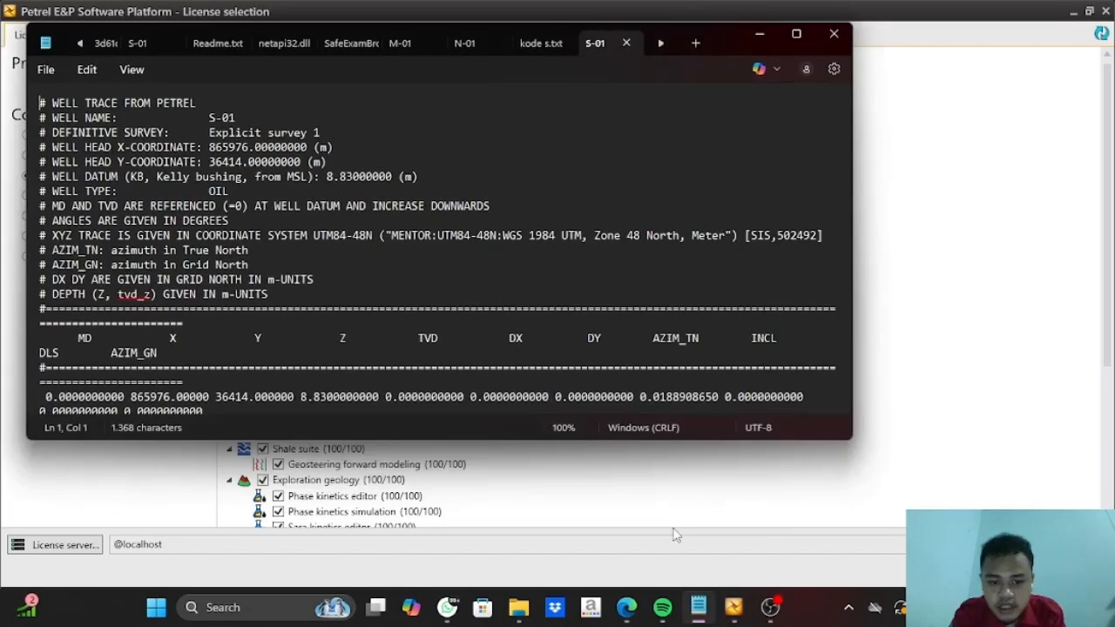
Switch to Petrel, accept the Combined core license selection and create a new project
click(733, 607)
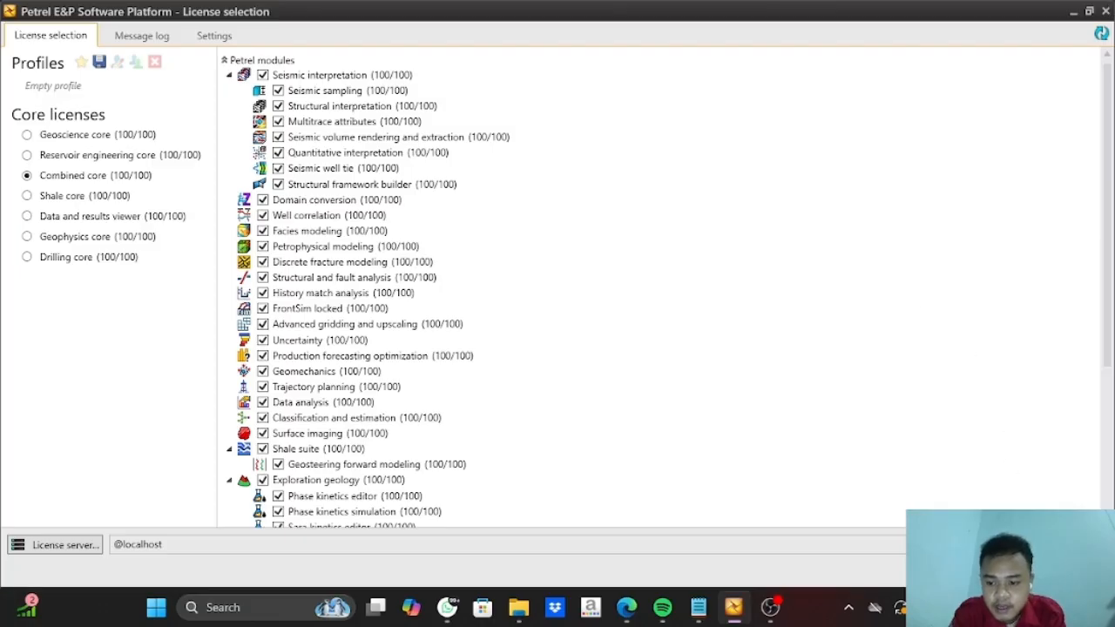
click(1019, 570)
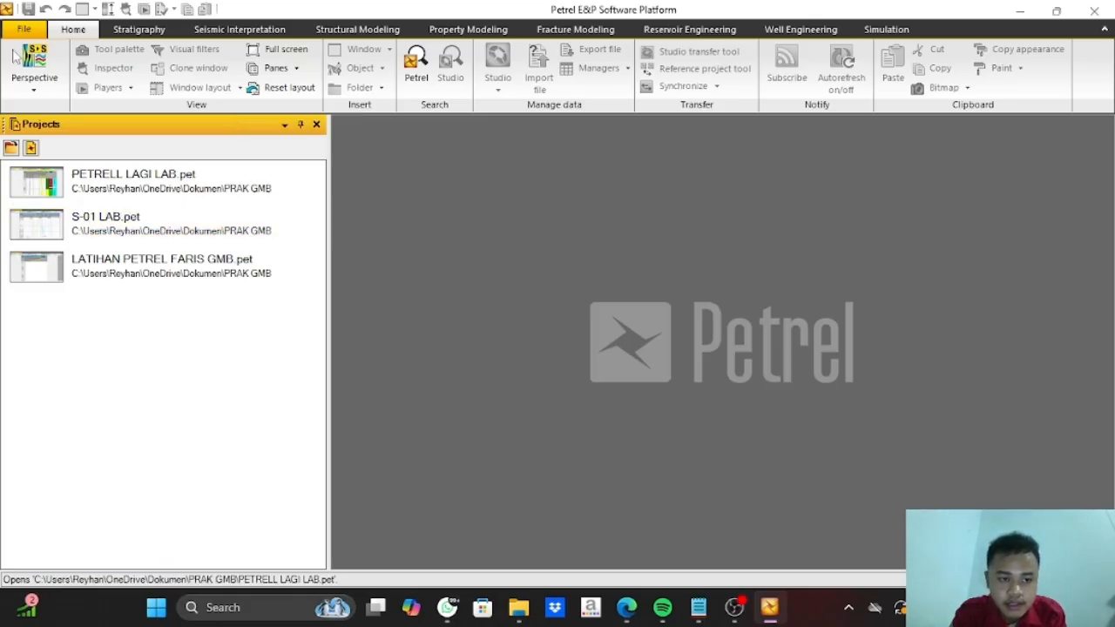
click(27, 29)
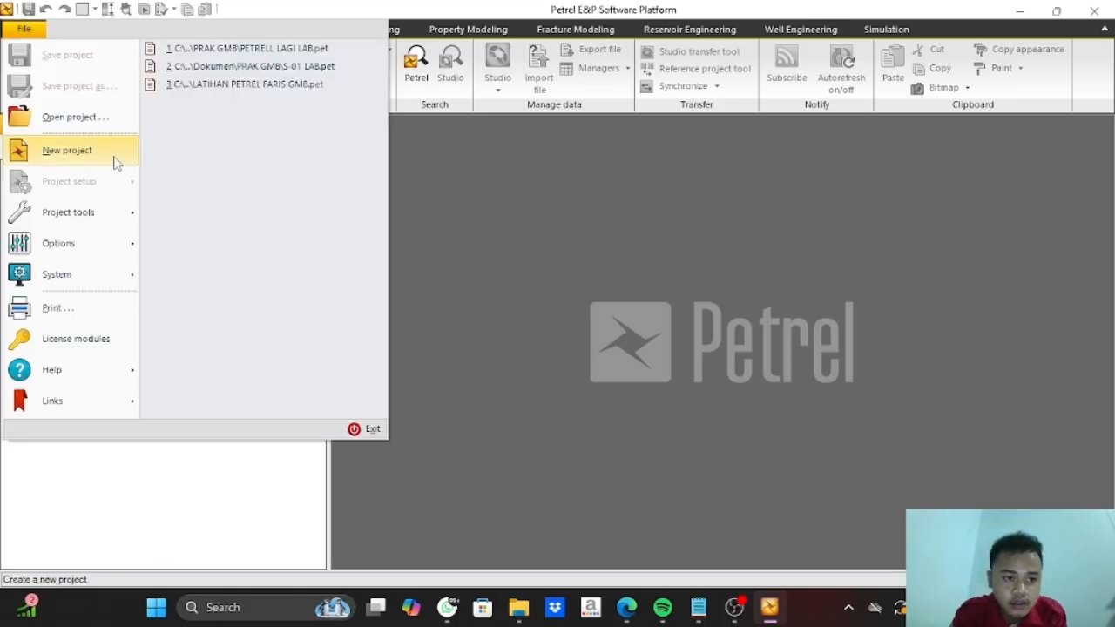
click(42, 150)
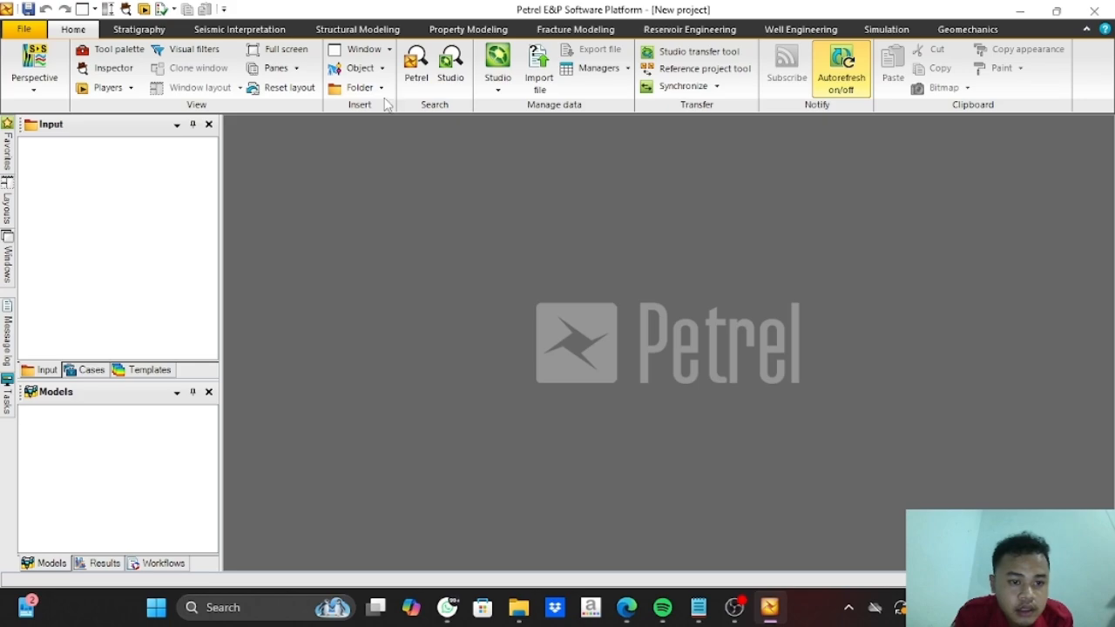
Start a new well and set the project's coordinate reference system to the WGS_1984_UTM entry with EPSG code 32748, filtering by "48s"
click(370, 69)
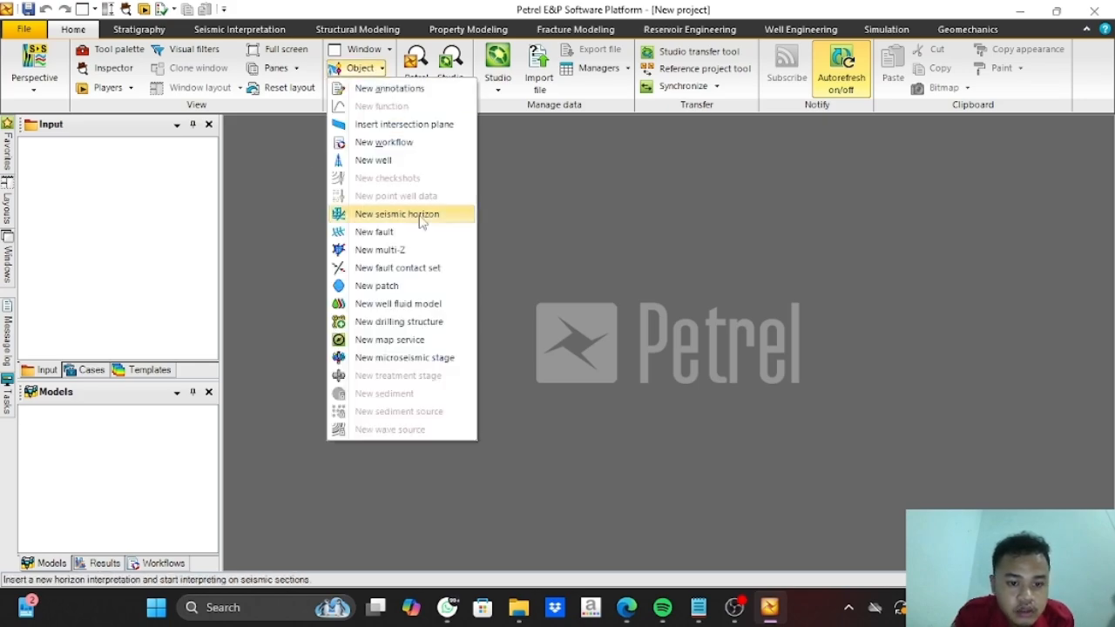
click(370, 160)
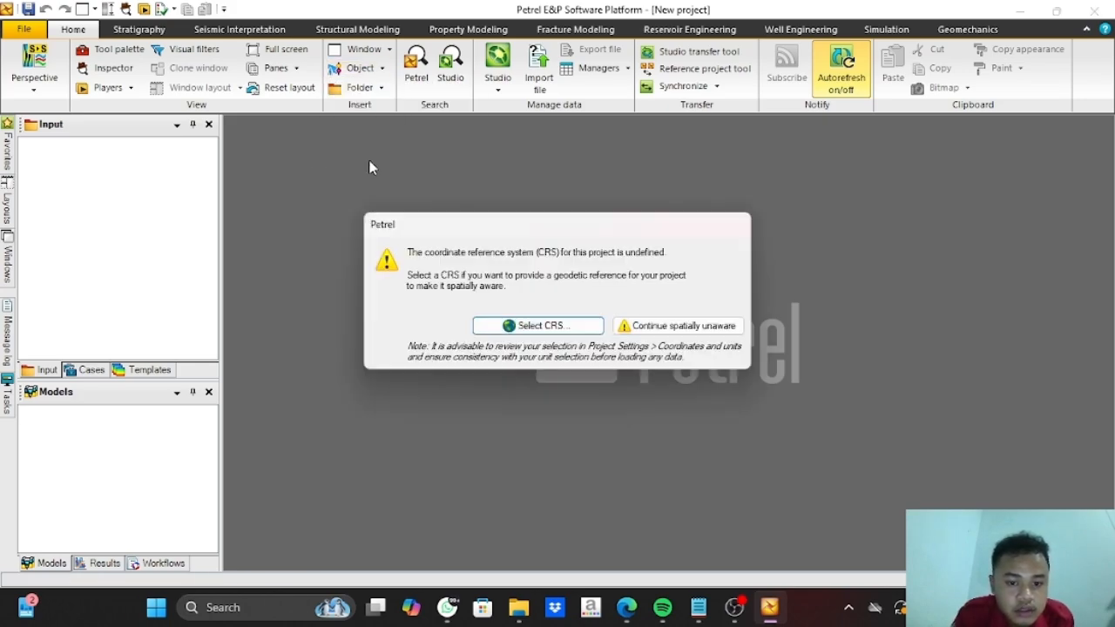
click(520, 325)
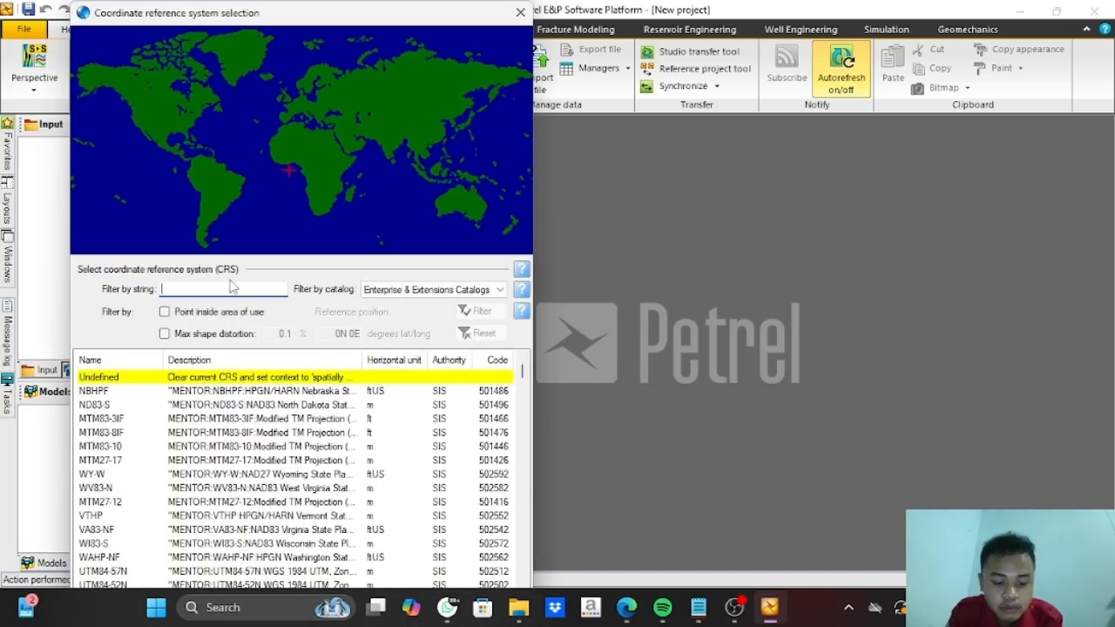
text(48s)
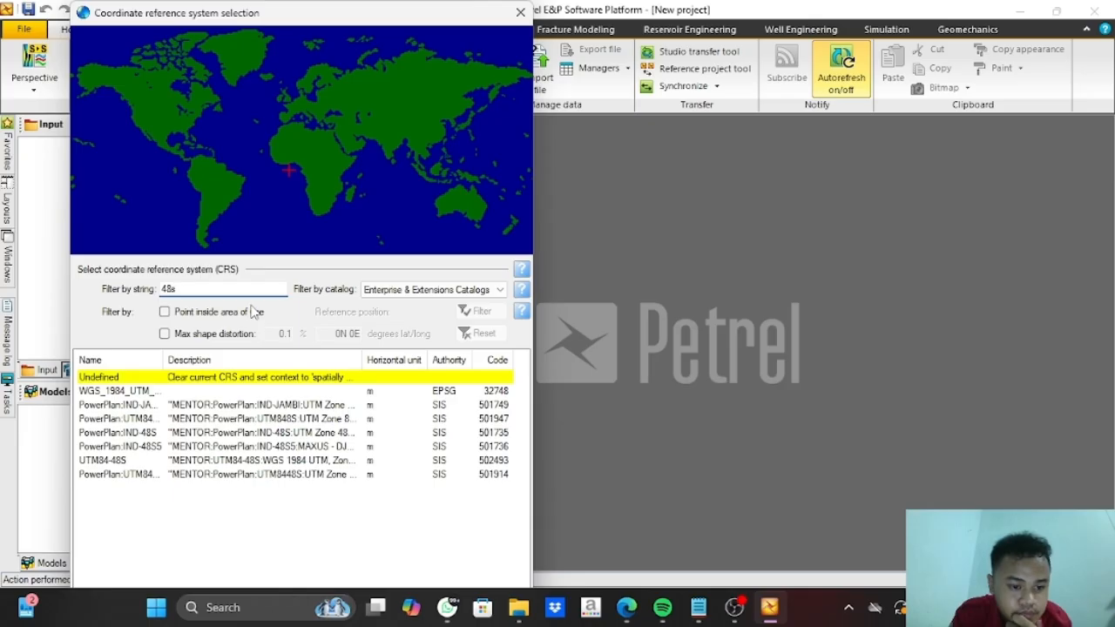
click(138, 391)
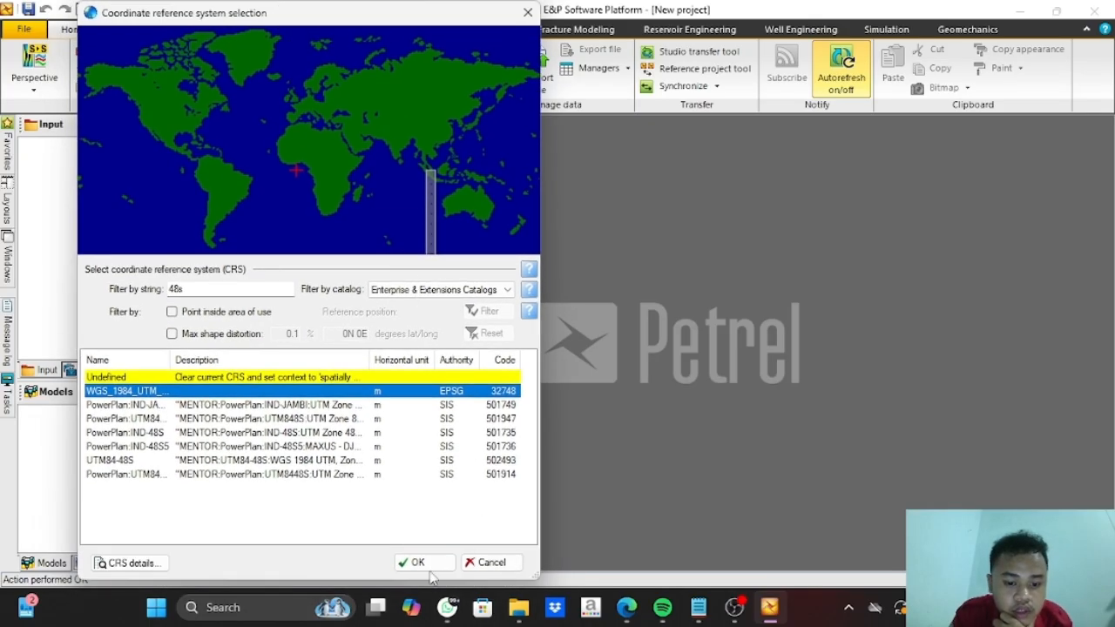
click(416, 565)
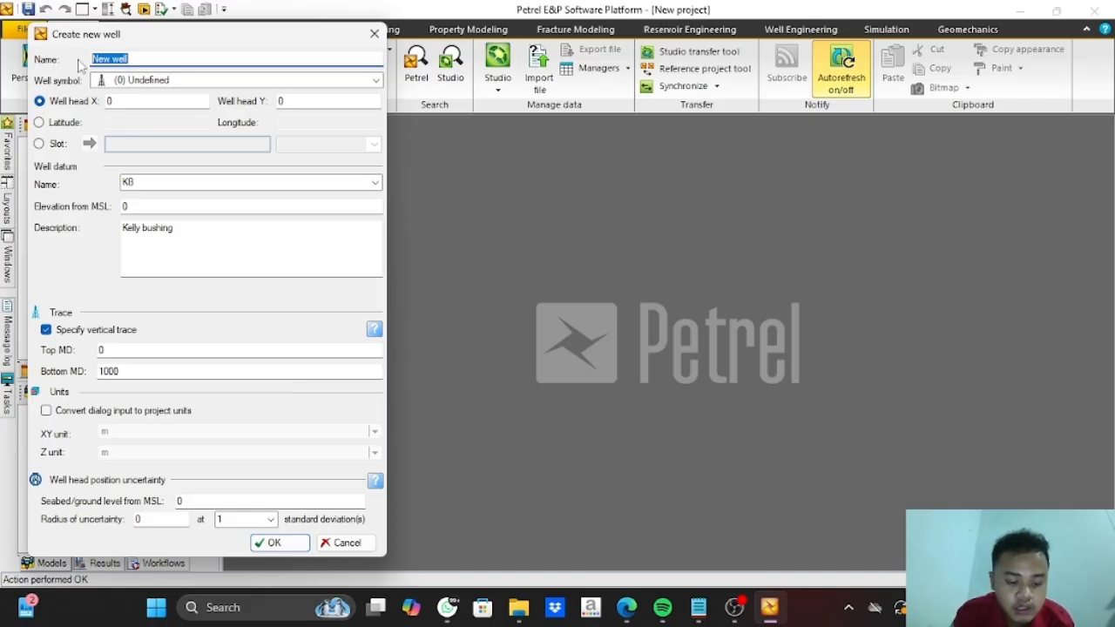
Name the new well S-01 and set its well head Y to 865976, copied from the X-coordinate in the Notepad well trace file
key(Caps_Lock)
text(S-01)
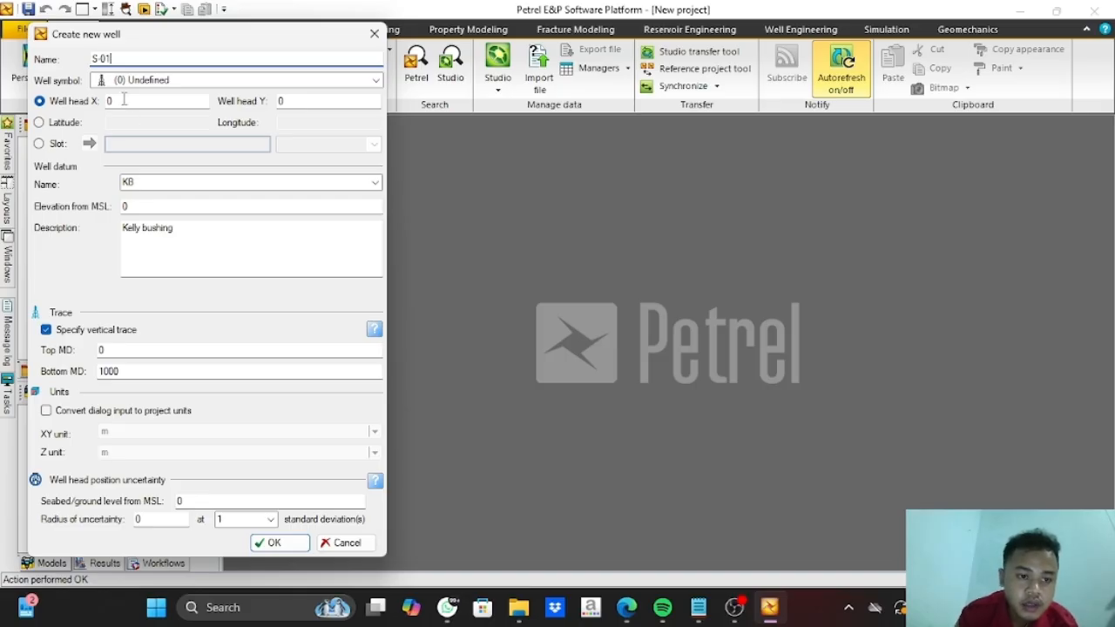
click(123, 100)
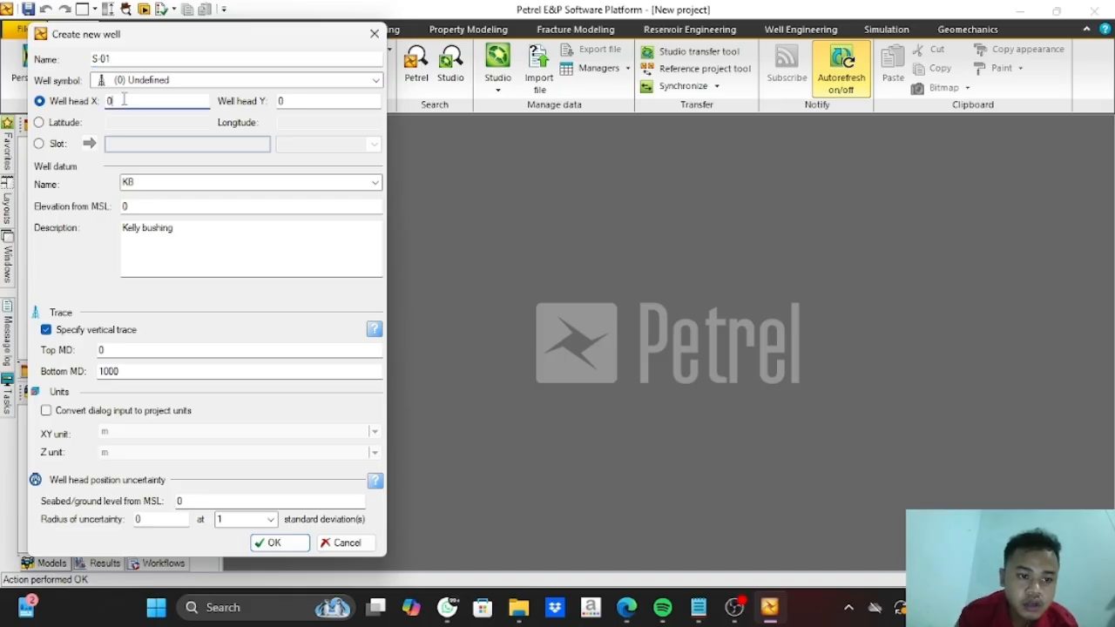
click(699, 608)
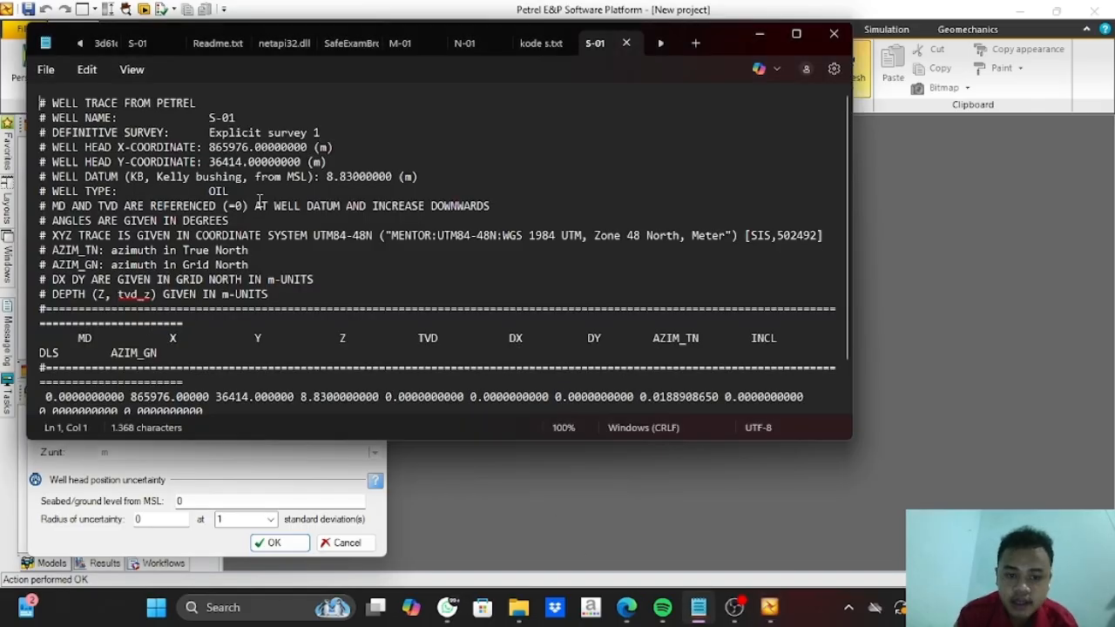
click(210, 147)
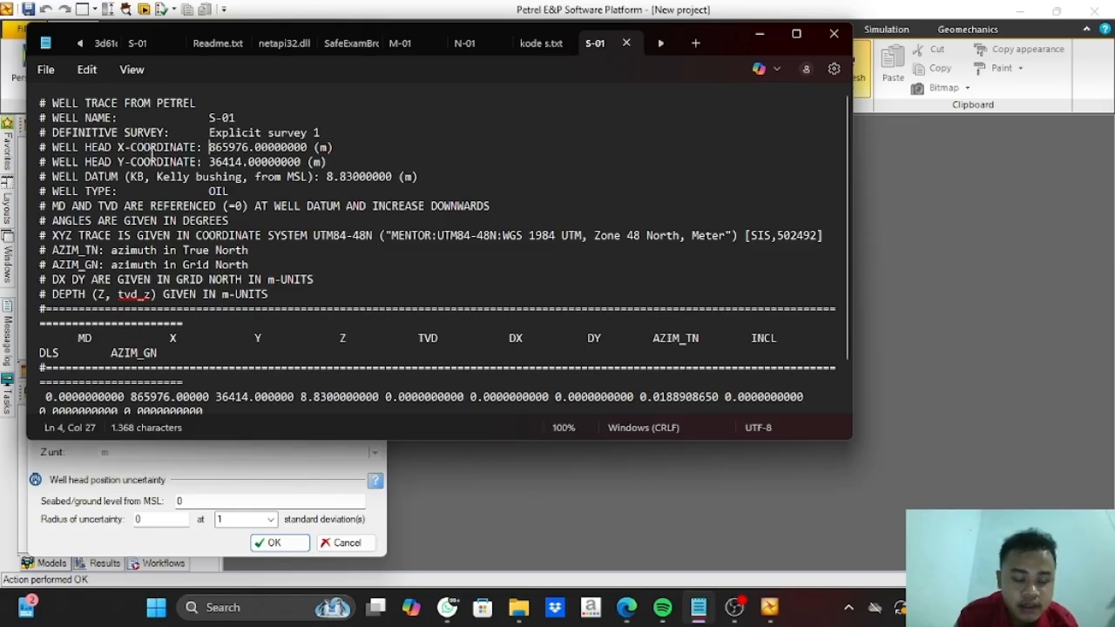
click(769, 607)
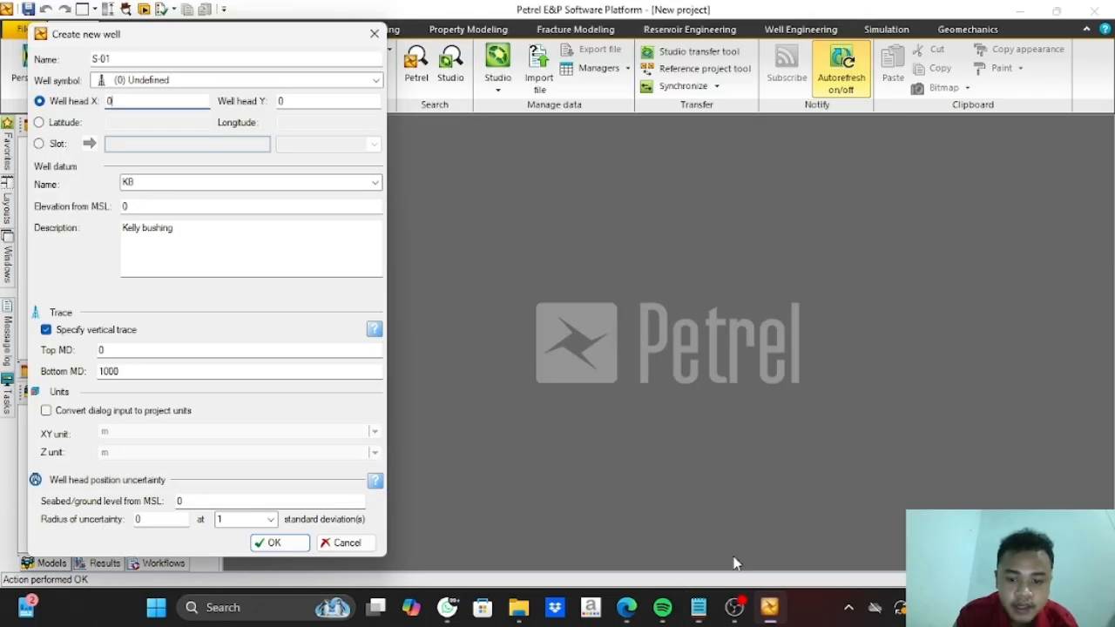
click(699, 608)
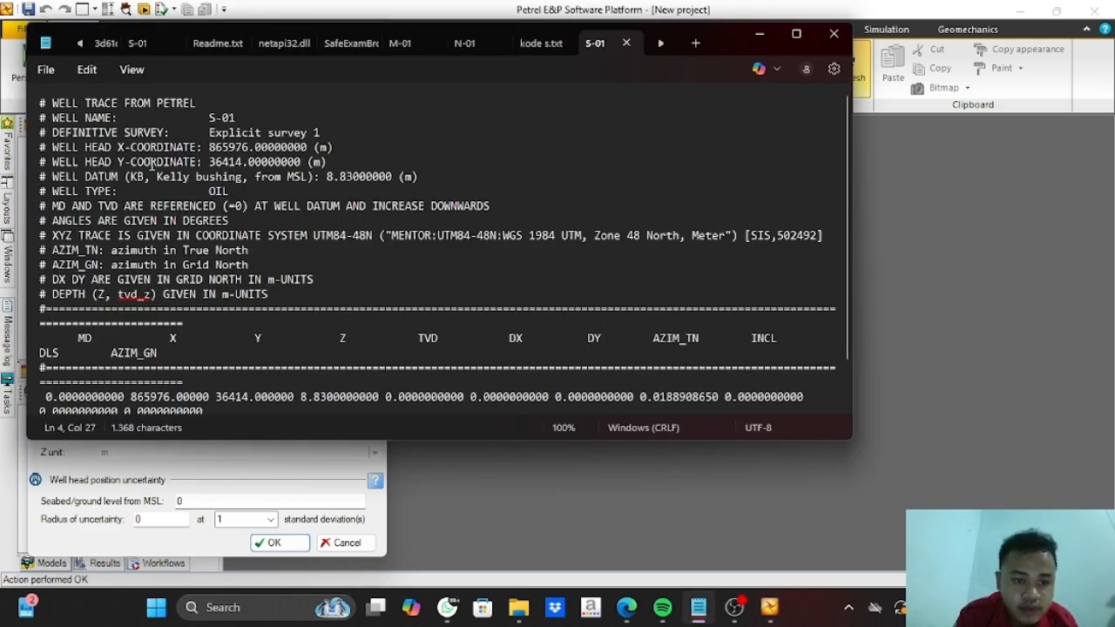
drag(210, 148, 255, 148)
key(ctrl+c)
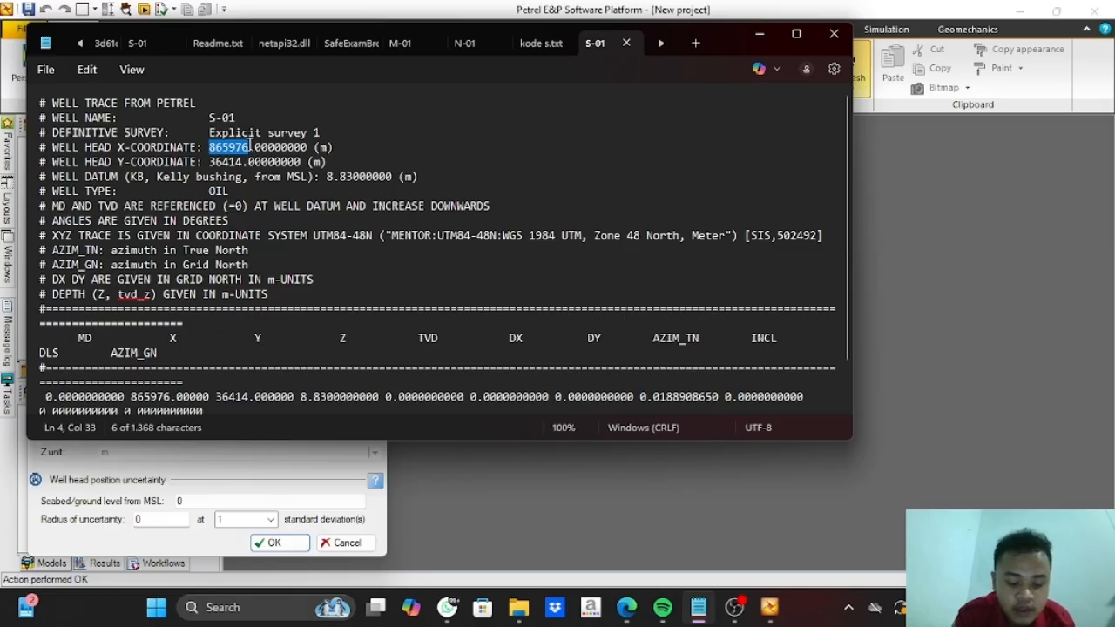
click(769, 607)
click(280, 101)
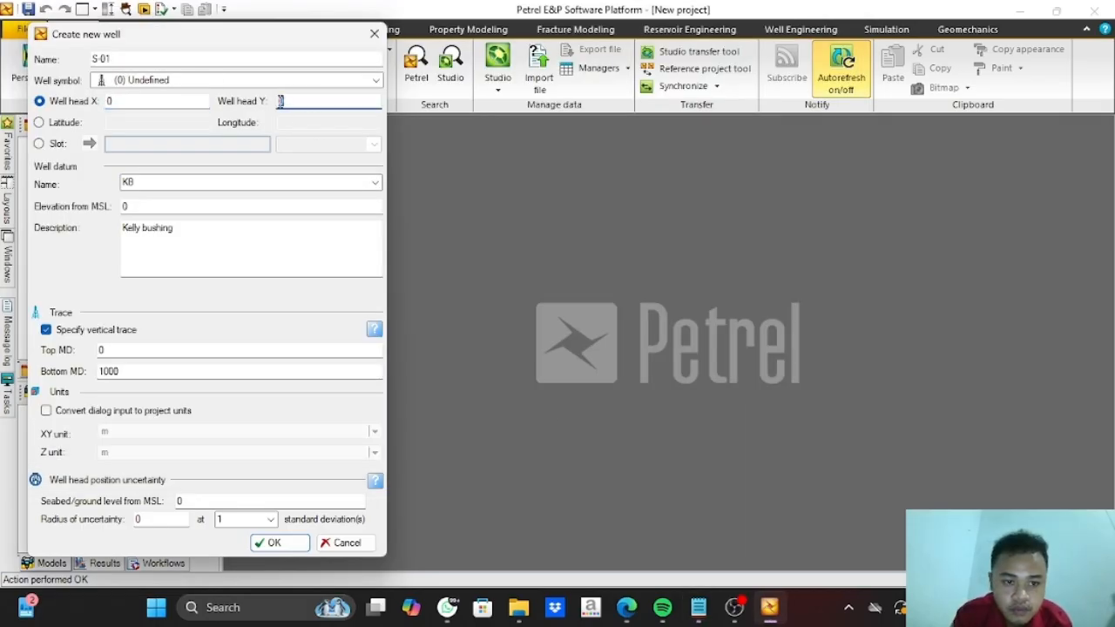
key(ctrl+v)
Set the well head X to 36414, copied from the Y-coordinate in the Notepad well trace file
click(698, 607)
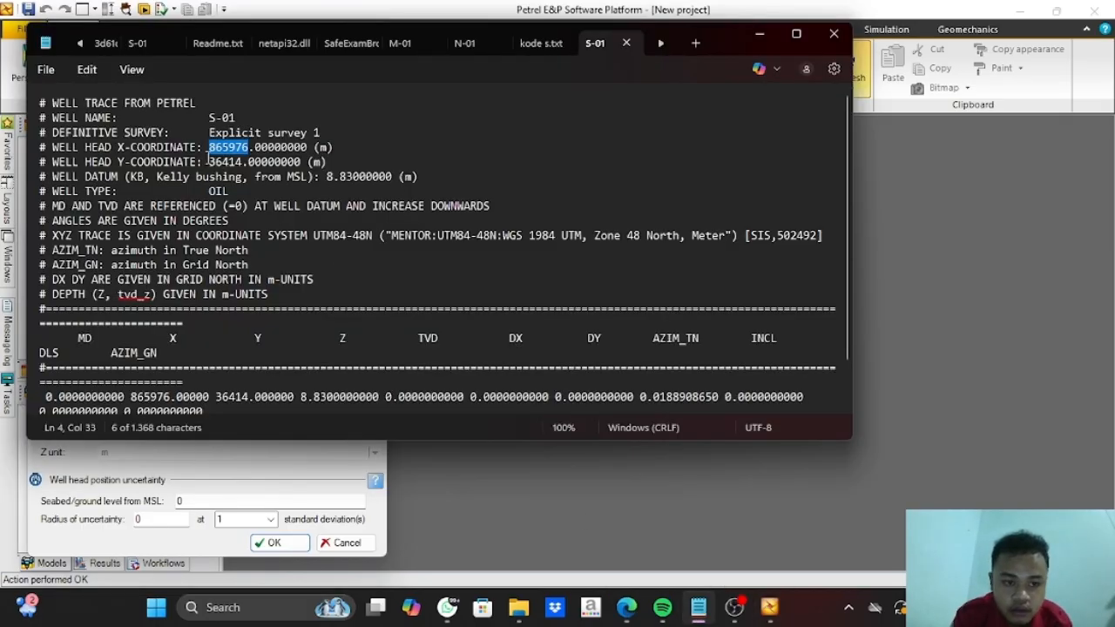
drag(209, 162, 237, 162)
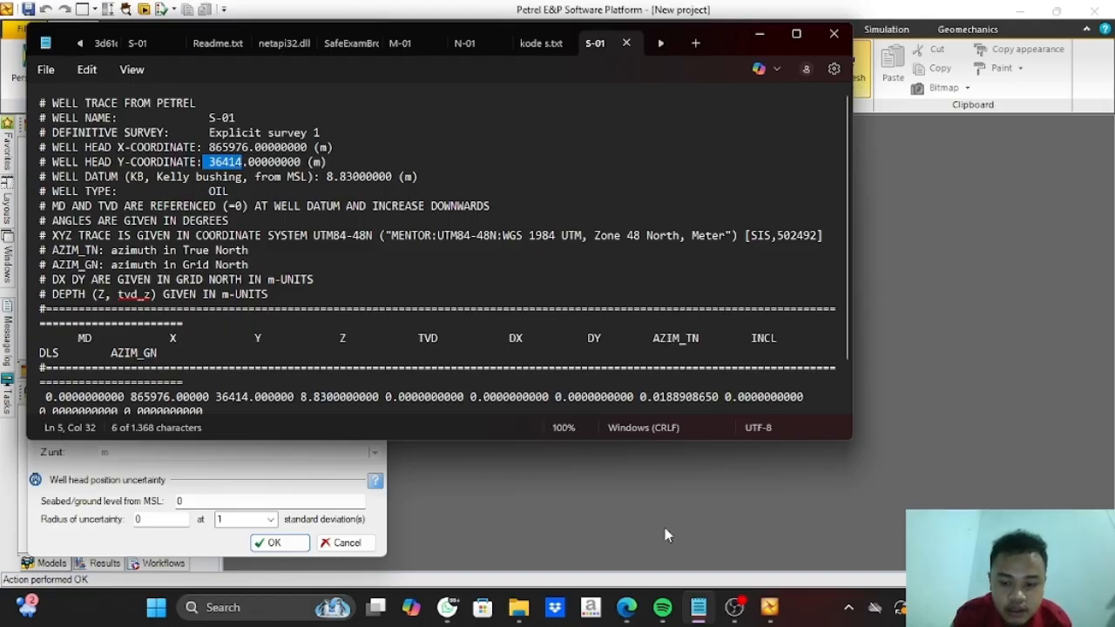
key(ctrl+c)
click(769, 607)
double_click(144, 101)
key(ctrl+v)
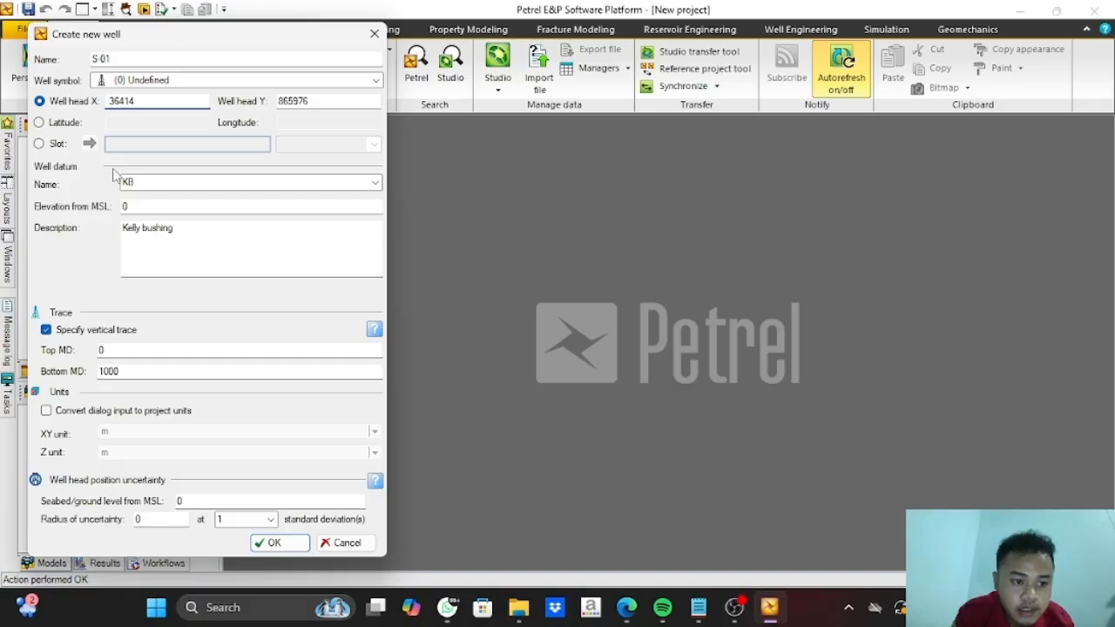
Set the well datum's elevation from MSL to 8.83, copied from the Notepad file, and create the well
click(698, 607)
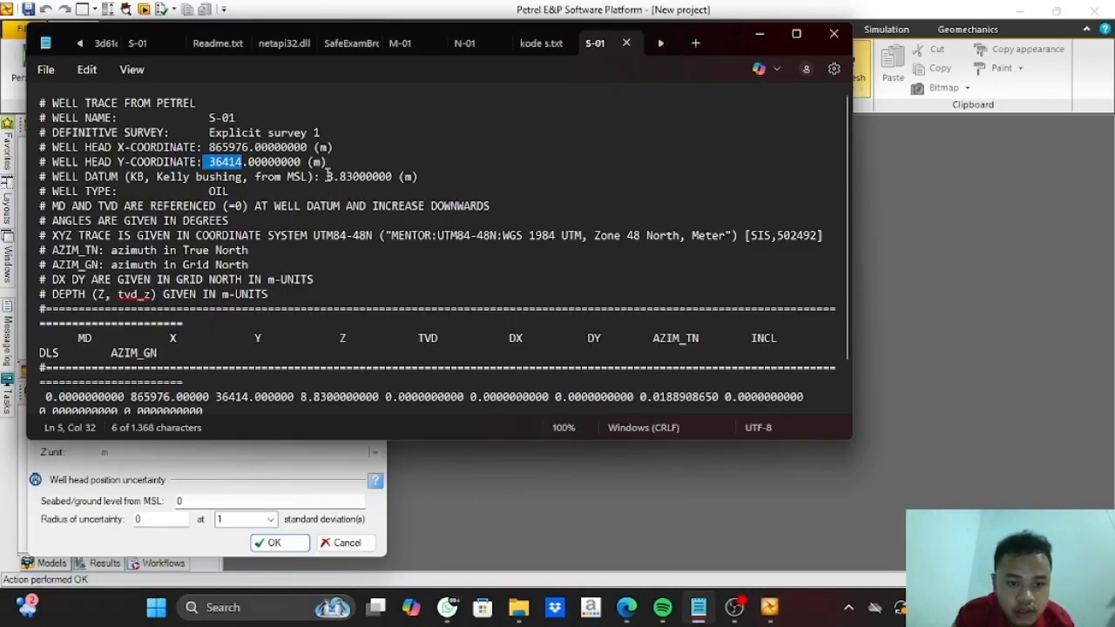
drag(328, 177, 359, 173)
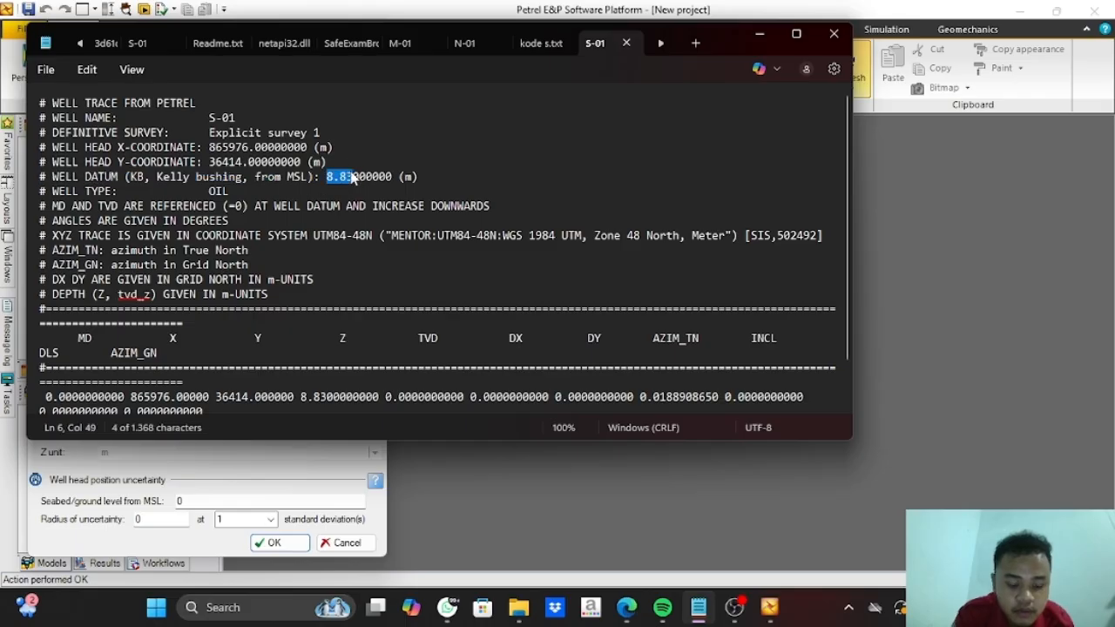
click(771, 607)
click(158, 205)
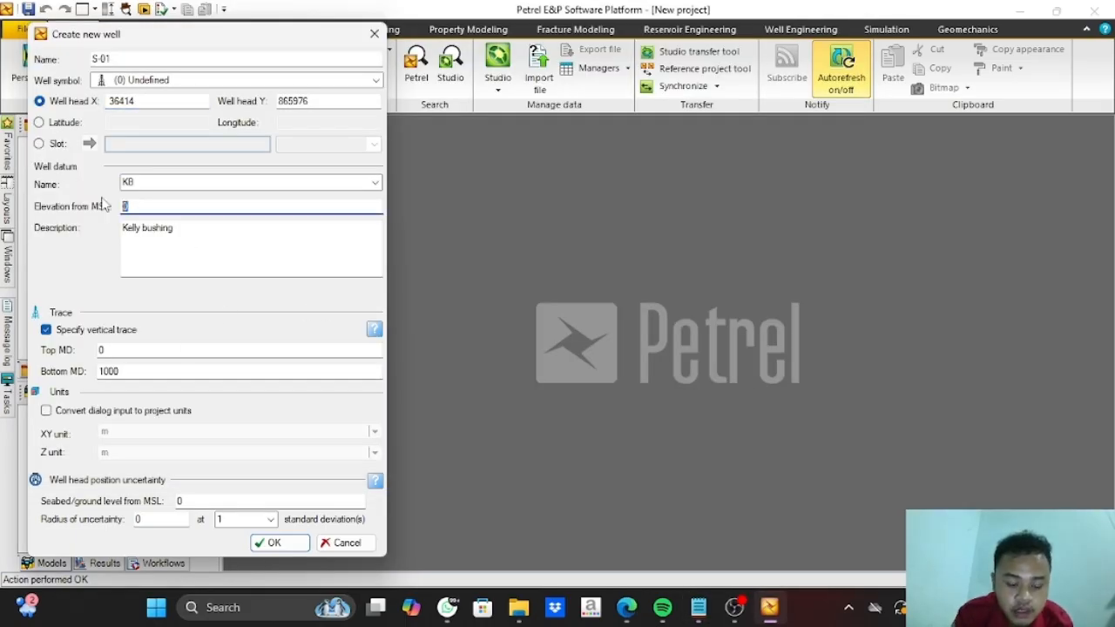
key(ctrl+v)
click(272, 542)
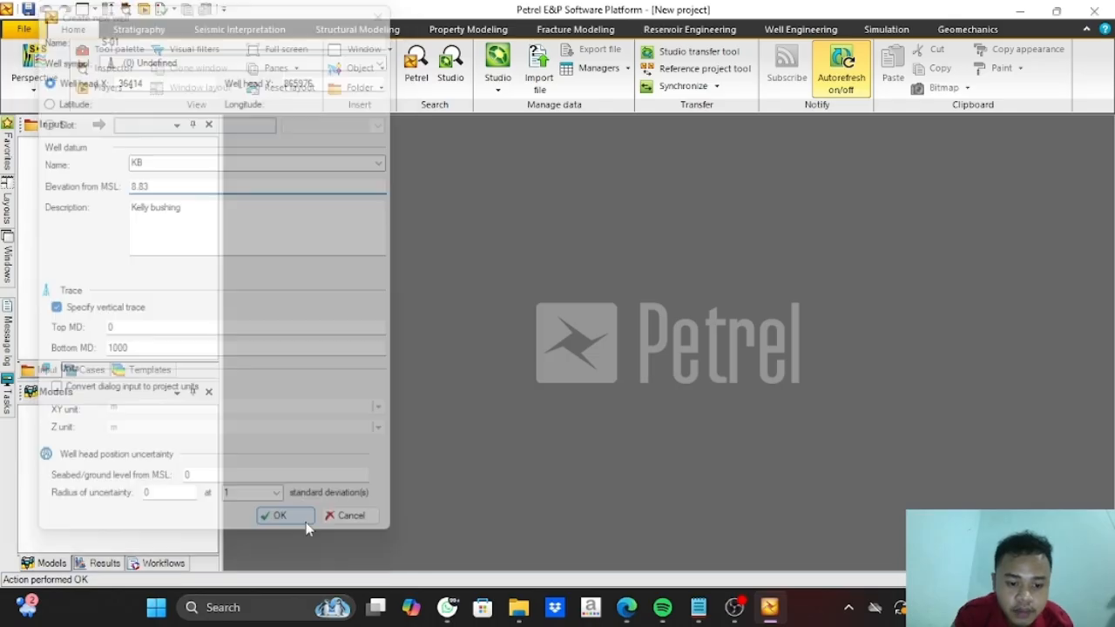
Import the file "S-01 (1)" from Downloads into well S-01 as Well logs (ASCII), accepting the import settings
right_click(99, 254)
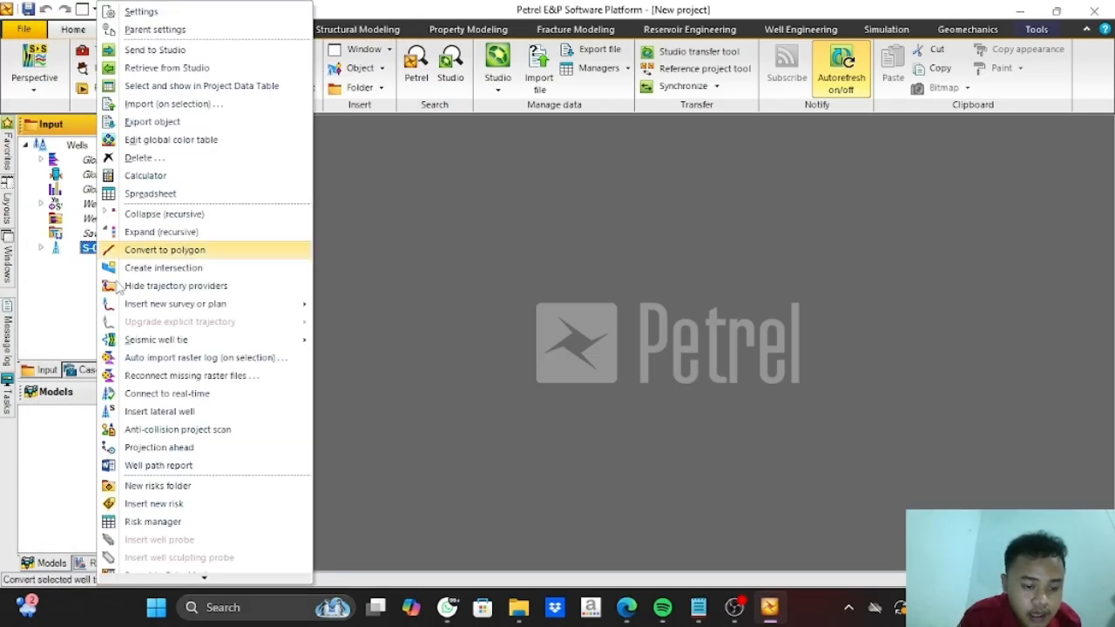
click(182, 111)
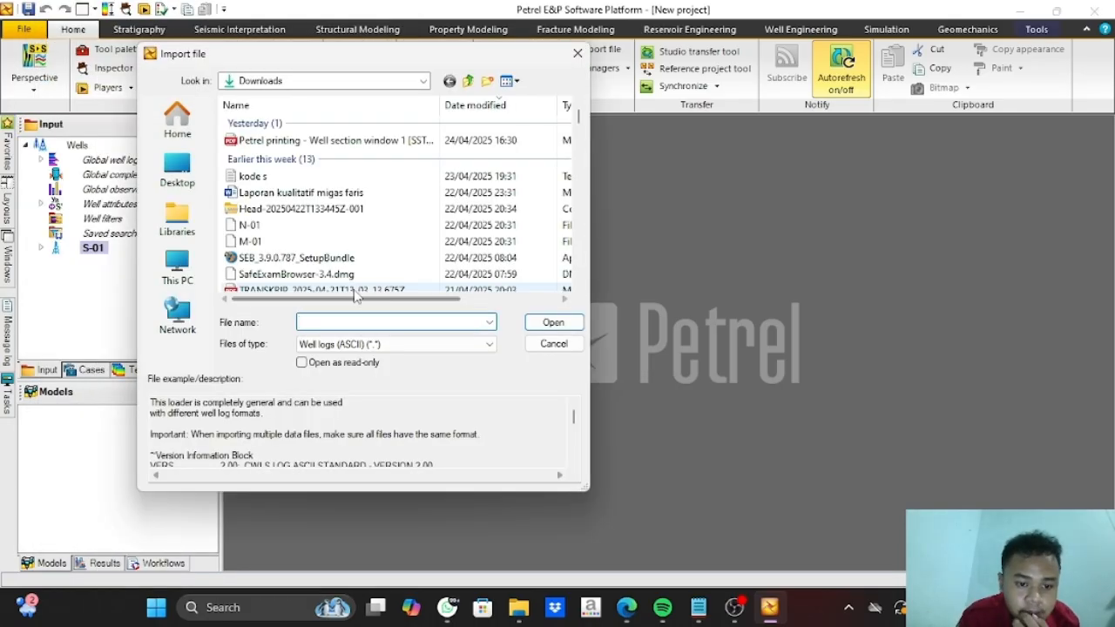
scroll(349, 201, down, 15)
scroll(284, 198, up, 2)
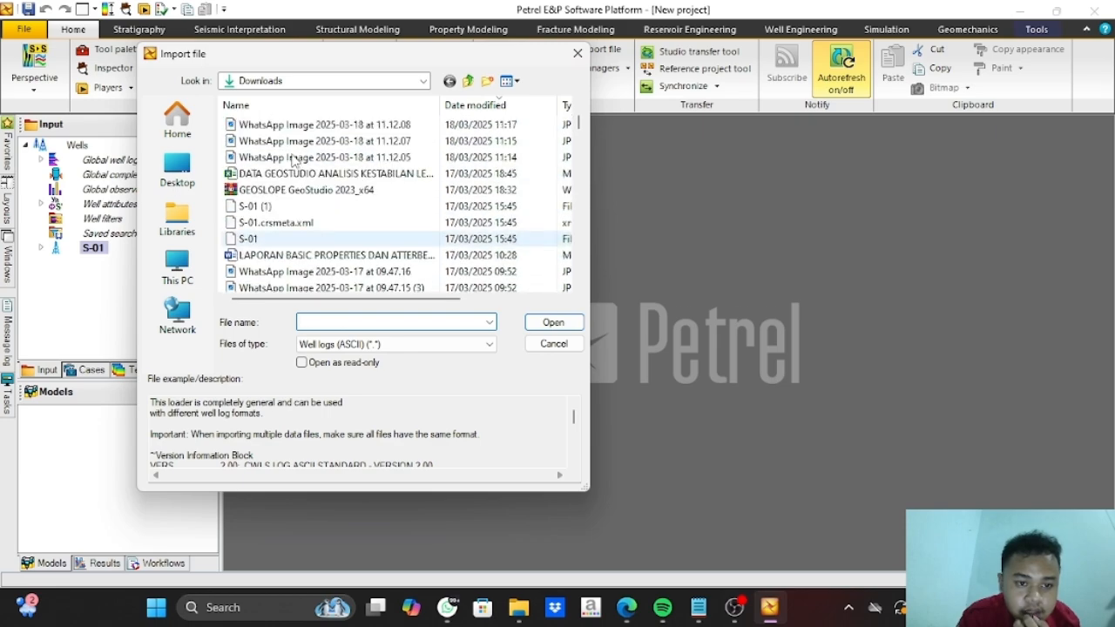
click(261, 207)
click(533, 324)
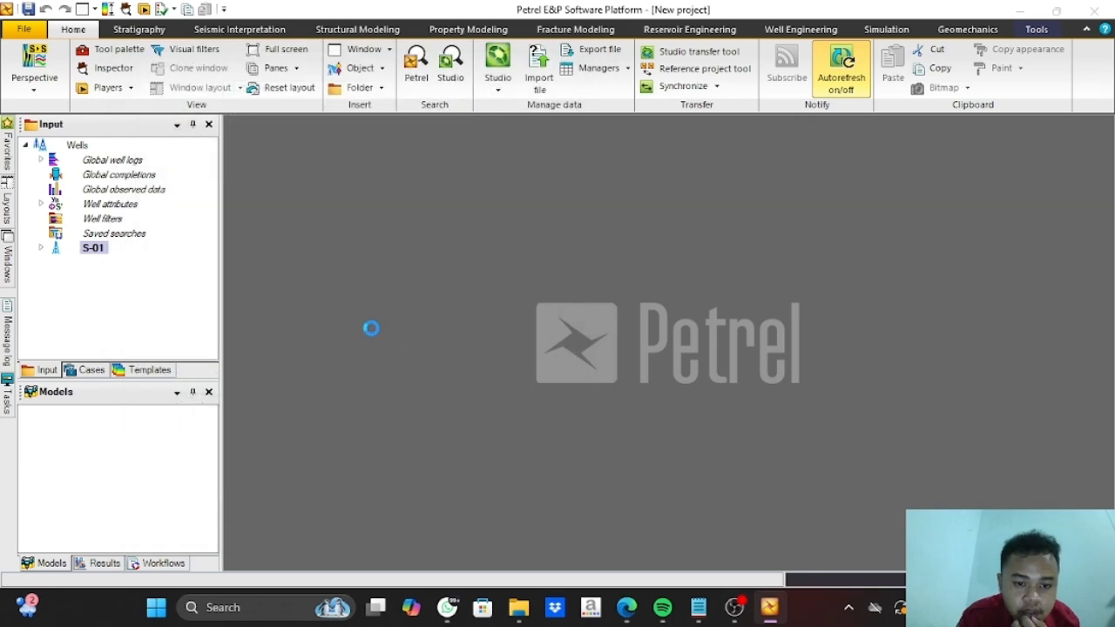
click(623, 485)
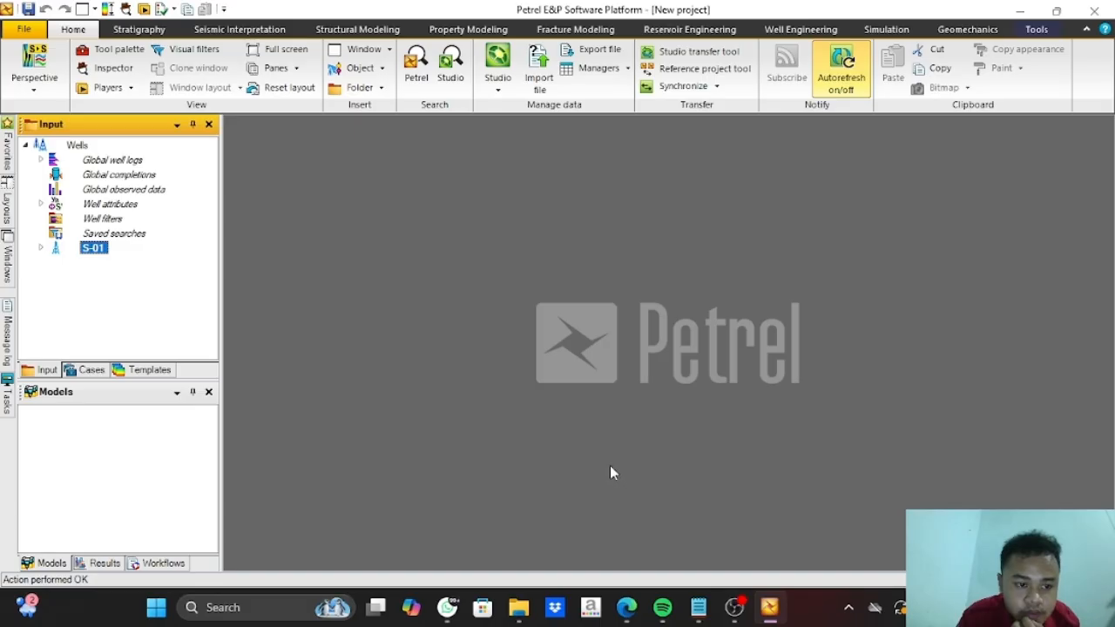
Expand the contents of well S-01 in the input tree and insert a new well section window
click(40, 249)
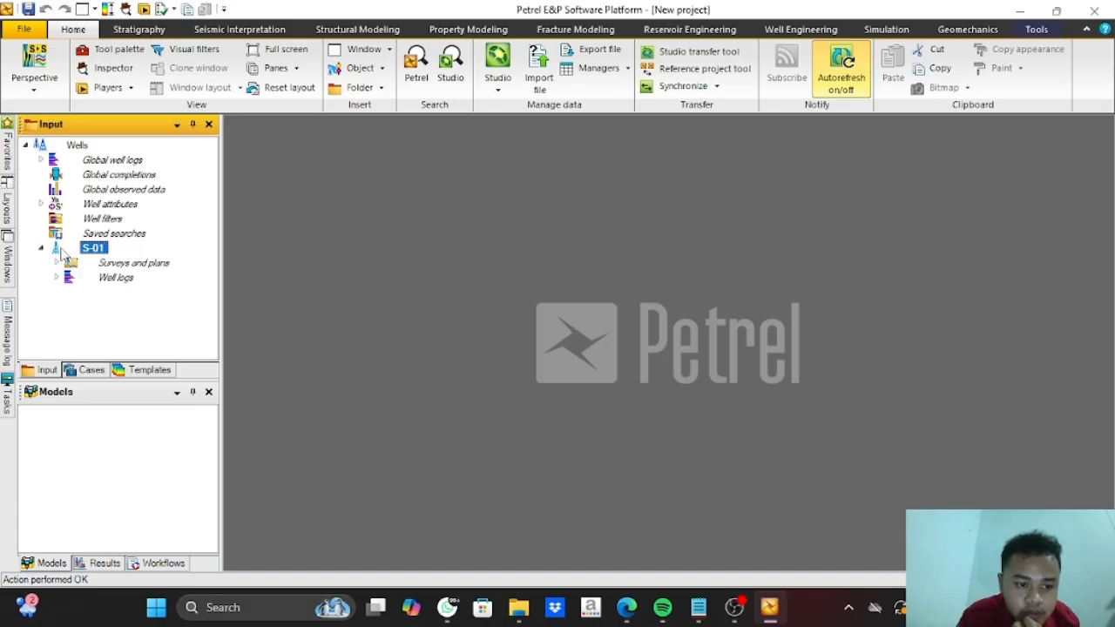
right_click(94, 251)
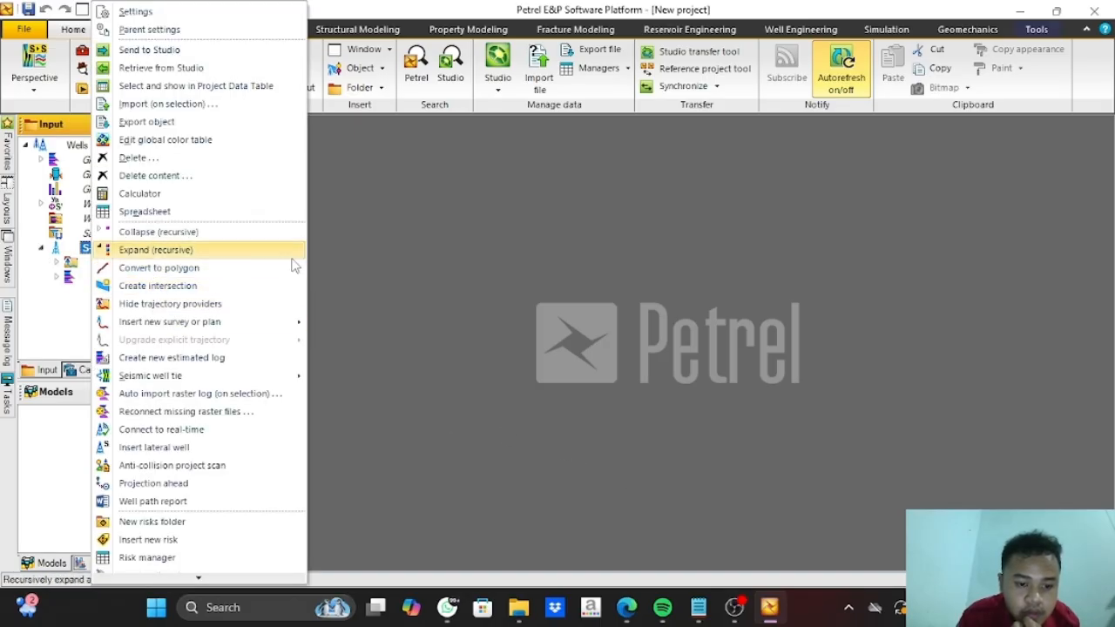
click(366, 157)
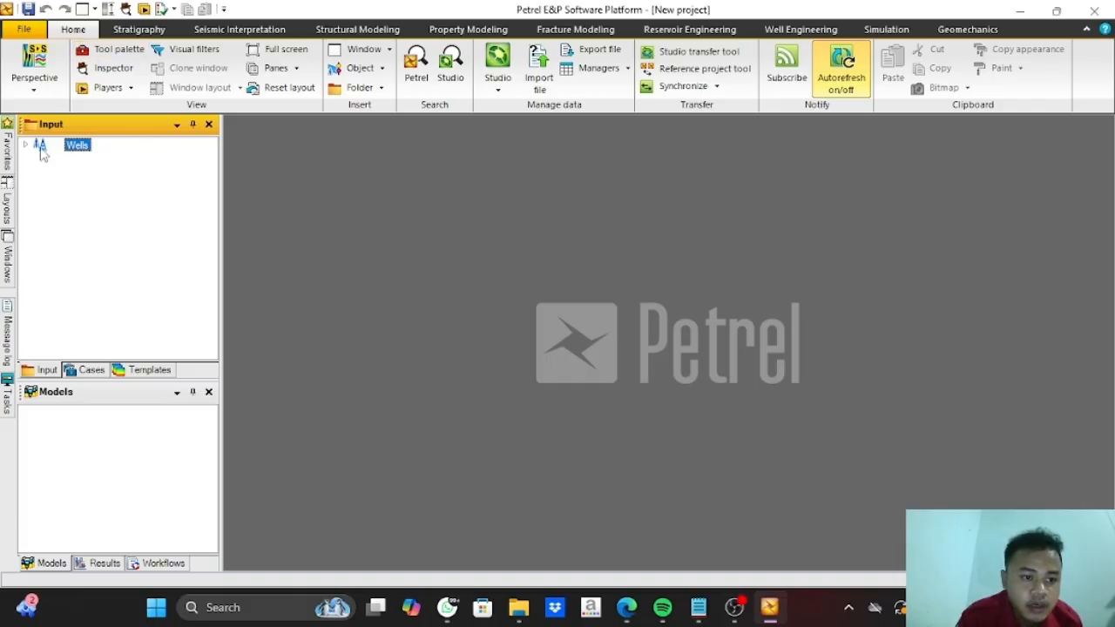
double_click(40, 148)
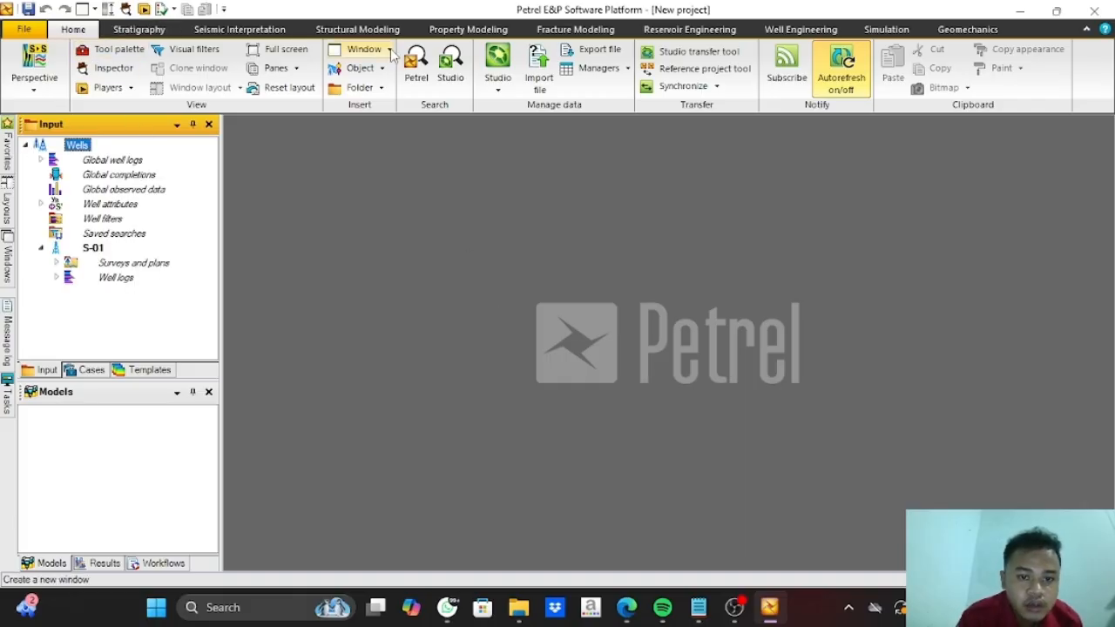
click(364, 49)
click(409, 429)
click(659, 409)
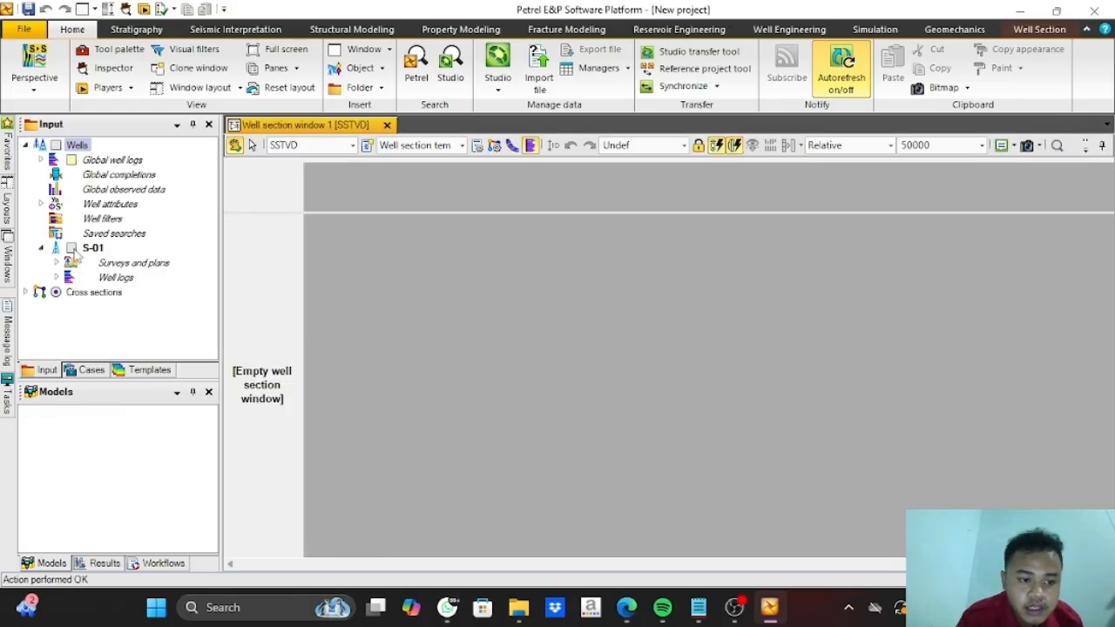
Display well S-01 with all of its global well logs in the well section window
click(72, 248)
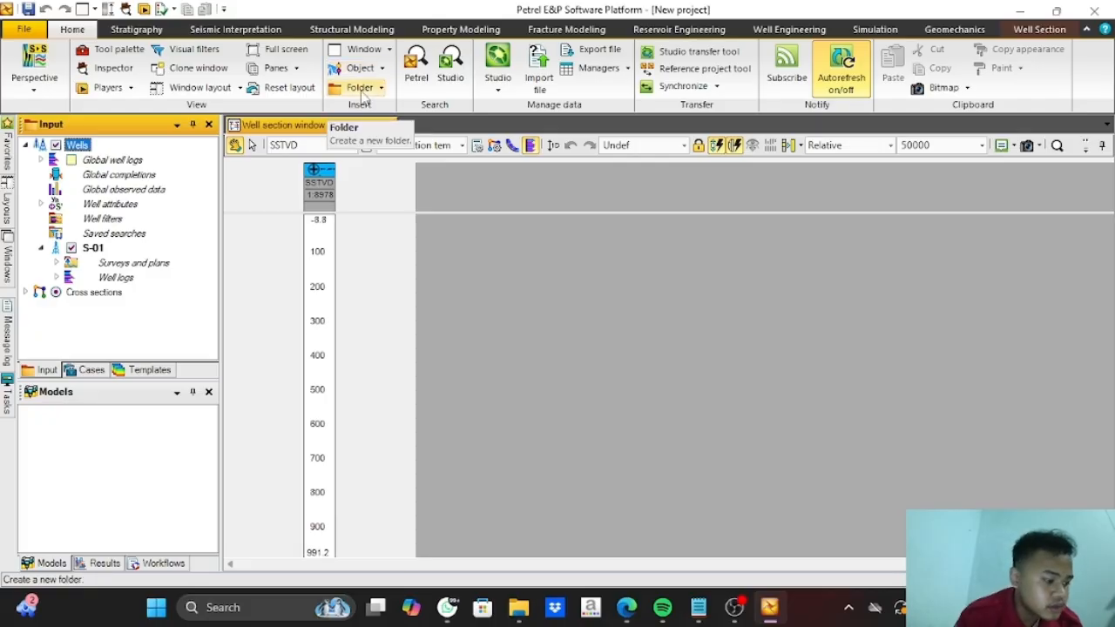
click(71, 161)
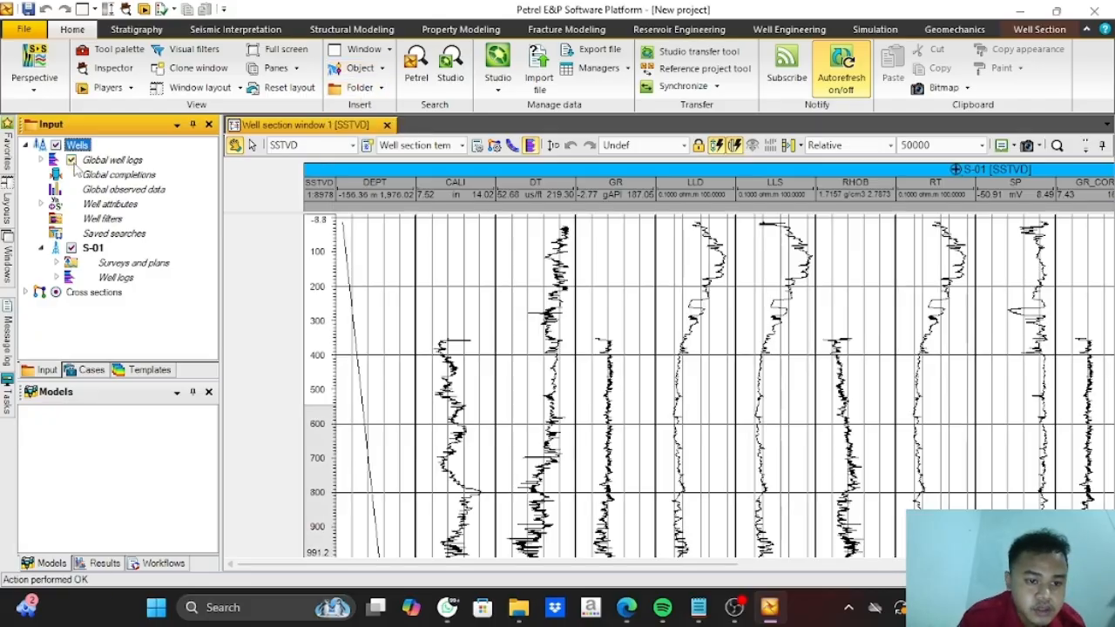
scroll(360, 237, down, 3)
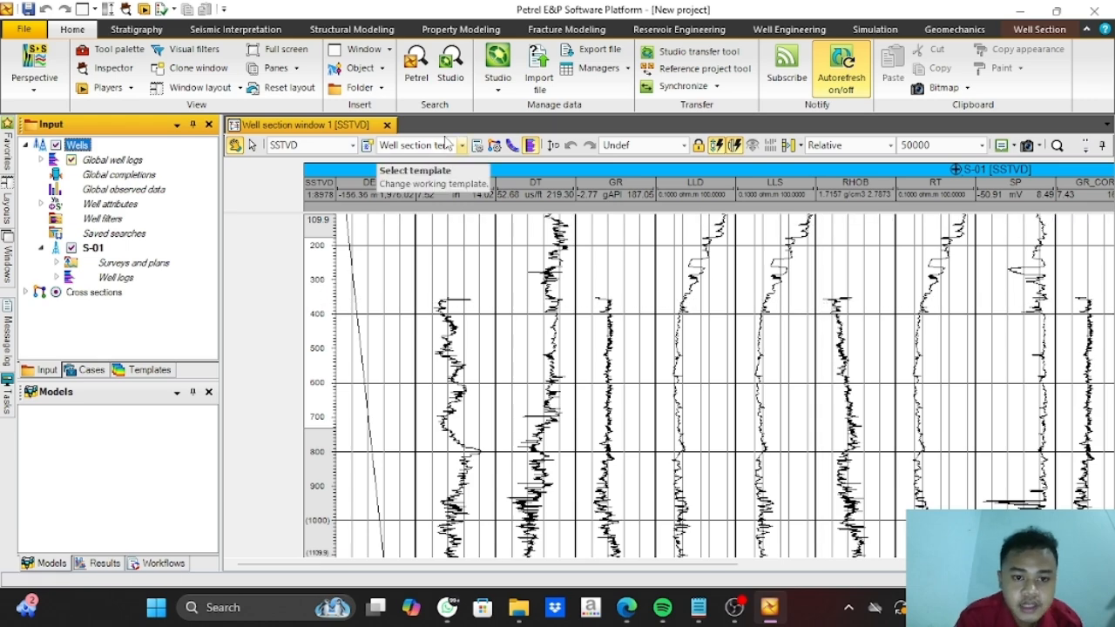
Open the well section template settings and move the GR and SP logs into the CALI track
click(476, 146)
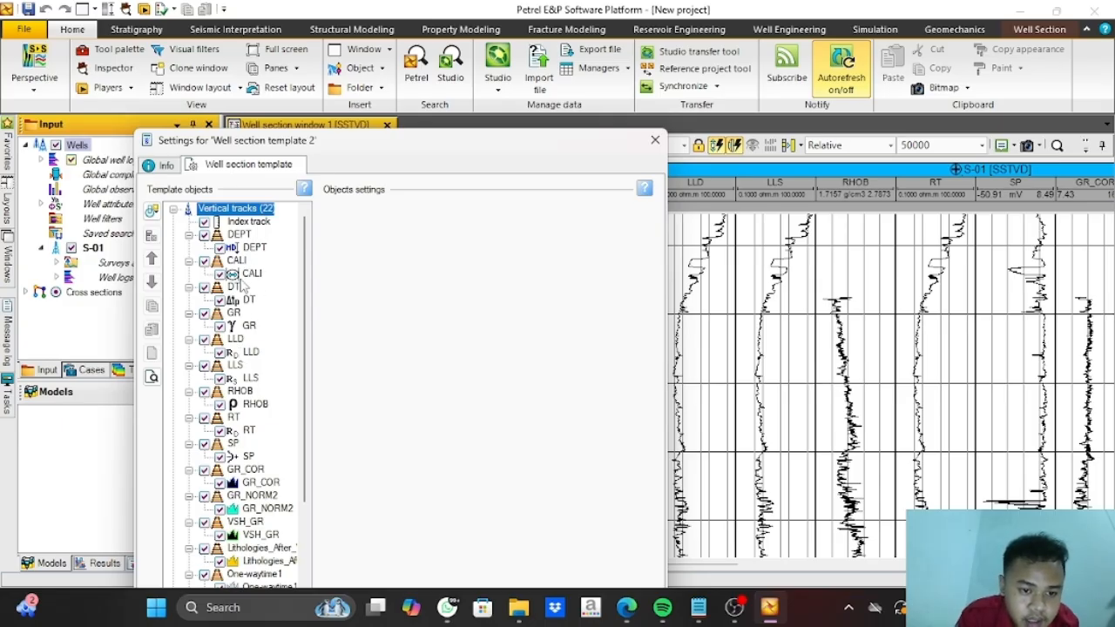
drag(251, 329, 246, 263)
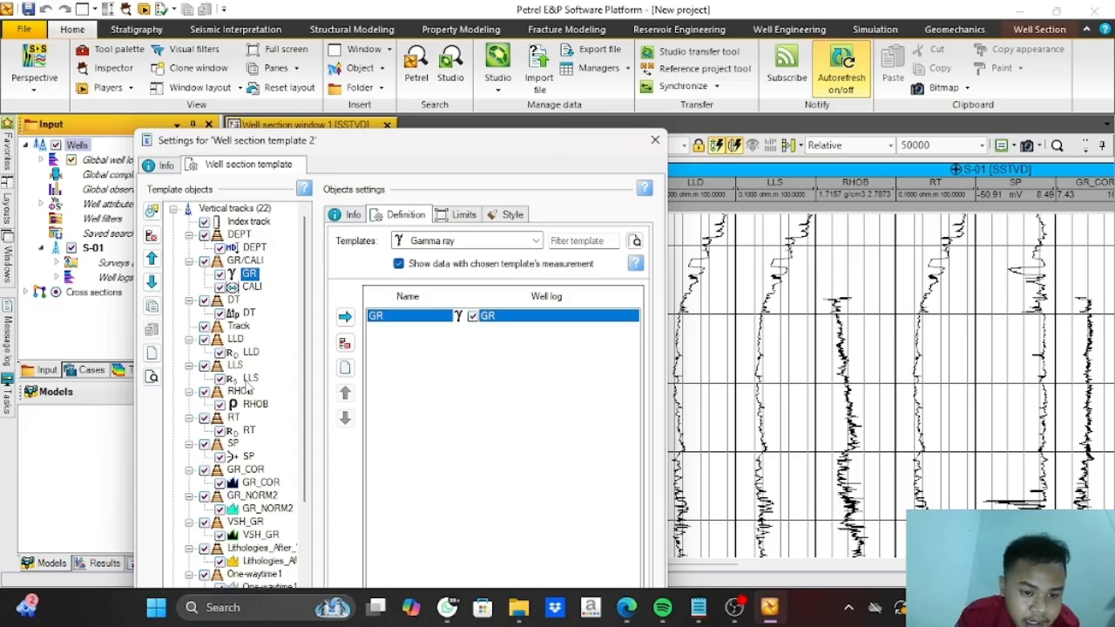
drag(247, 460, 260, 299)
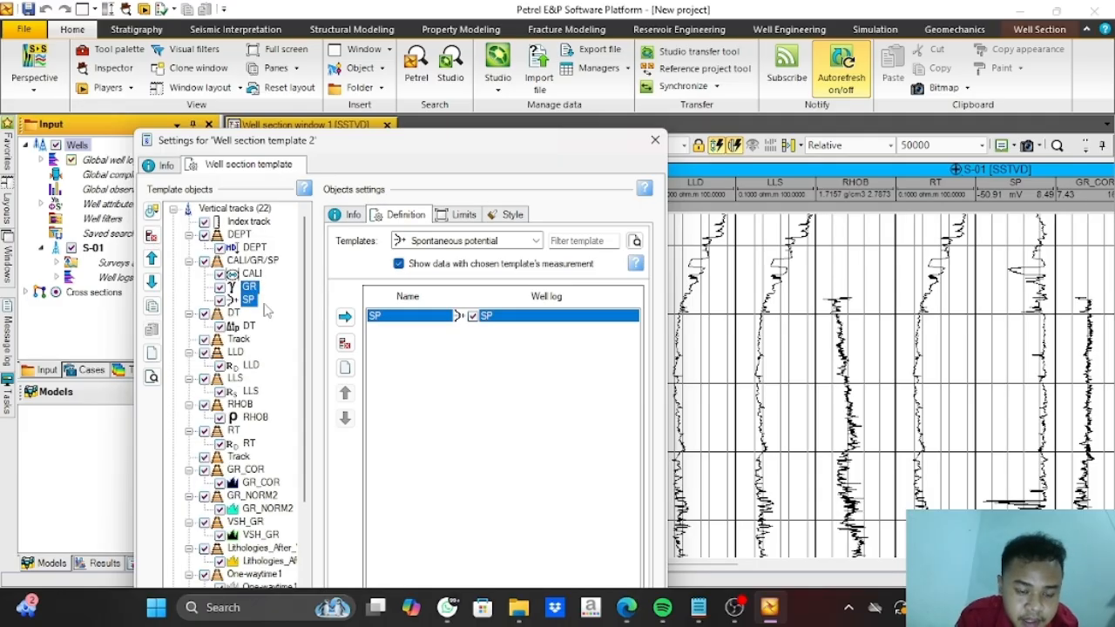
Move the LLS log into the LLD track, keeping GR and SP in the CALI track
drag(264, 401, 254, 373)
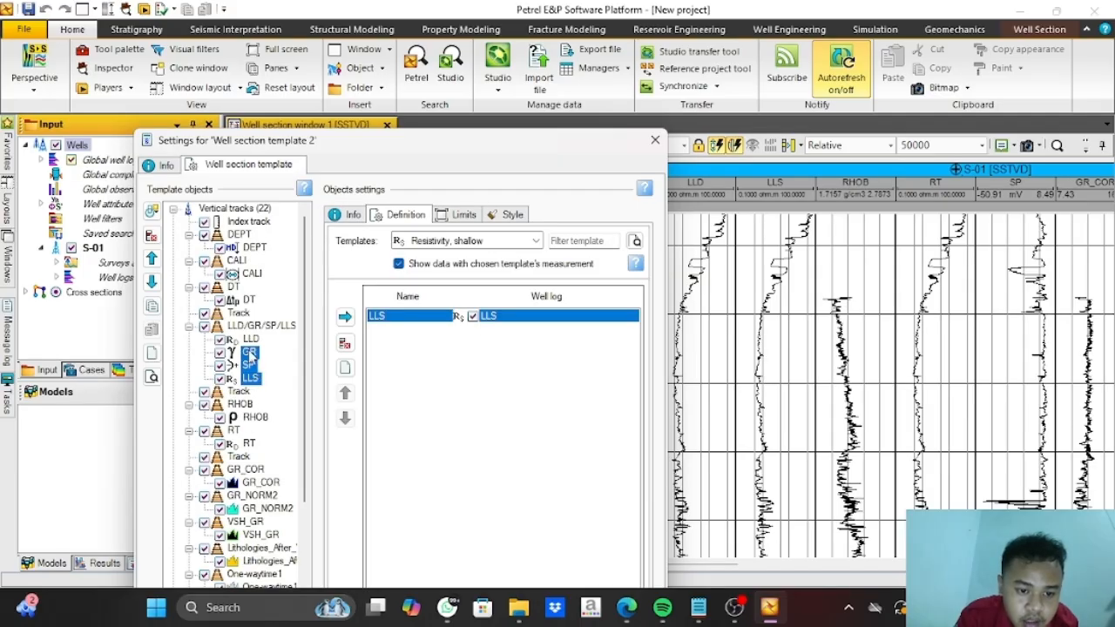
click(250, 353)
drag(252, 353, 252, 288)
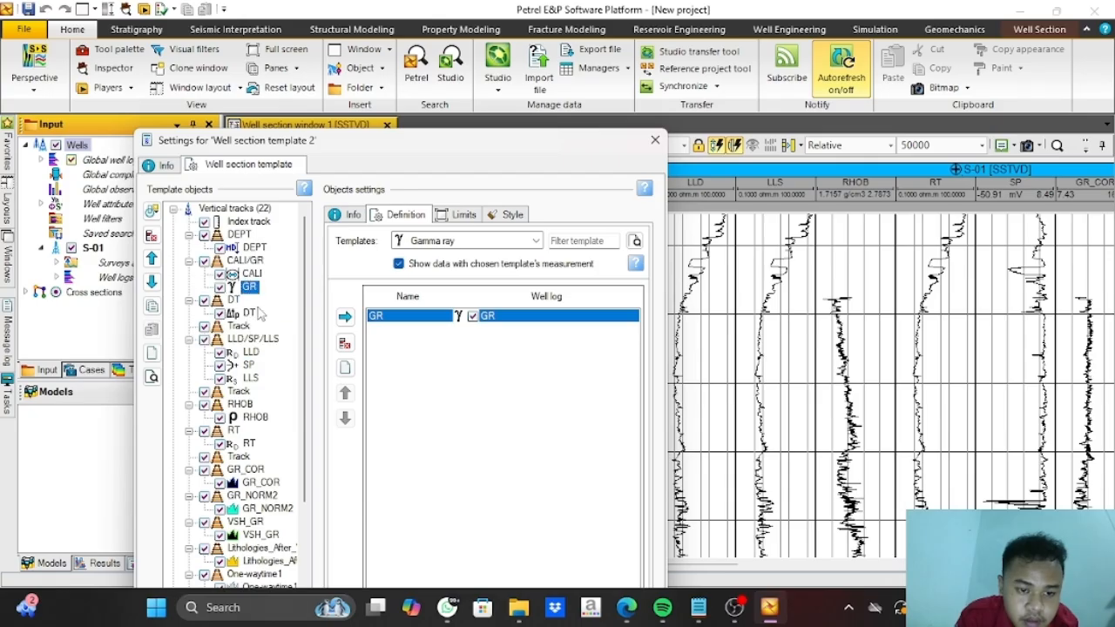
click(251, 365)
drag(251, 365, 252, 288)
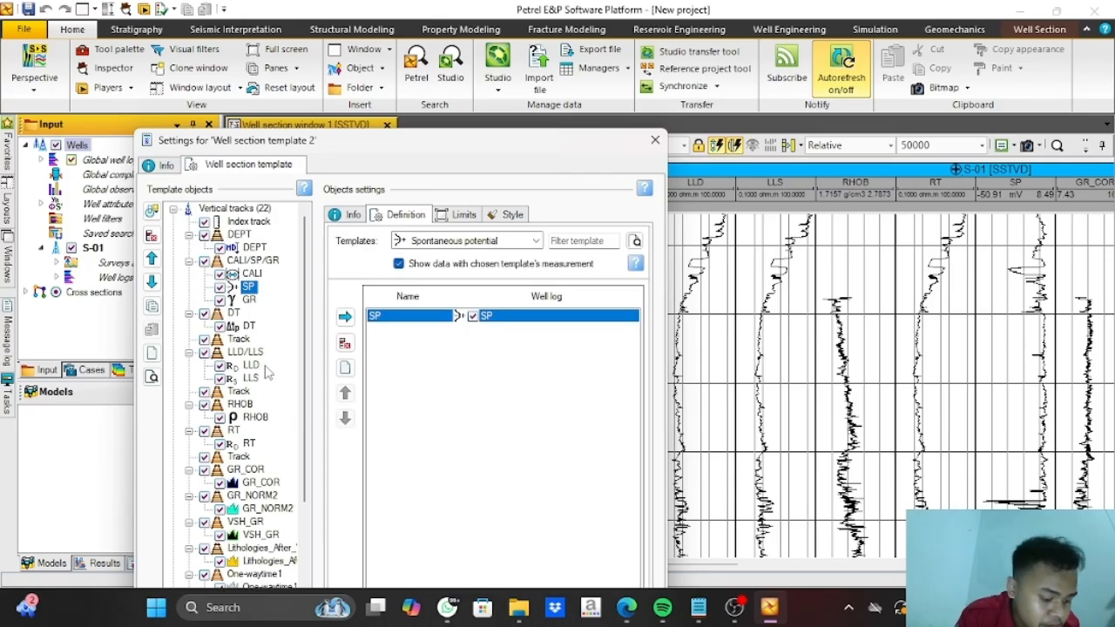
Group the RHOB, DT and NPHI logs in one track and hide the DEPT track
click(249, 406)
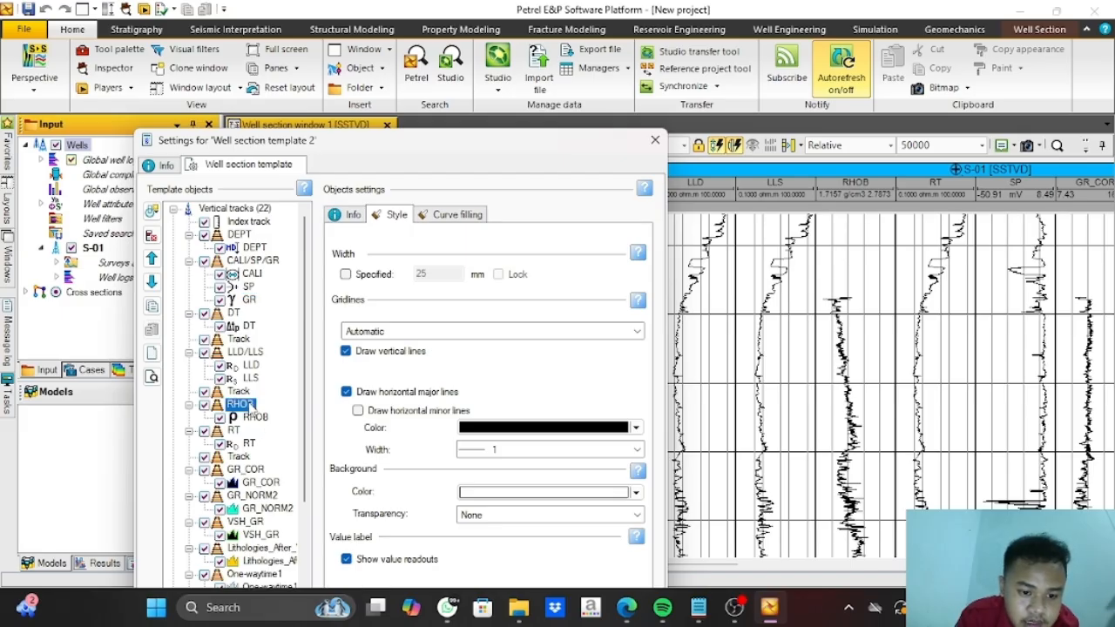
scroll(251, 406, down, 5)
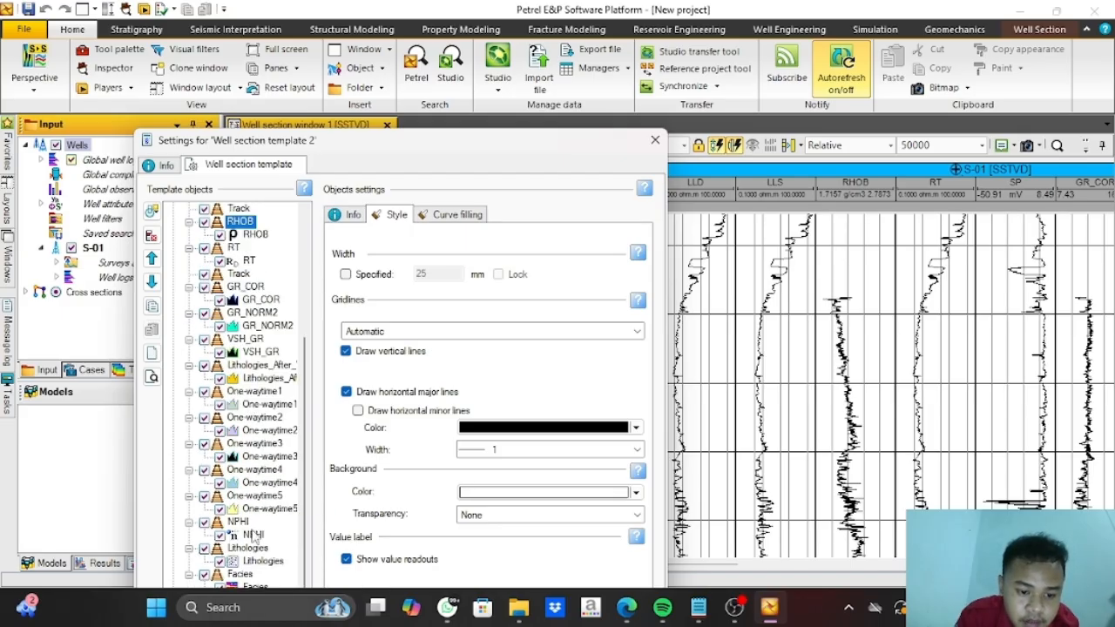
click(252, 535)
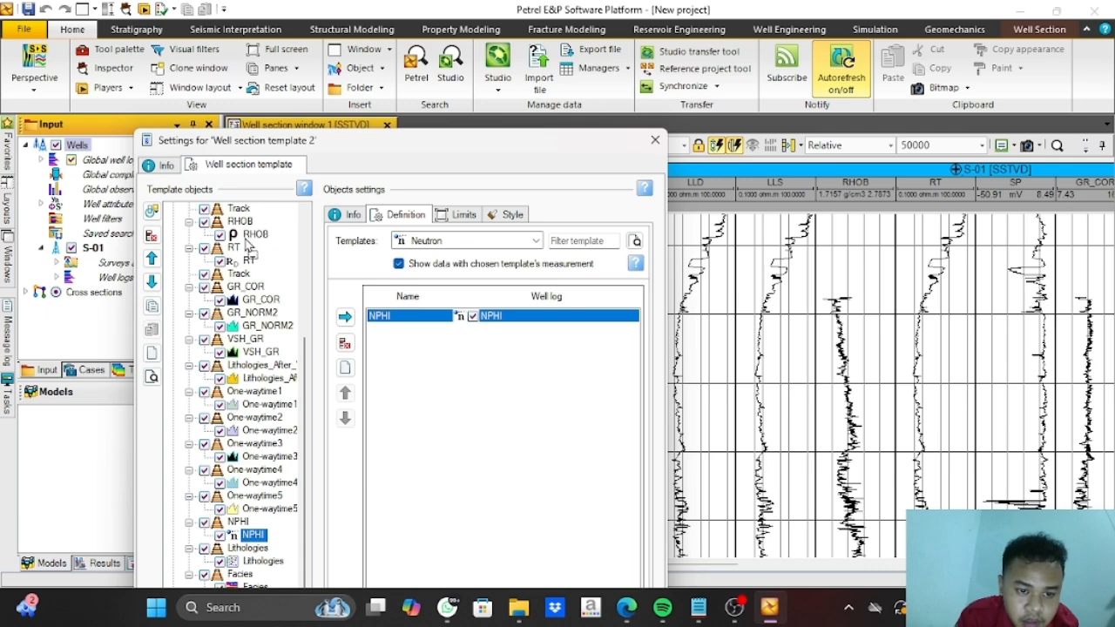
drag(248, 246, 256, 373)
click(249, 274)
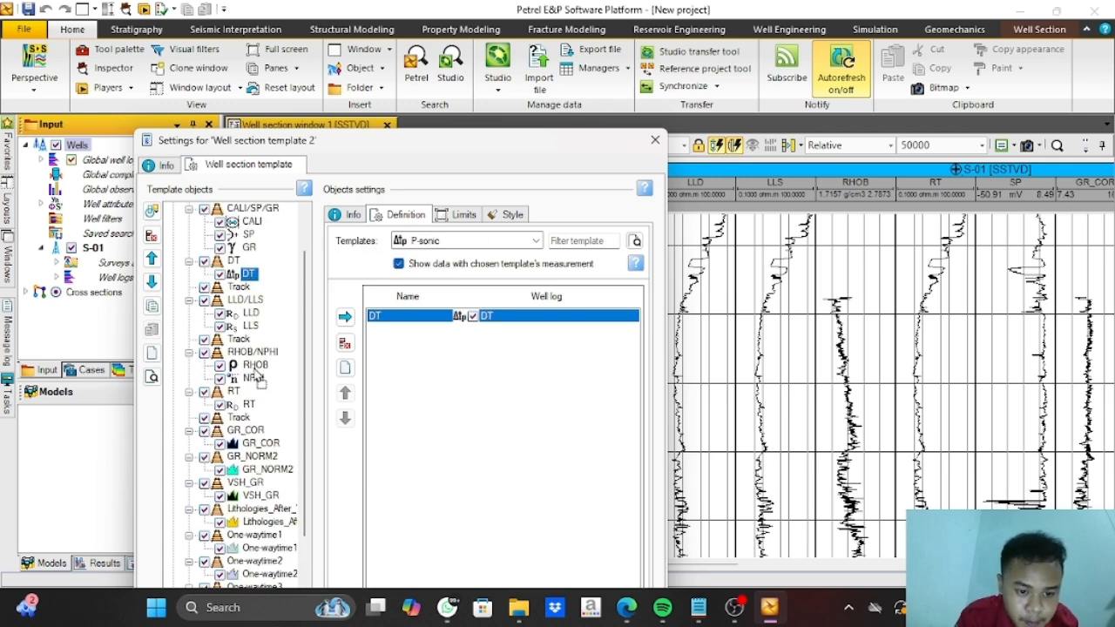
scroll(236, 318, up, 1)
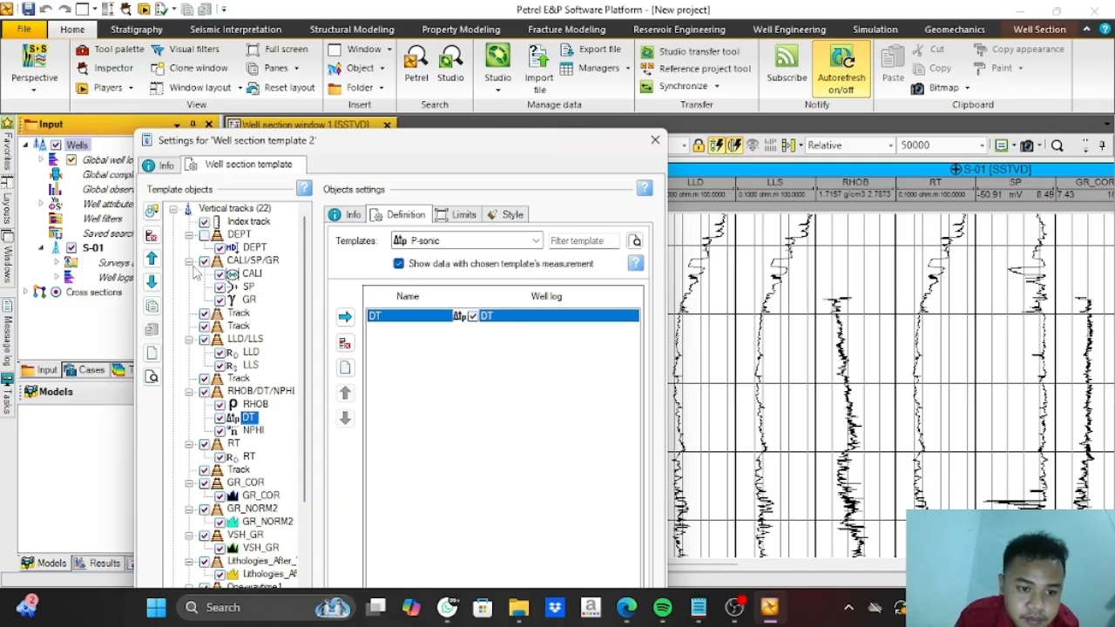
Collapse all track entries in the template's vertical tracks and hide the RT track
click(189, 261)
click(189, 234)
click(189, 286)
click(189, 313)
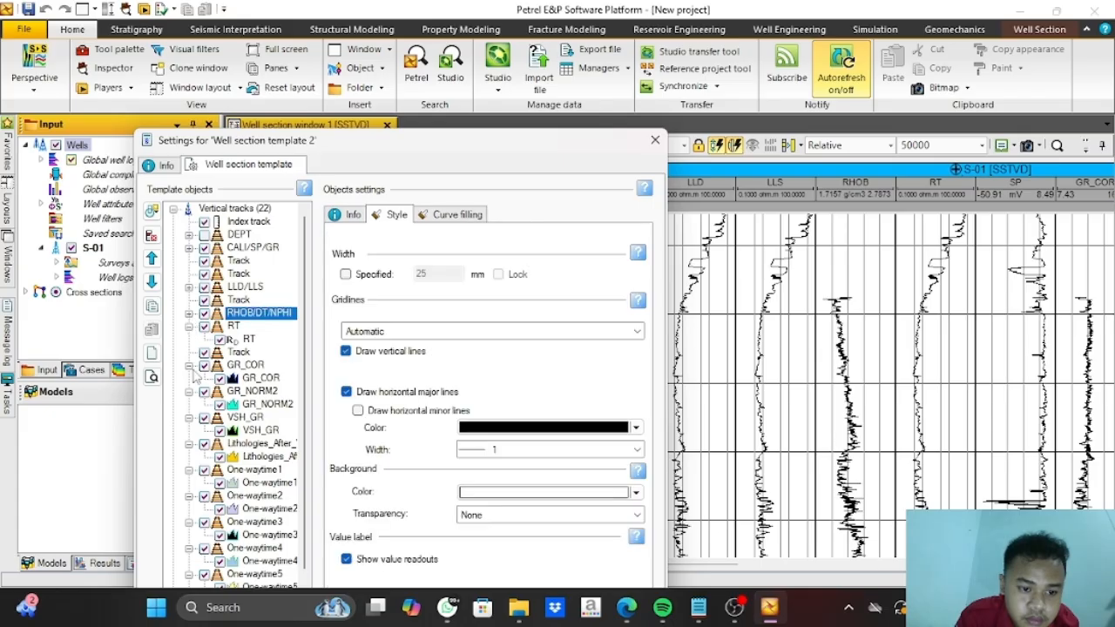
click(189, 365)
click(189, 378)
click(189, 391)
click(189, 404)
click(189, 418)
click(189, 430)
click(189, 443)
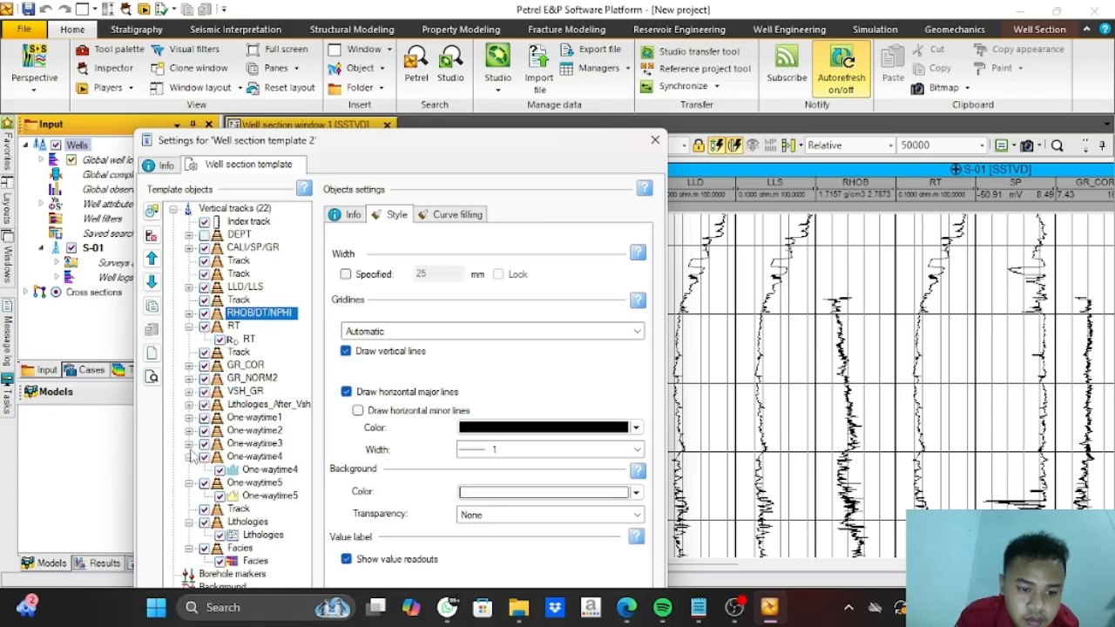
click(189, 456)
click(189, 469)
click(189, 496)
click(189, 509)
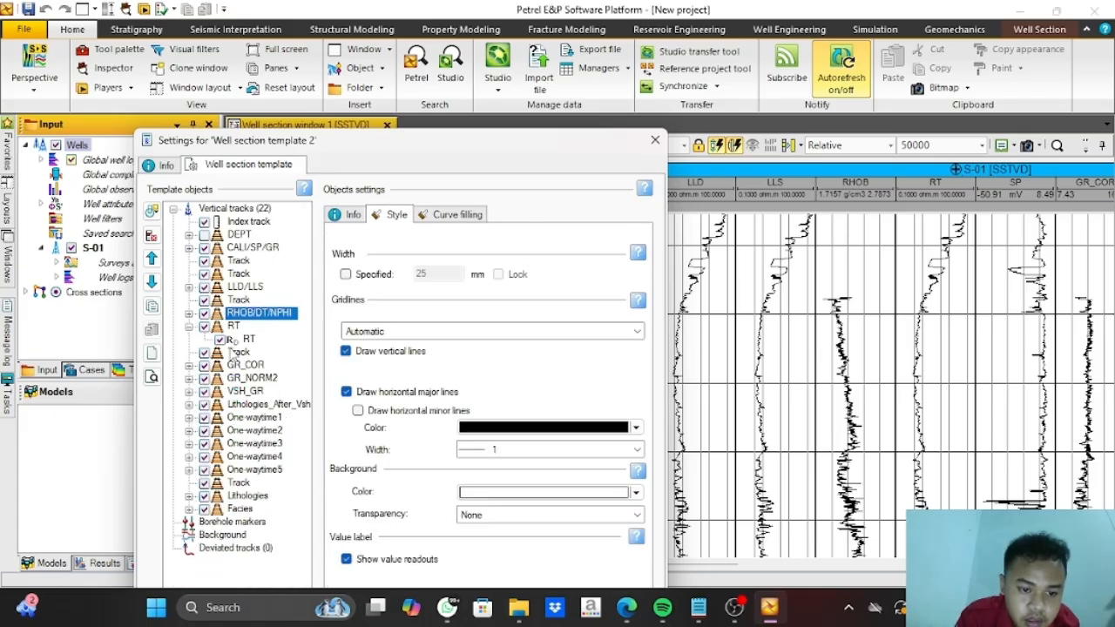
click(189, 325)
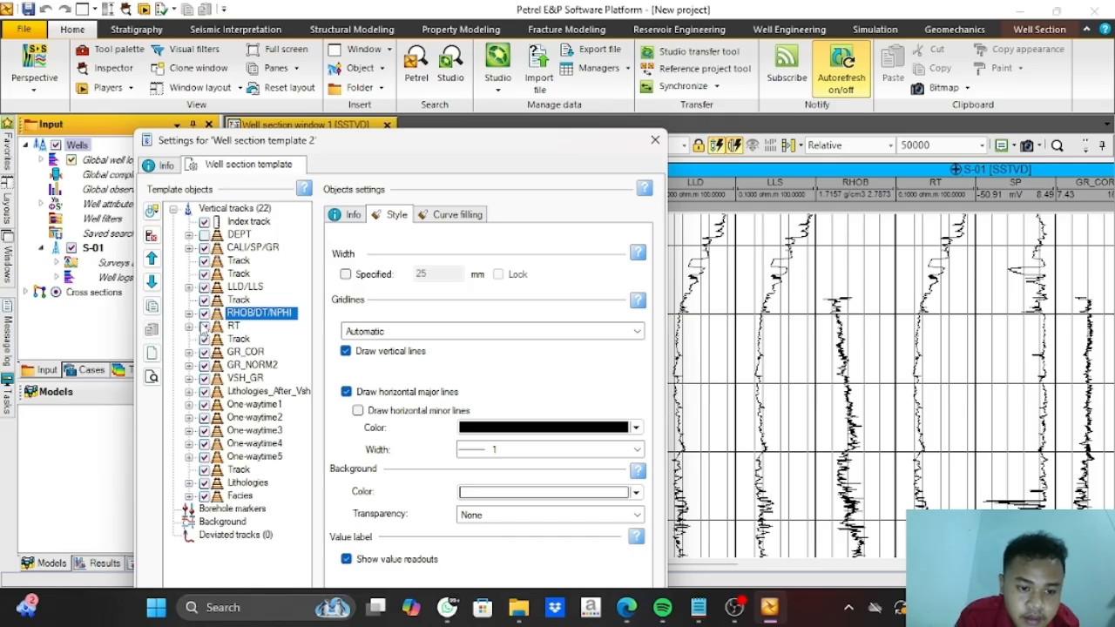
Try to move the RHOB/DT/NPHI track below the RT track
drag(222, 305, 236, 344)
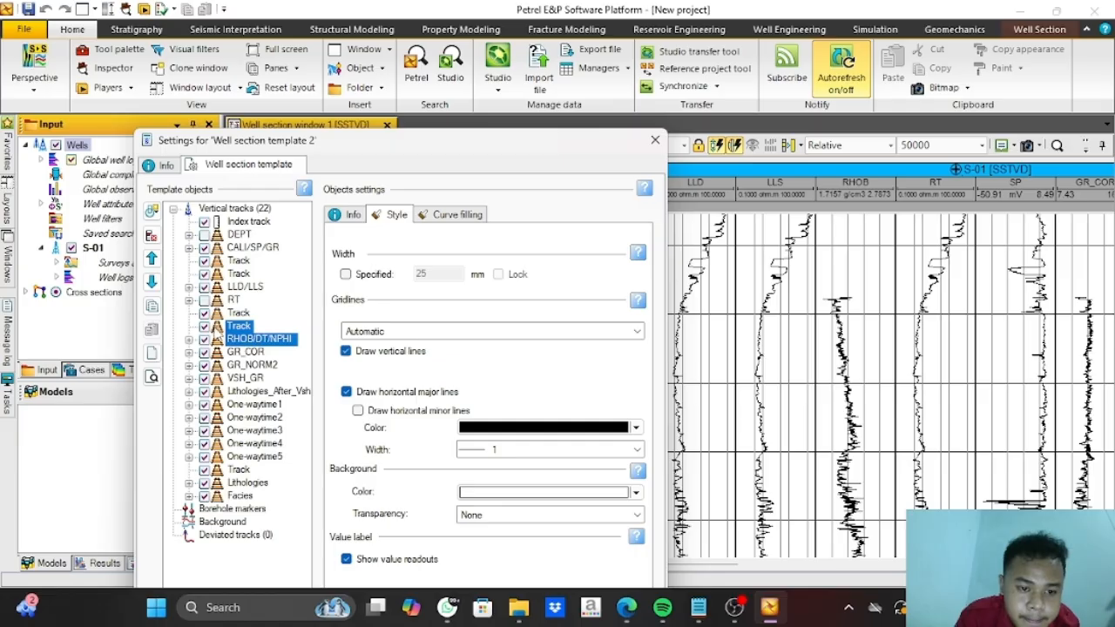
drag(234, 331, 238, 303)
click(238, 302)
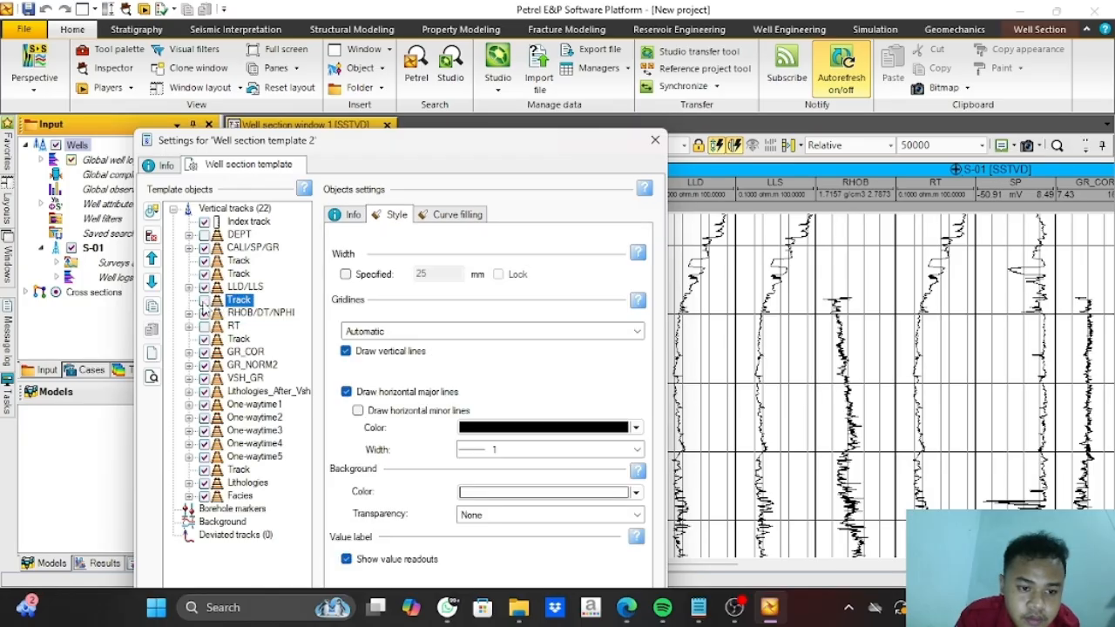
Hide the empty tracks surrounding the CALI/SP/GR, LLD/LLS and RHOB/DT/NPHI tracks
click(205, 273)
click(204, 260)
click(189, 247)
click(189, 248)
Hide the GR_COR, GR_NORM2, VSH_GR, Lithologies_After_Vsh, One-waytime1 to 5, Lithologies and Facies tracks, plus the empty track among them
click(189, 352)
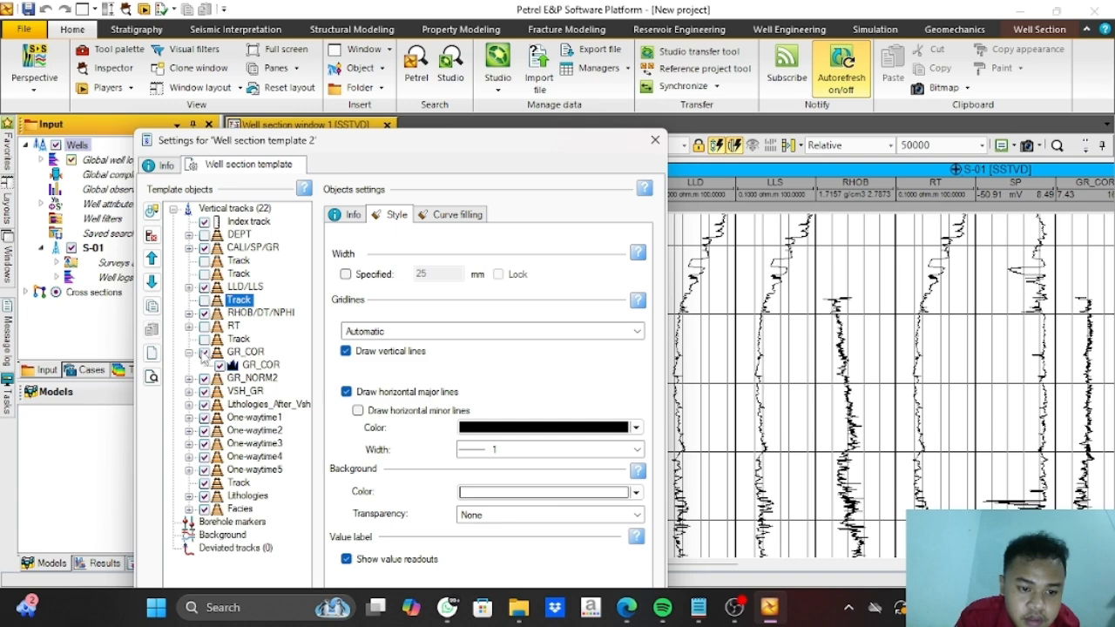
click(189, 352)
click(204, 365)
click(205, 378)
click(204, 391)
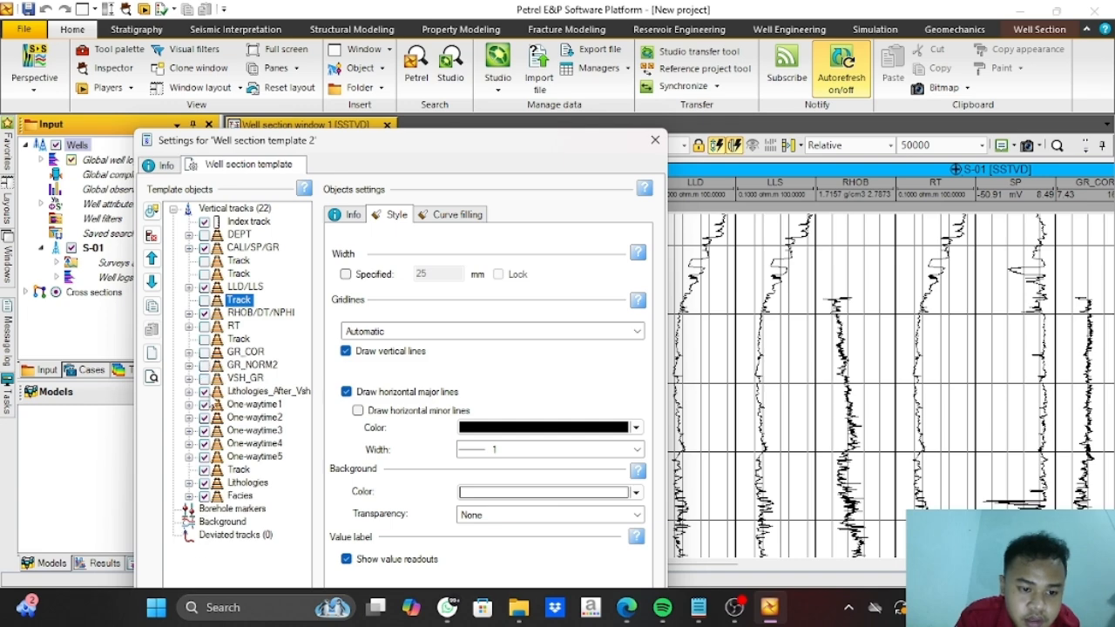
click(205, 404)
click(205, 418)
click(205, 431)
click(205, 483)
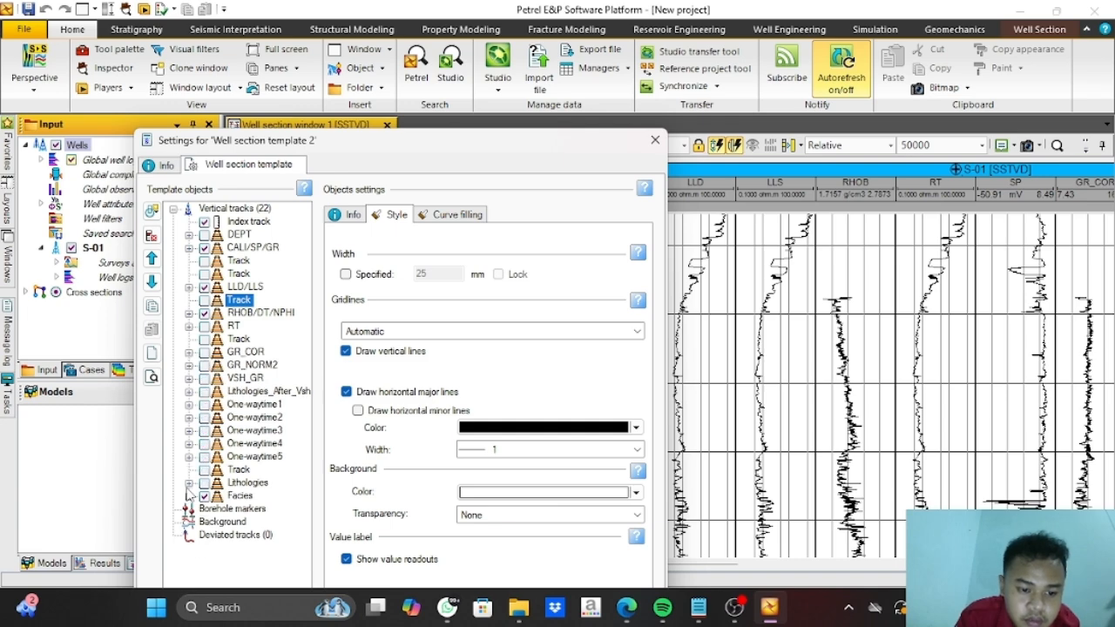
click(205, 496)
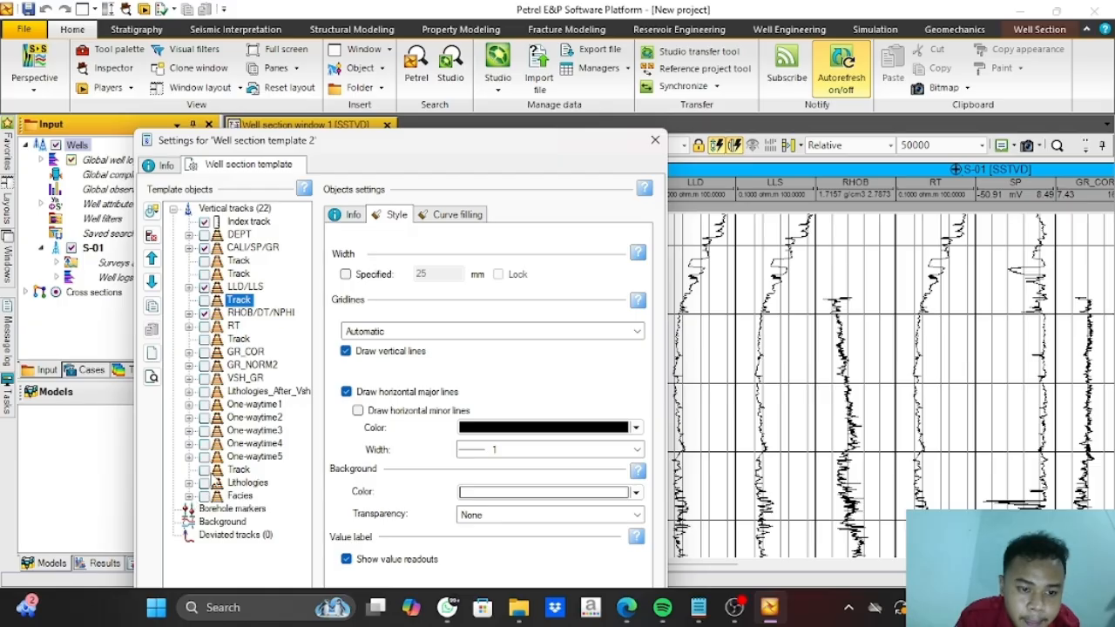
Move the LLD/LLS track directly below CALI/SP/GR, followed immediately by the RHOB/DT/NPHI track
click(262, 313)
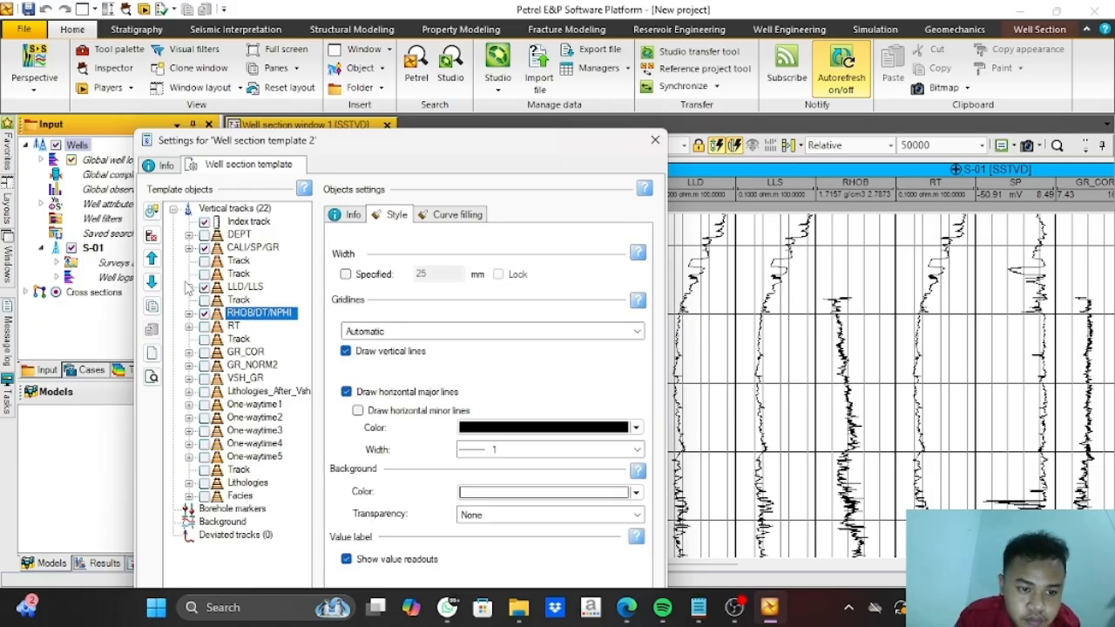
click(152, 259)
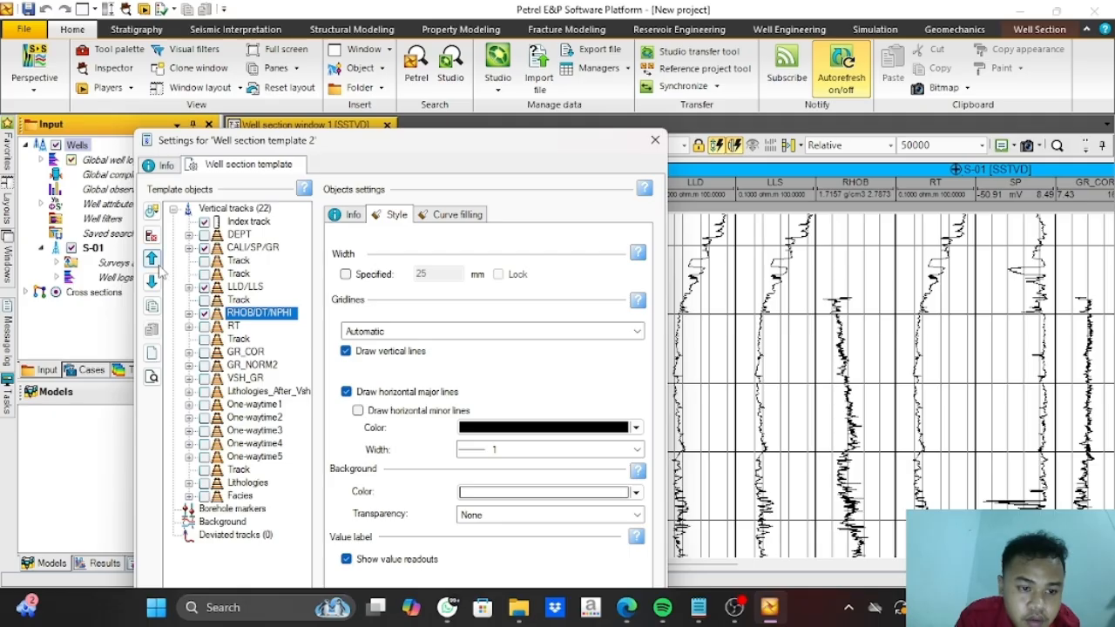
click(244, 287)
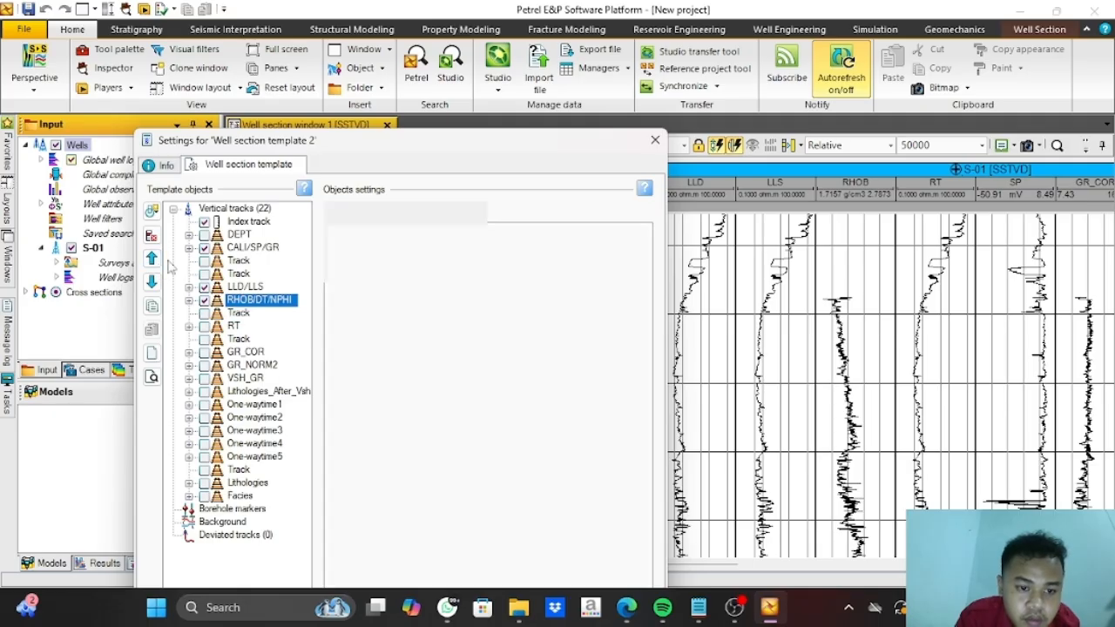
click(152, 258)
click(151, 258)
click(260, 299)
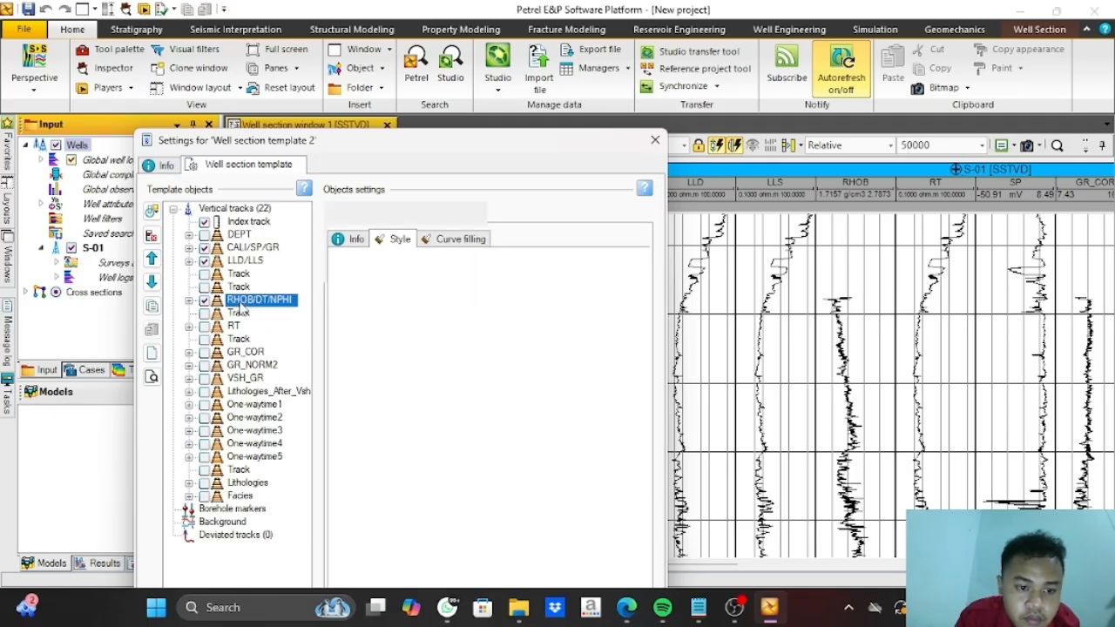
click(151, 259)
click(152, 259)
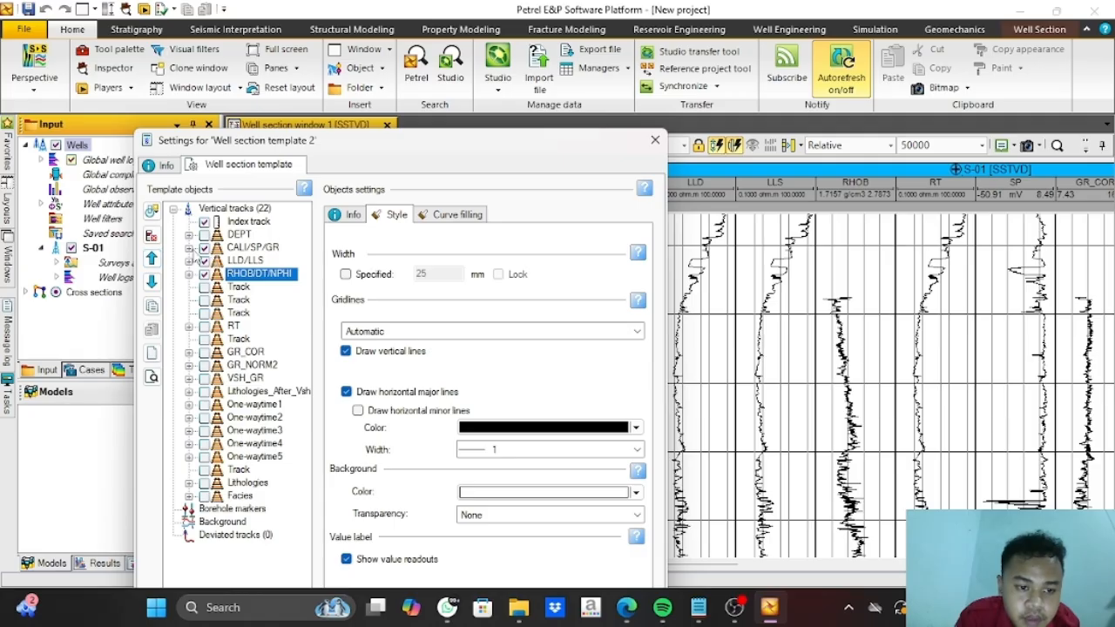
Expand the CALI/SP/GR, LLD/LLS and RHOB/DT/NPHI tracks and open the limits of the CALI log
click(188, 248)
click(188, 300)
click(188, 339)
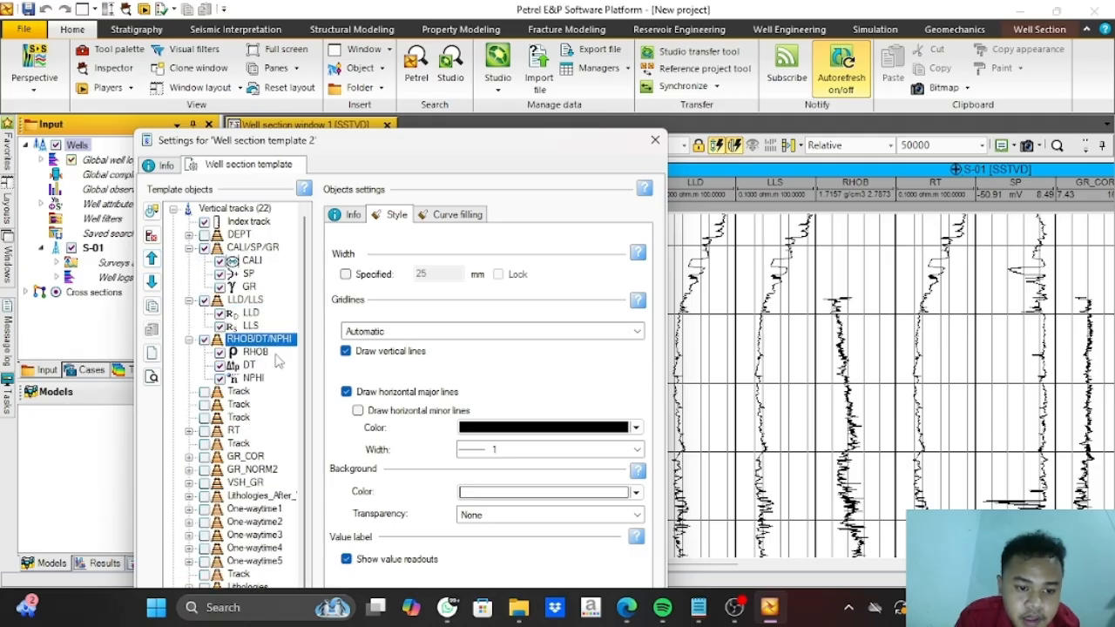
click(251, 261)
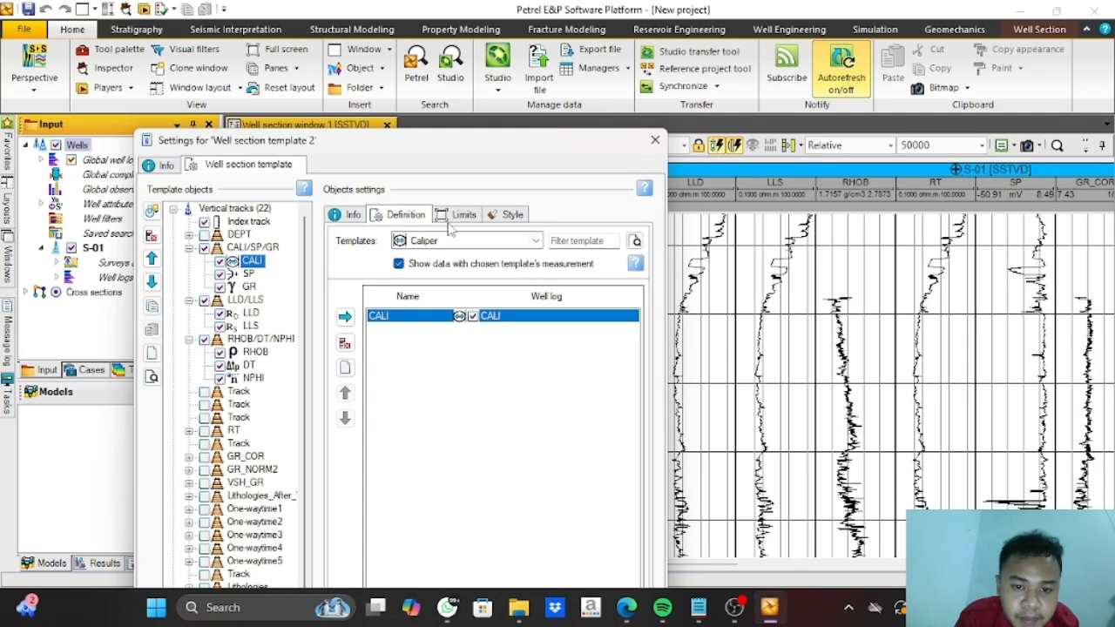
click(460, 215)
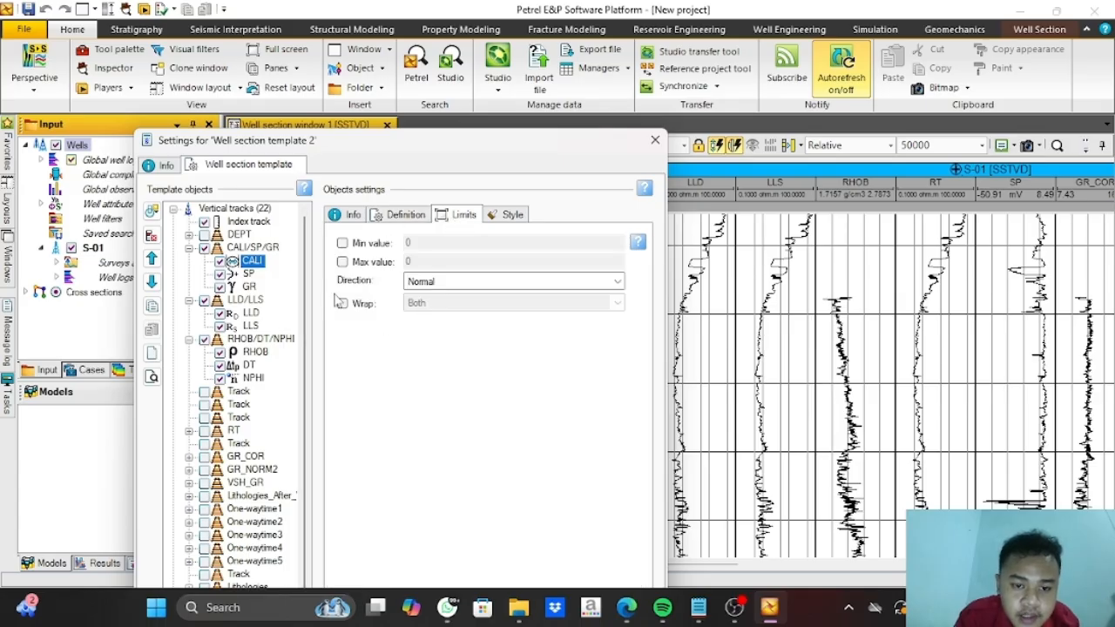
Enable the minimum and maximum limits of the SP log and set its minimum value to 0.1
click(255, 274)
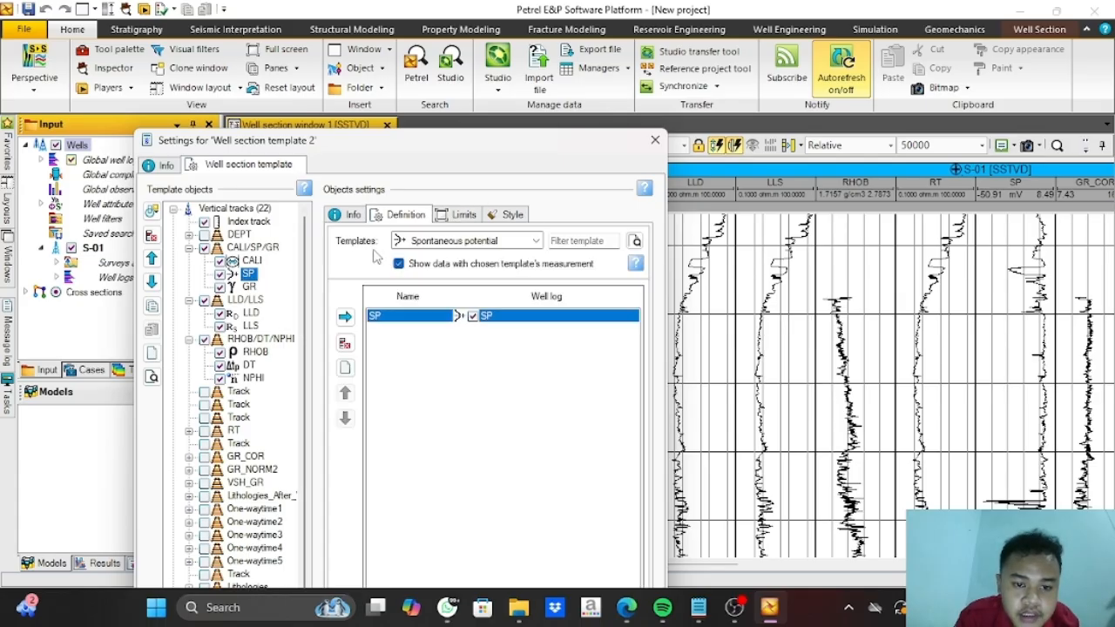
click(456, 215)
click(342, 243)
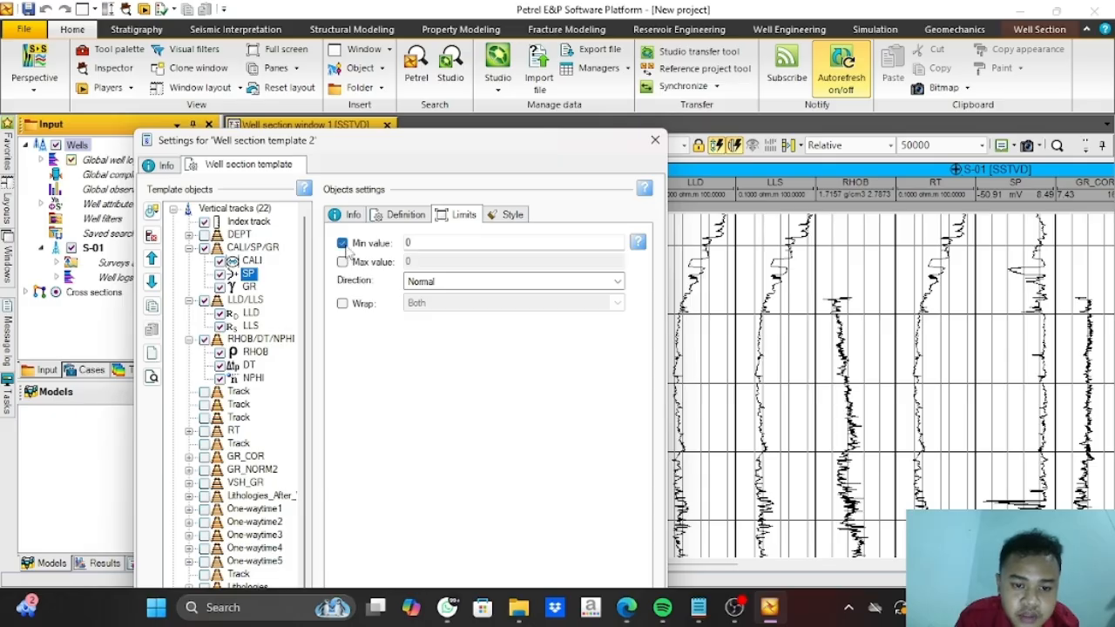
click(342, 263)
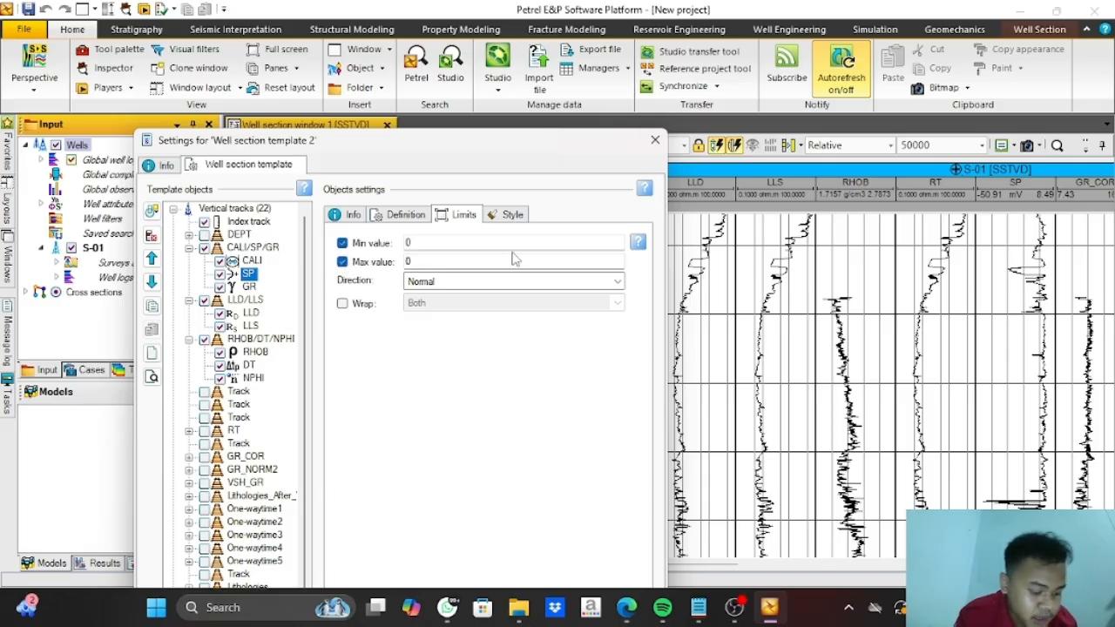
click(457, 243)
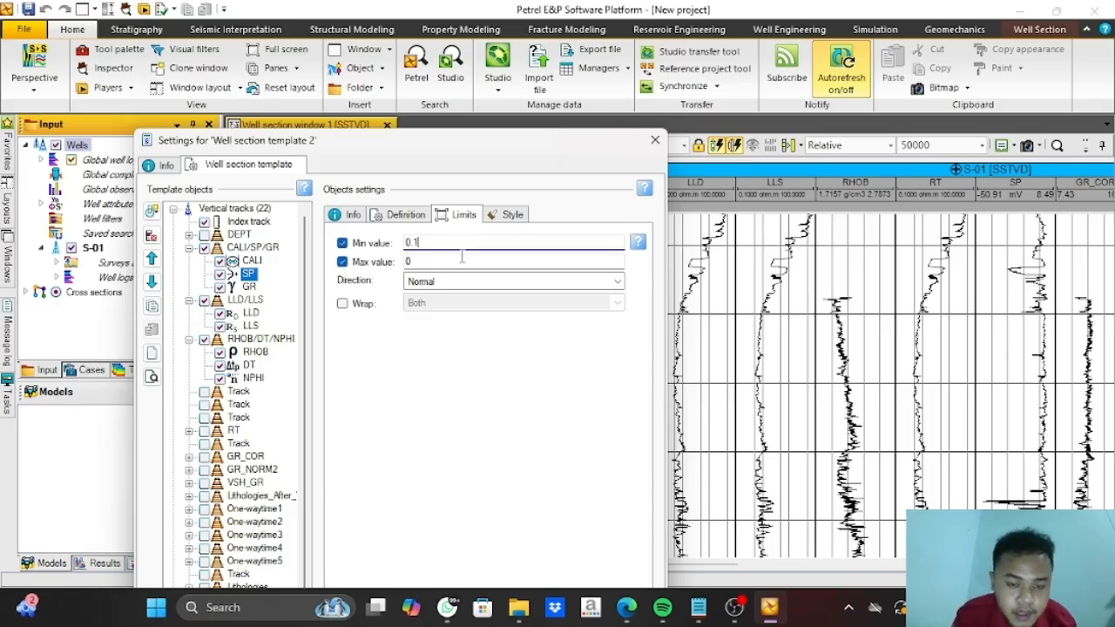
click(447, 263)
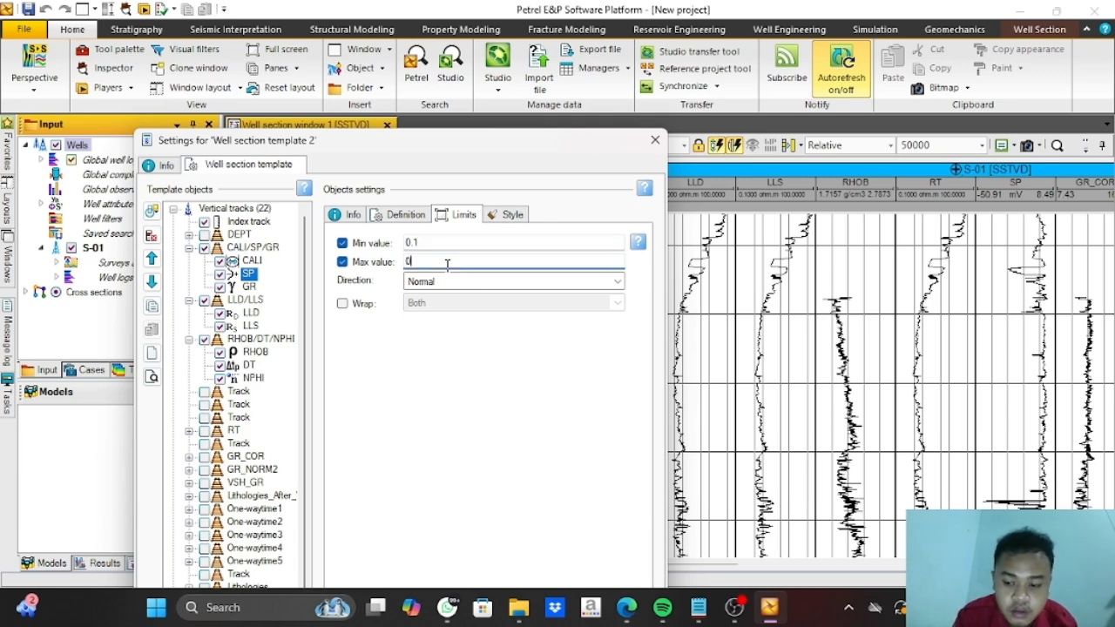
Switch the SP log's line colour mode to Selected and make the line red
click(507, 216)
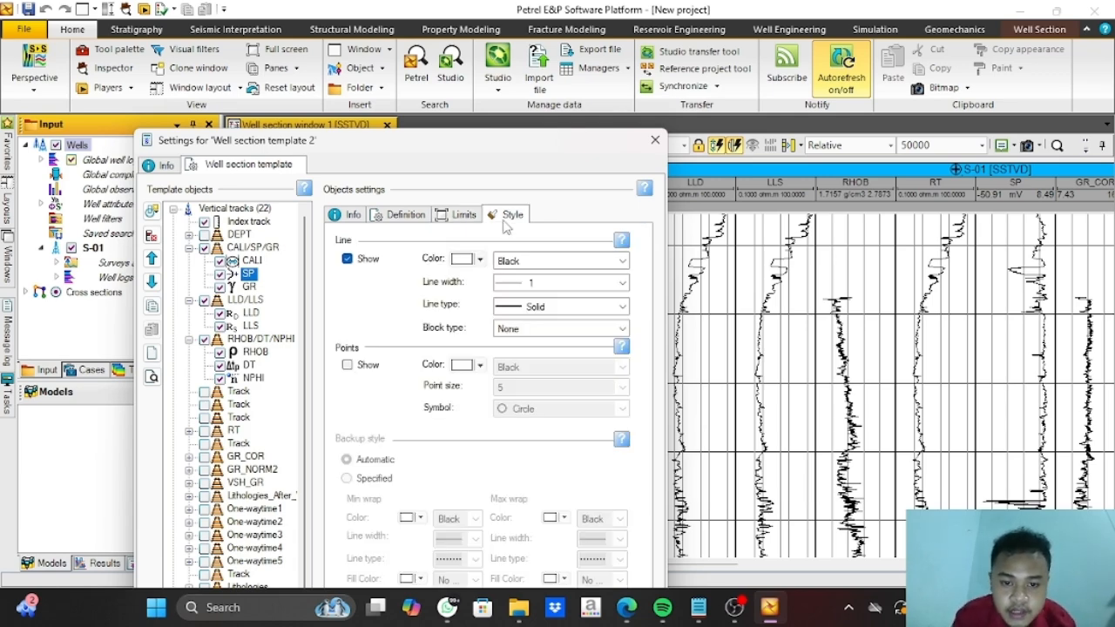
click(554, 262)
click(556, 283)
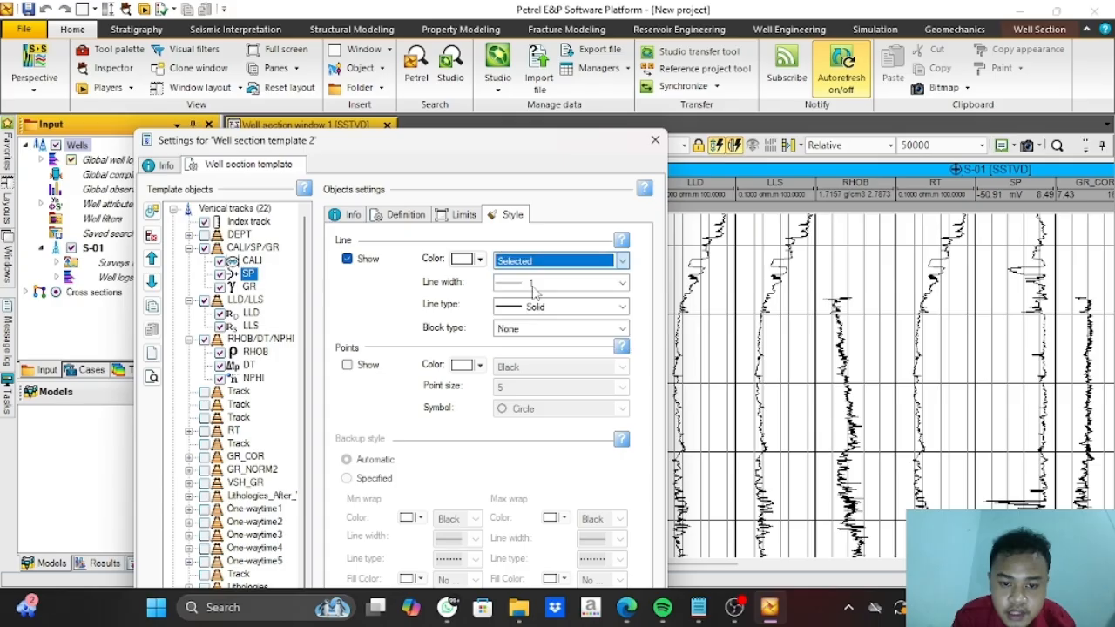
click(471, 260)
click(460, 281)
Enable both limits of the GR log, with a minimum of 0 and a maximum of 150
click(248, 287)
click(409, 216)
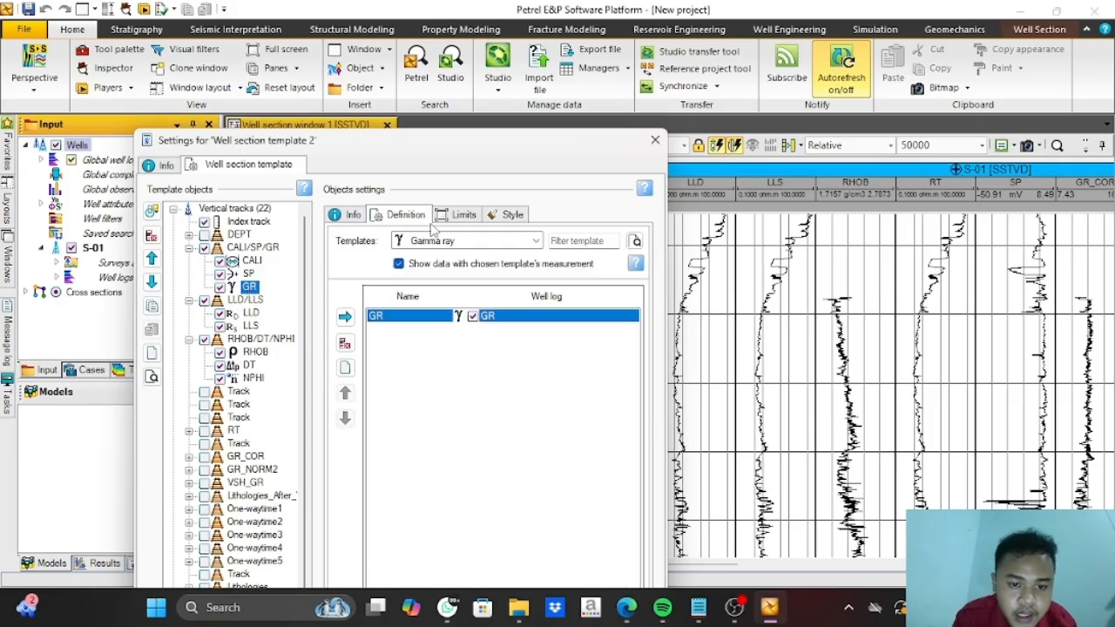
click(463, 215)
click(363, 247)
click(362, 260)
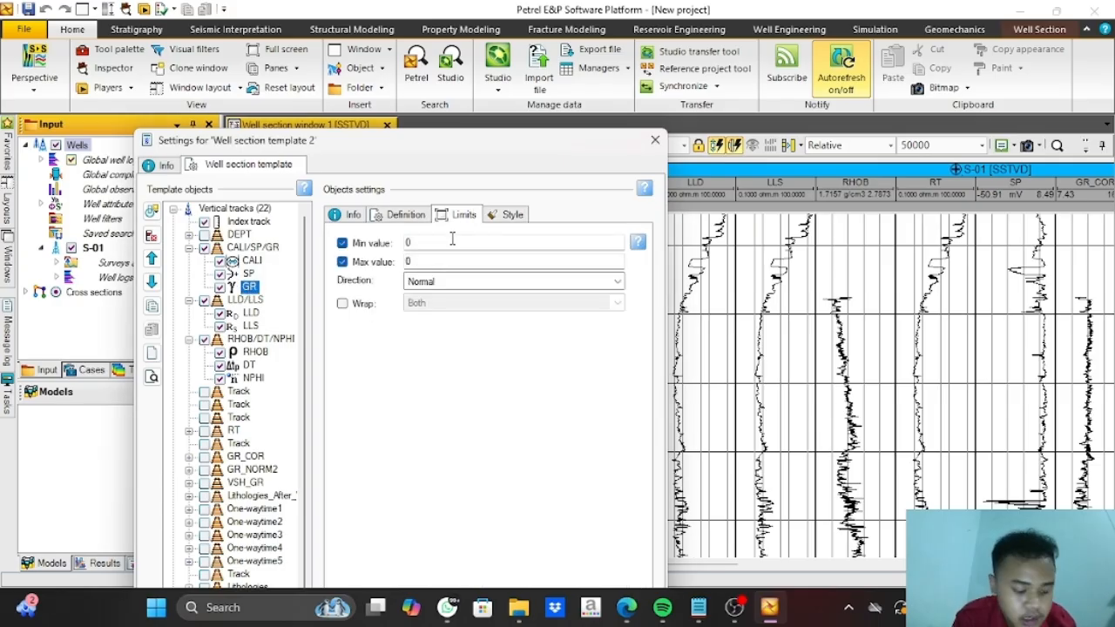
click(452, 242)
click(429, 258)
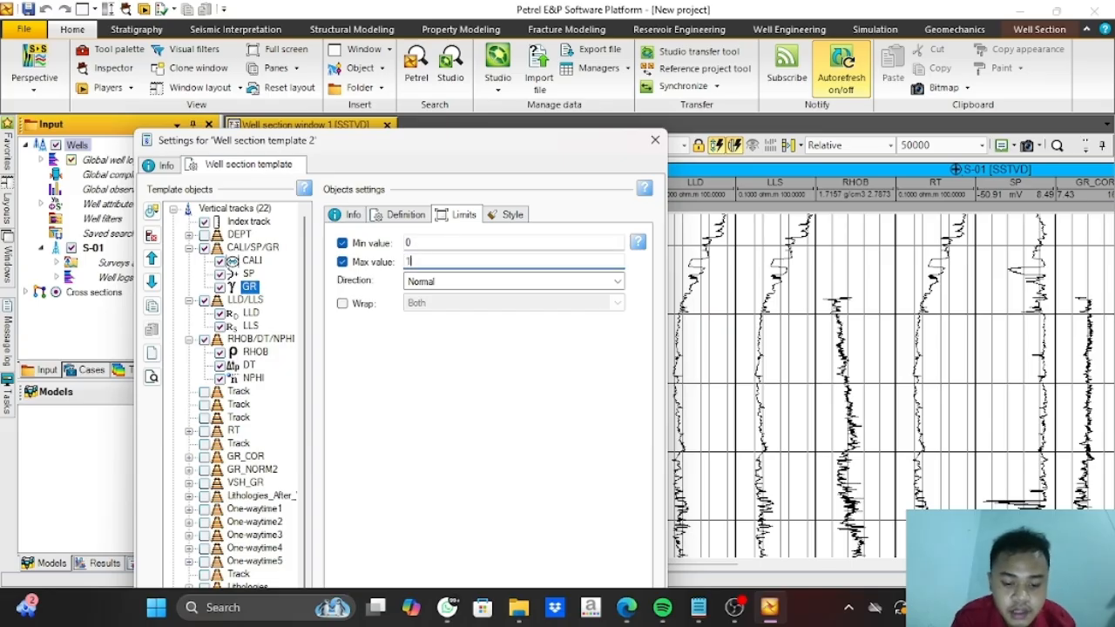
text(150)
Switch the GR log's line colour mode to Selected and make the line orange
click(486, 217)
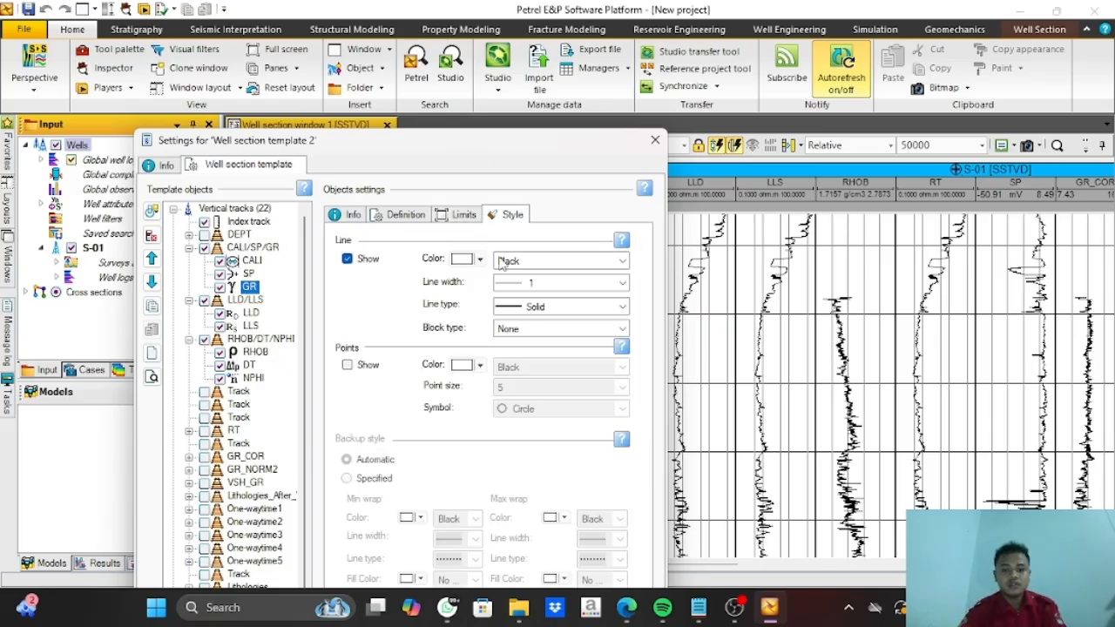
click(501, 264)
click(546, 290)
click(479, 258)
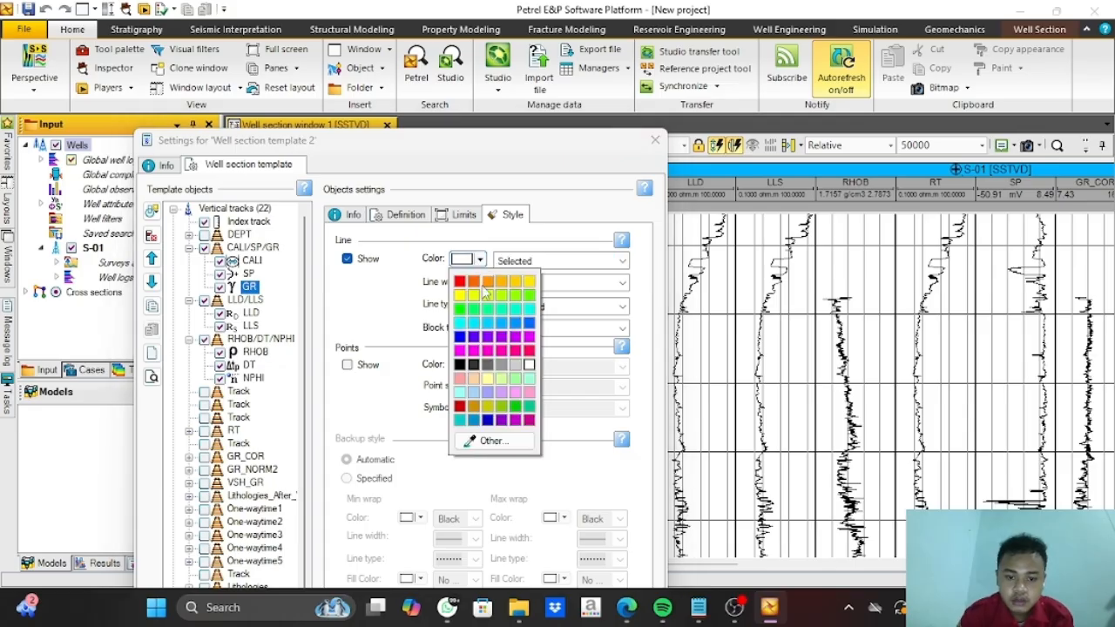
click(473, 280)
Enable both limits of the LLD log, with a minimum of 0.2 and a maximum of 200
click(252, 313)
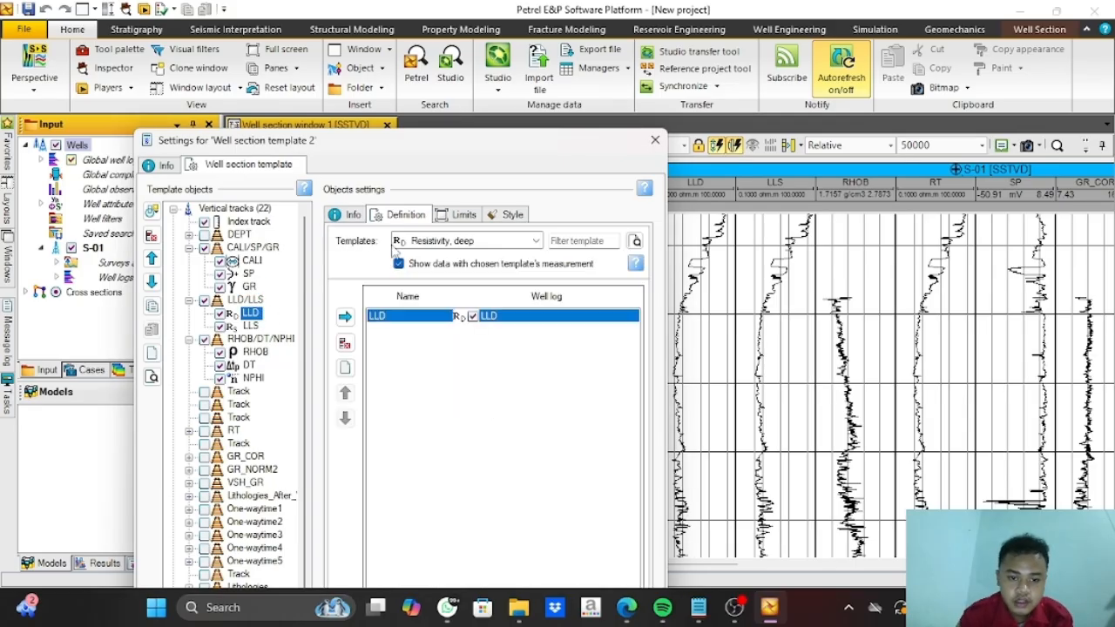
click(475, 220)
click(342, 243)
click(375, 261)
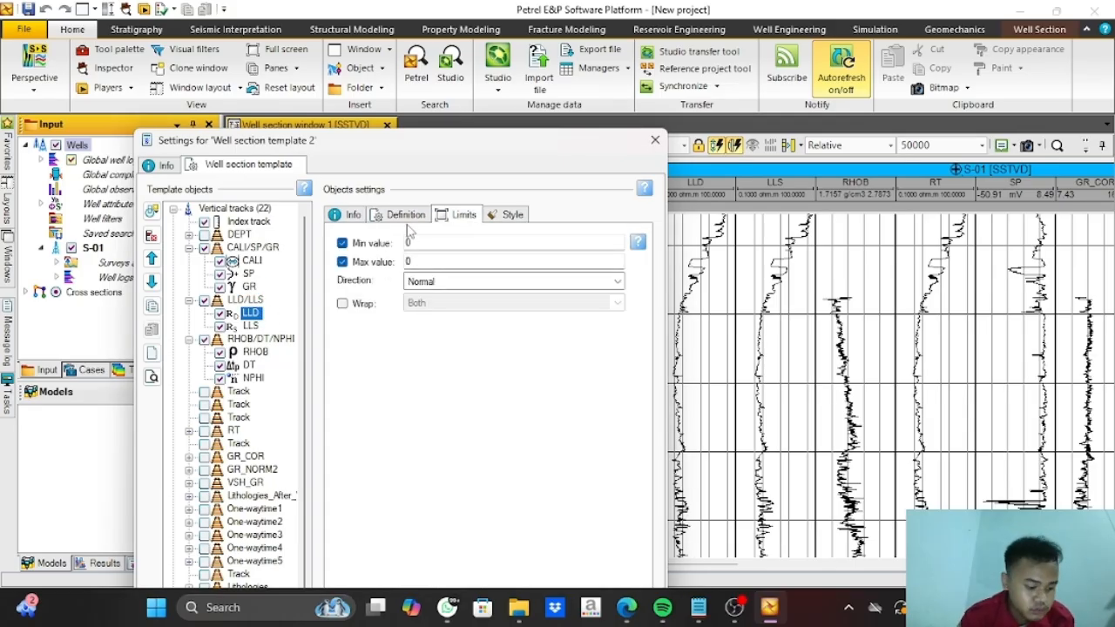
click(415, 244)
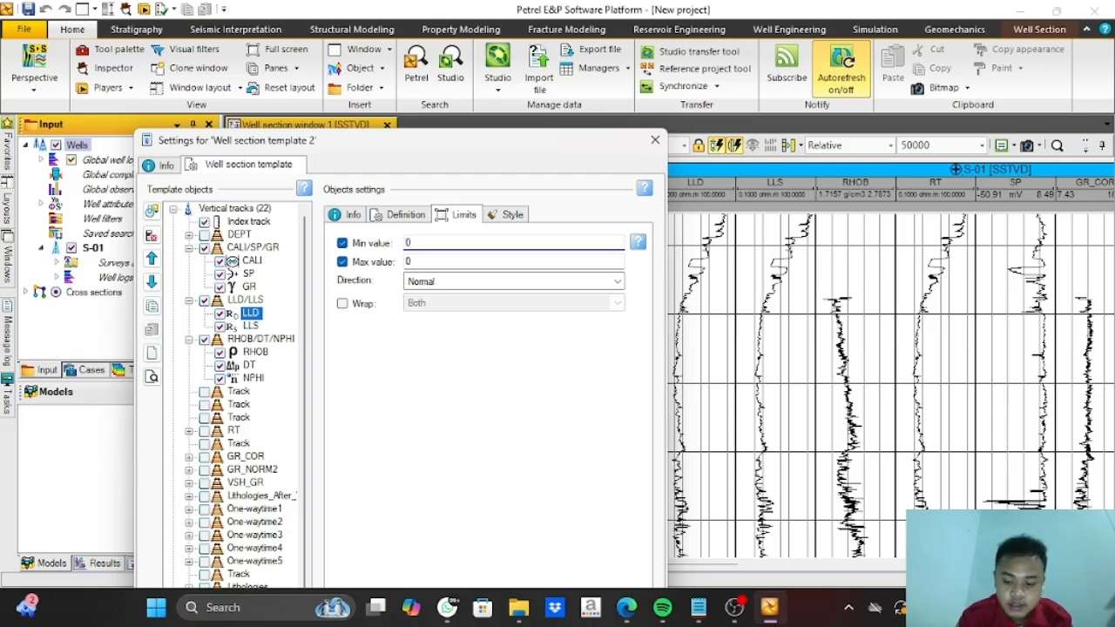
click(428, 261)
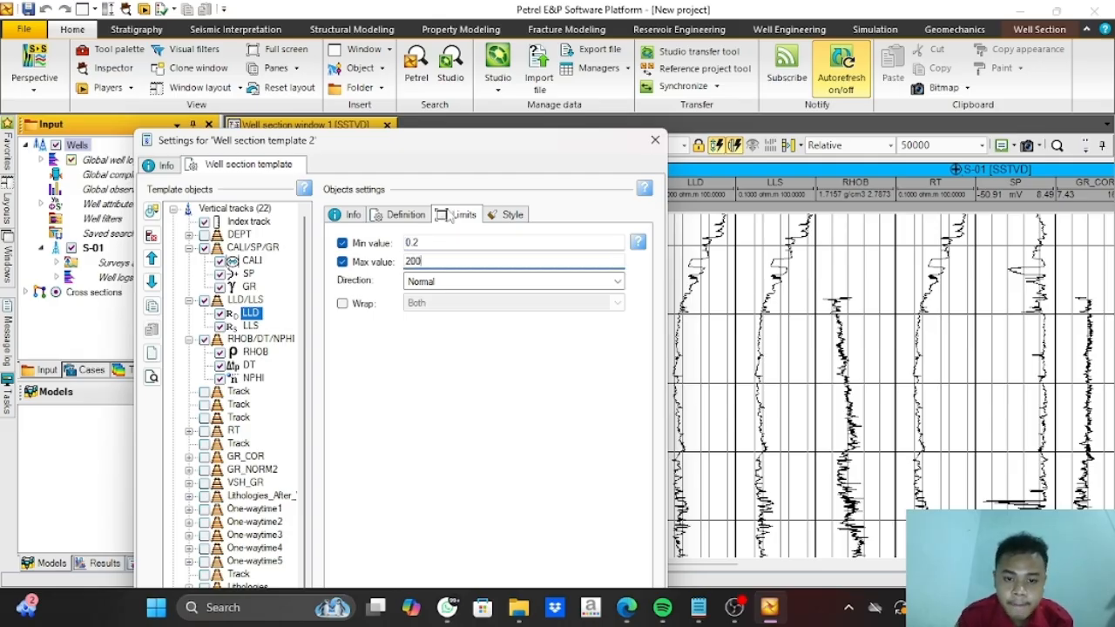
Replace the LLD log's black line colour with yellow
click(514, 215)
click(562, 262)
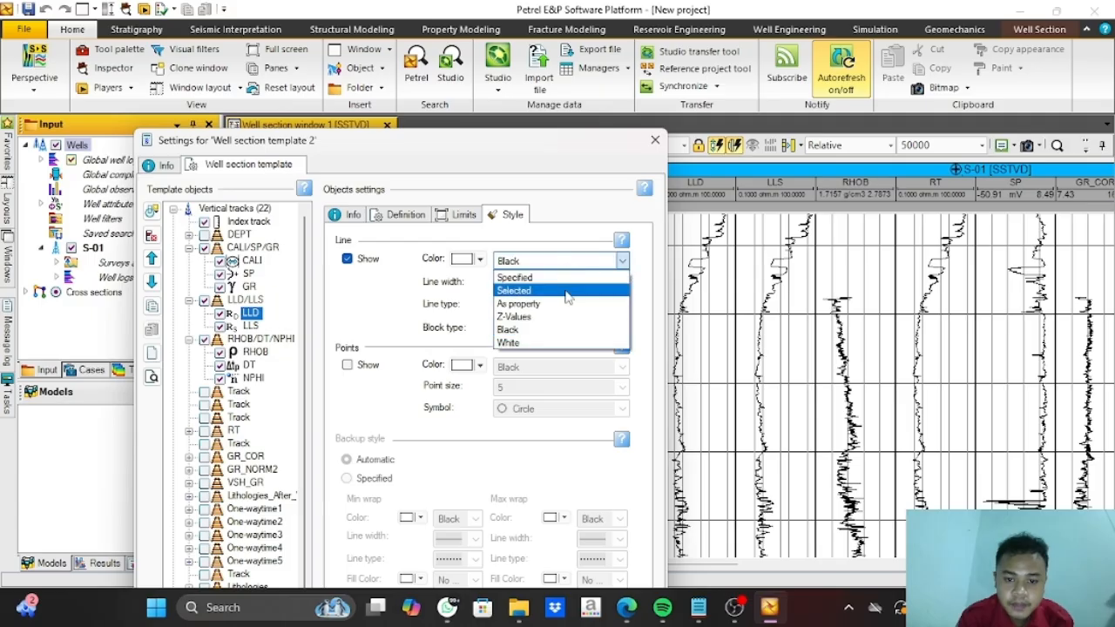
click(558, 277)
click(558, 263)
click(545, 277)
click(478, 259)
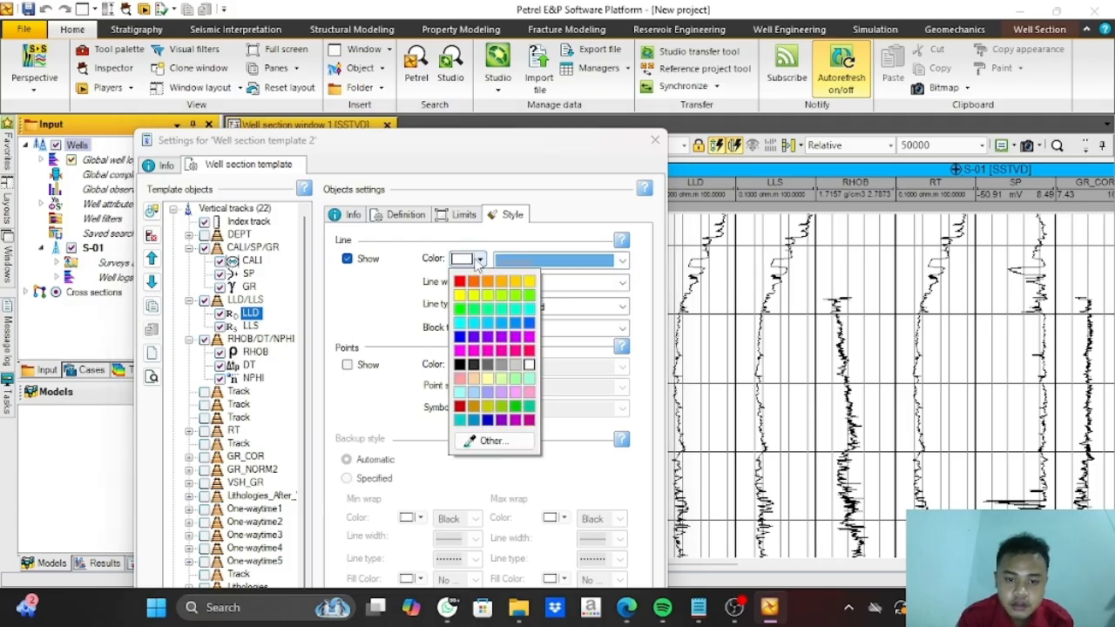
click(459, 294)
Enable both limits of the LLS log, with a minimum of 0.2 and a maximum of 20
click(250, 326)
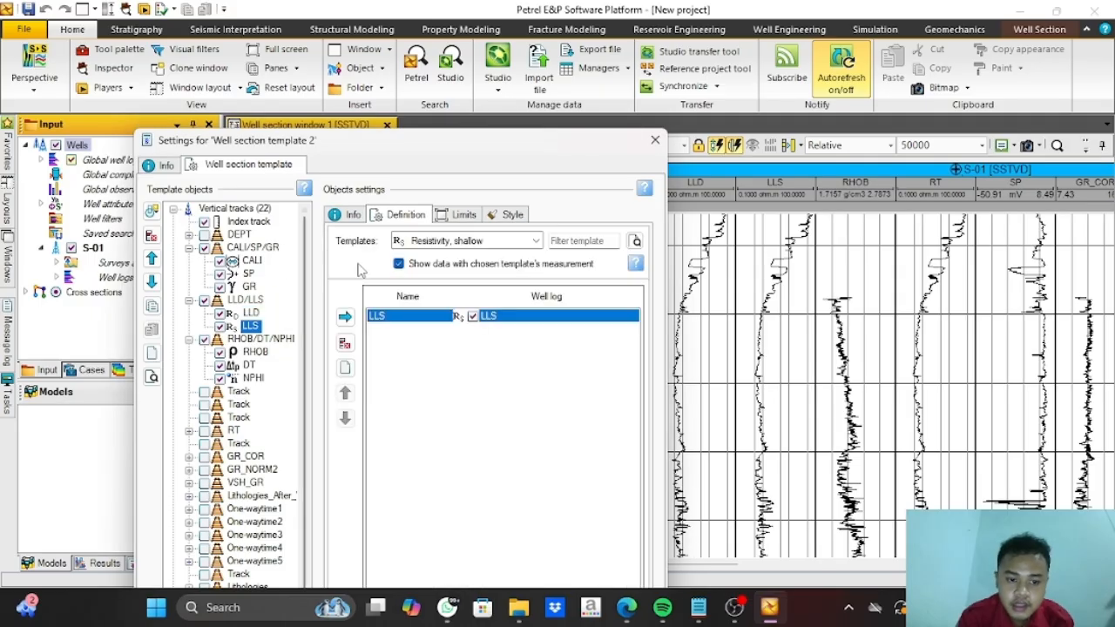
click(461, 215)
click(371, 244)
click(372, 262)
click(424, 243)
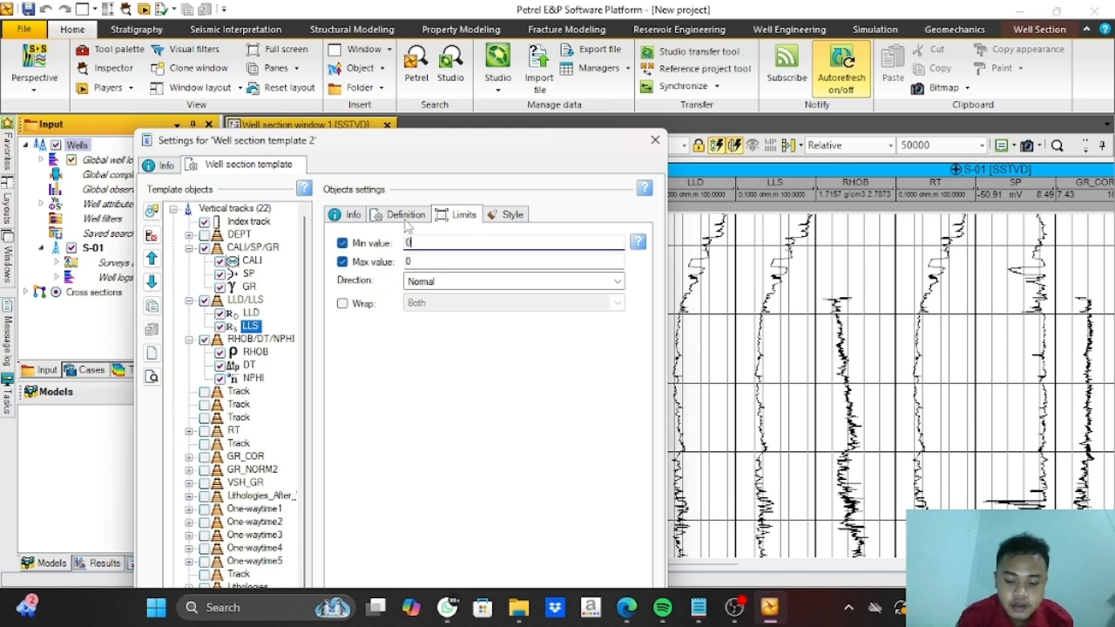
key(Tab)
text(20)
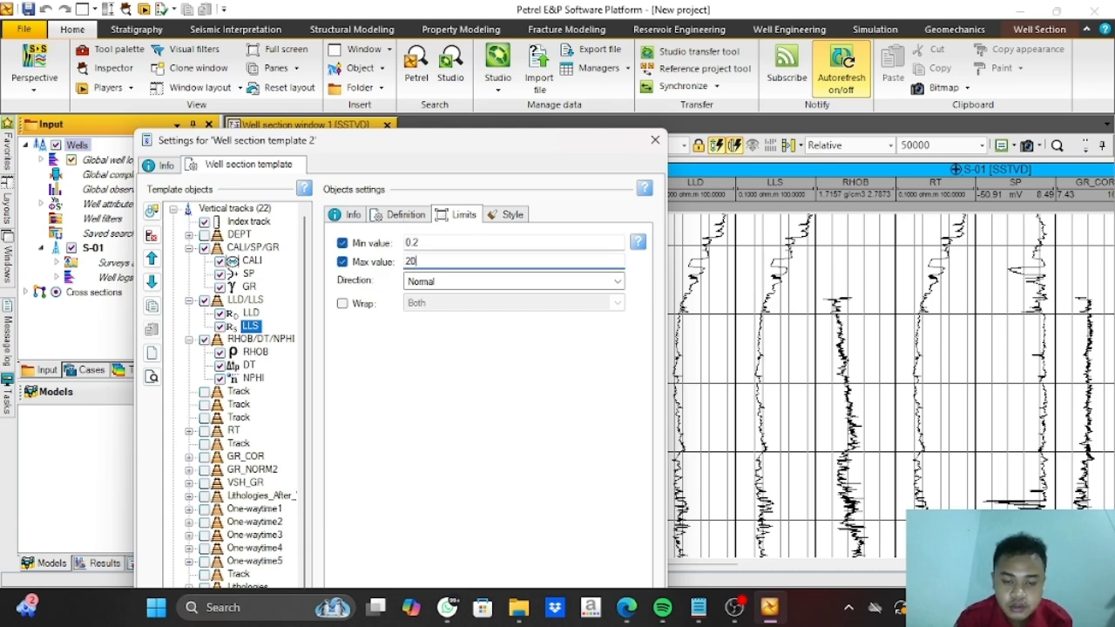
Set the LLS log's line colour mode to Selected and make the line green
click(512, 214)
click(575, 260)
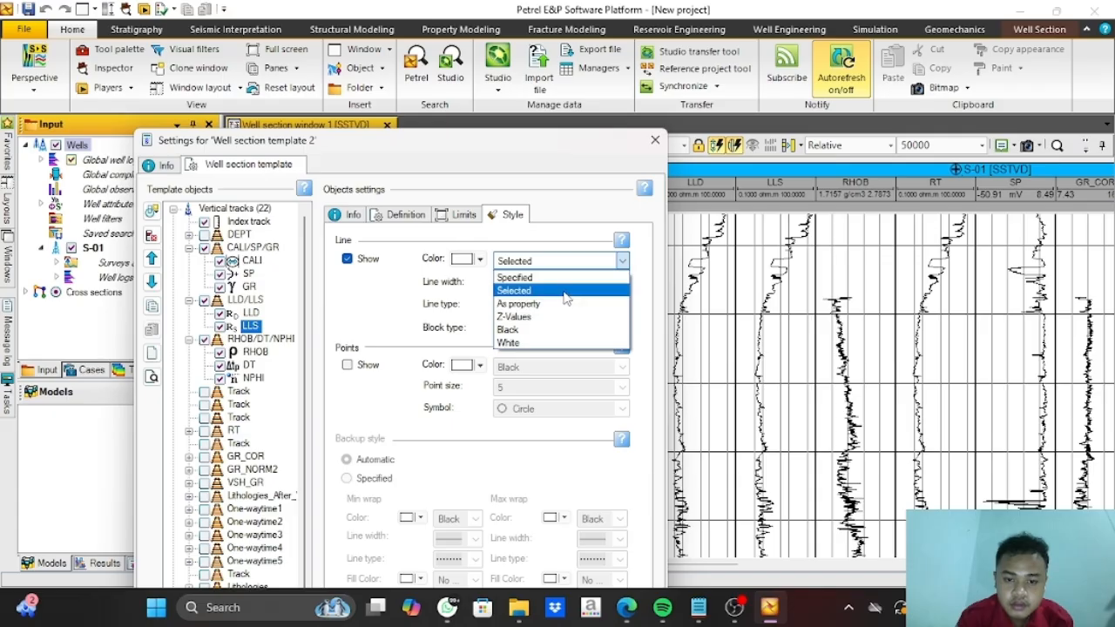
click(566, 288)
click(479, 260)
click(473, 309)
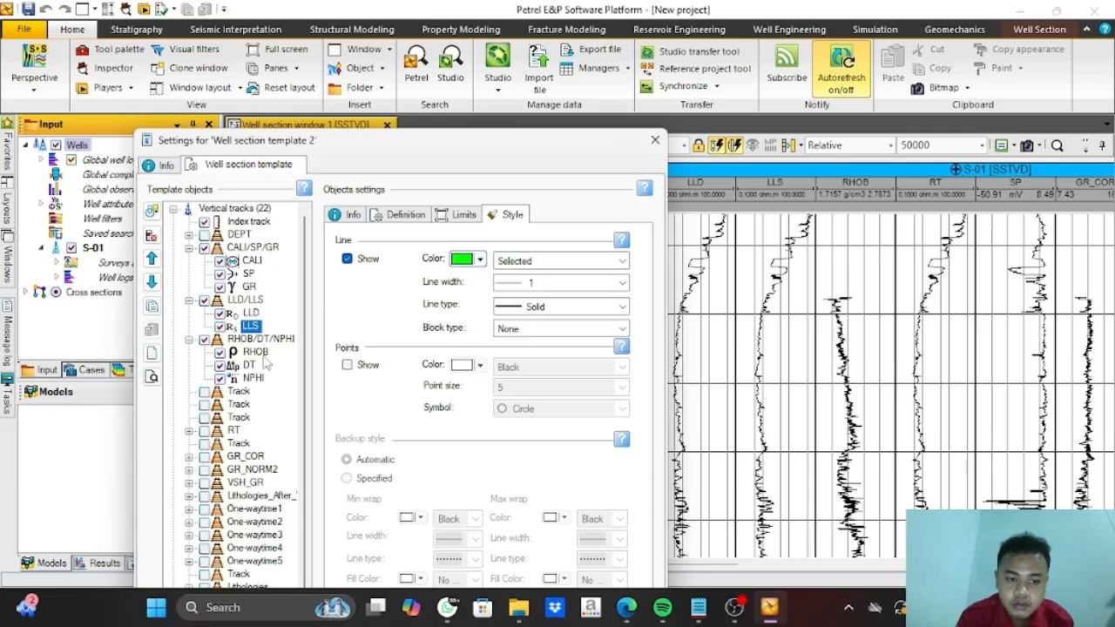
Enable the minimum and maximum limits of the RHOB log and set its minimum value to 1.7
click(255, 352)
click(464, 215)
click(383, 244)
click(372, 263)
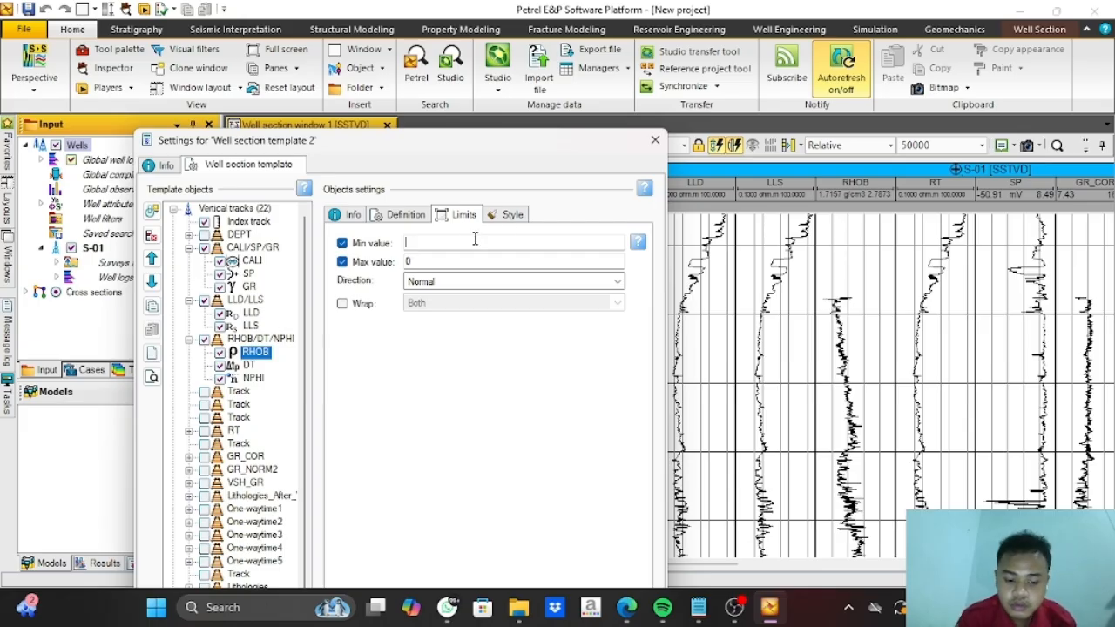
click(458, 260)
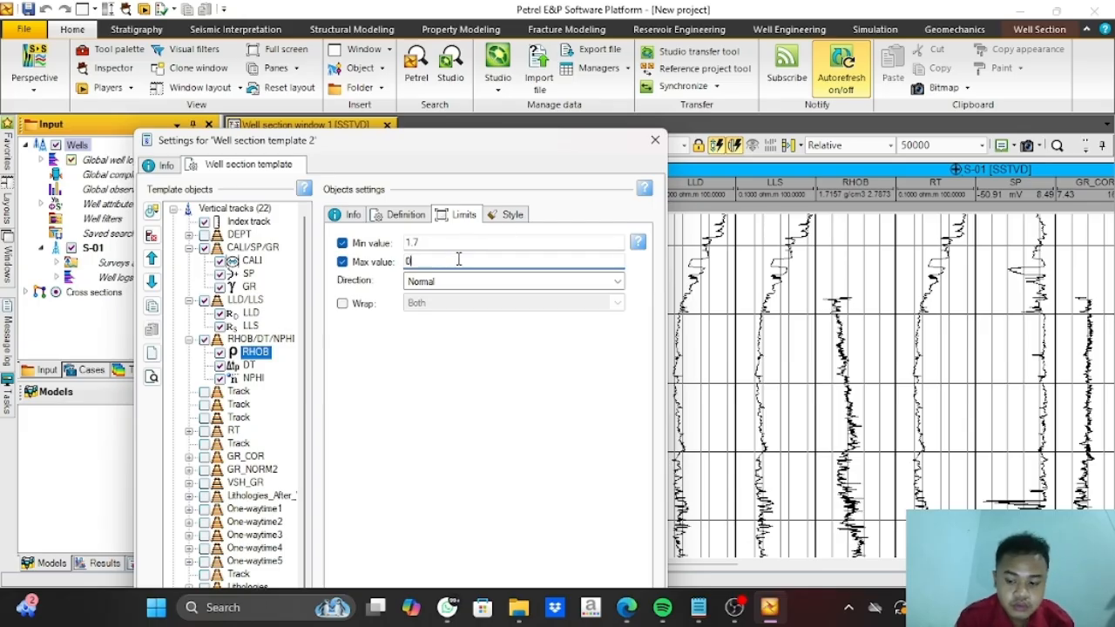
Switch the RHOB log's line colour mode to Selected and make the line blue
click(494, 215)
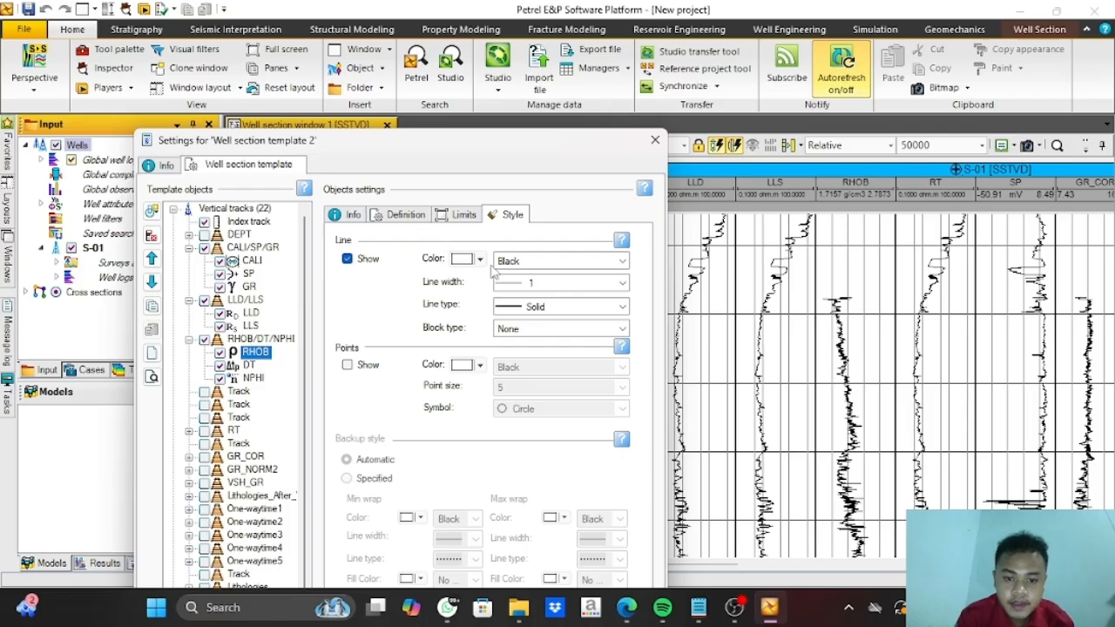
click(501, 262)
click(505, 272)
click(470, 259)
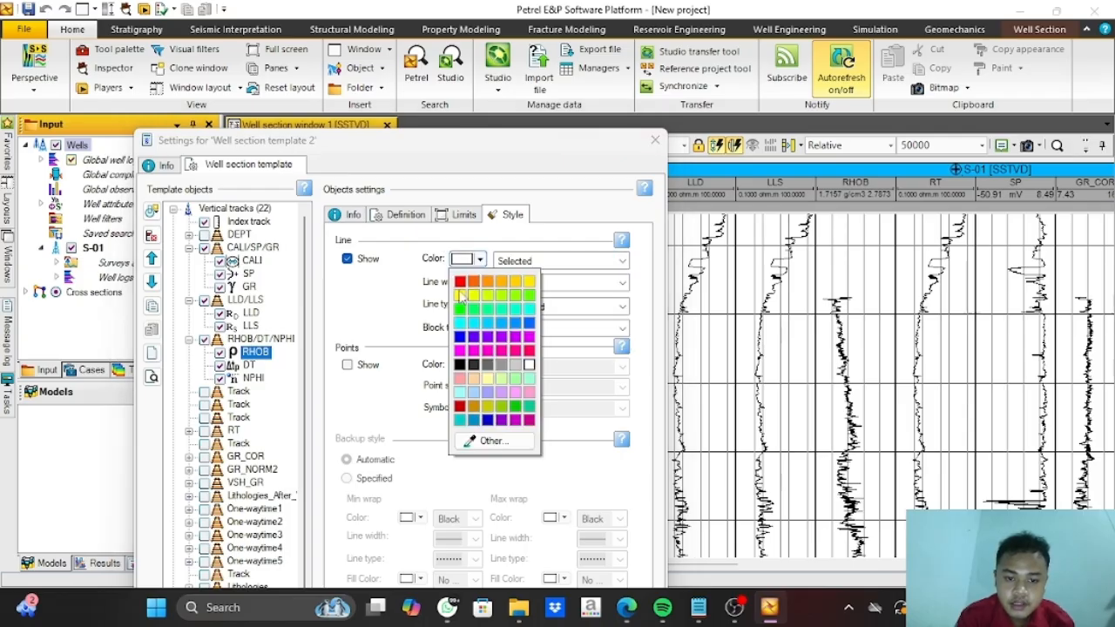
click(460, 337)
Enable both limits of the DT log, with a minimum of 40 and a maximum of 140
click(248, 367)
click(459, 215)
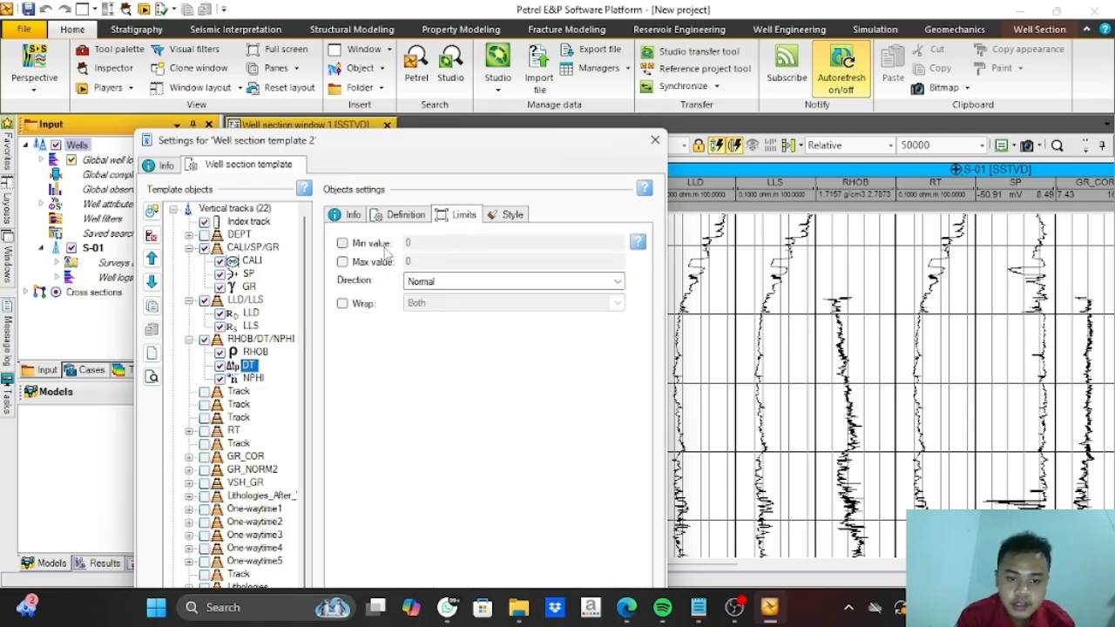
click(385, 245)
click(390, 262)
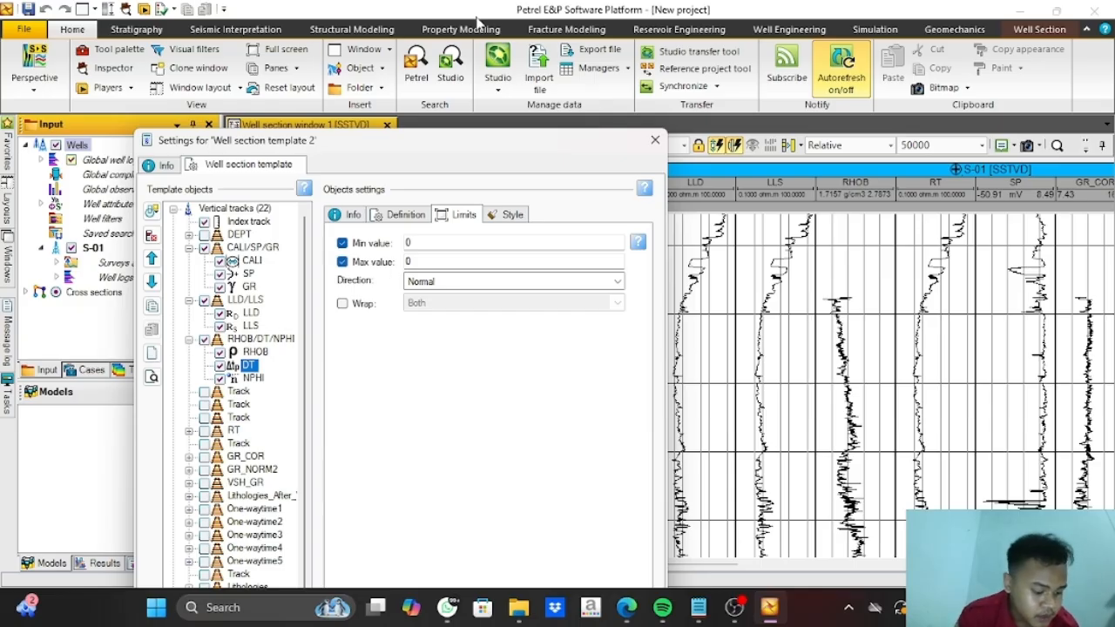
double_click(448, 242)
text(4)
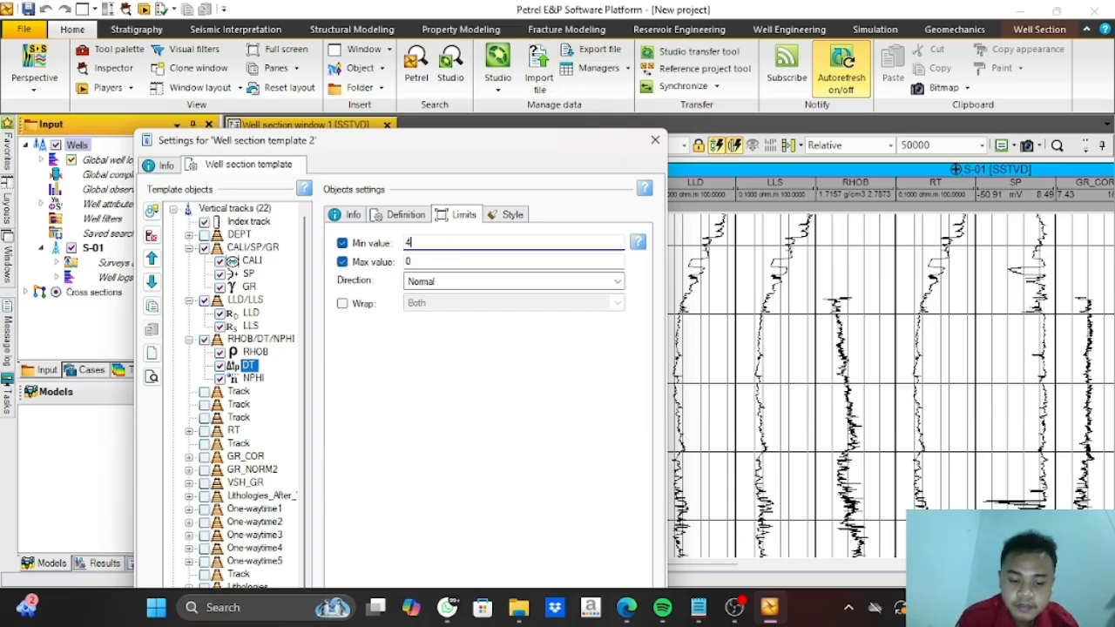
text(0)
click(461, 262)
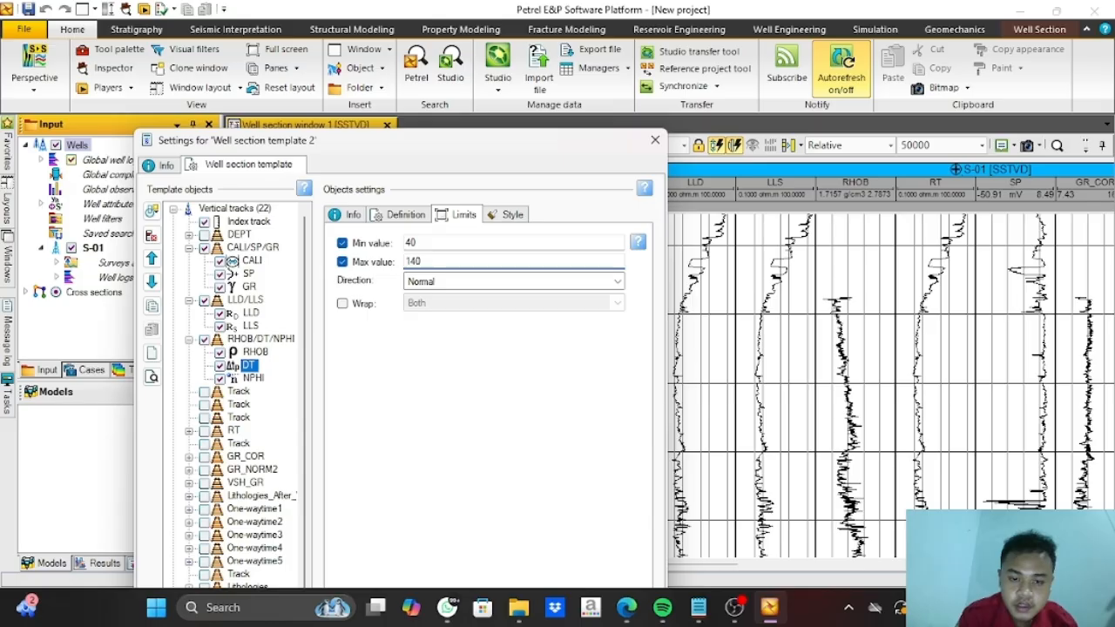
Switch the DT log's line colour mode to Selected and choose a palette colour for the line
click(505, 218)
click(538, 261)
click(544, 296)
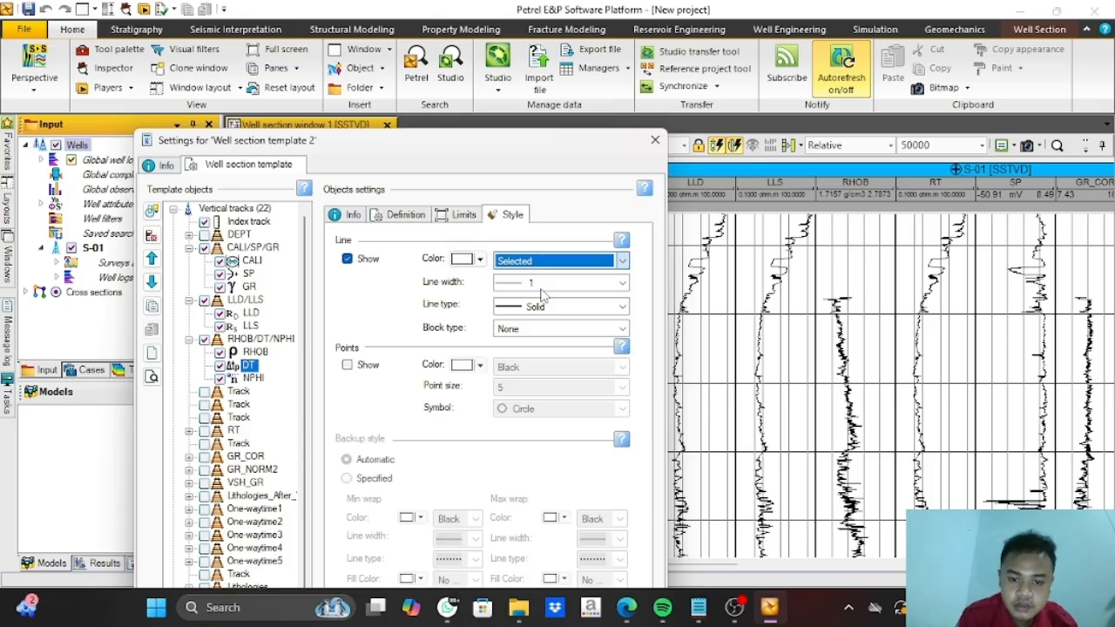
click(479, 259)
click(538, 342)
Enable both limits of the NPHI log, with a minimum of 0 and a maximum of 0.6, and reverse its direction
click(253, 378)
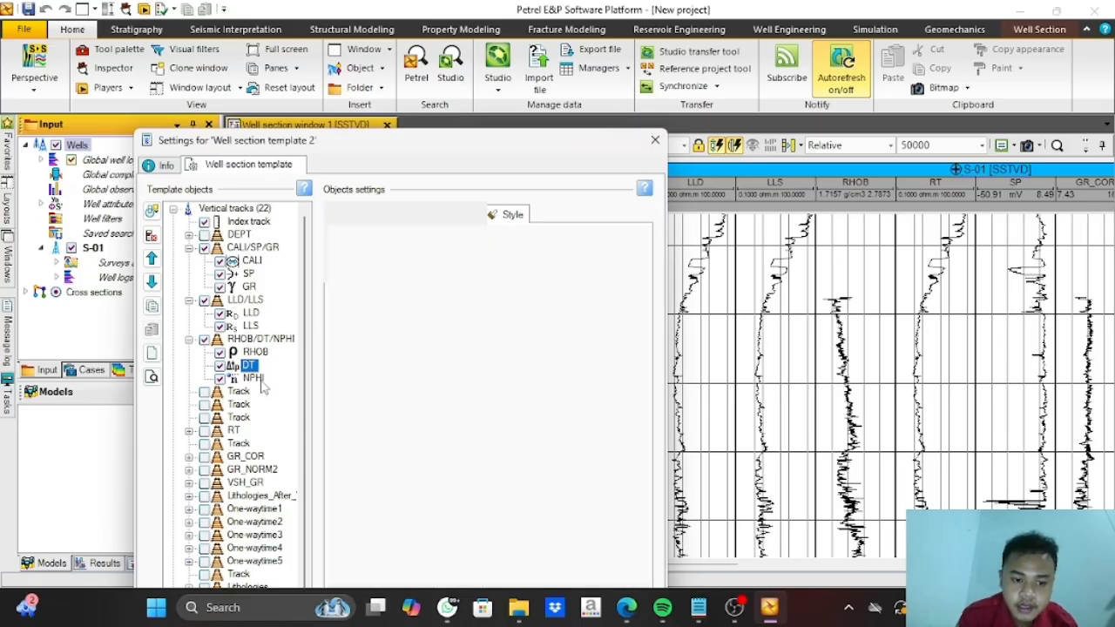
click(461, 214)
click(343, 244)
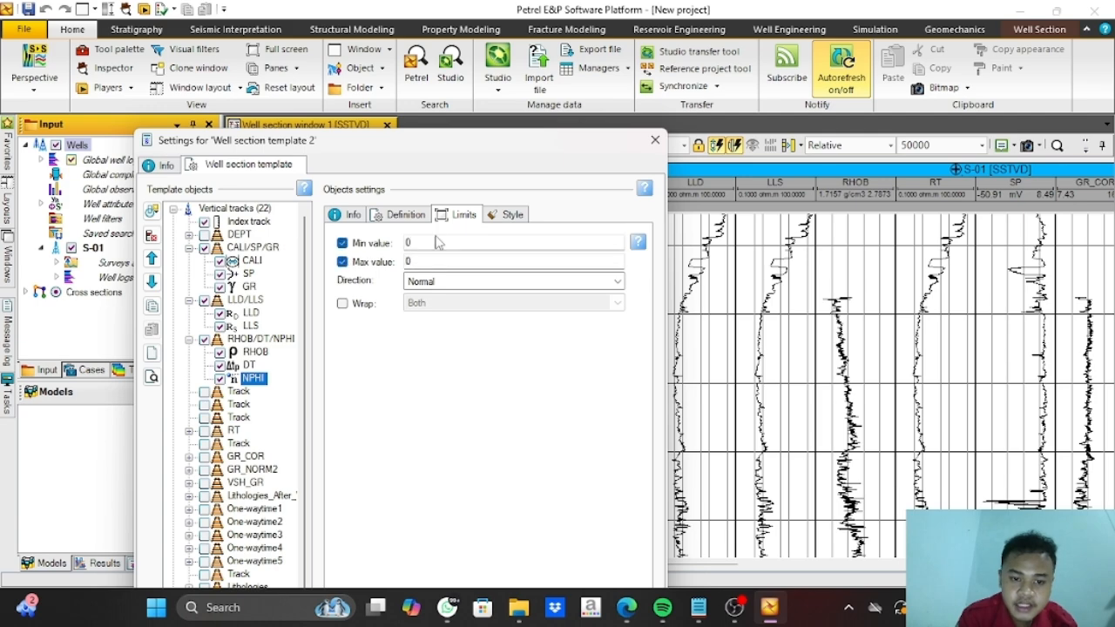
click(408, 241)
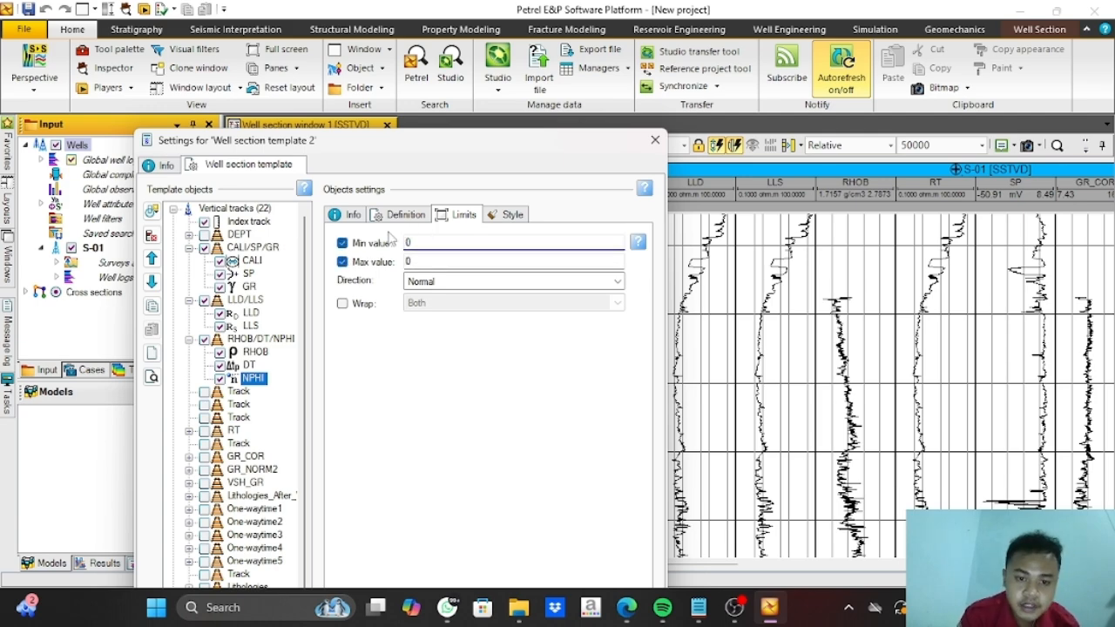
click(435, 258)
text(.6)
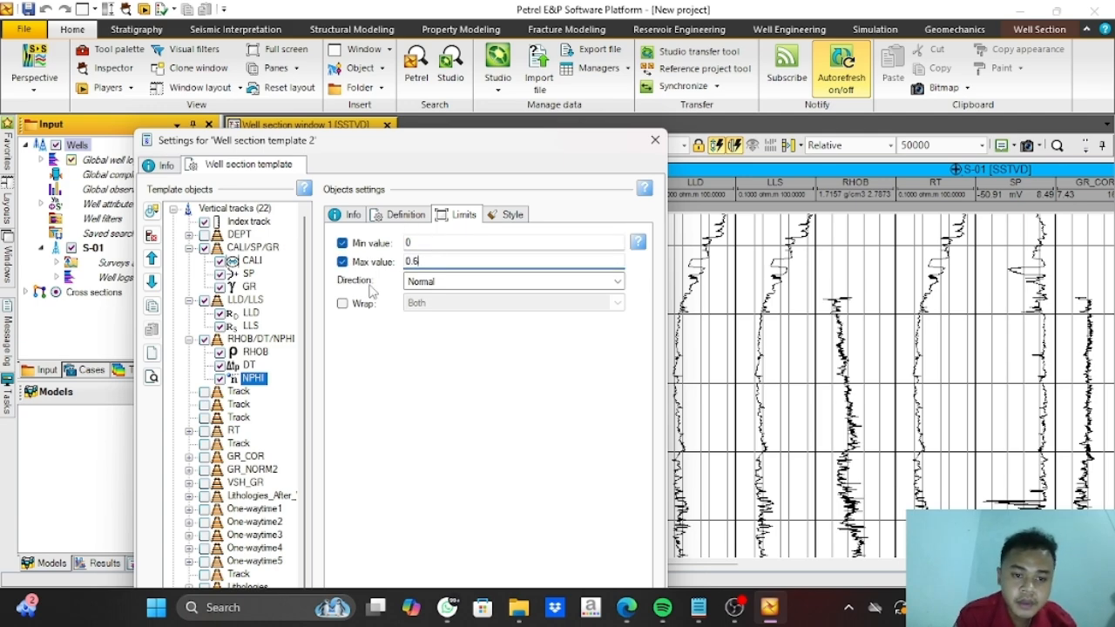
click(514, 282)
click(418, 299)
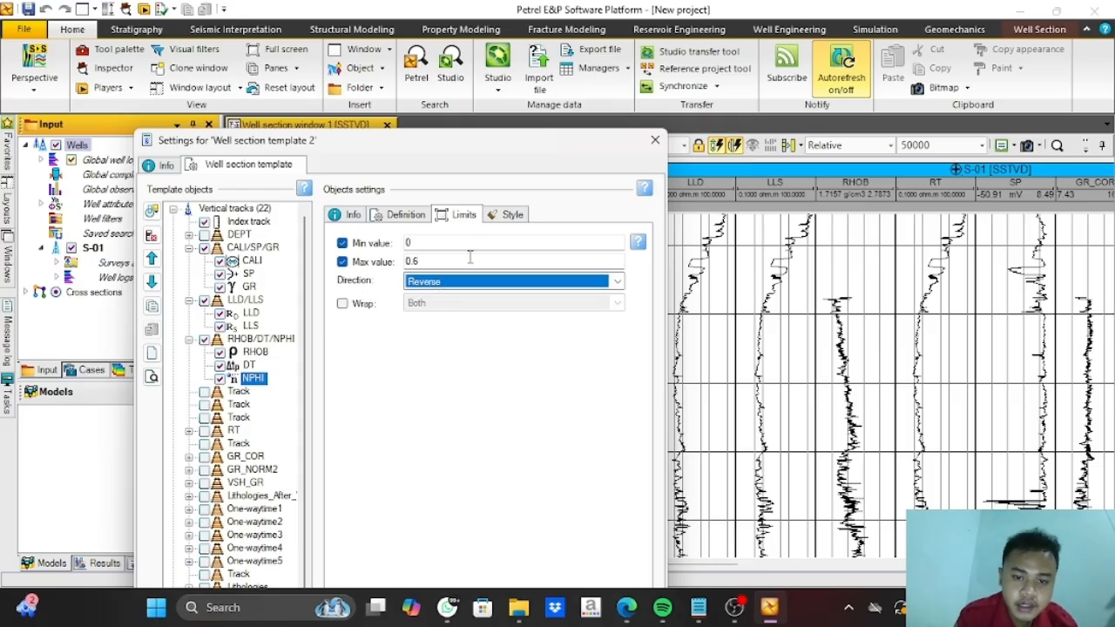
Switch the NPHI log's line colour mode to Selected, make the line crimson, and apply the template settings to the well section
click(507, 214)
click(562, 264)
click(566, 300)
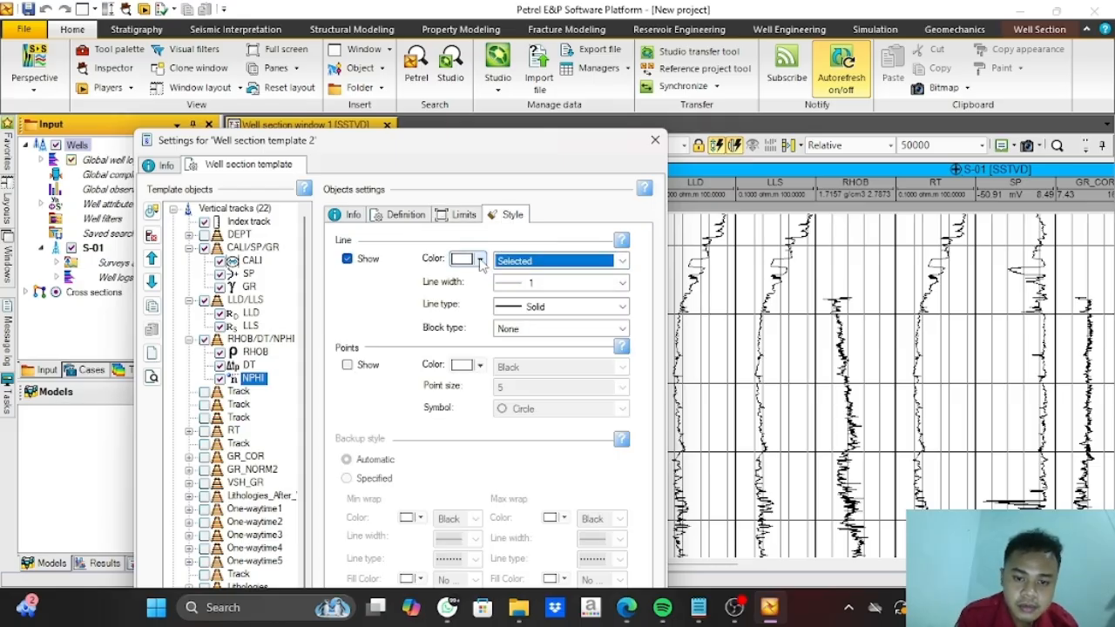
click(479, 259)
click(527, 351)
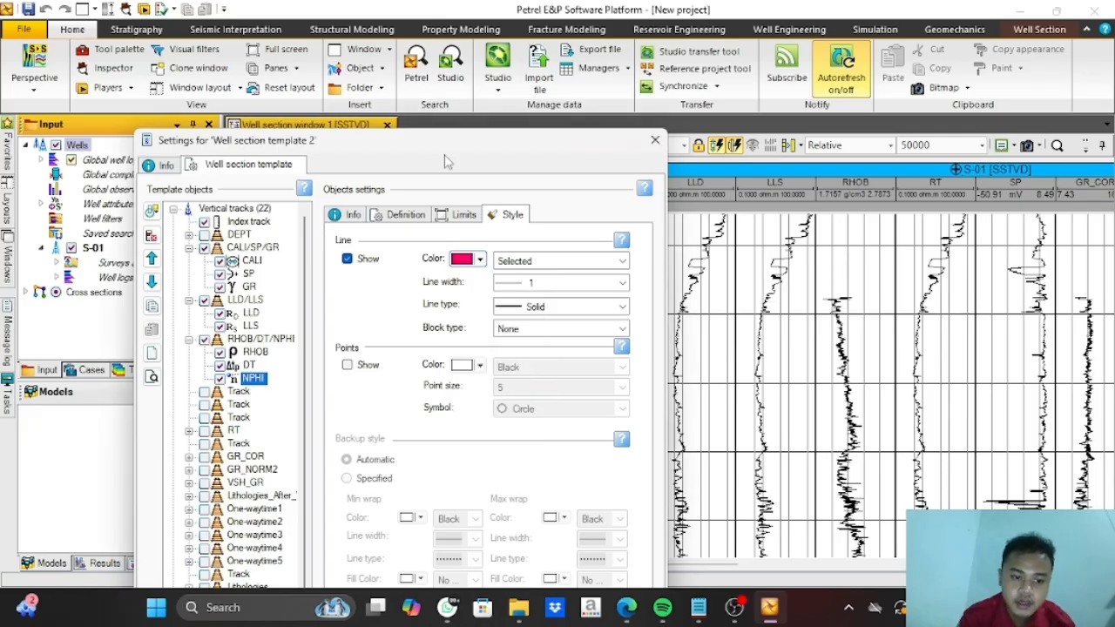
drag(499, 136, 387, 26)
click(413, 554)
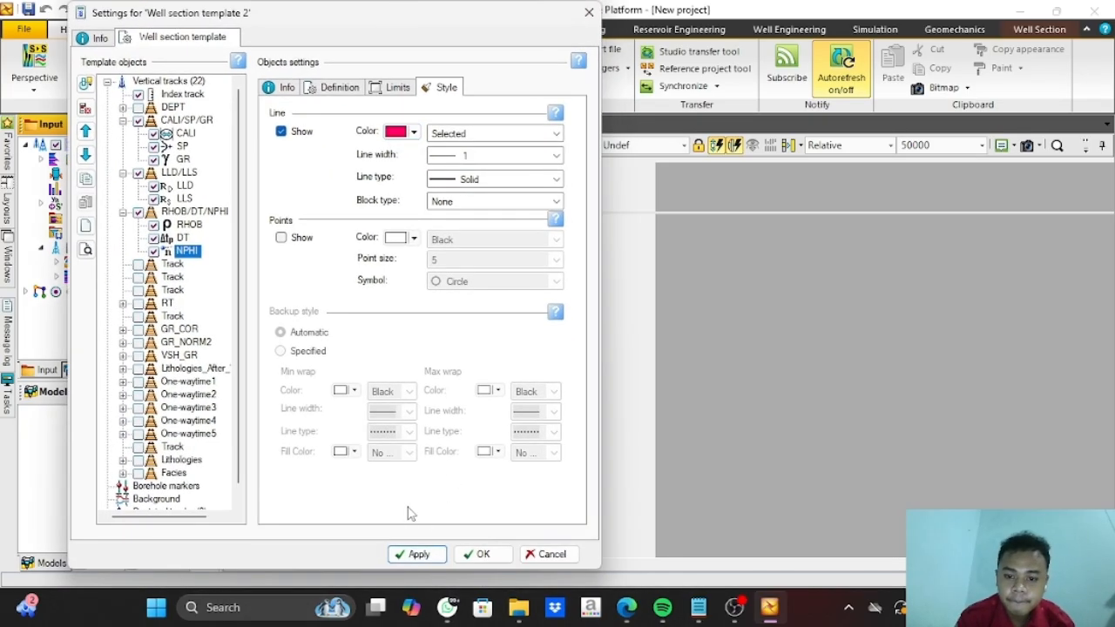
click(480, 554)
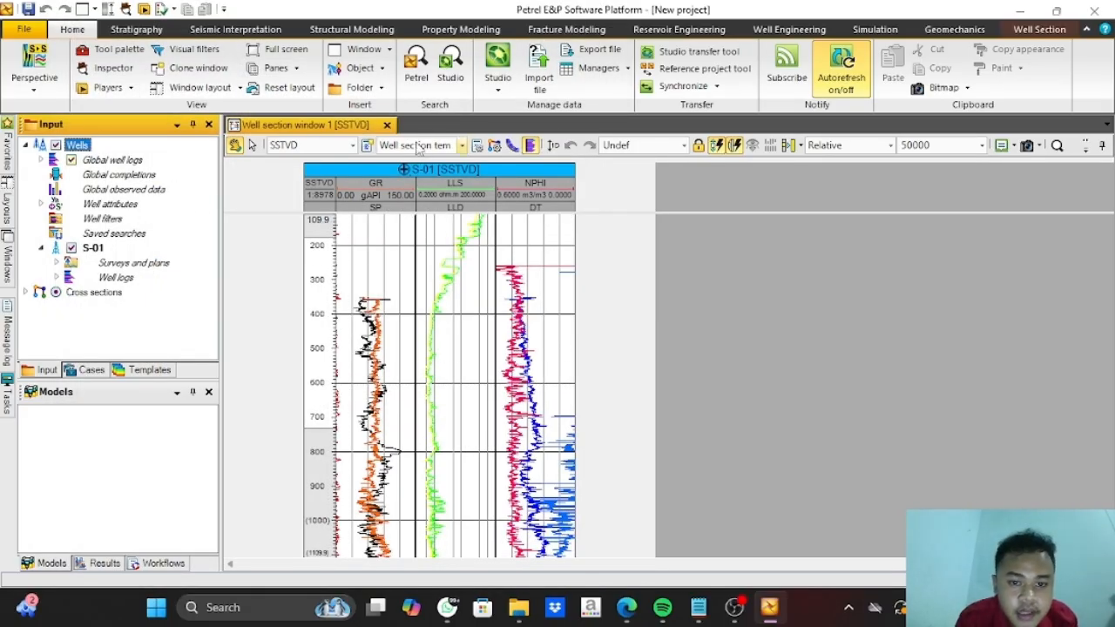
In the well section template, switch the CALI log's line colour mode to Selected and make the line magenta
click(477, 147)
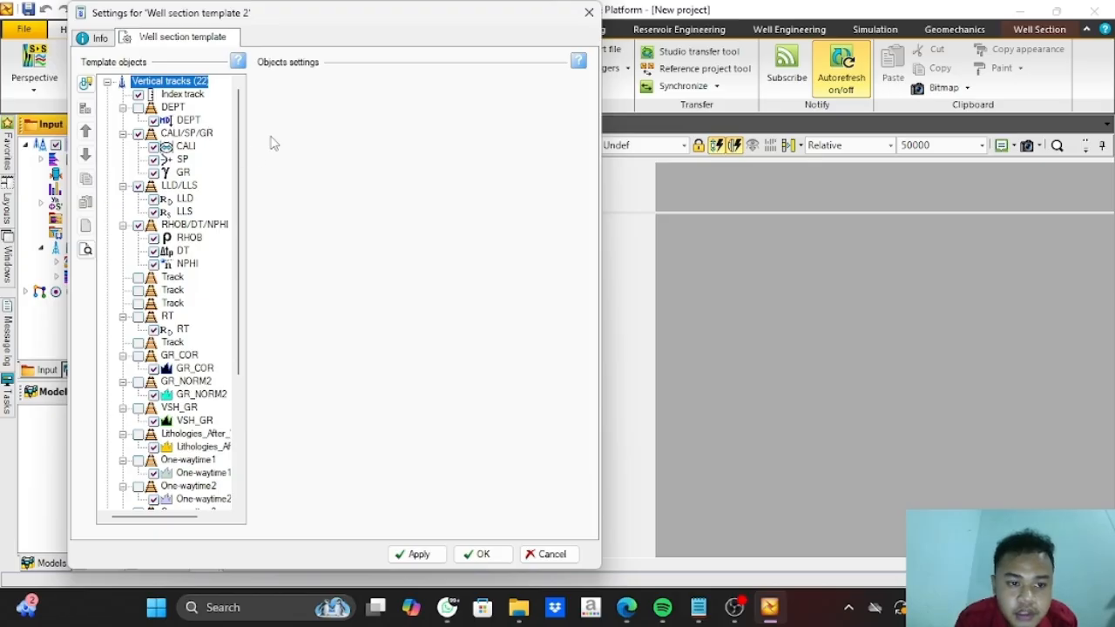
click(186, 145)
click(445, 87)
click(459, 135)
click(449, 159)
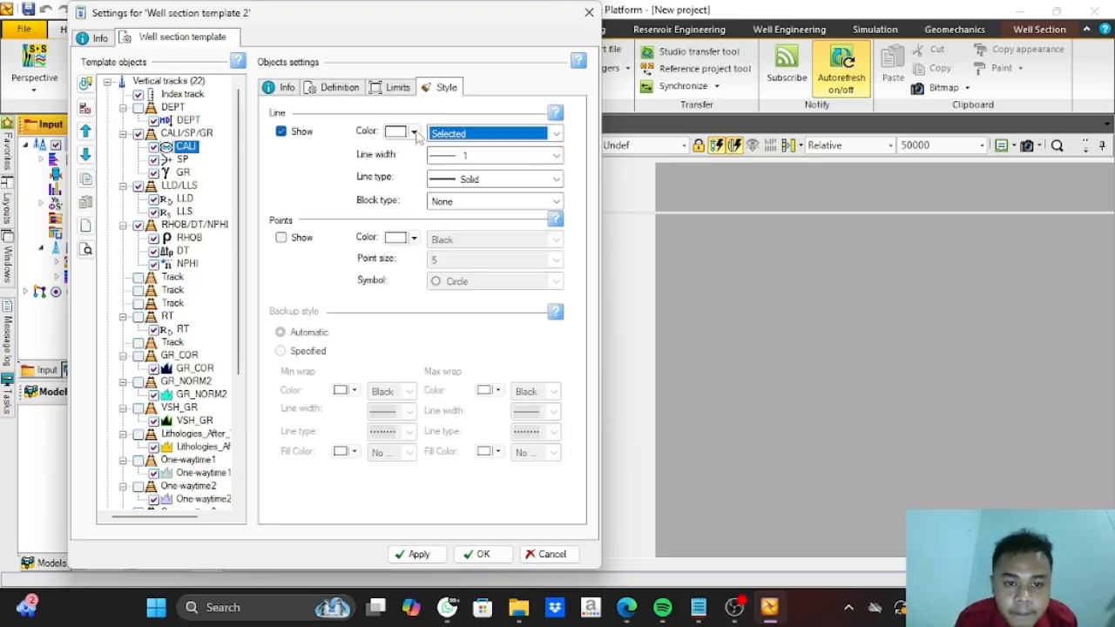
click(414, 132)
click(416, 230)
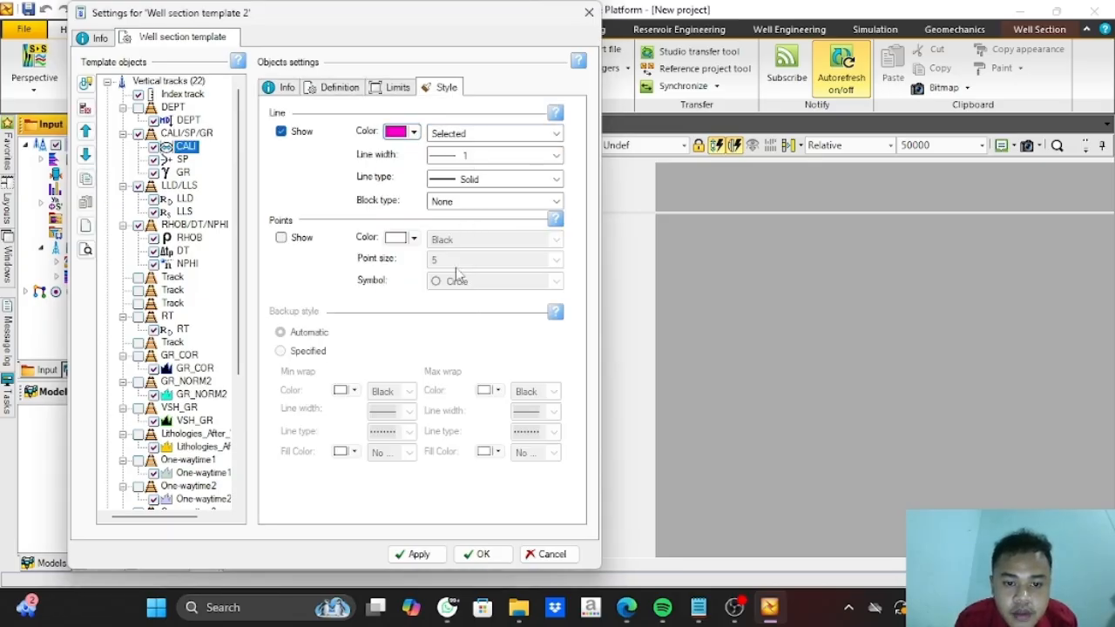
click(479, 555)
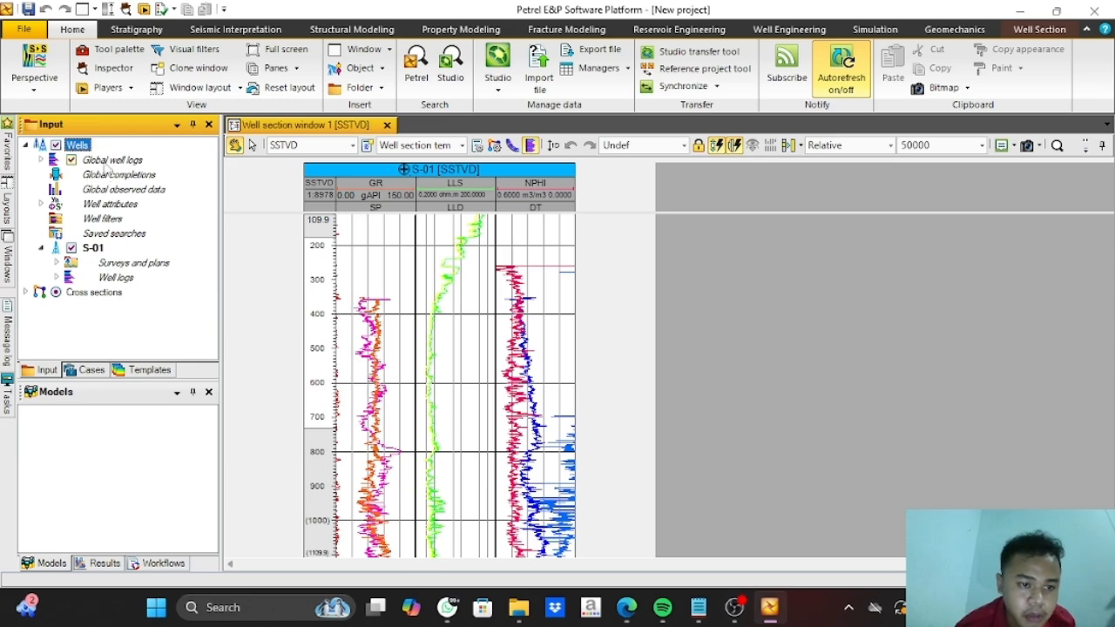
Insert a new continuous global well log and expand the global well logs to reach it
right_click(108, 162)
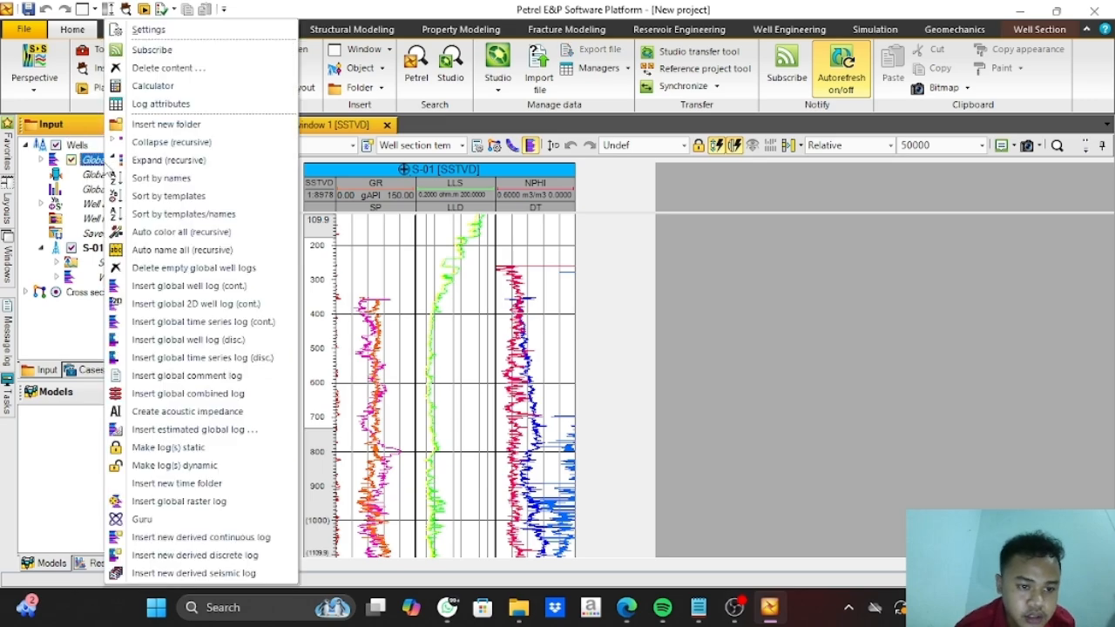
click(171, 287)
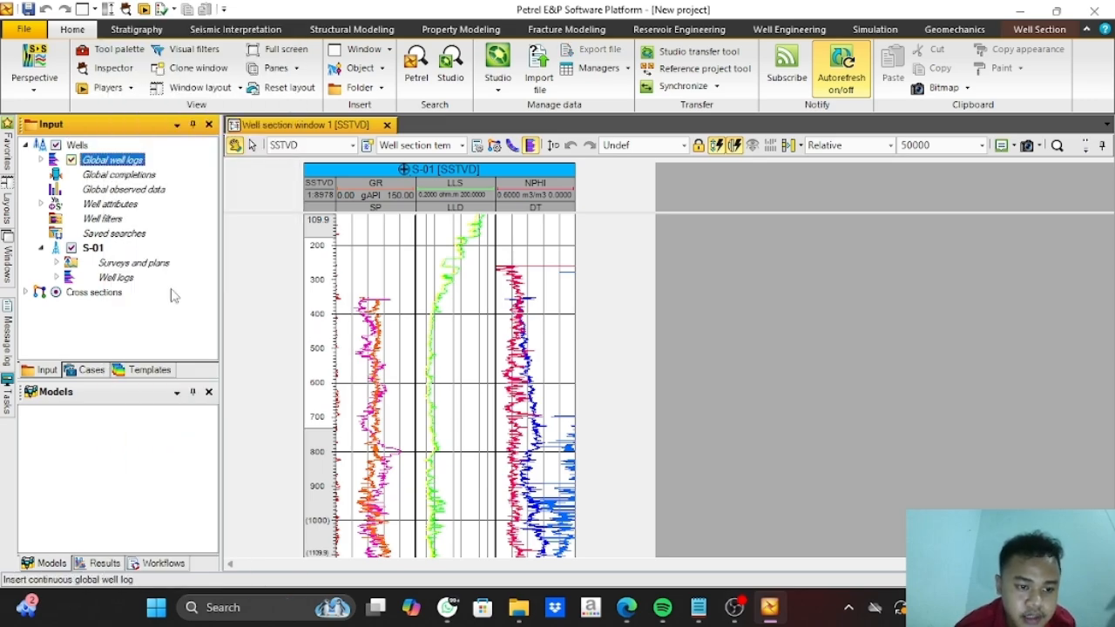
click(41, 161)
scroll(104, 262, down, 6)
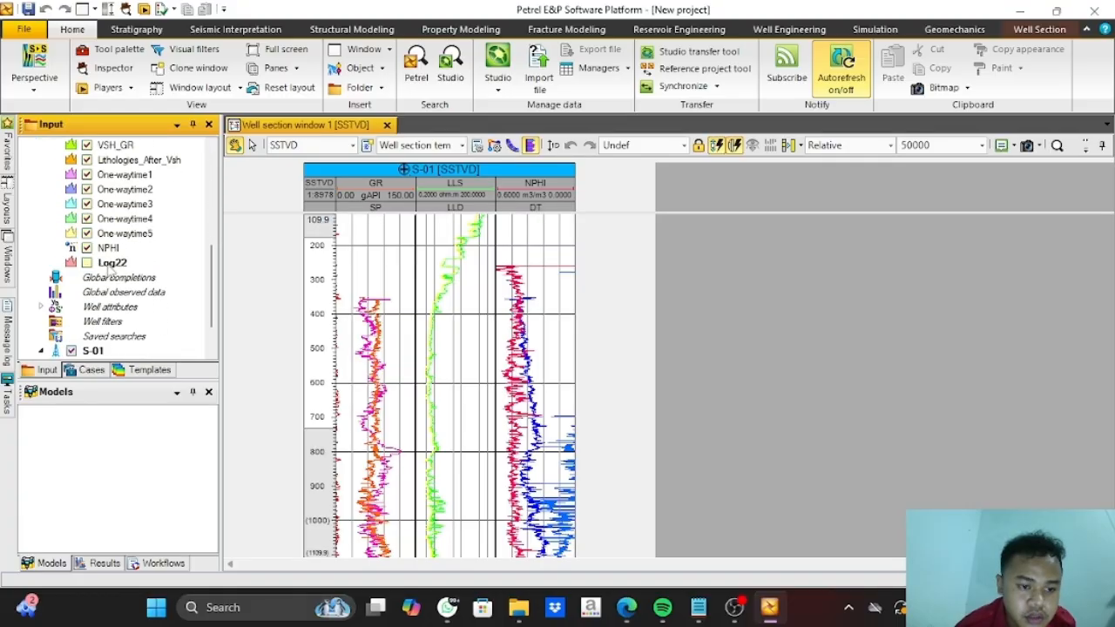
Copy Log22 as a derived log template and paste it as a derived log into S-01's well logs
right_click(111, 266)
click(161, 353)
scroll(148, 322, down, 1)
click(97, 310)
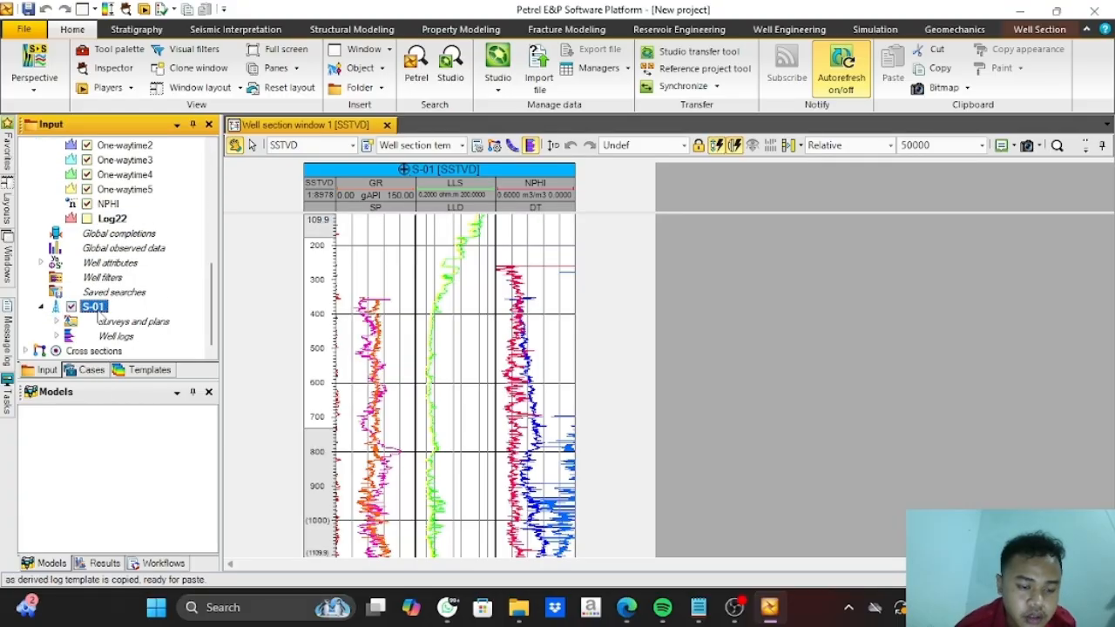
click(115, 336)
right_click(115, 336)
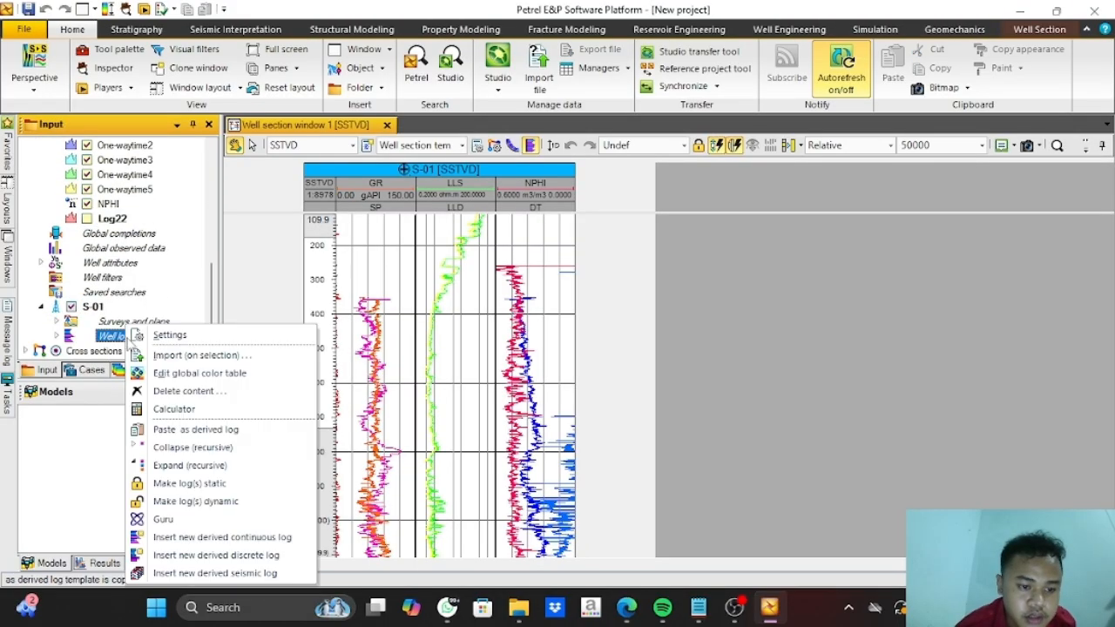
click(187, 431)
Display the derived log Log22 1 [D] in the well section
scroll(184, 294, down, 1)
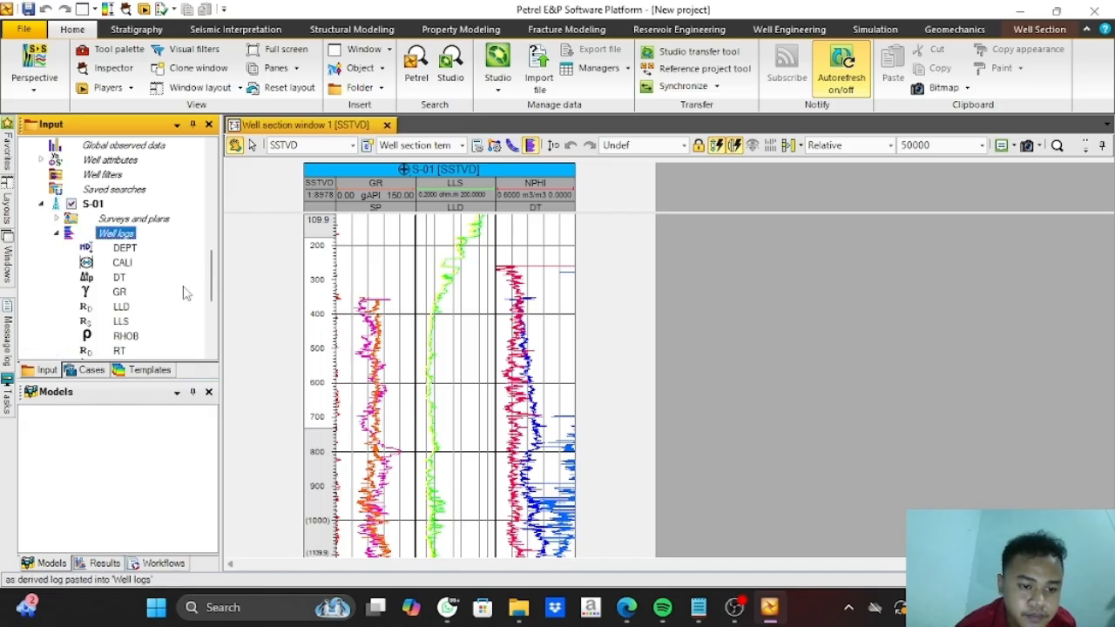
scroll(183, 294, down, 5)
scroll(96, 310, up, 1)
click(87, 308)
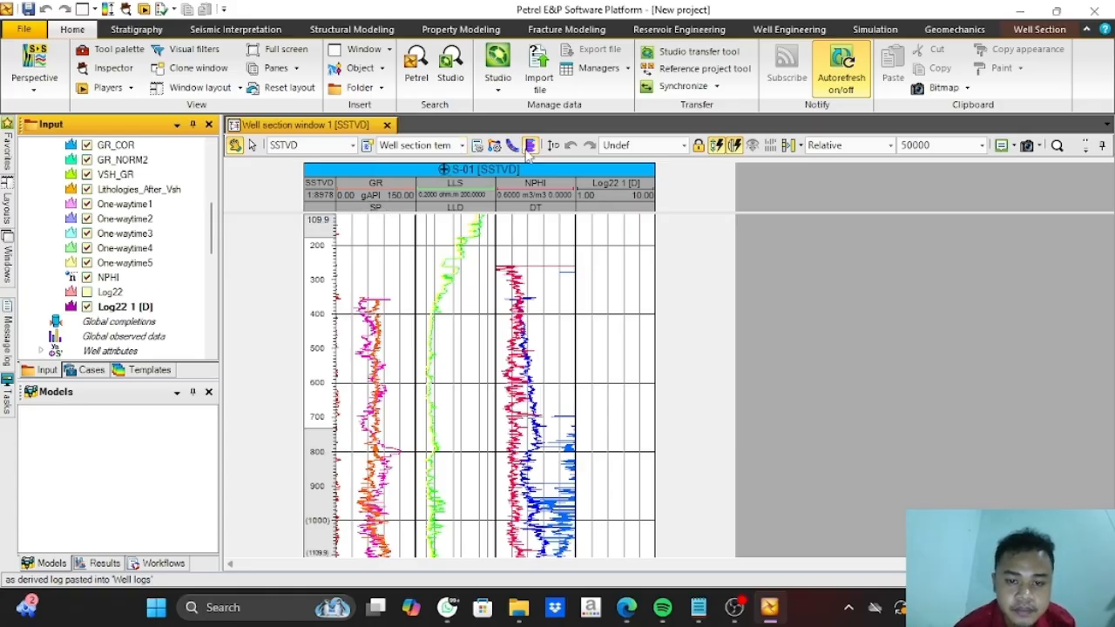
In the well section template, move Log22 1 [D] from its own track into the CALI/SP/GR track
click(476, 146)
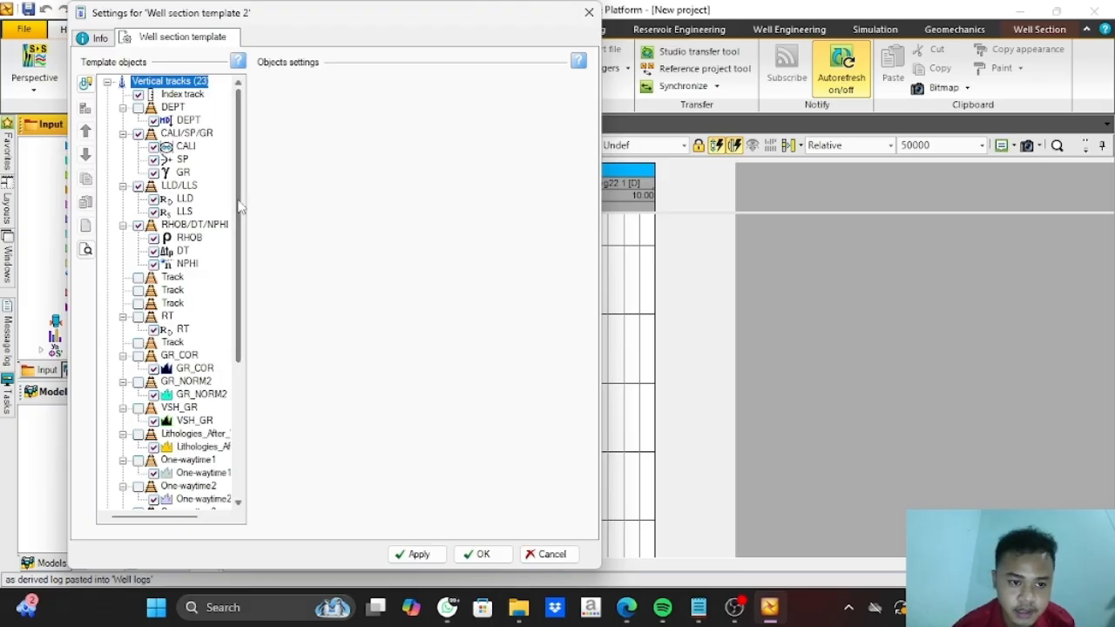
drag(240, 202, 252, 345)
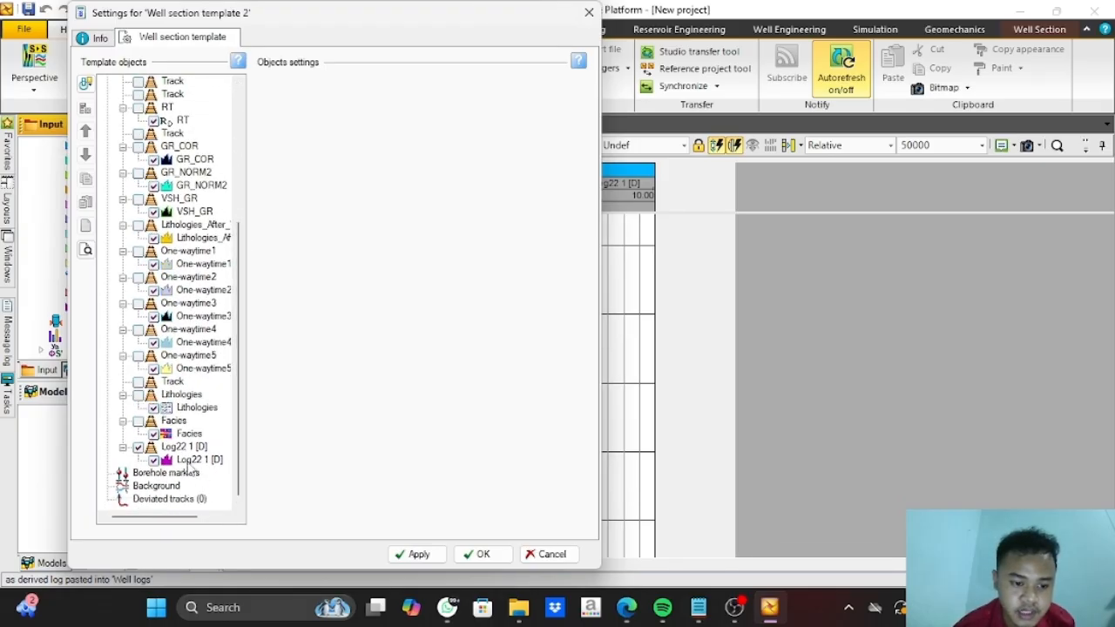
scroll(168, 96, up, 5)
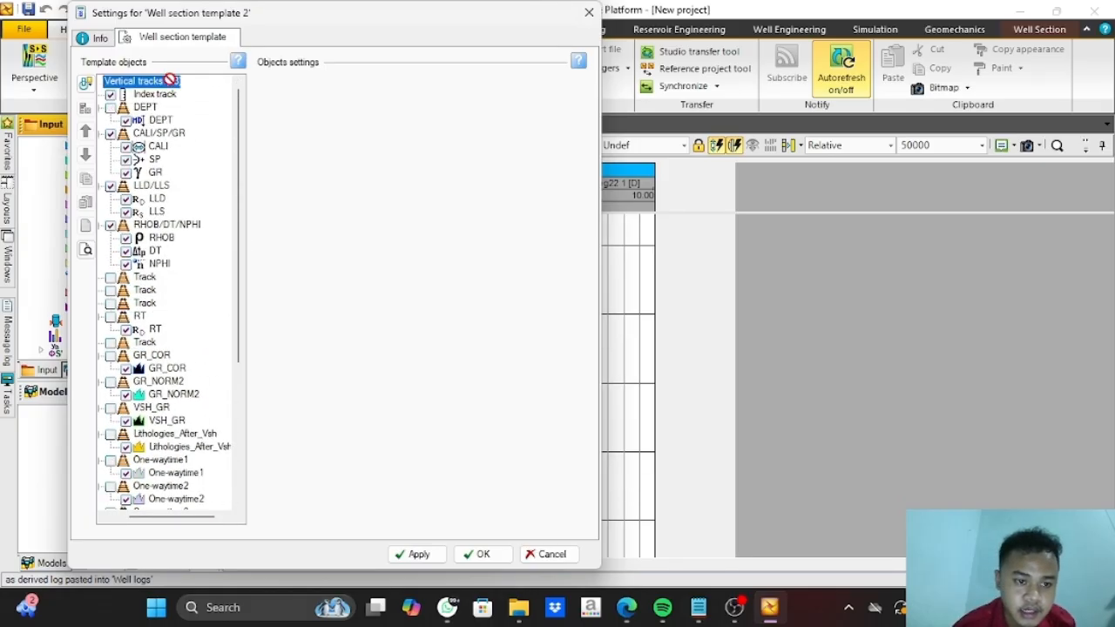
drag(161, 165, 159, 170)
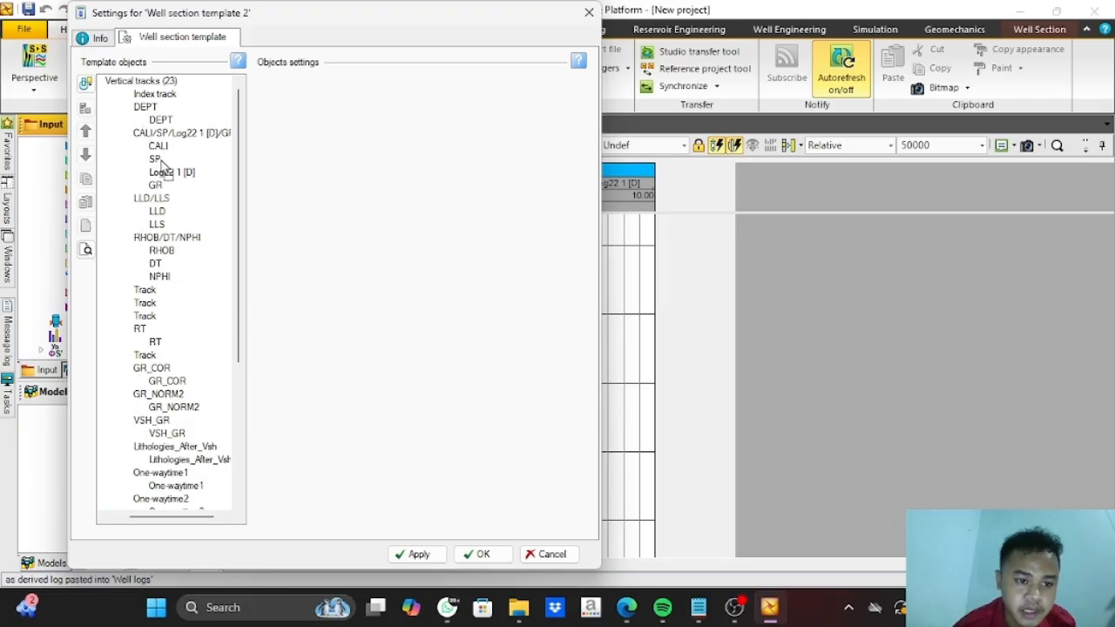
Set the line width of Log22 1 [D] to 2 and accept the template settings
click(442, 87)
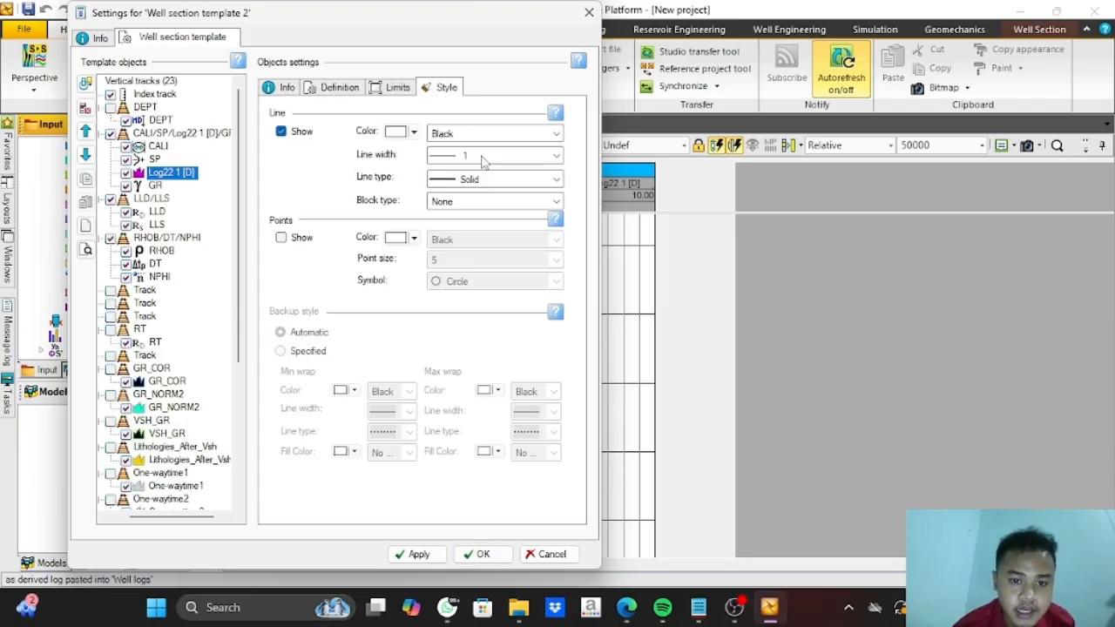
click(556, 154)
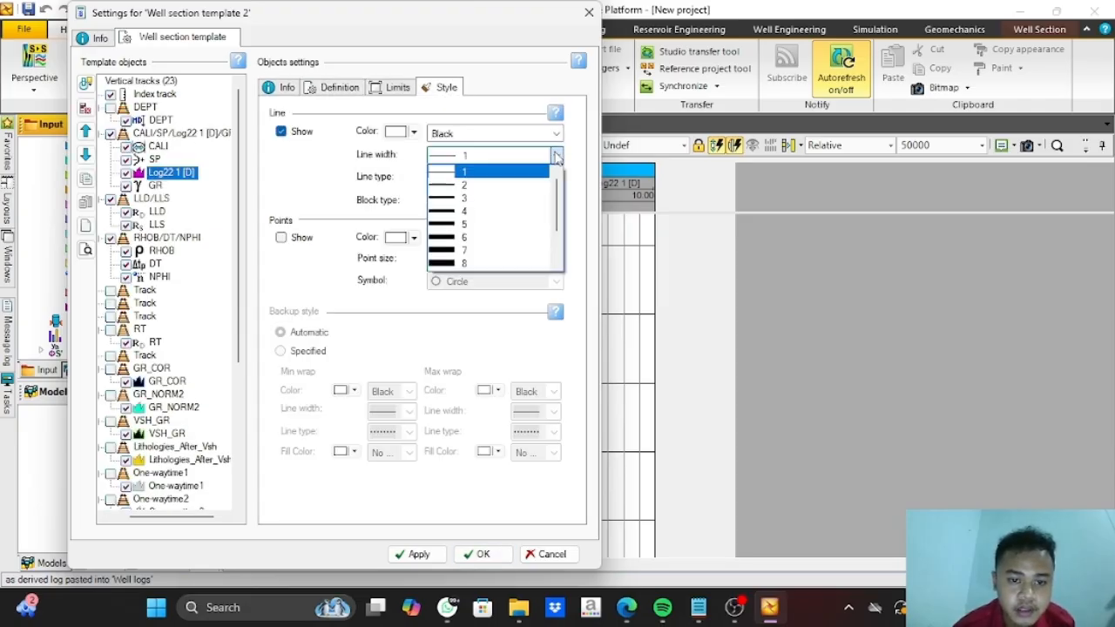
click(468, 186)
click(477, 554)
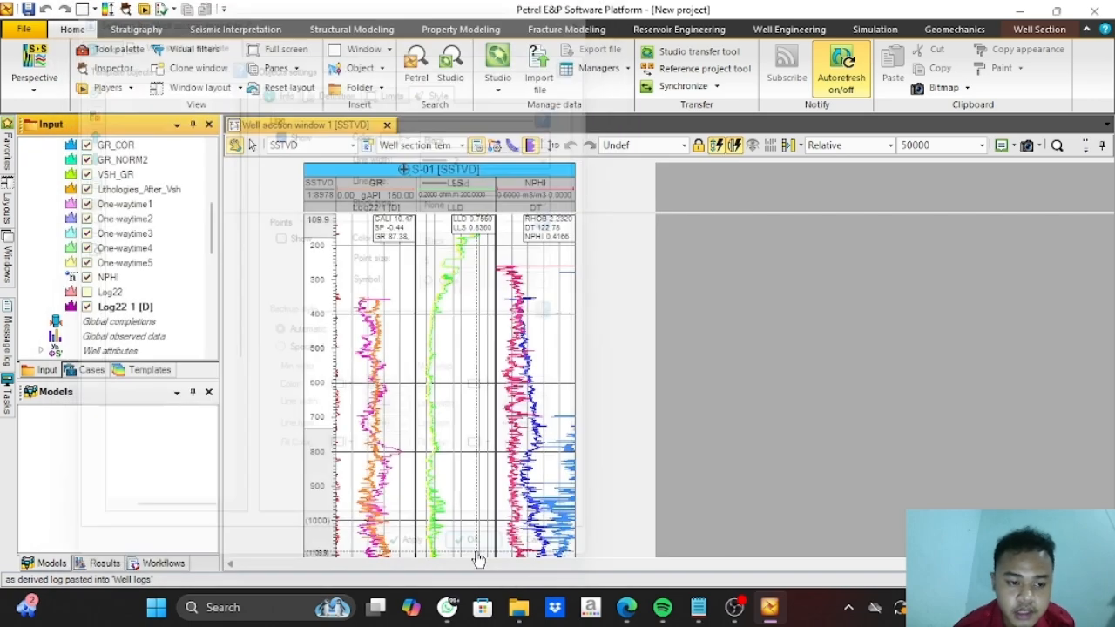
Rename the global well log Log22 1 [D] as GR CUT OFF
scroll(148, 304, down, 8)
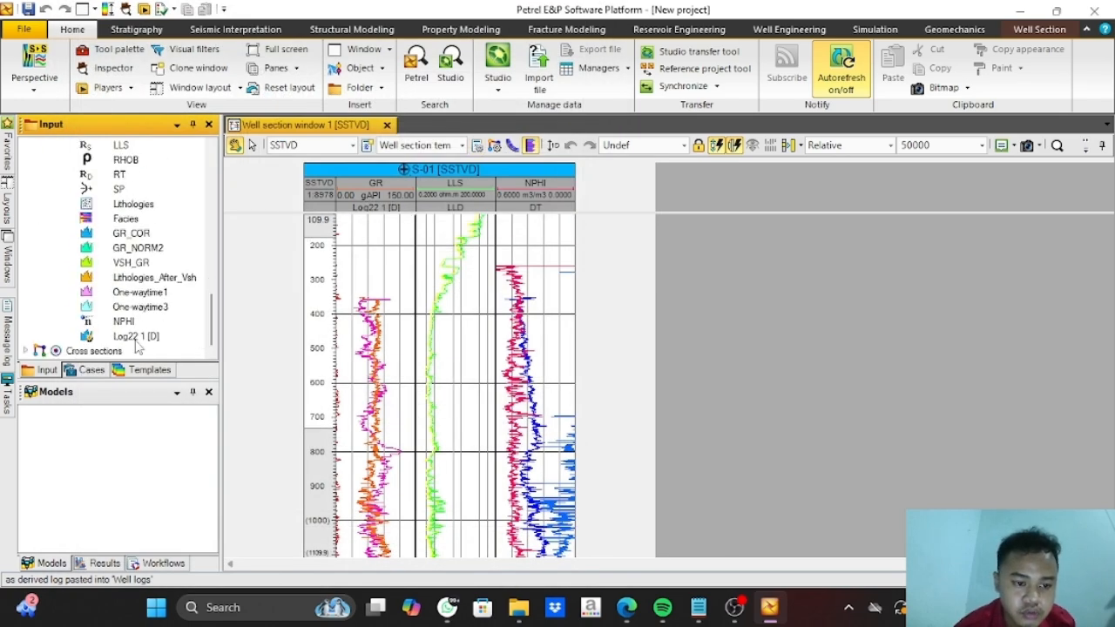
click(136, 338)
scroll(201, 335, up, 8)
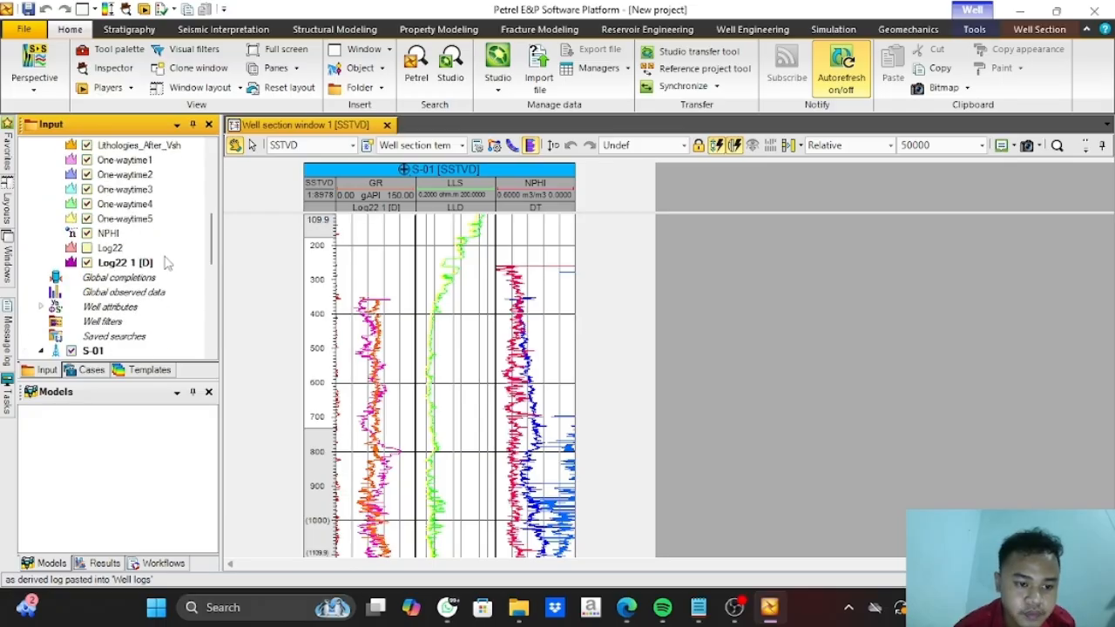
right_click(148, 265)
click(189, 276)
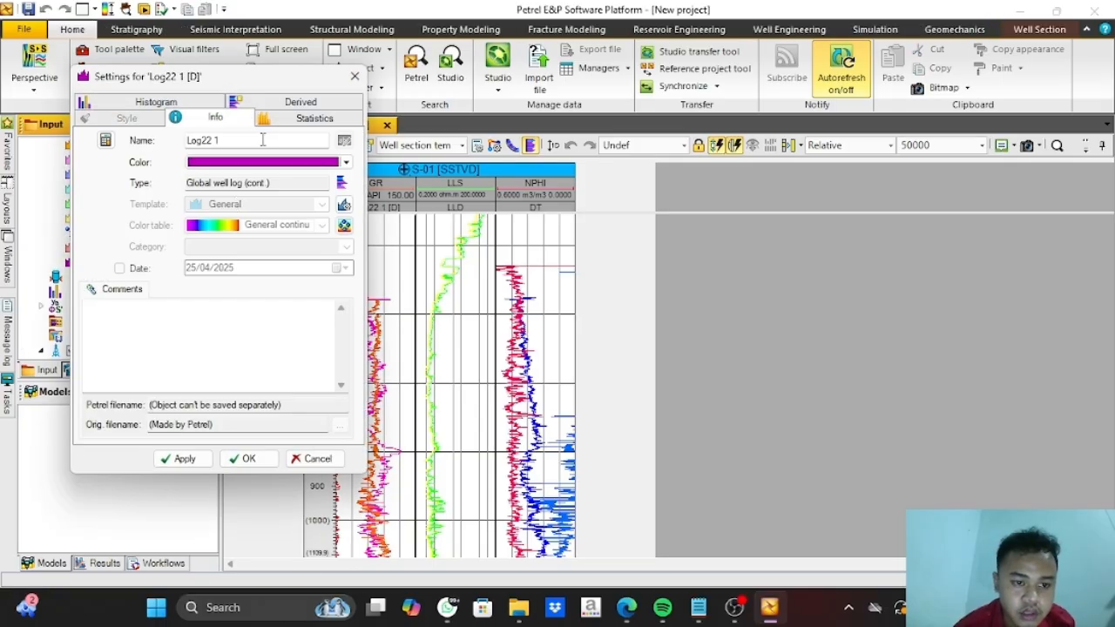
double_click(261, 140)
key(BackSpace)
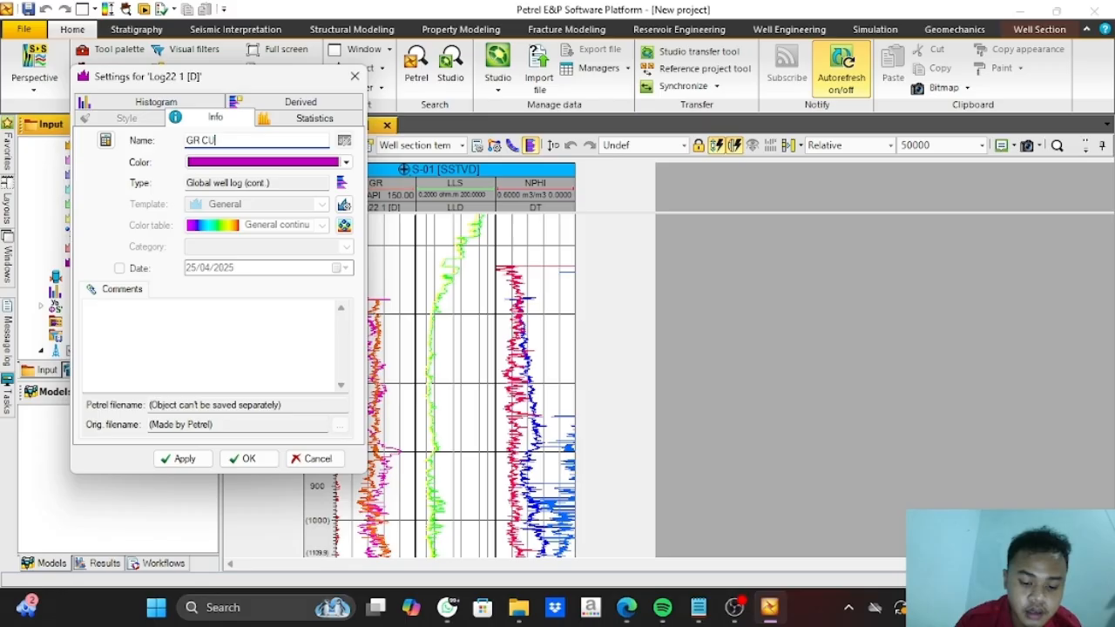
click(244, 458)
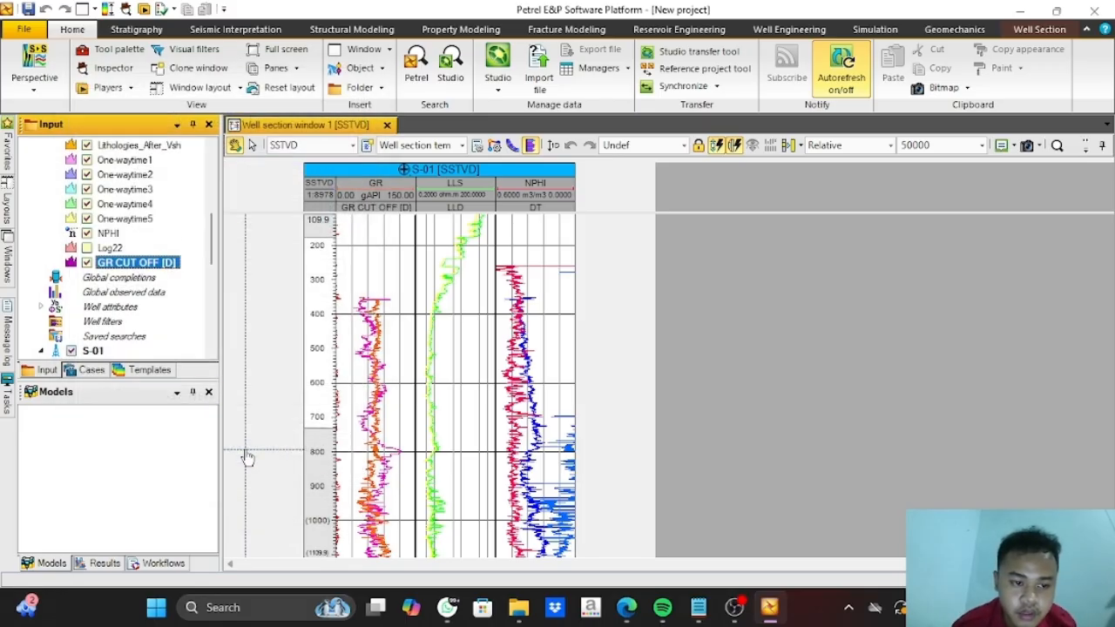
Open the spreadsheet of S-01's GR CUT OFF log, append two empty rows, and move the spreadsheet clear of the log tracks
right_click(157, 263)
drag(213, 251, 223, 340)
right_click(174, 336)
click(220, 408)
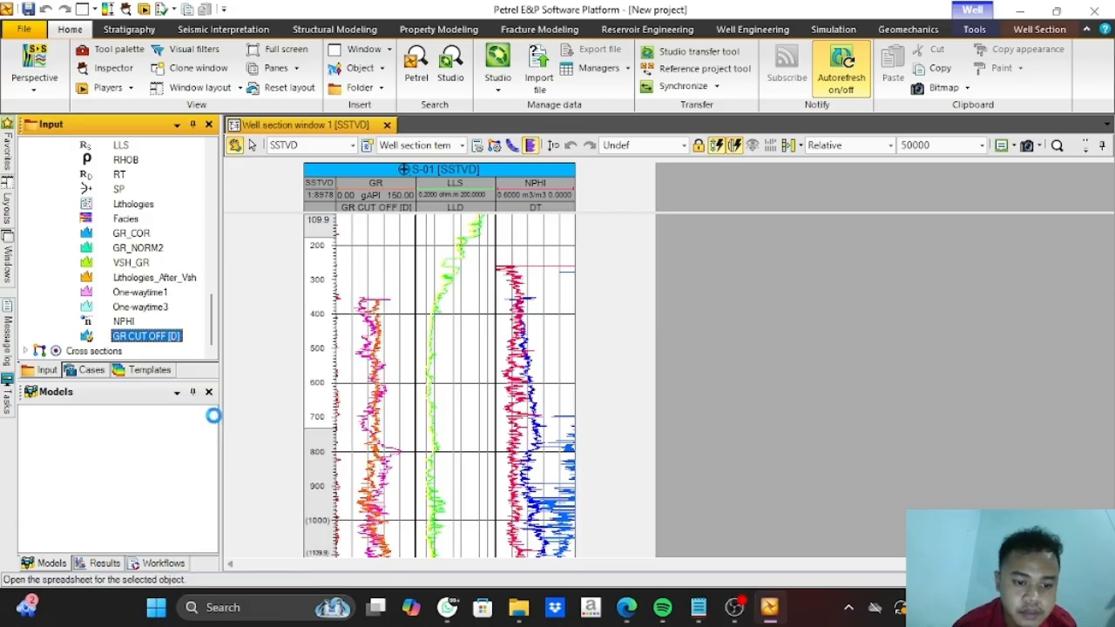
click(105, 126)
click(105, 125)
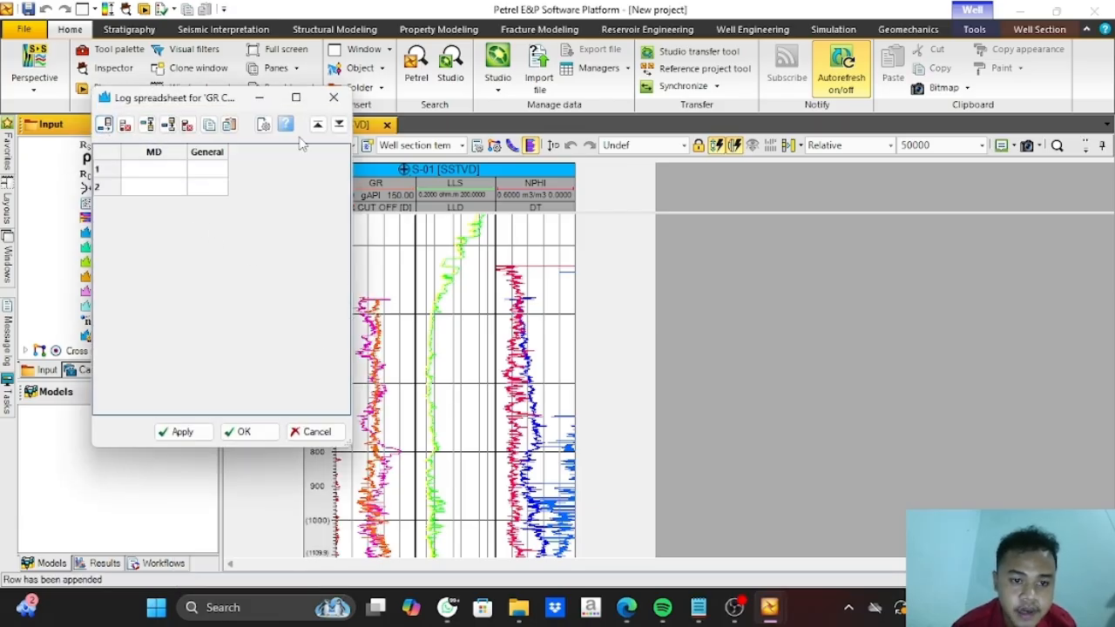
drag(209, 98, 145, 112)
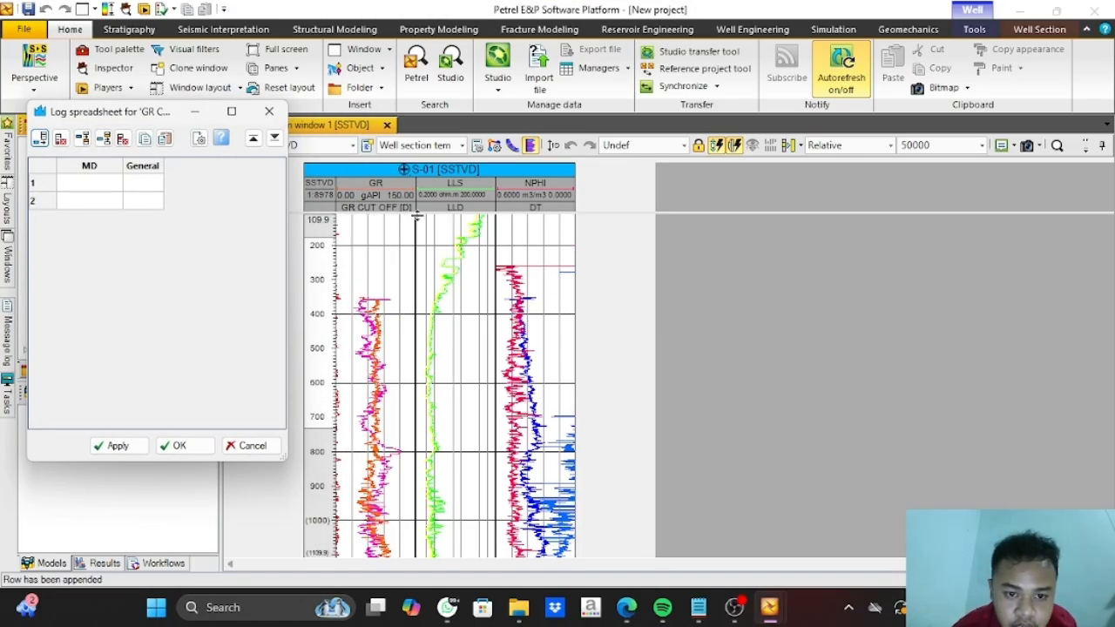
Enlarge the track header area, and enter MD 349.120 with General value 0 in the first row of the GR CUT OFF spreadsheet
drag(417, 216, 424, 237)
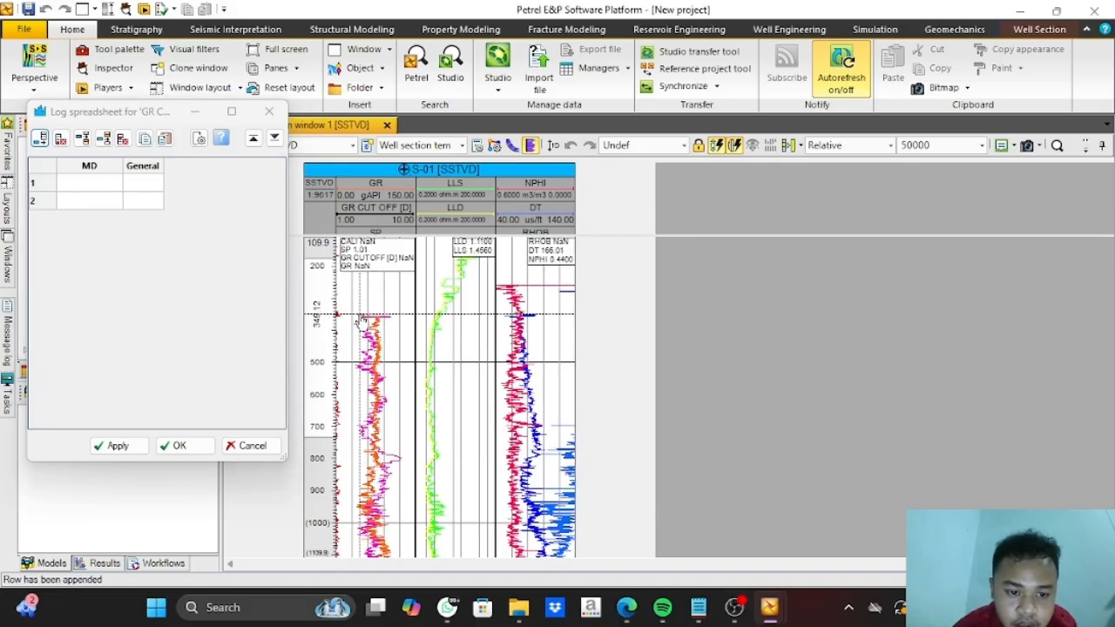
click(93, 185)
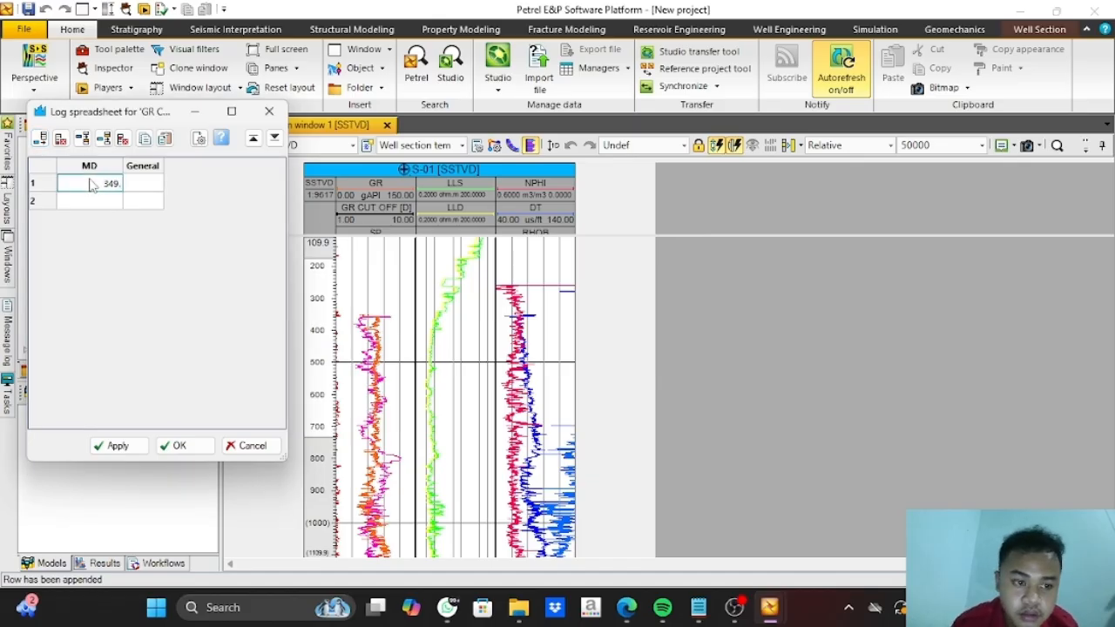
click(149, 184)
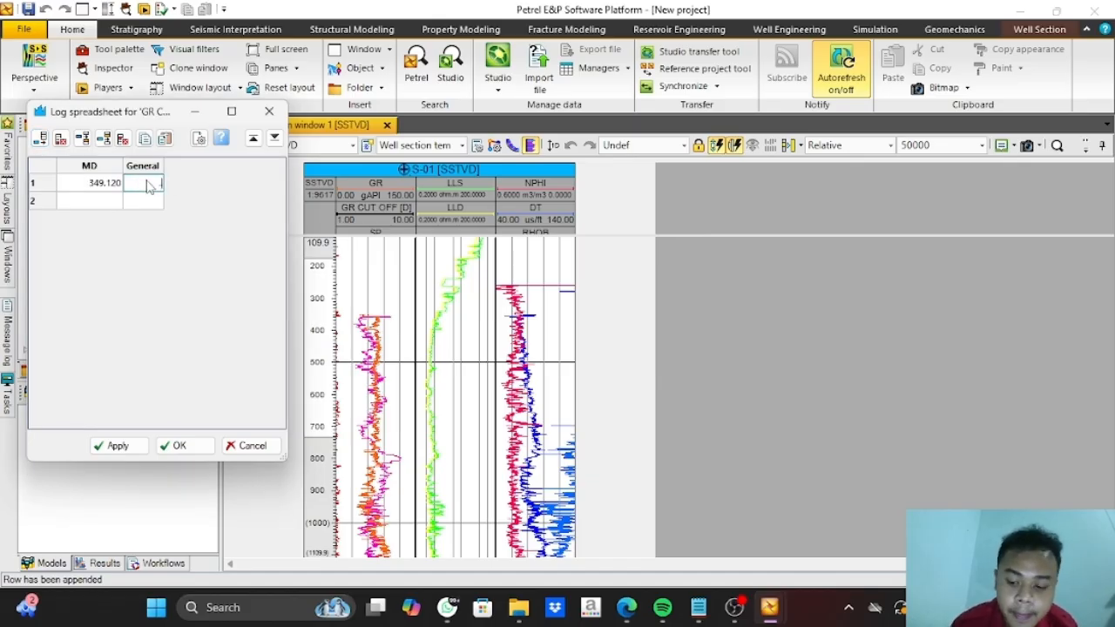
scroll(362, 374, down, 5)
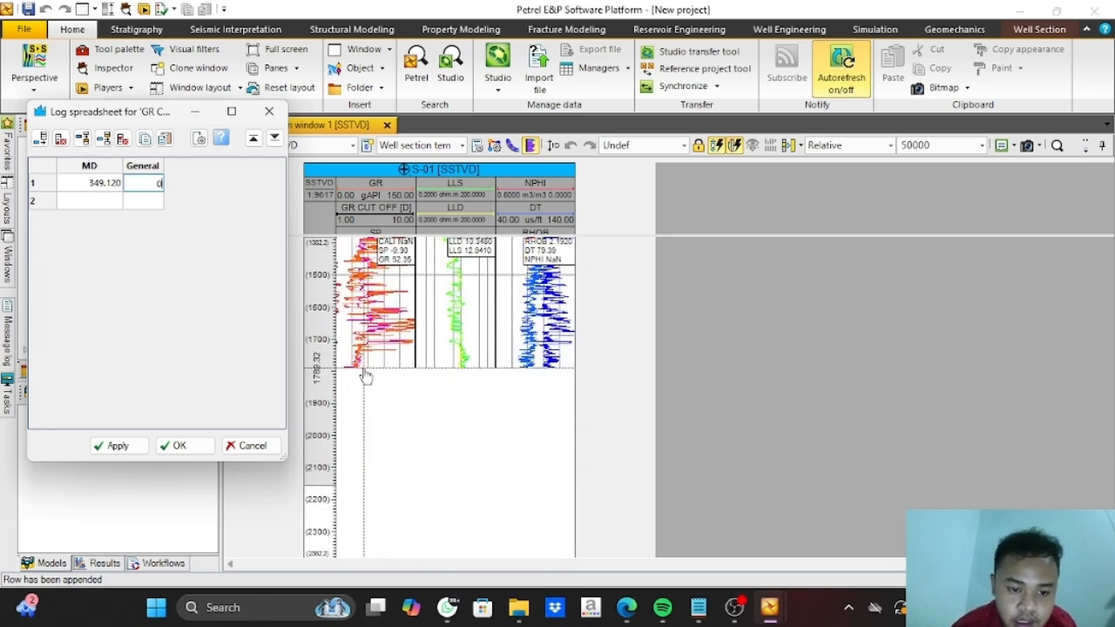
text(0)
Enter MD 1789.320 with General value 0 in the second row and accept the GR CUT OFF spreadsheet
click(119, 202)
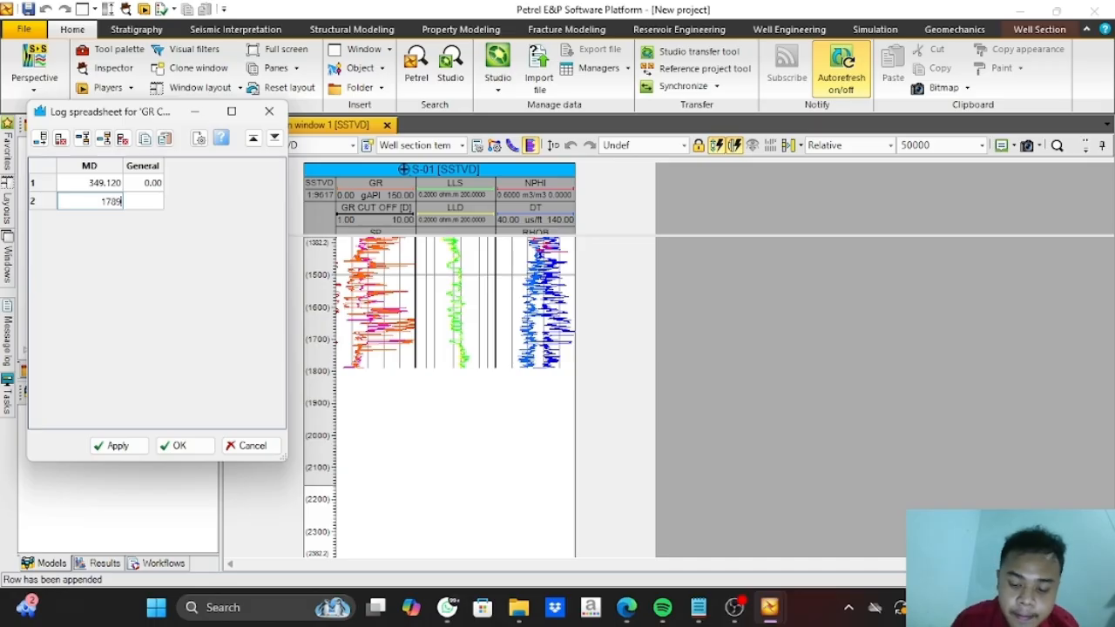
click(150, 202)
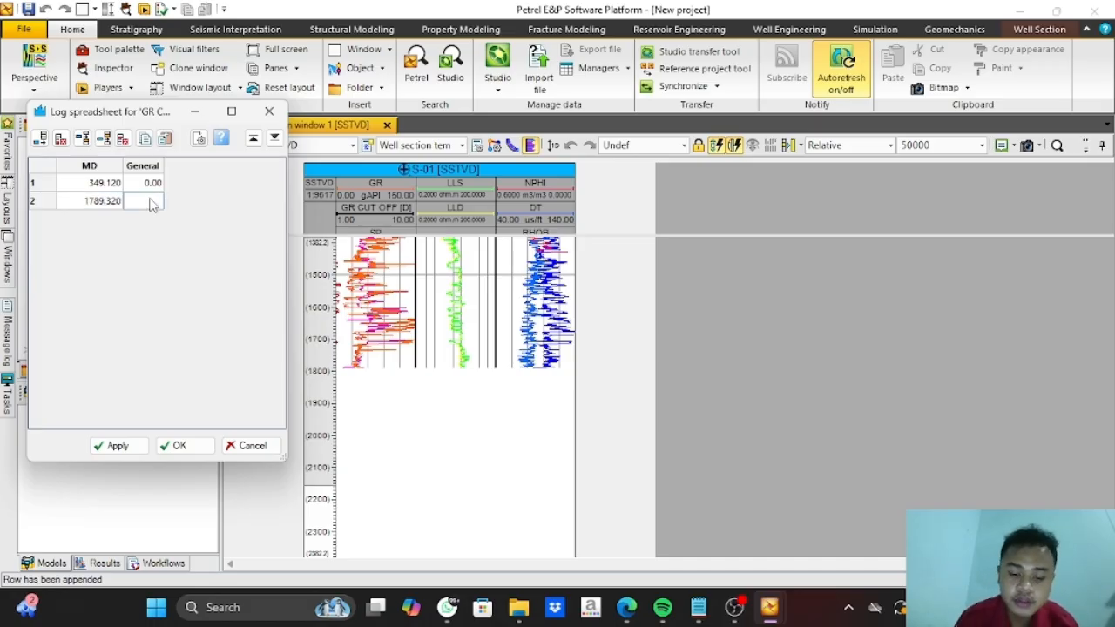
click(179, 445)
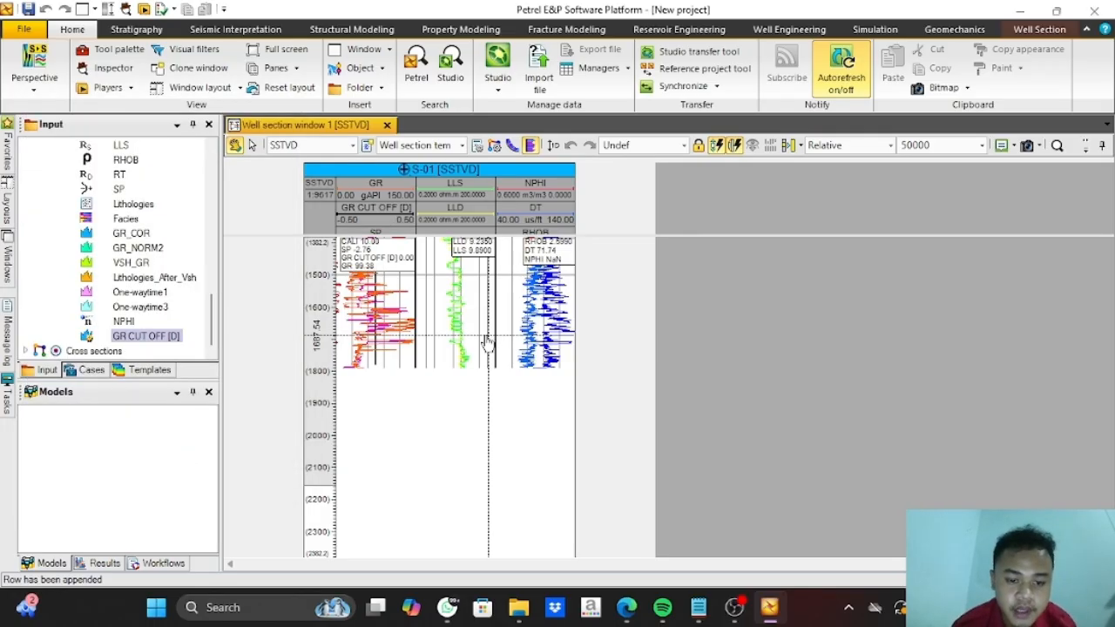
scroll(408, 319, down, 1)
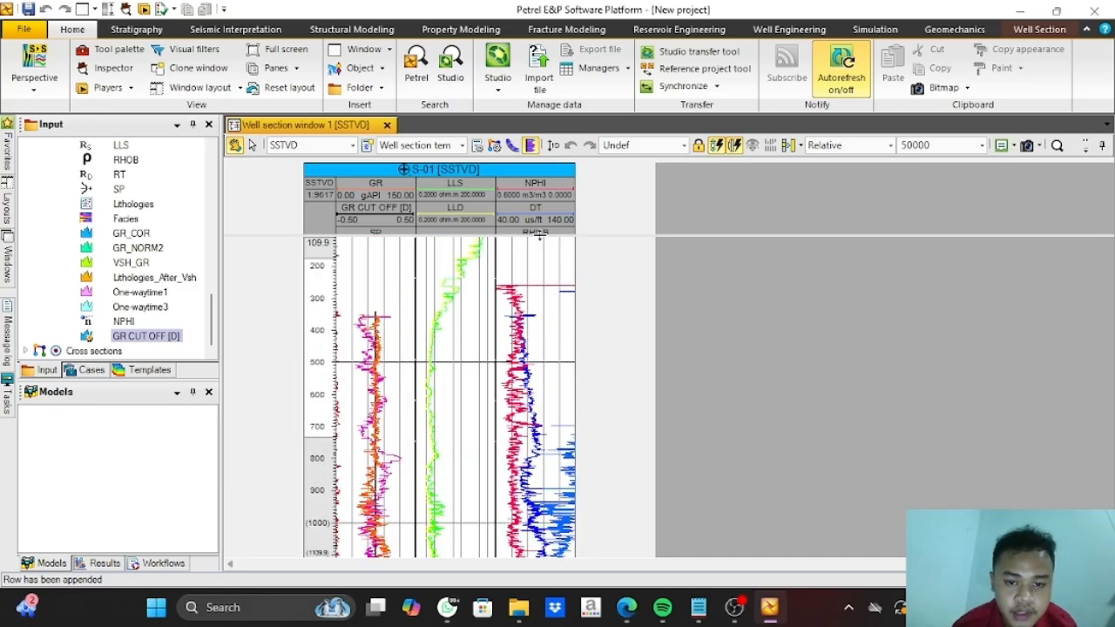
scroll(409, 401, up, 1)
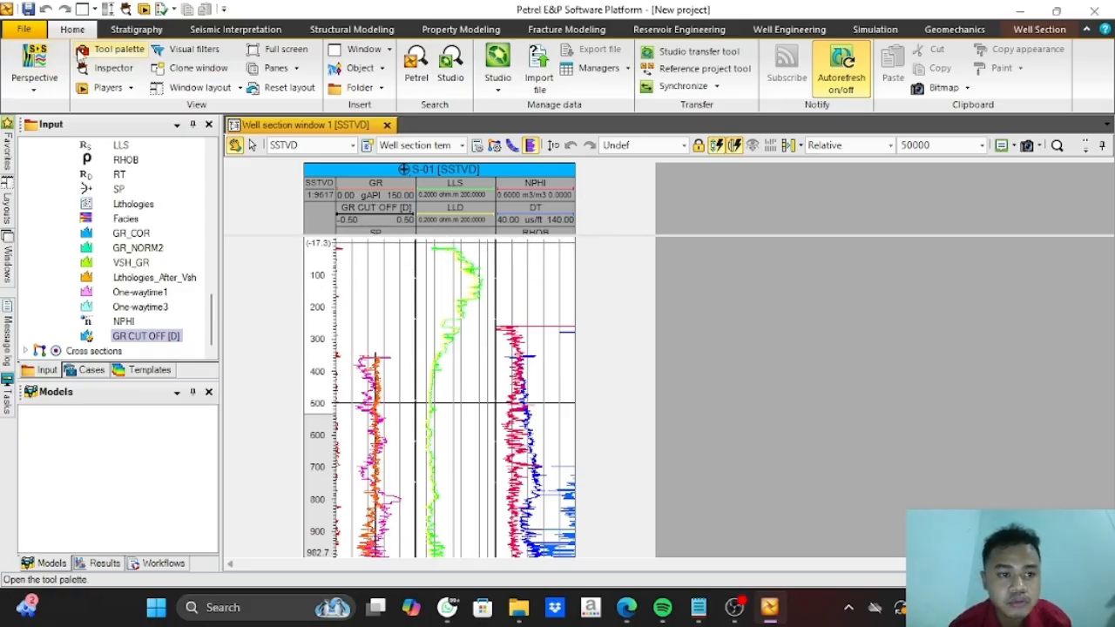
Create a new discrete log for all wells from the Lithologies template
click(137, 29)
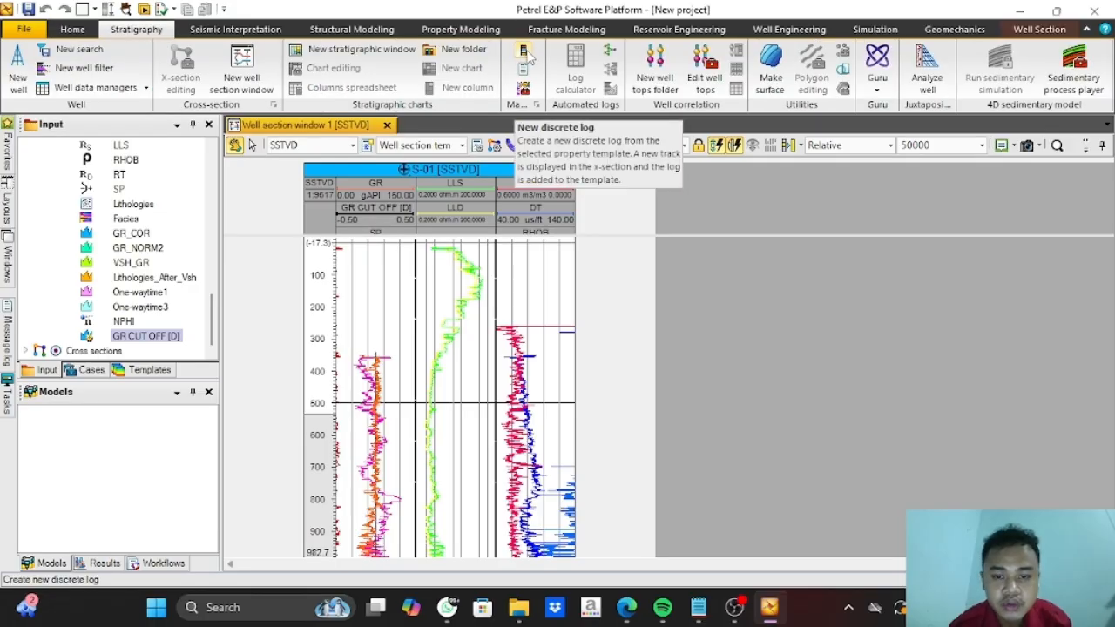
click(523, 52)
click(312, 185)
scroll(200, 231, down, 3)
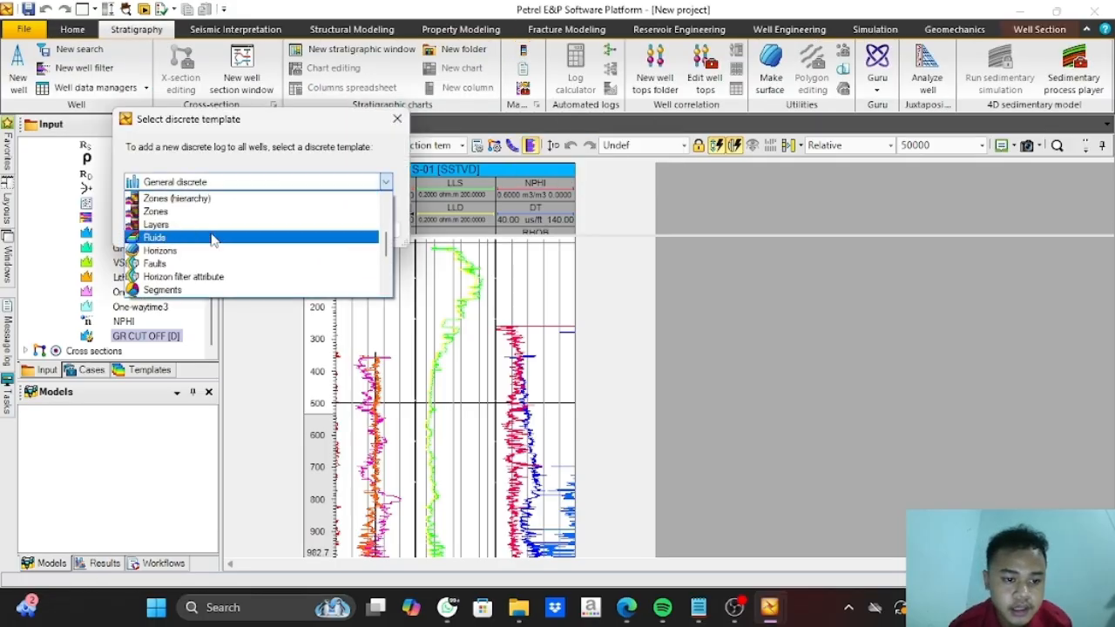
scroll(200, 230, down, 1)
scroll(198, 244, up, 5)
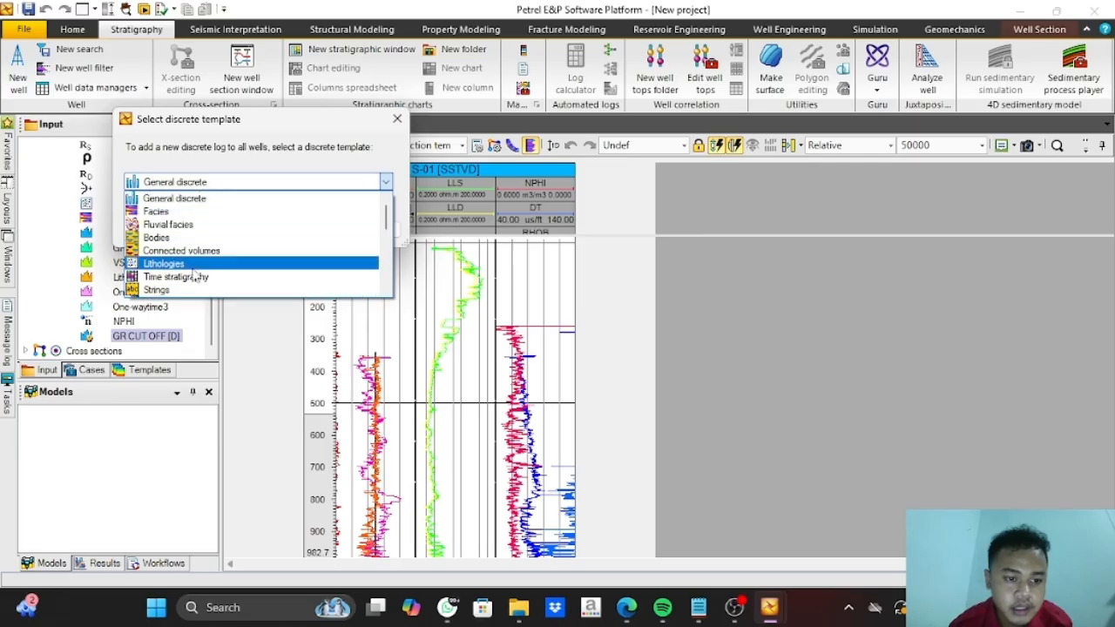
click(195, 259)
click(294, 230)
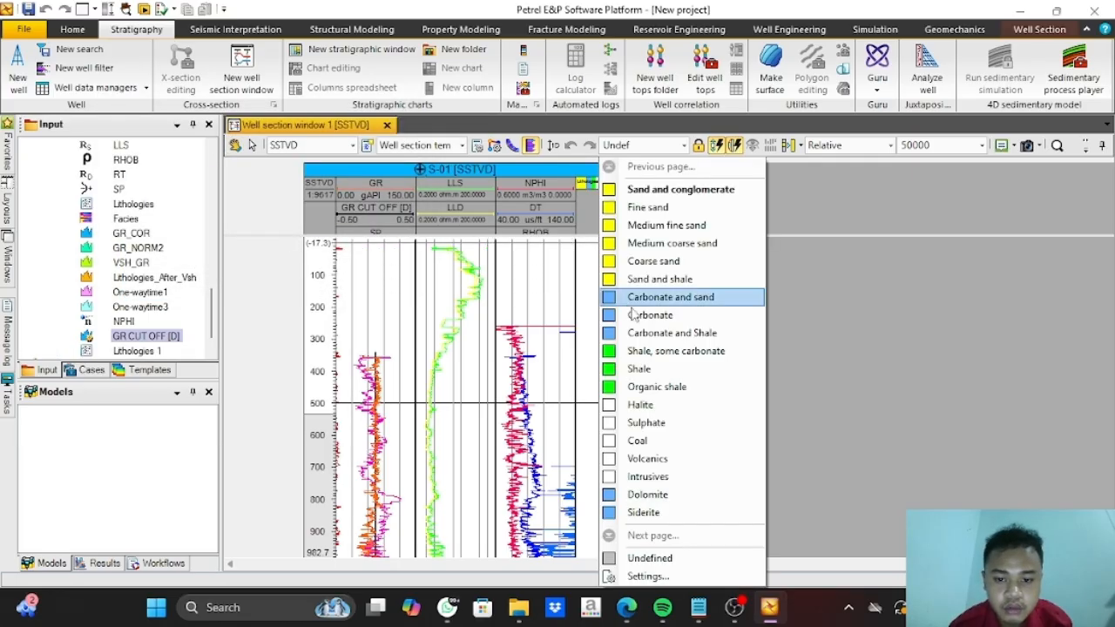
Open the Lithologies color table from the new log's settings and delete all entries except codes 0, 1 and 2
click(658, 576)
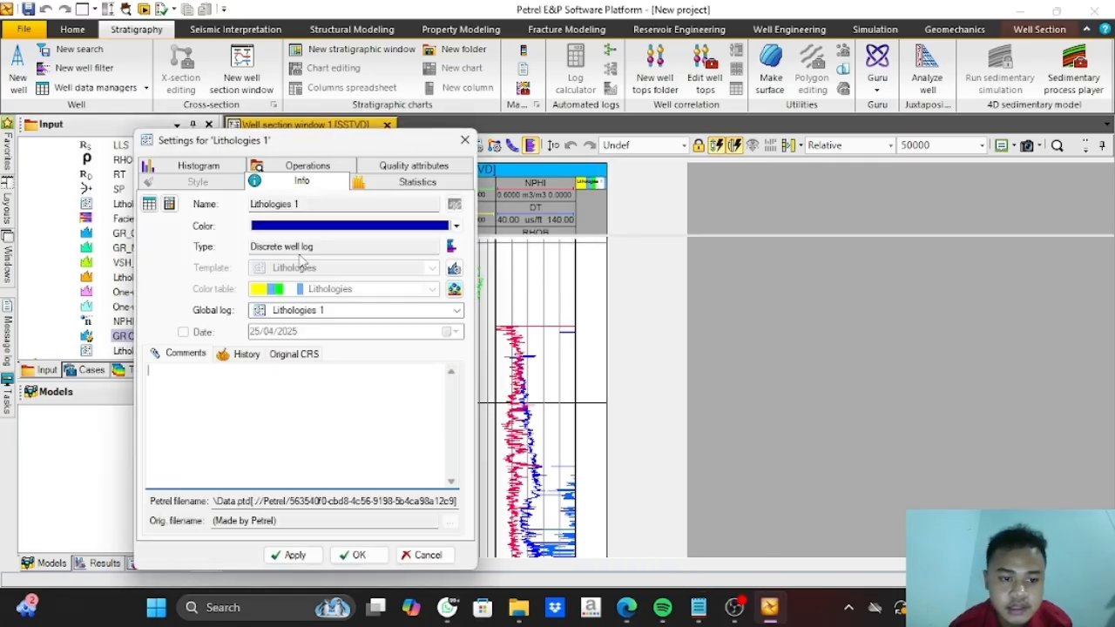
click(454, 291)
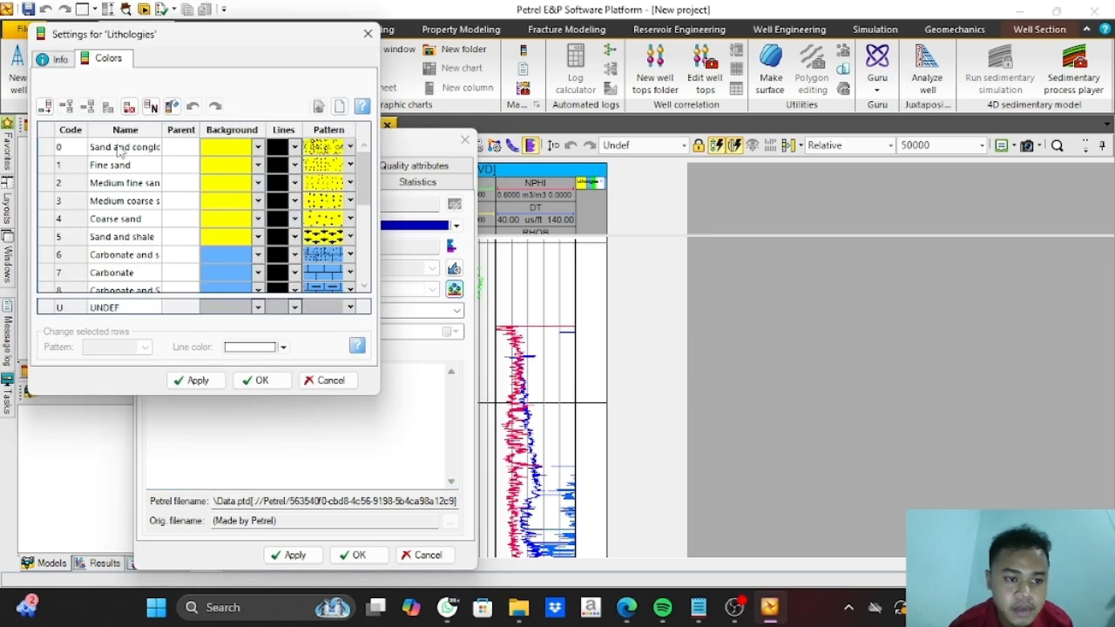
click(132, 111)
click(131, 111)
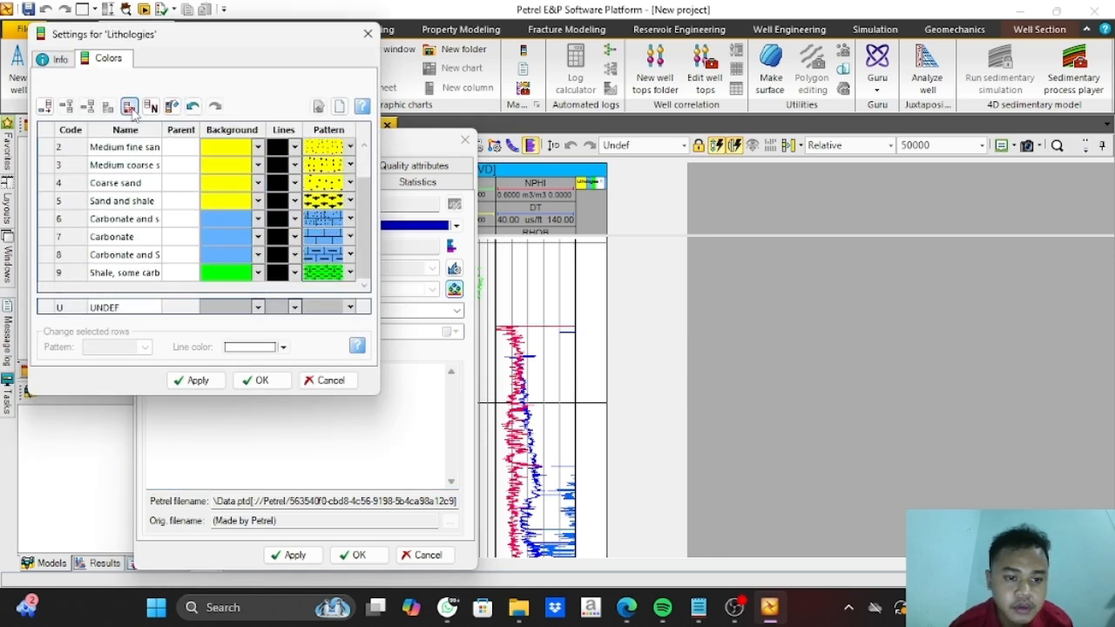
click(131, 111)
click(131, 111)
Set the background of lithology code 0 to dark green and of code 2 to cyan
click(258, 150)
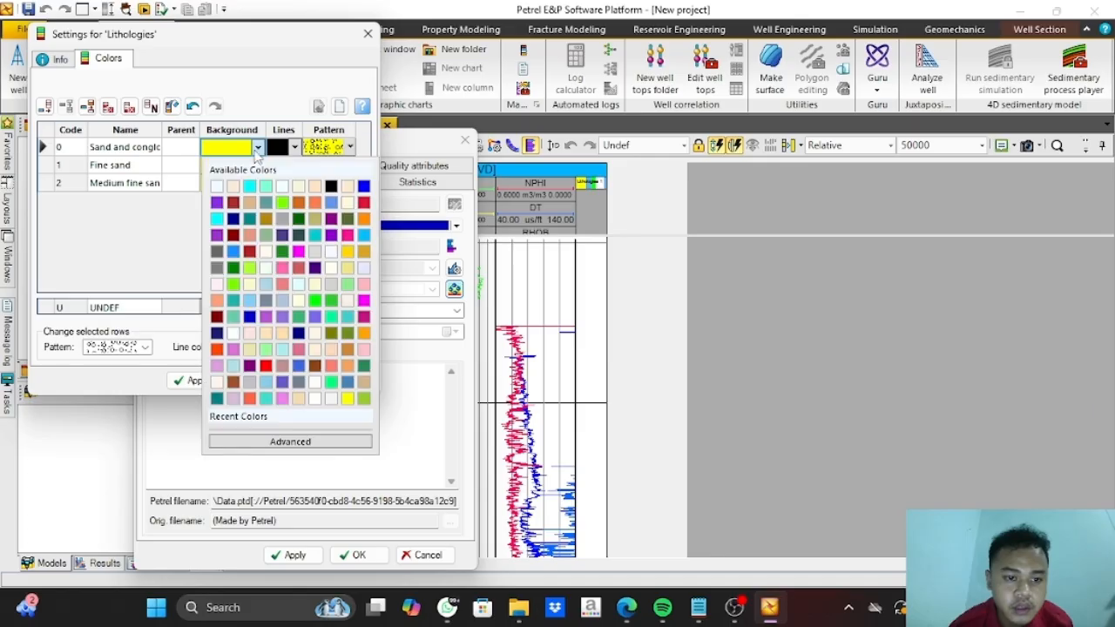
click(236, 269)
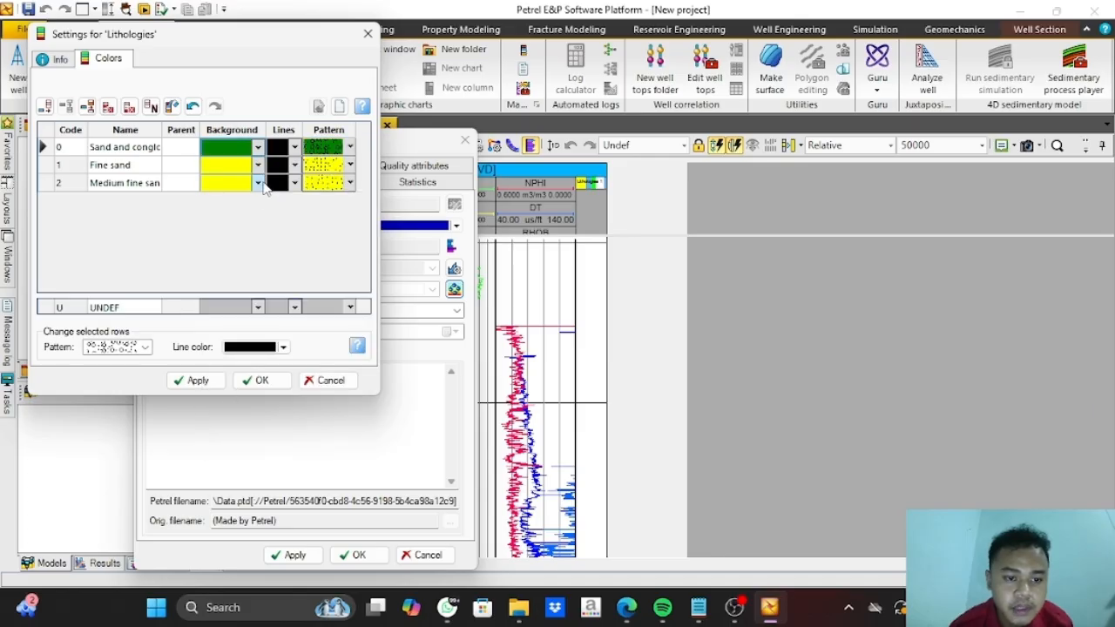
click(258, 183)
click(253, 234)
Replace the fill patterns of lithology codes 0, 1 and 2 with the blank pattern
click(349, 147)
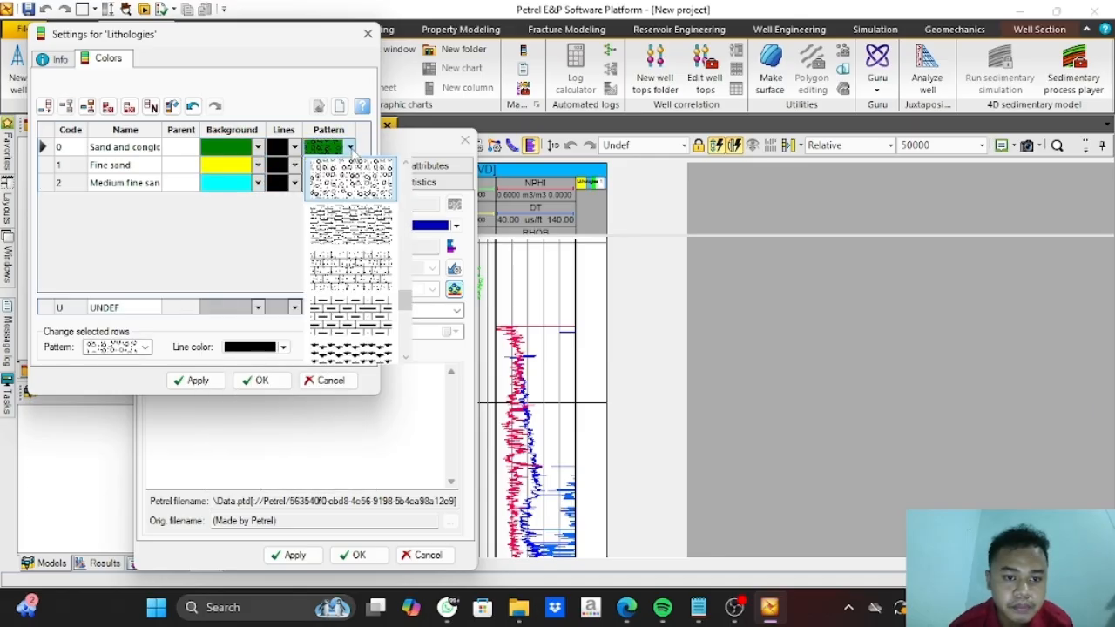
drag(407, 303, 376, 162)
click(358, 188)
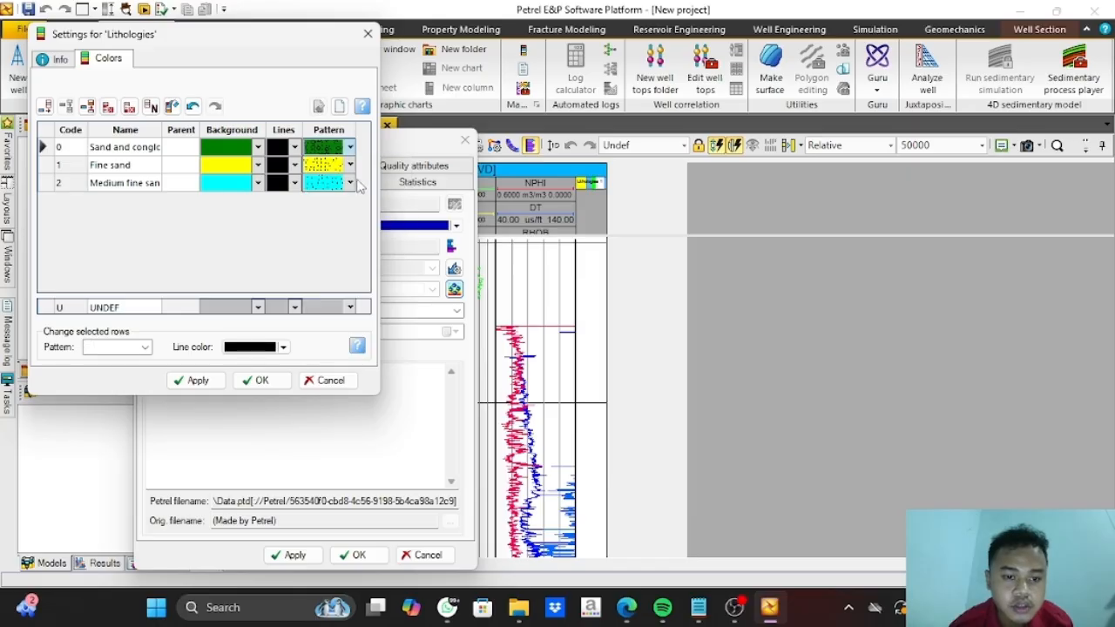
click(350, 166)
drag(406, 298, 369, 181)
click(350, 202)
click(350, 183)
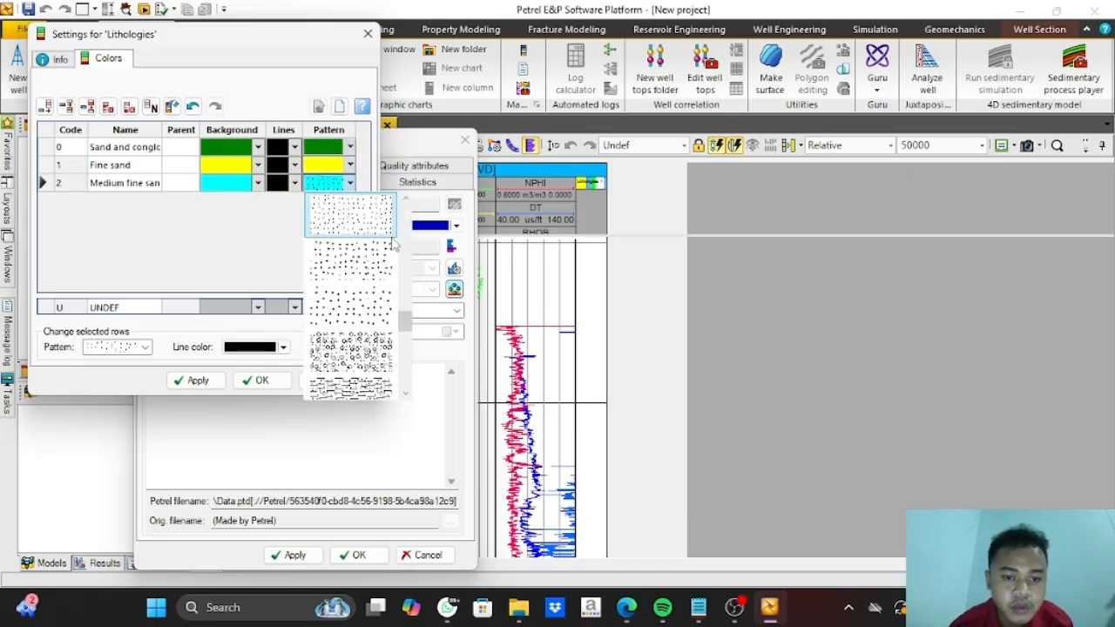
drag(406, 315, 375, 201)
click(350, 215)
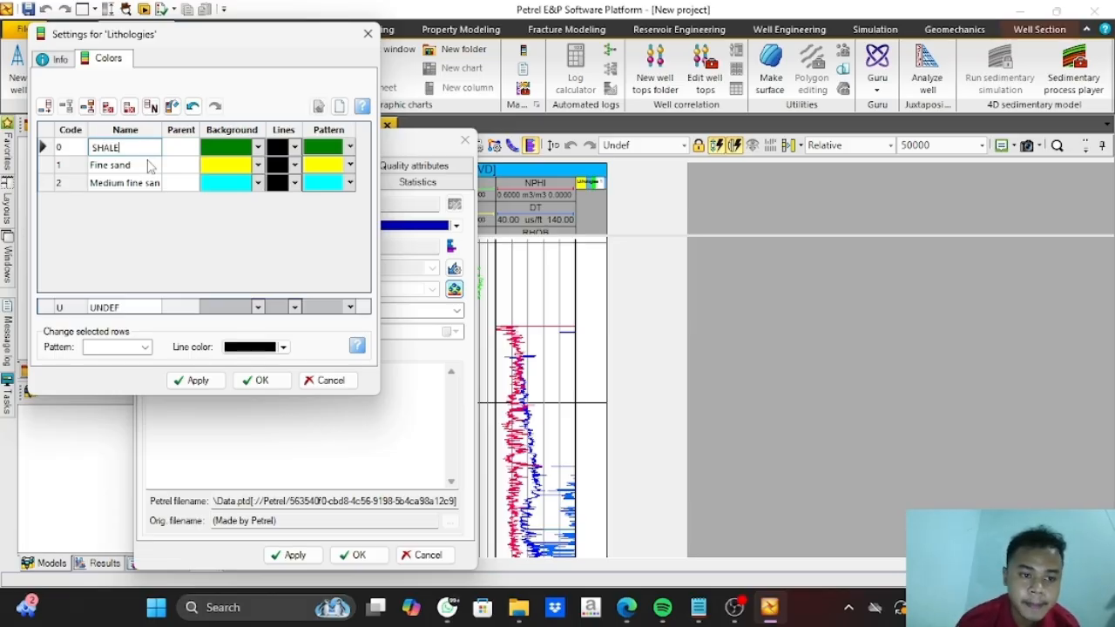
Name lithology codes 0, 1 and 2 SHALE, SANDSTONE and LIMESTONE, and accept the color table
click(142, 166)
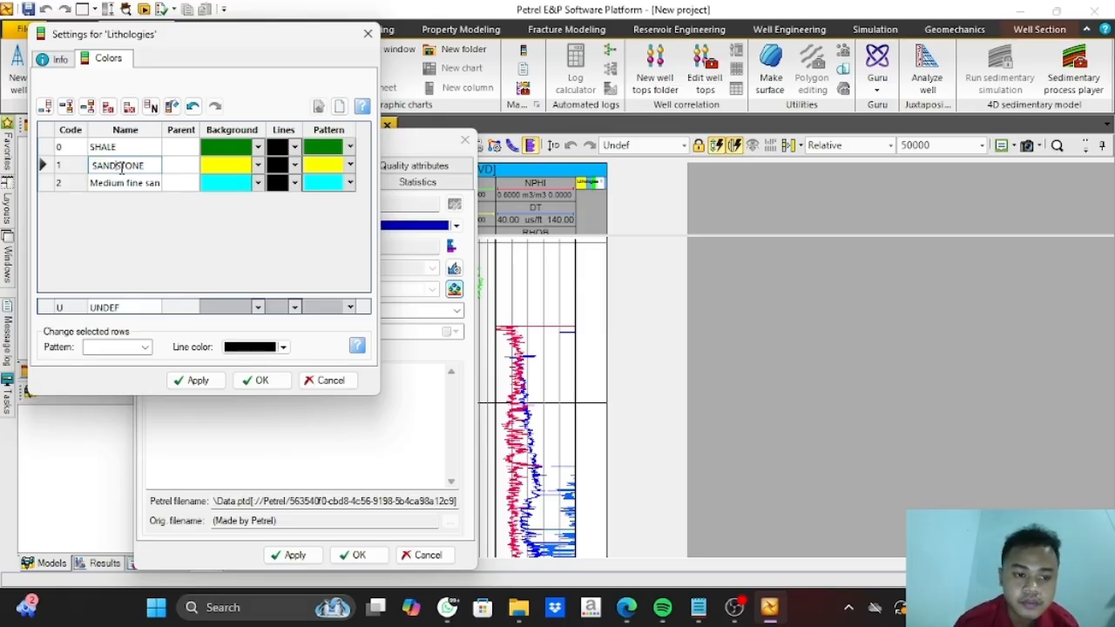
click(159, 187)
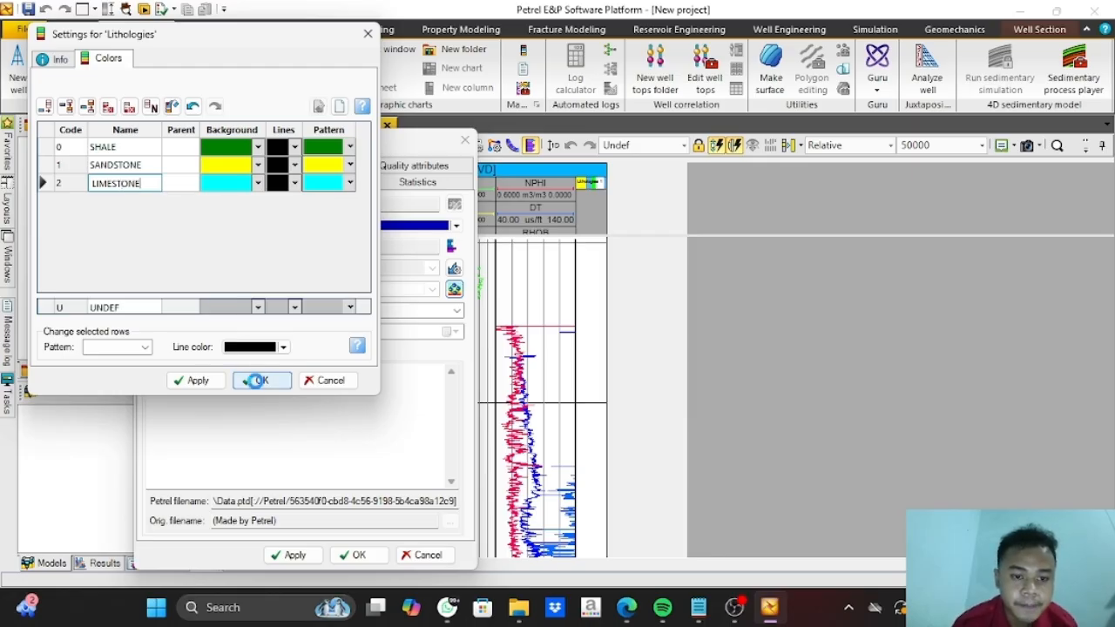
click(257, 381)
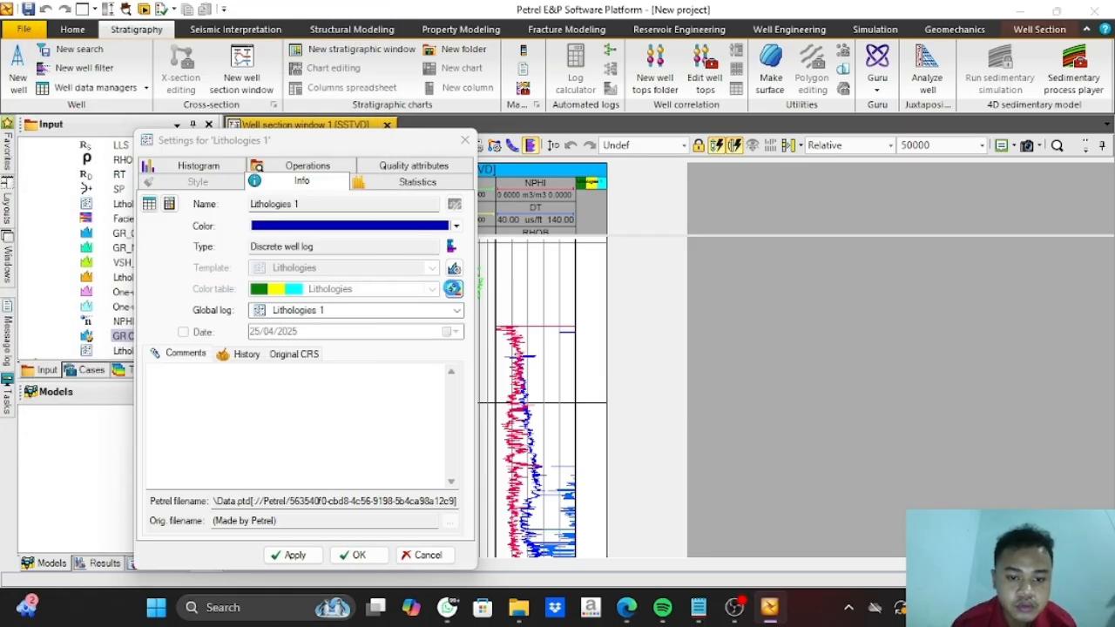
In the Lithologies color table, clear the undefined entry's name, give its background and lines a near-white color, and accept all settings
click(453, 288)
click(130, 310)
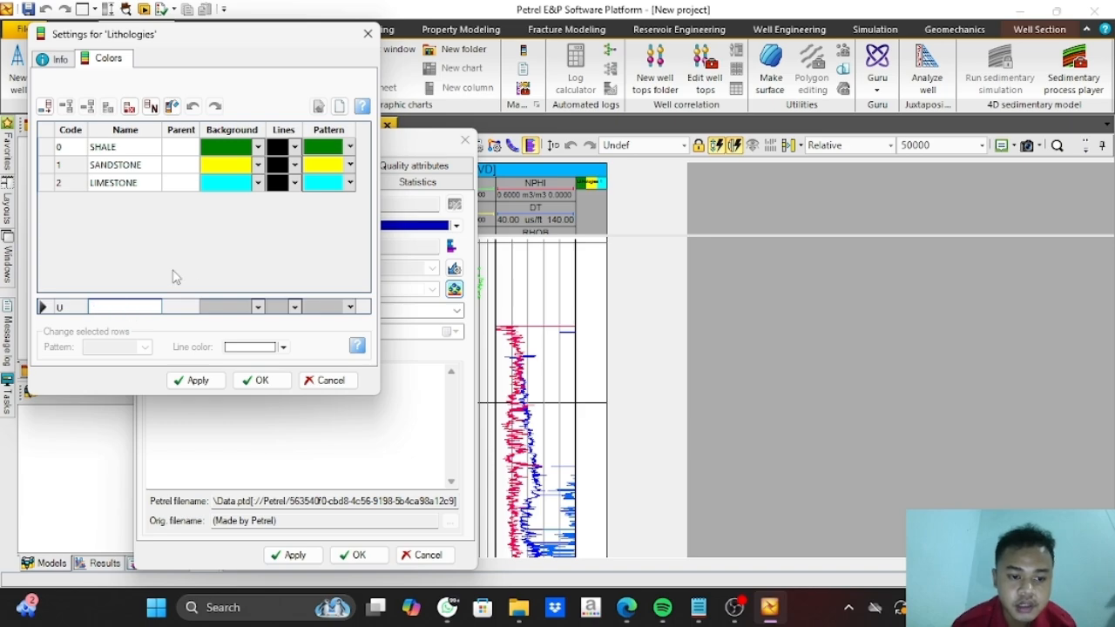
click(258, 307)
click(301, 344)
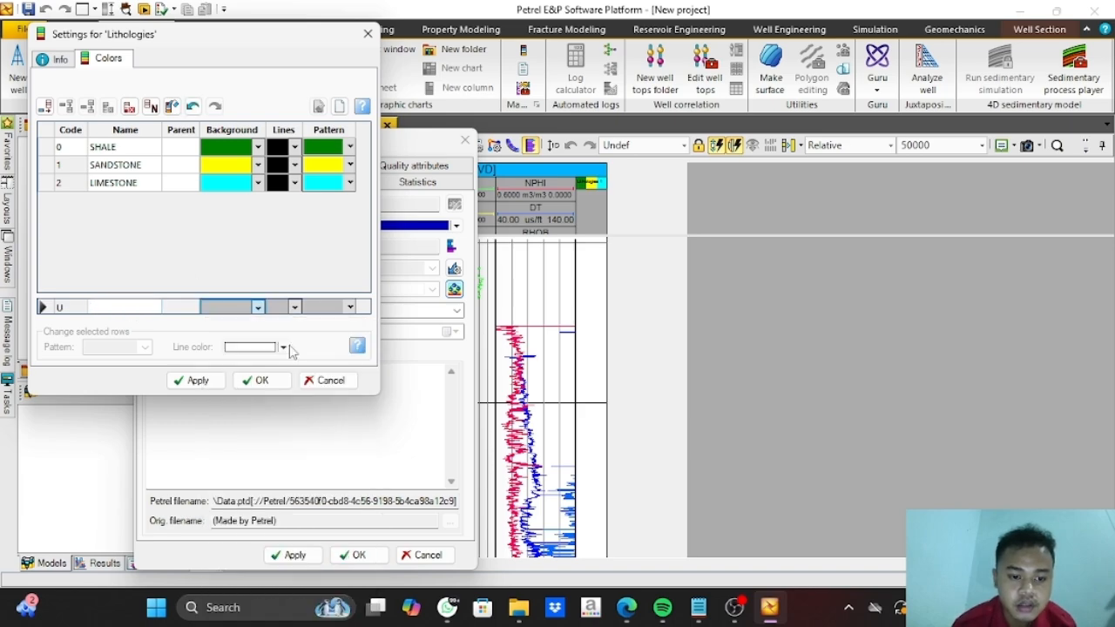
click(294, 308)
click(332, 347)
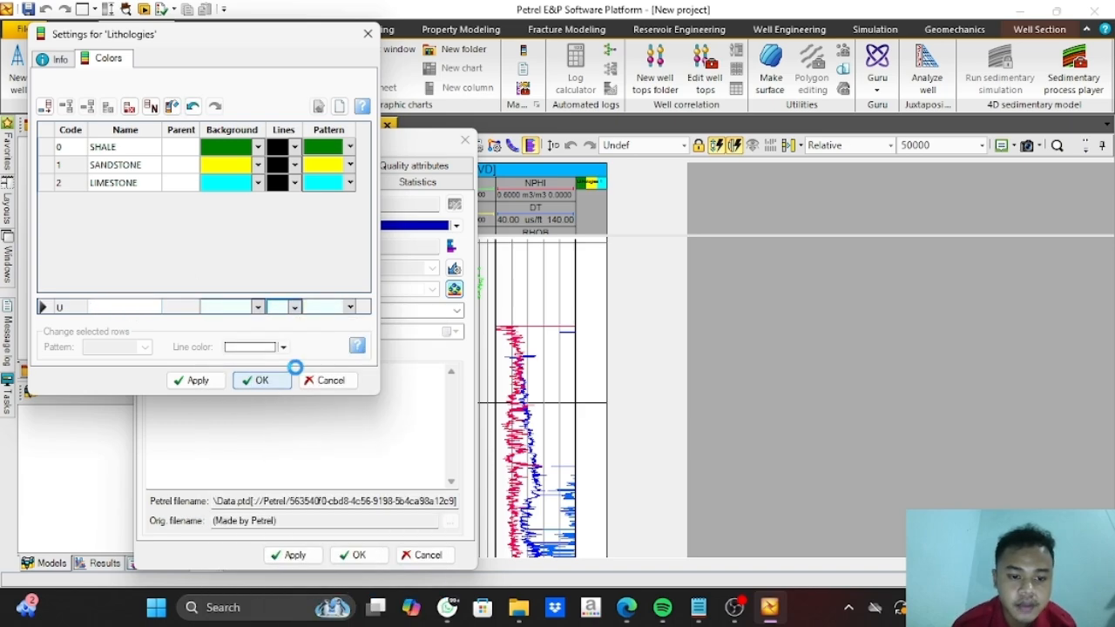
click(270, 380)
click(366, 554)
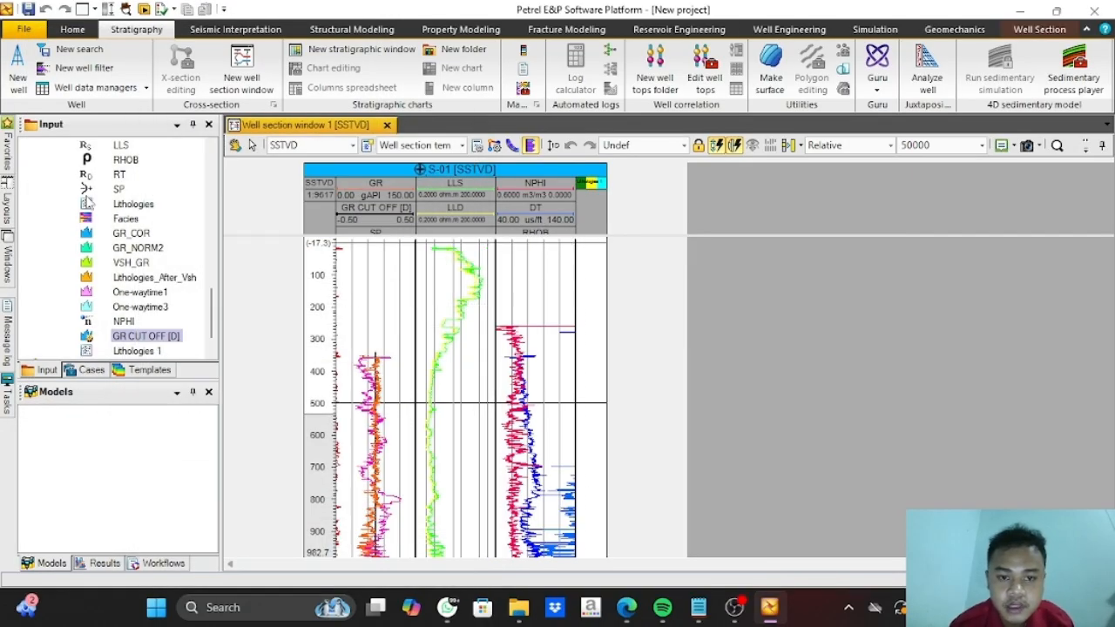
Create another discrete log for all wells from the Fluids template
click(523, 50)
click(216, 139)
scroll(165, 219, down, 2)
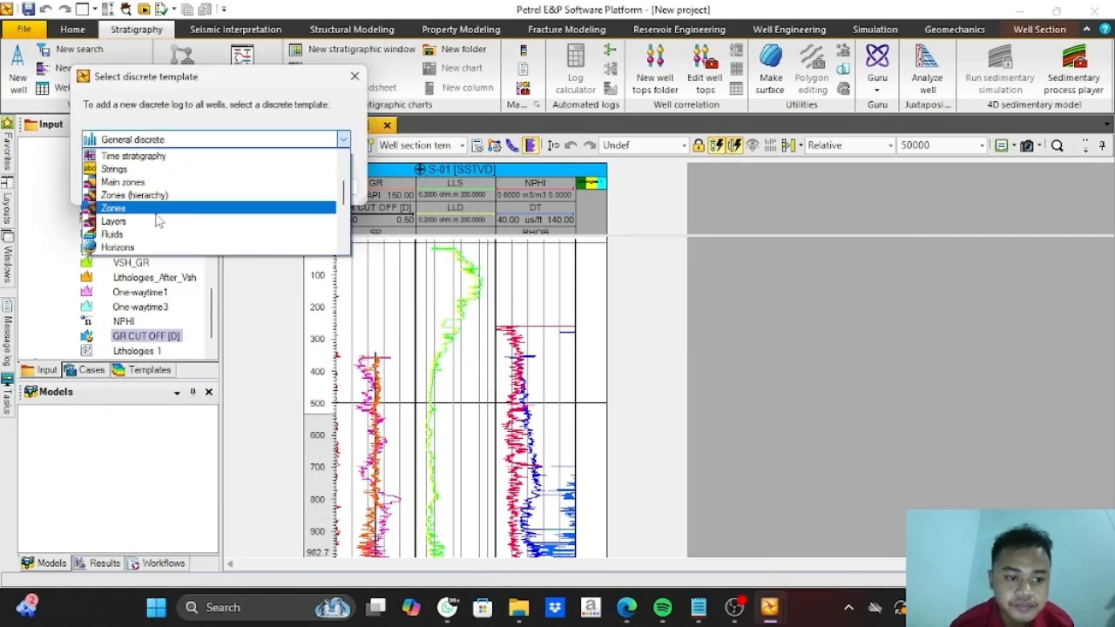
click(161, 229)
click(255, 187)
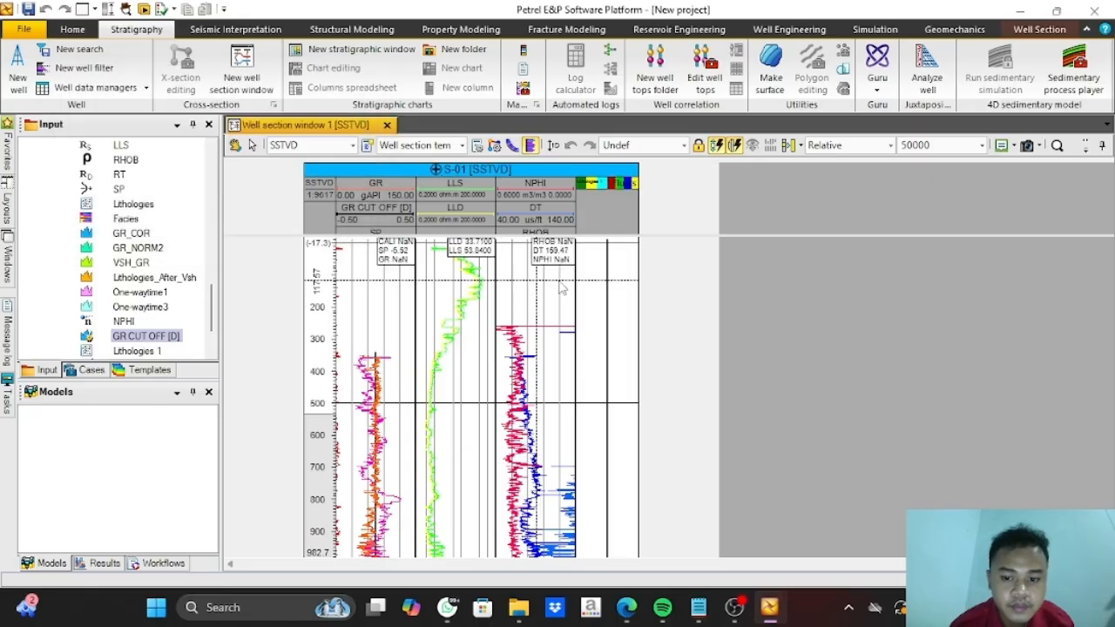
Open the Fluids color table from the new log's settings and delete the Undifferentiated zone entry
right_click(638, 296)
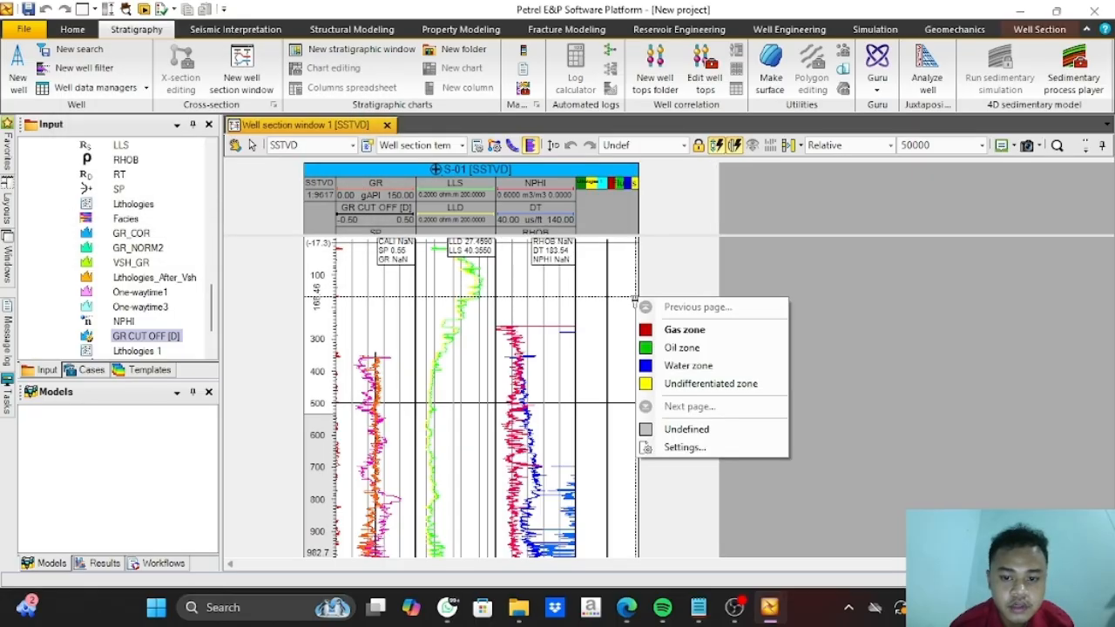
click(675, 448)
click(412, 248)
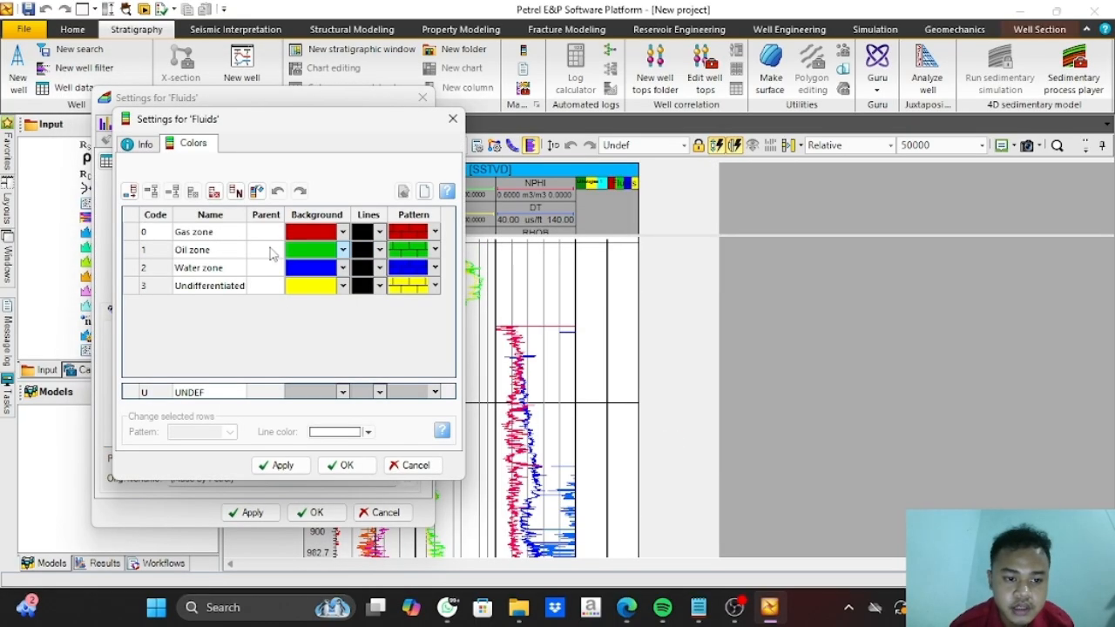
click(213, 193)
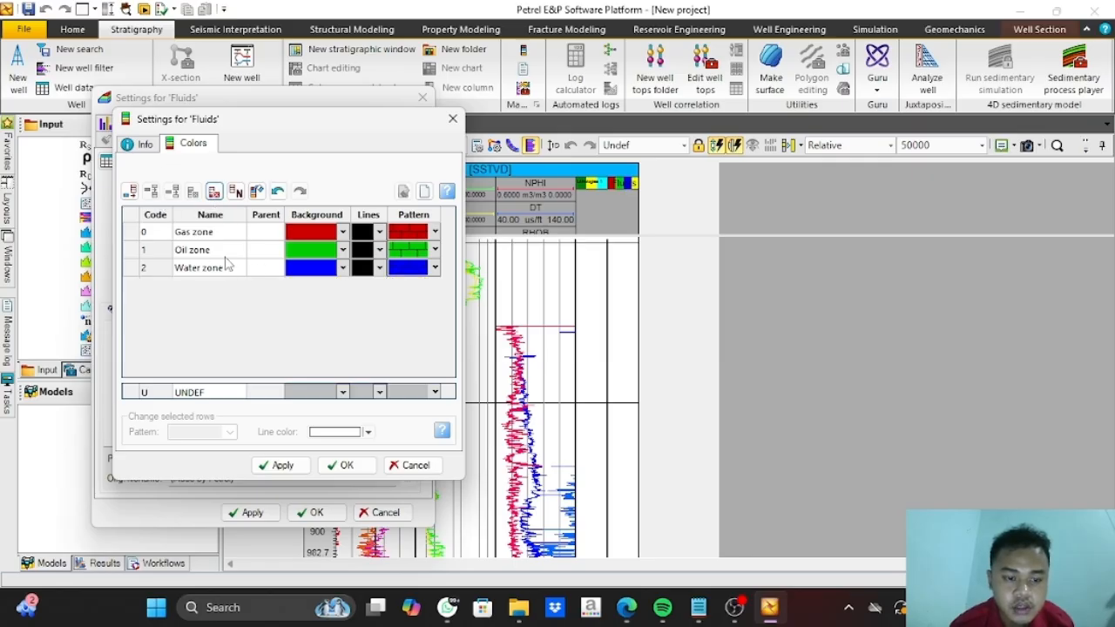
Replace the Gas zone's fill pattern with the blank pattern
click(435, 232)
drag(490, 321, 491, 239)
click(453, 259)
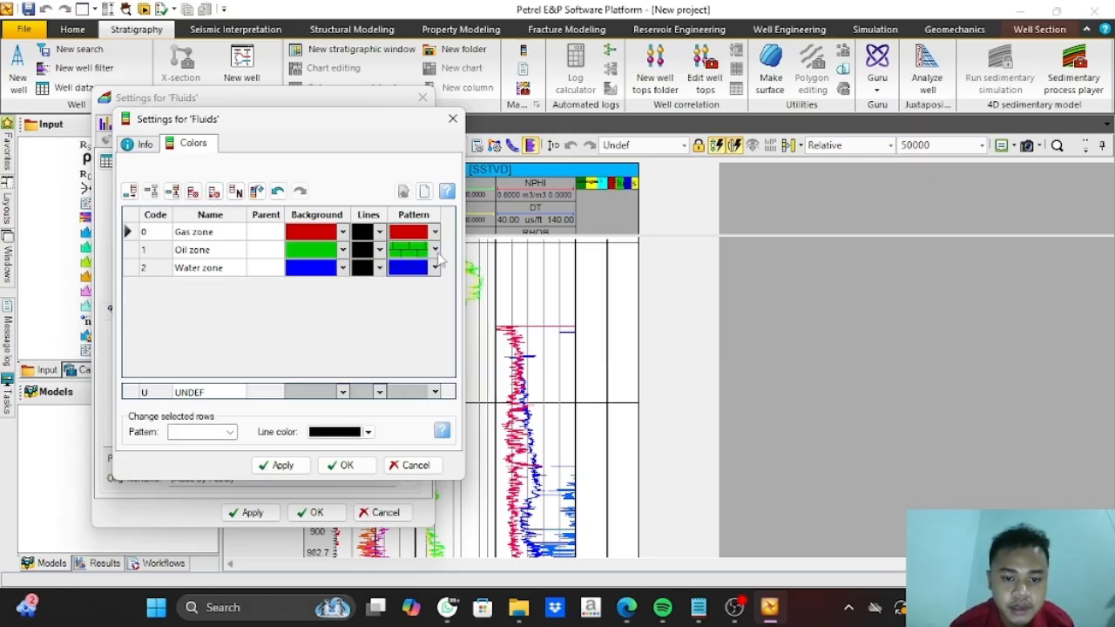
Replace the fill patterns of the Oil zone and Water zone entries with the blank pattern
click(435, 251)
drag(490, 338, 491, 265)
click(449, 277)
click(435, 269)
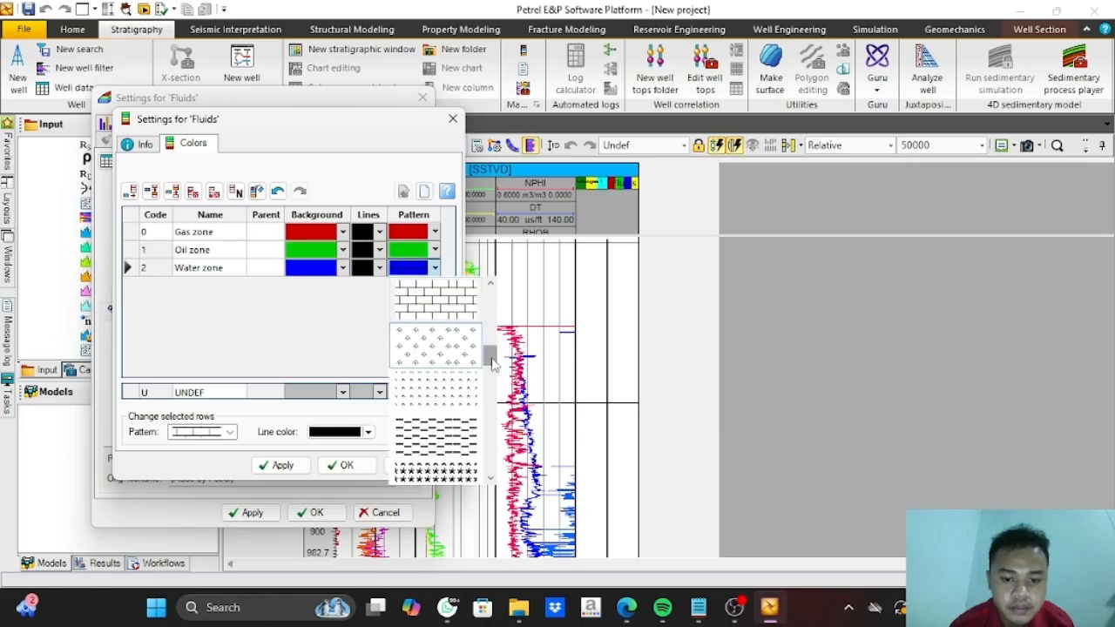
drag(491, 356, 491, 283)
click(448, 295)
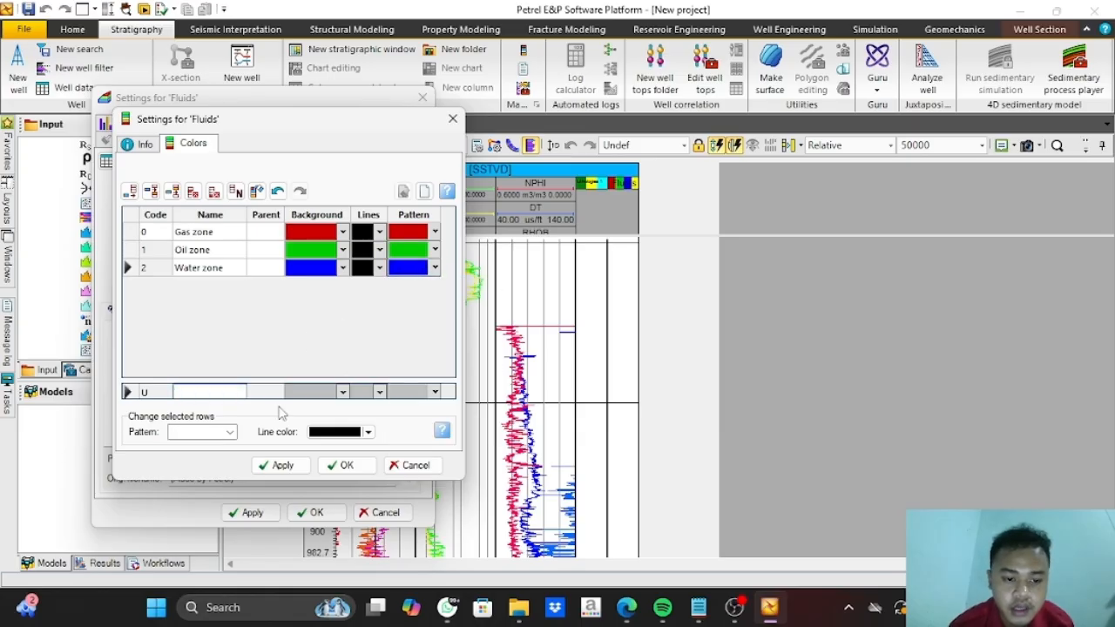
Clear the undefined fluid entry's name, give its background and lines a near-white color, and accept the Fluids settings
click(336, 393)
click(371, 114)
click(380, 392)
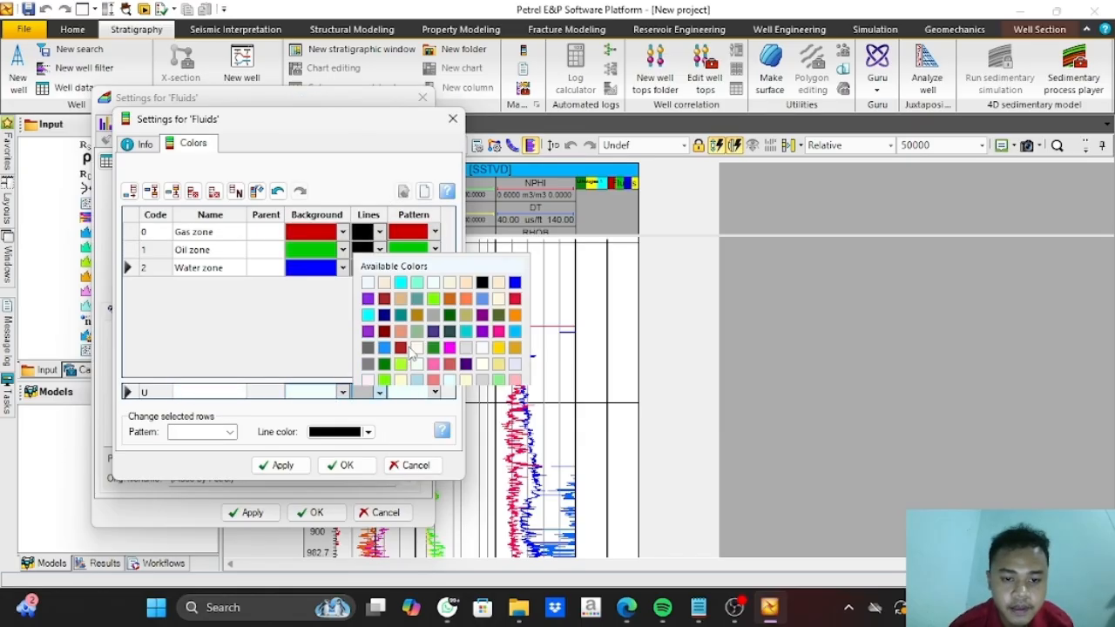
click(446, 120)
click(342, 465)
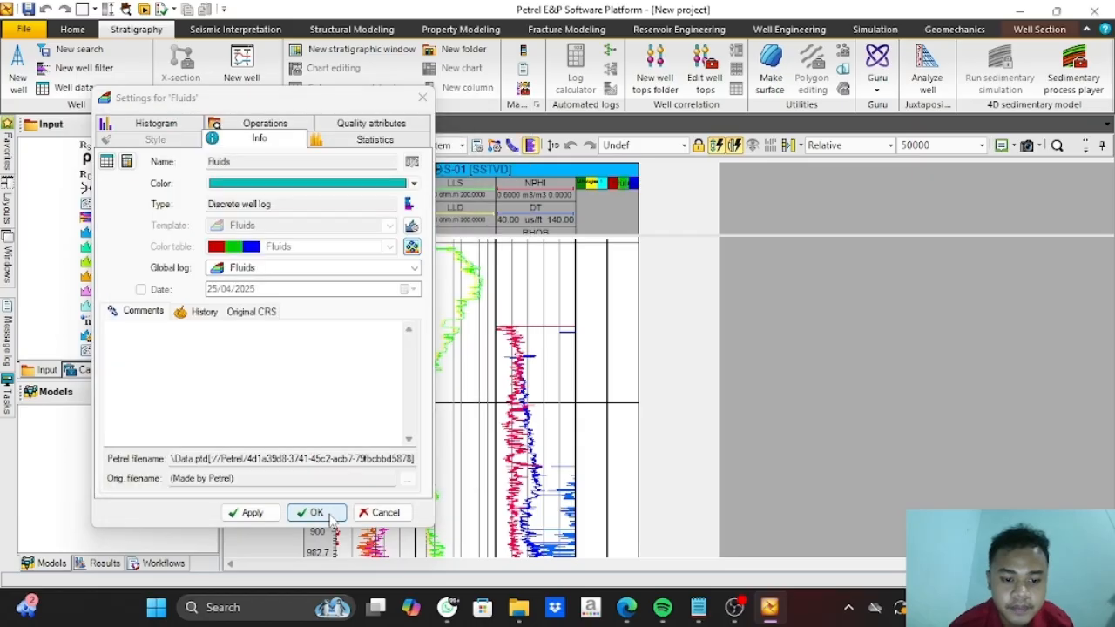
click(316, 512)
Create another discrete log for all wells from the Zones template
click(523, 50)
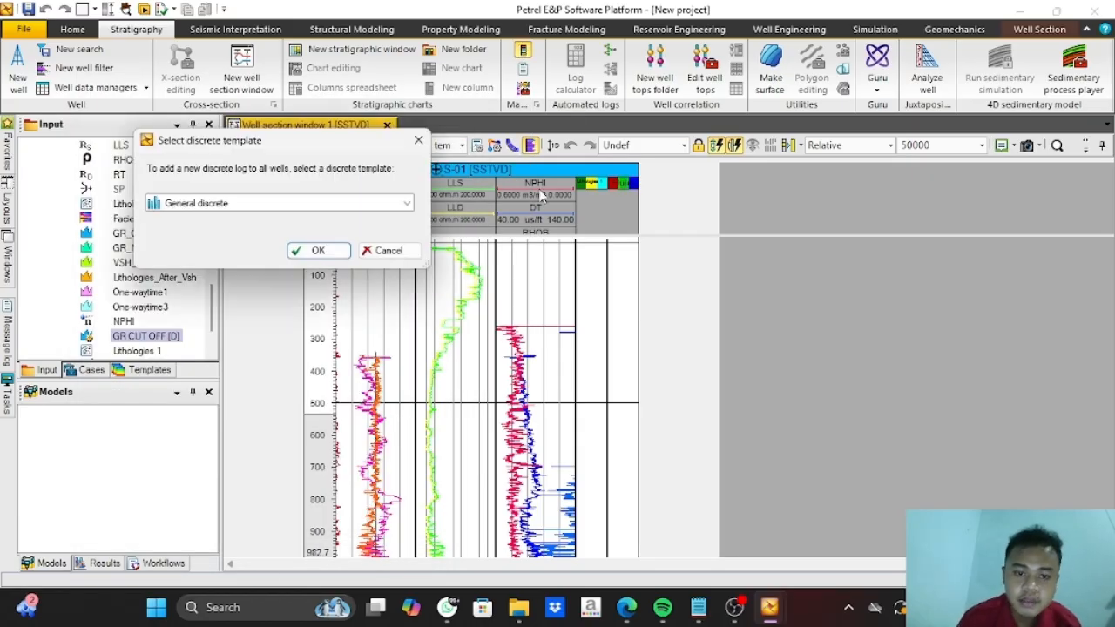
click(347, 206)
scroll(200, 257, down, 3)
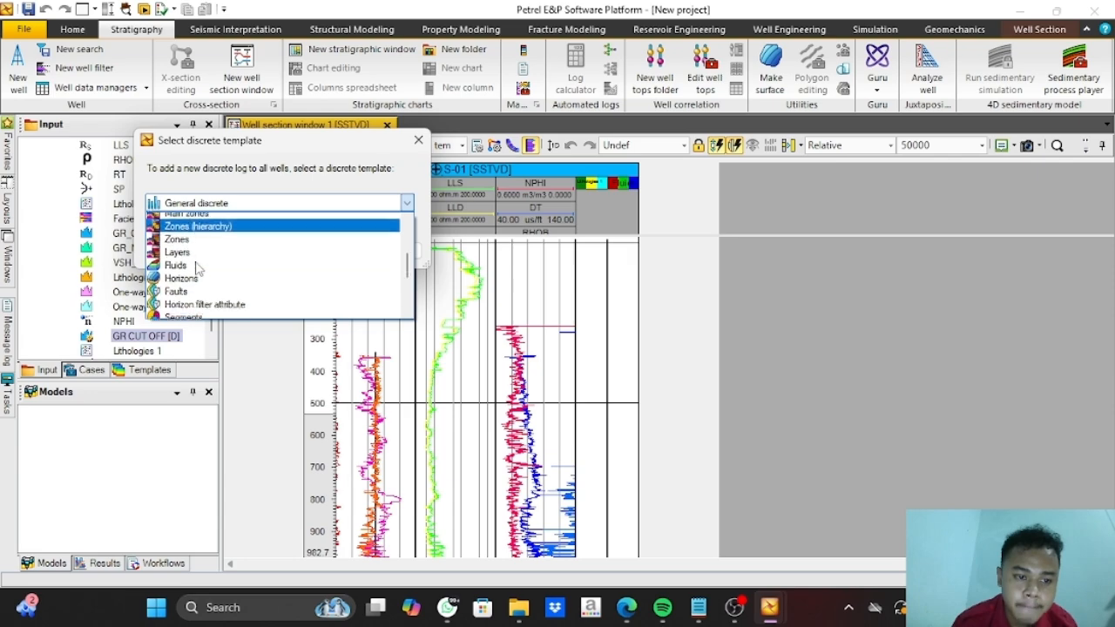
click(205, 241)
click(316, 249)
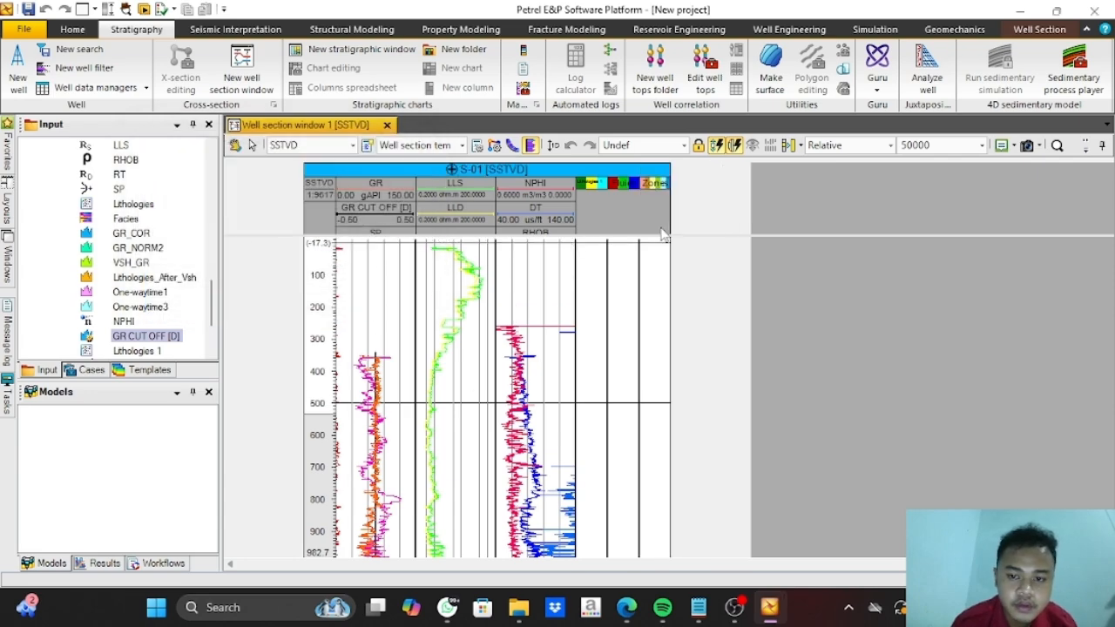
Open the Zones color table from the new log's settings and delete all of its existing zone entries
right_click(667, 277)
click(702, 462)
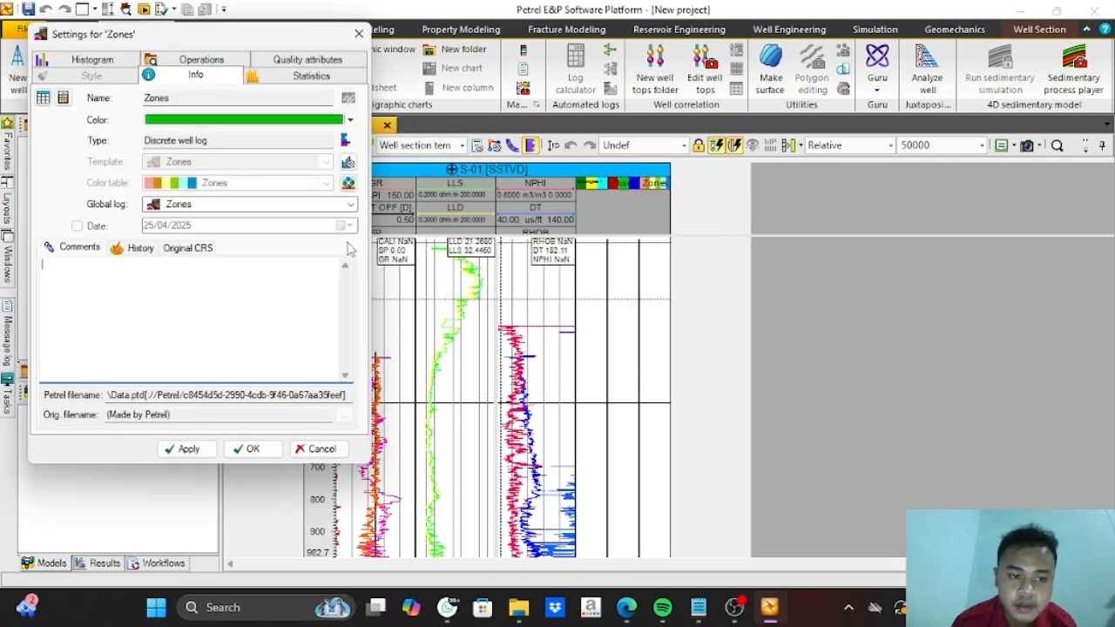
click(348, 182)
click(150, 128)
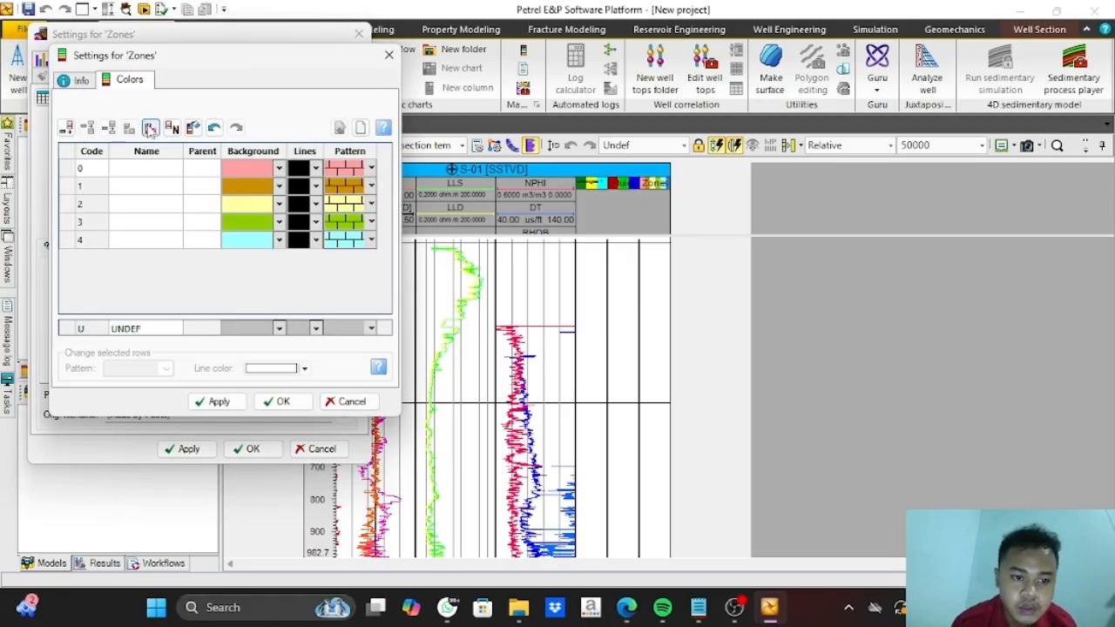
click(150, 128)
click(150, 128)
Append one entry to the Zones color table, give it the blank pattern and name it PROSPEC
click(70, 130)
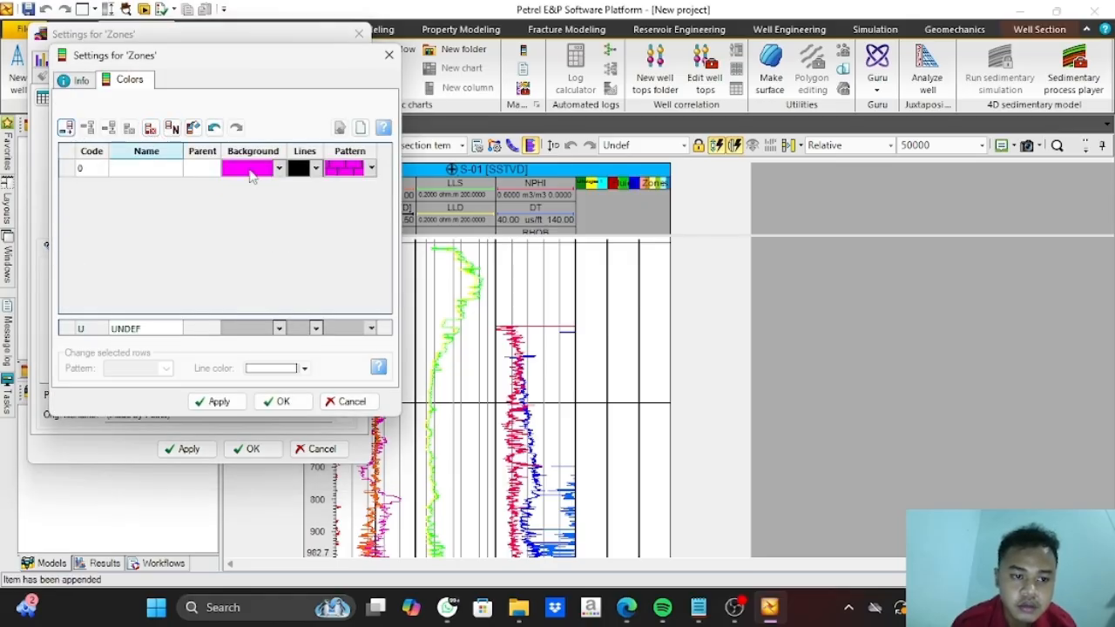
click(373, 169)
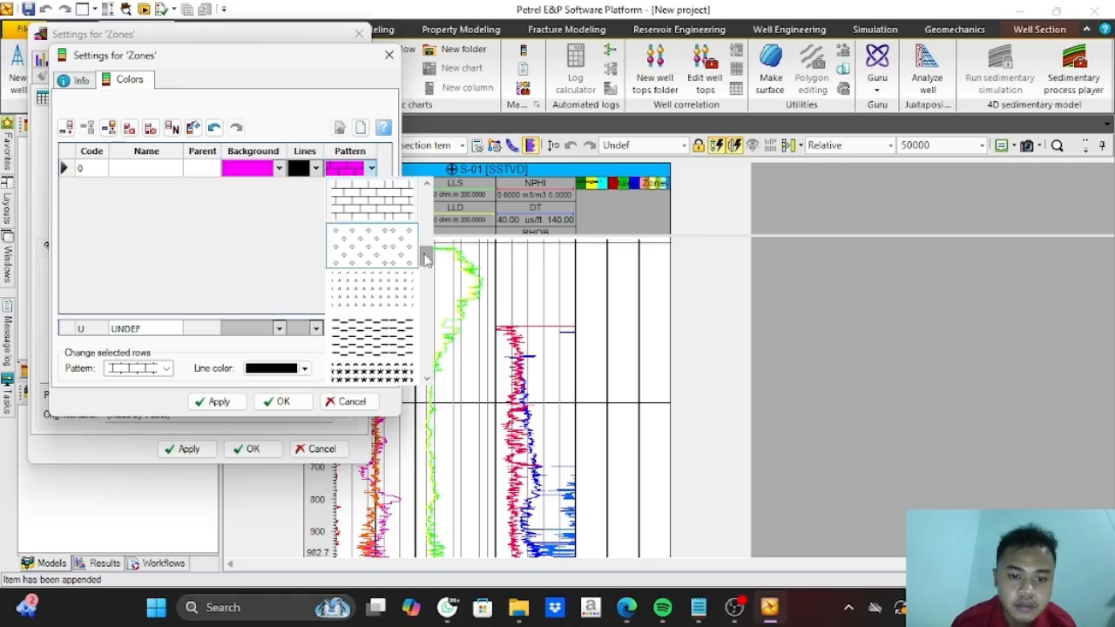
drag(425, 257, 425, 185)
click(374, 193)
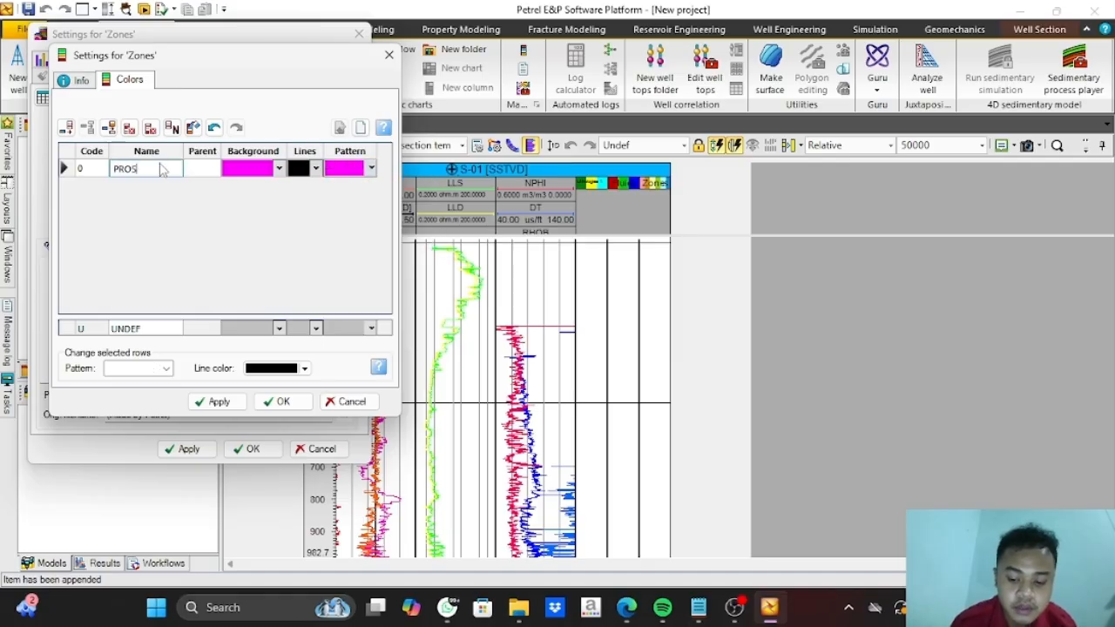
Clear the undefined zone entry's name, give its background and lines a near-white color, and accept the Zones settings
click(148, 330)
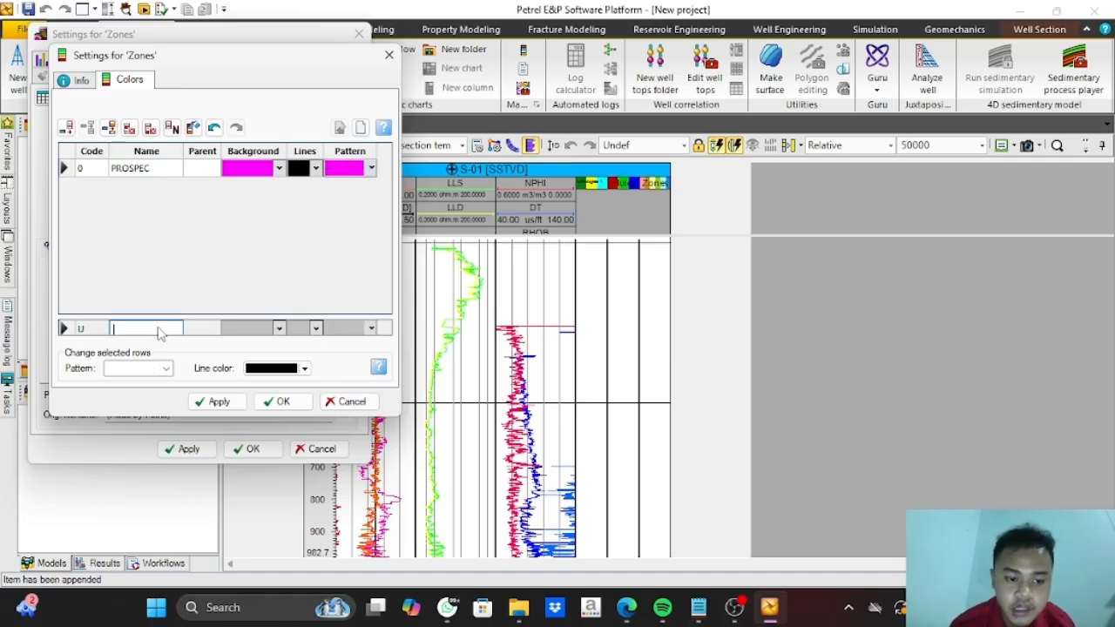
click(279, 328)
click(309, 54)
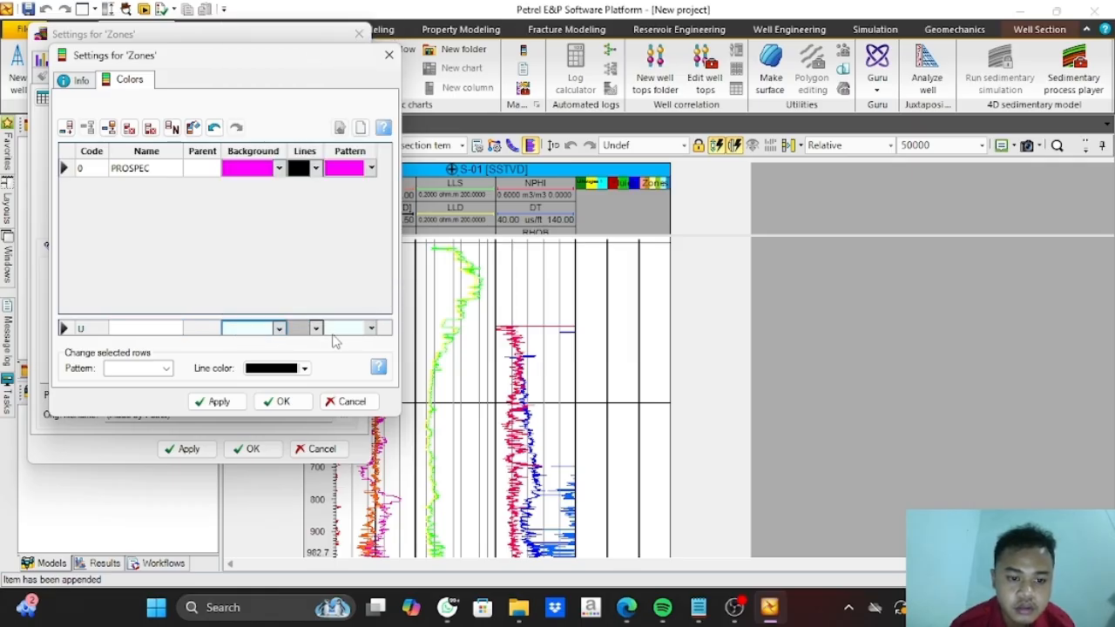
click(316, 330)
click(372, 54)
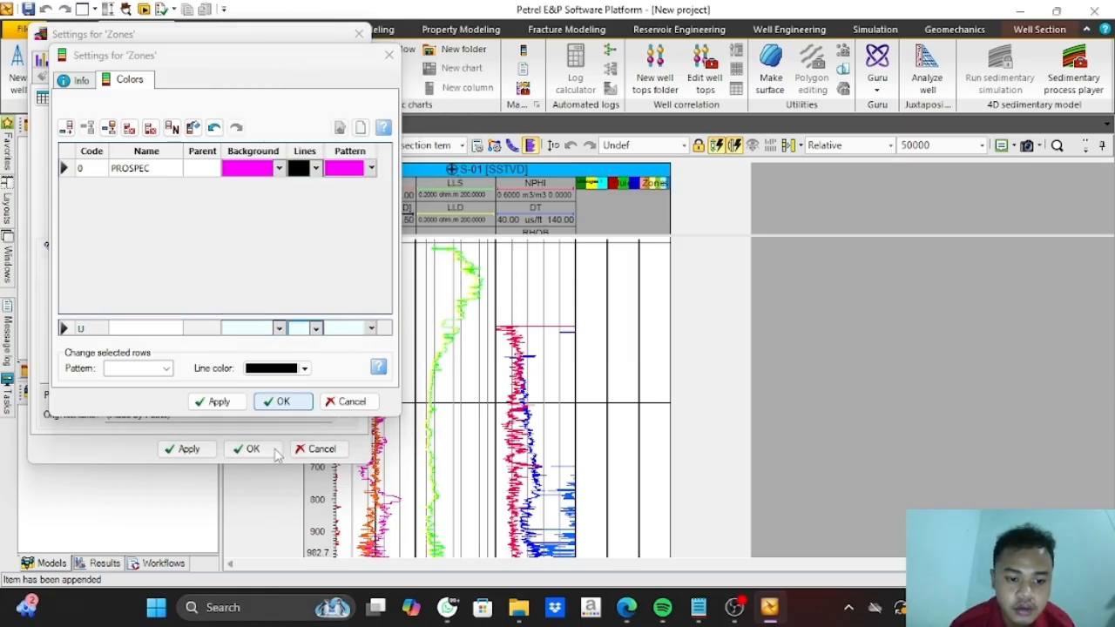
click(282, 402)
click(251, 449)
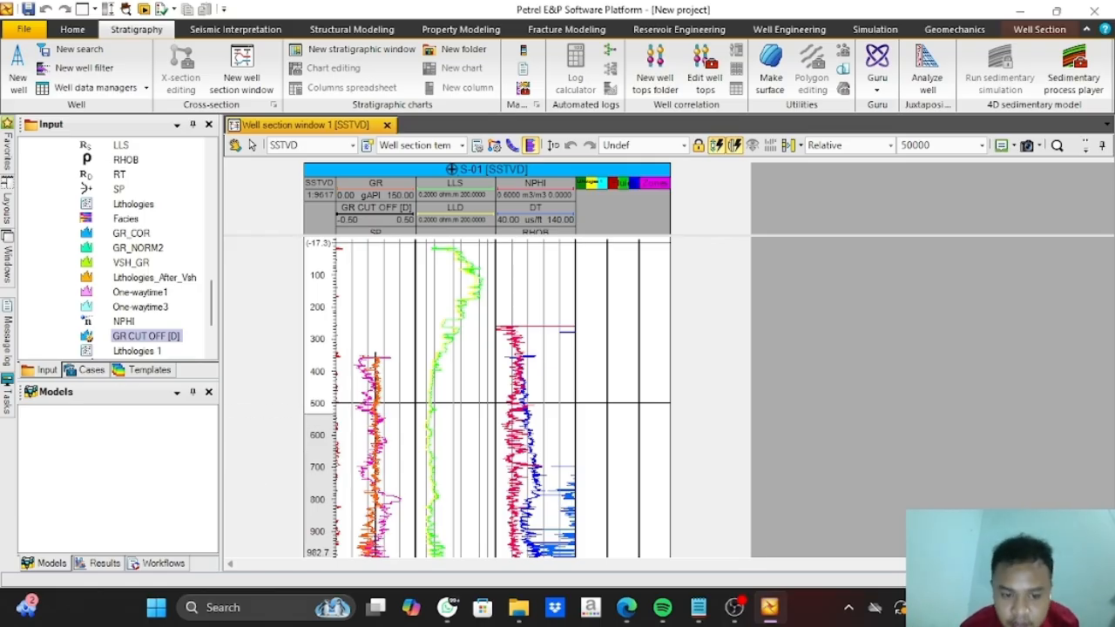
Paint a SANDSTONE interval in the lithology track of S-01 from about 350 to 550 SSTVD
scroll(577, 313, up, 5)
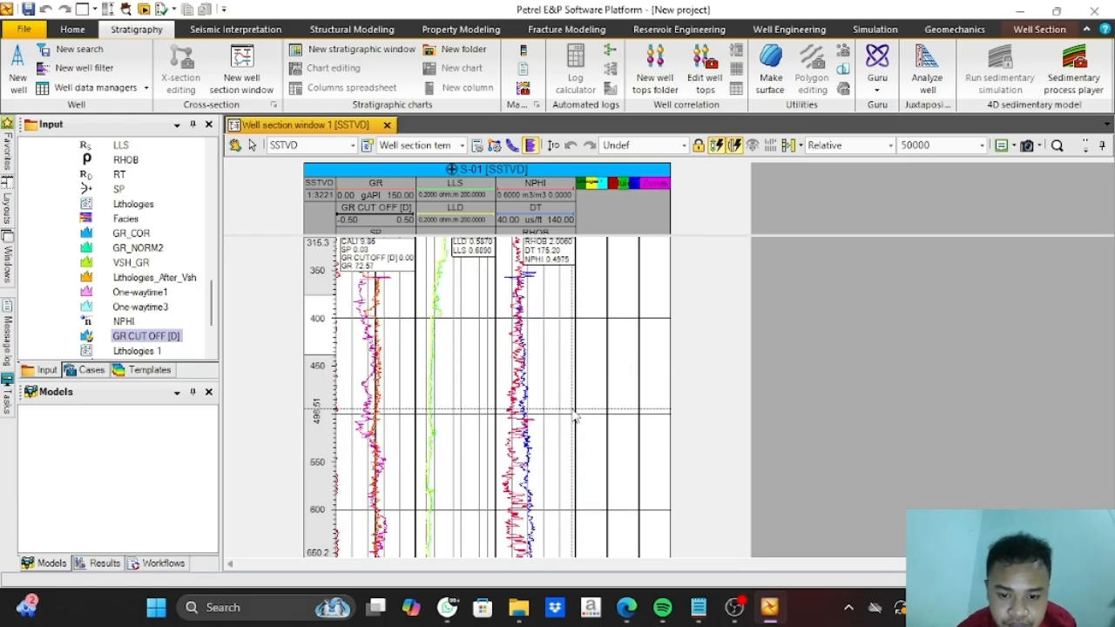
scroll(577, 314, down, 1)
right_click(593, 348)
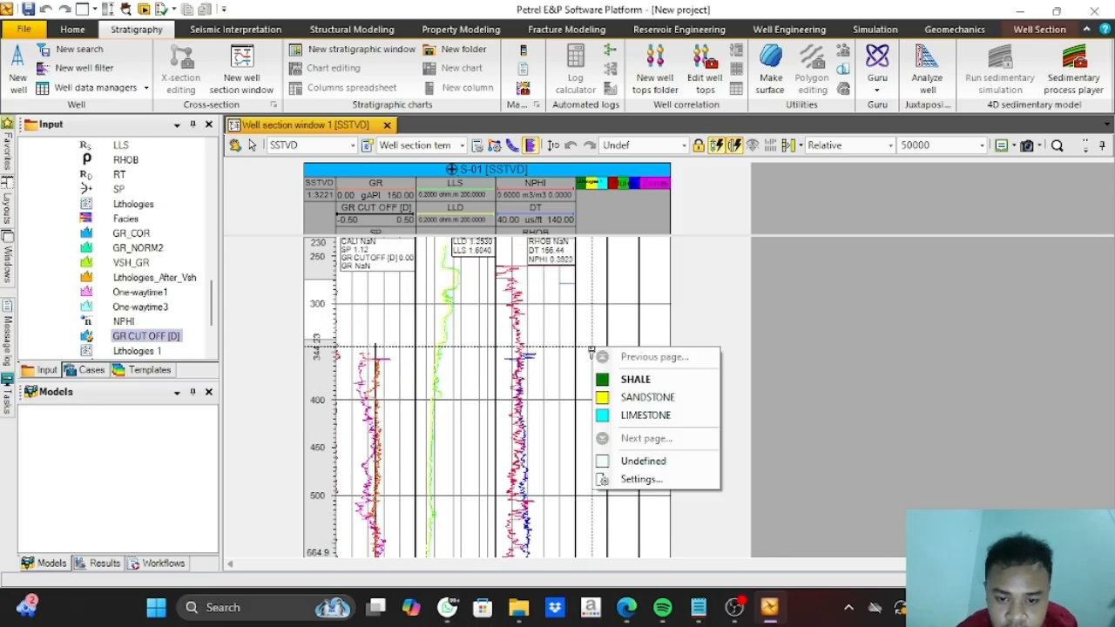
click(644, 398)
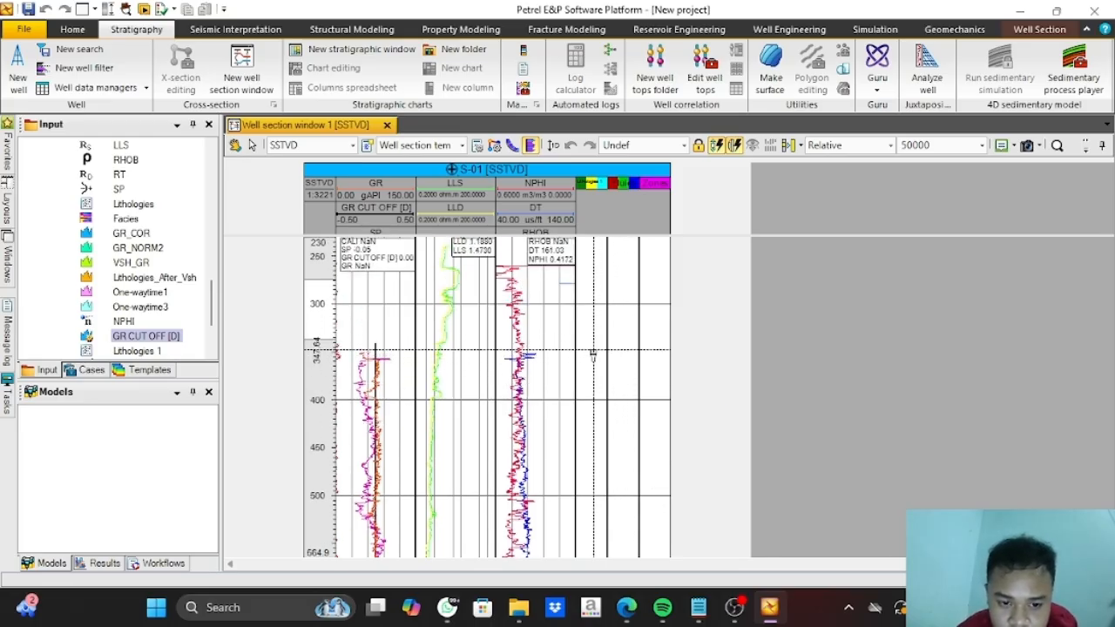
mouse_move(592, 357)
mouse_down()
mouse_move(592, 535)
mouse_move(591, 461)
mouse_move(590, 492)
mouse_up()
scroll(590, 492, down, 1)
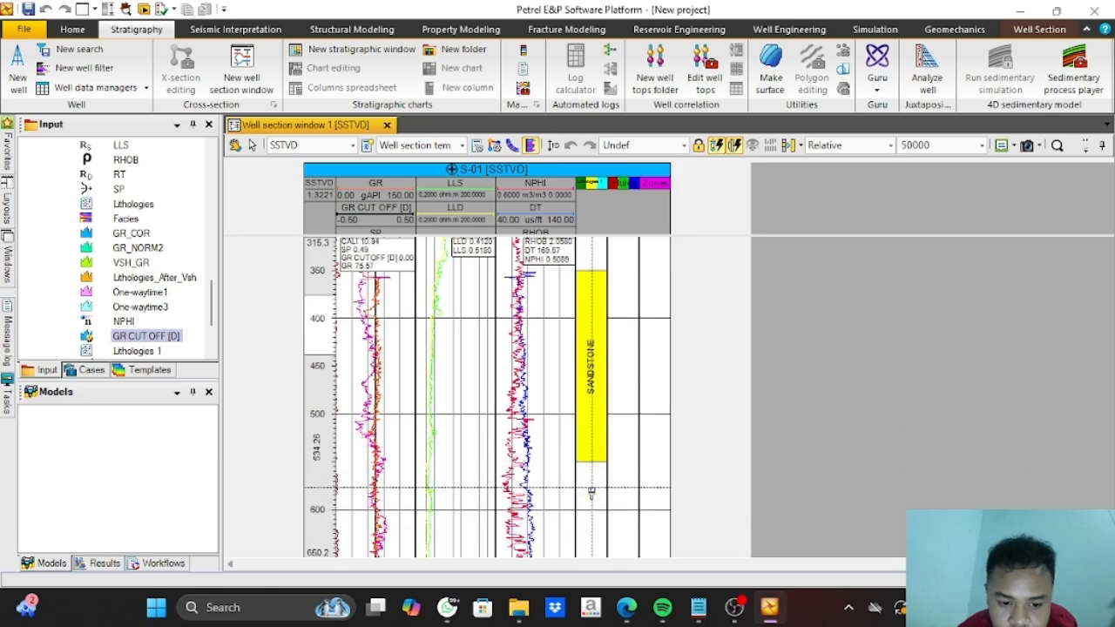
Paint a SHALE interval in the lithology track from about 525 to 565 SSTVD
right_click(589, 405)
click(617, 436)
drag(593, 398, 593, 436)
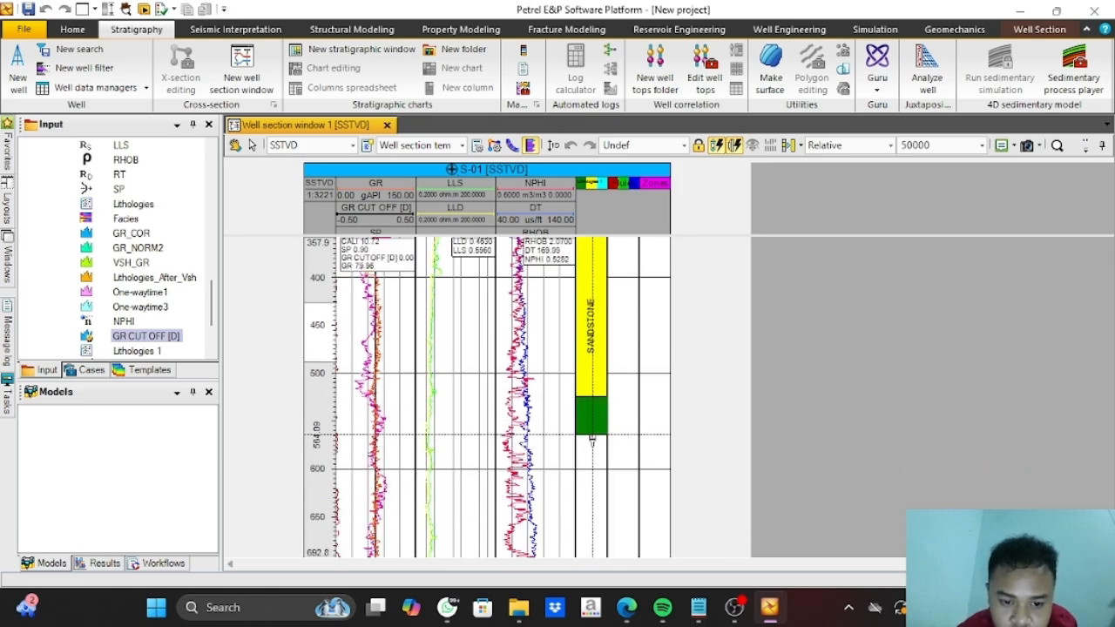
right_click(593, 441)
click(618, 470)
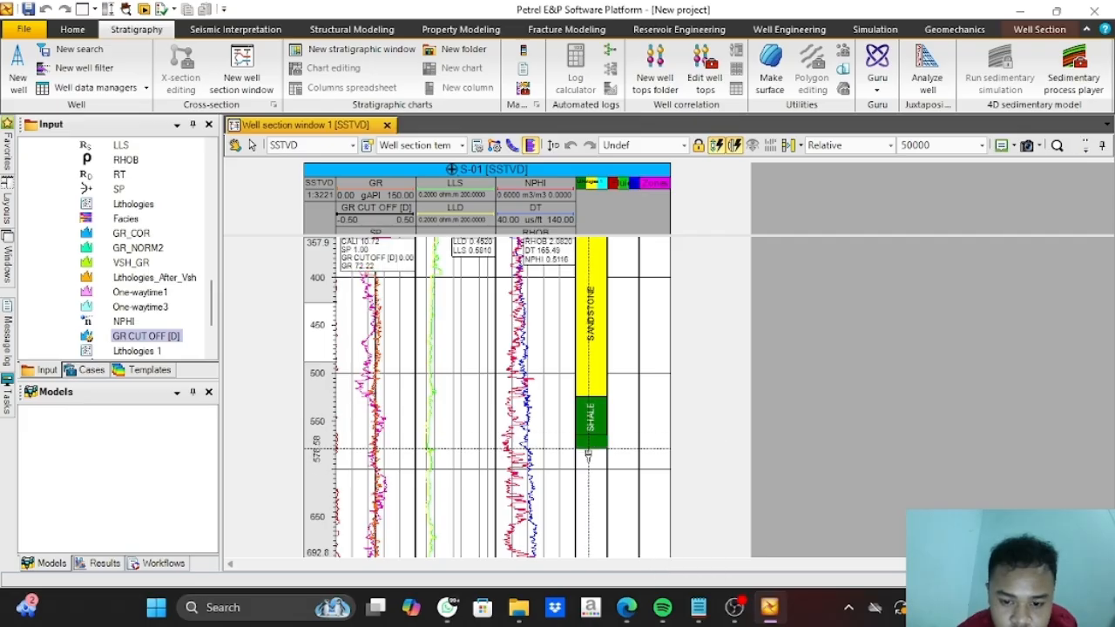
right_click(599, 446)
click(631, 478)
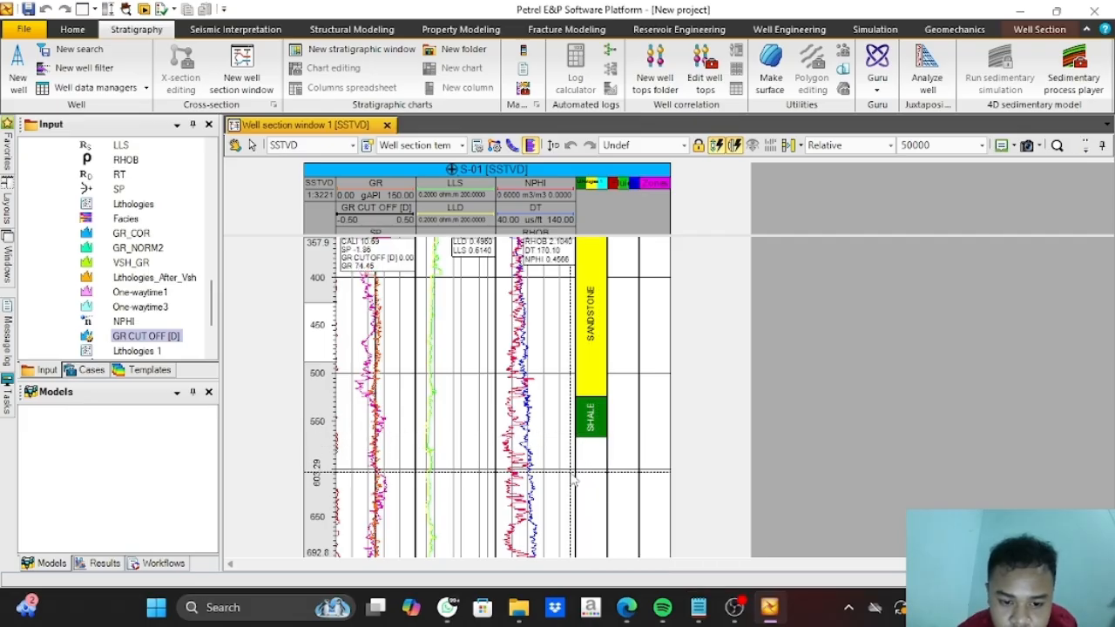
Extend the SHALE to about 605 SSTVD and paint SANDSTONE over its lower part from about 560 to 610
drag(584, 475, 584, 436)
right_click(585, 442)
click(590, 483)
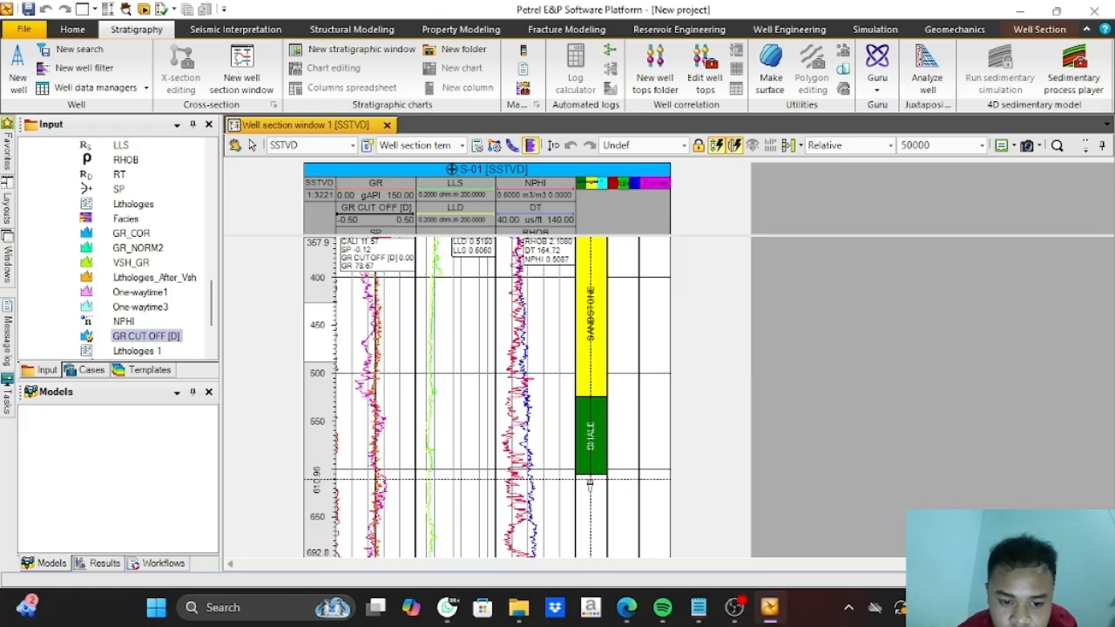
drag(589, 482, 588, 423)
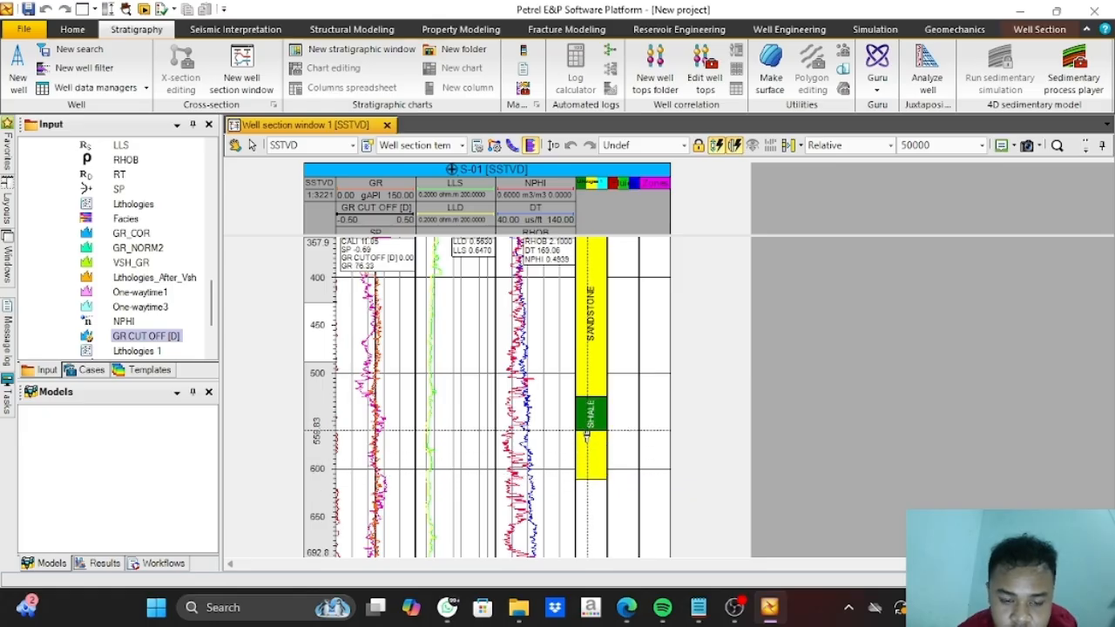
Paint SHALE in the lithology track from about 605 to 650 SSTVD and SANDSTONE from there to about 770
scroll(589, 421, down, 3)
right_click(593, 397)
click(605, 448)
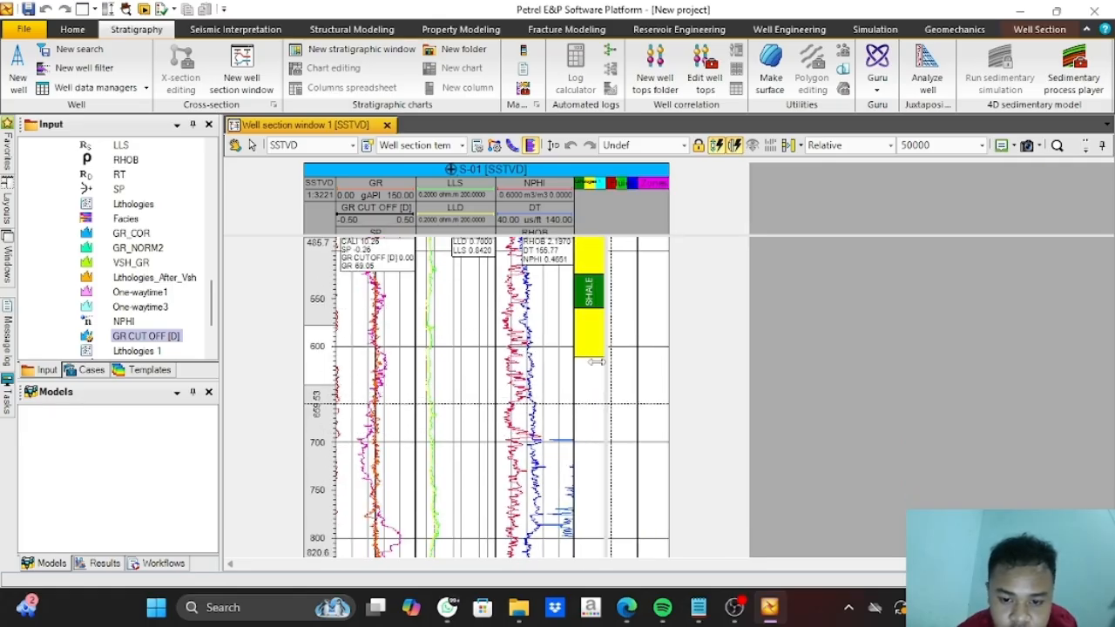
drag(596, 352, 595, 507)
right_click(598, 401)
click(627, 468)
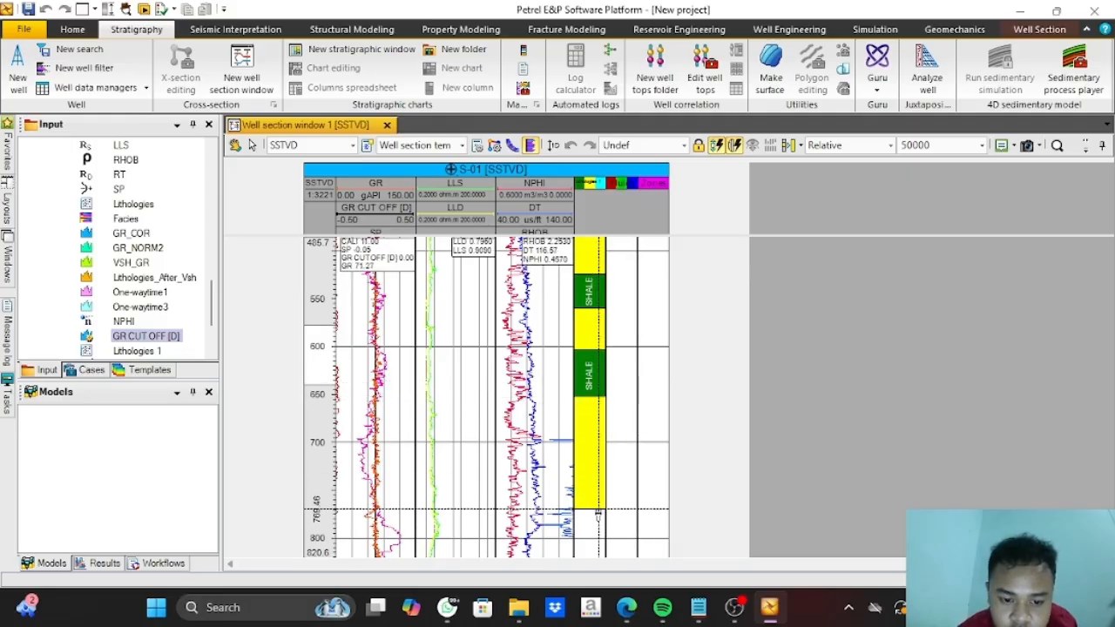
Paint a SHALE interval in the lithology track from about 765 to 925 SSTVD
scroll(595, 507, down, 2)
scroll(595, 497, down, 1)
right_click(592, 446)
click(623, 476)
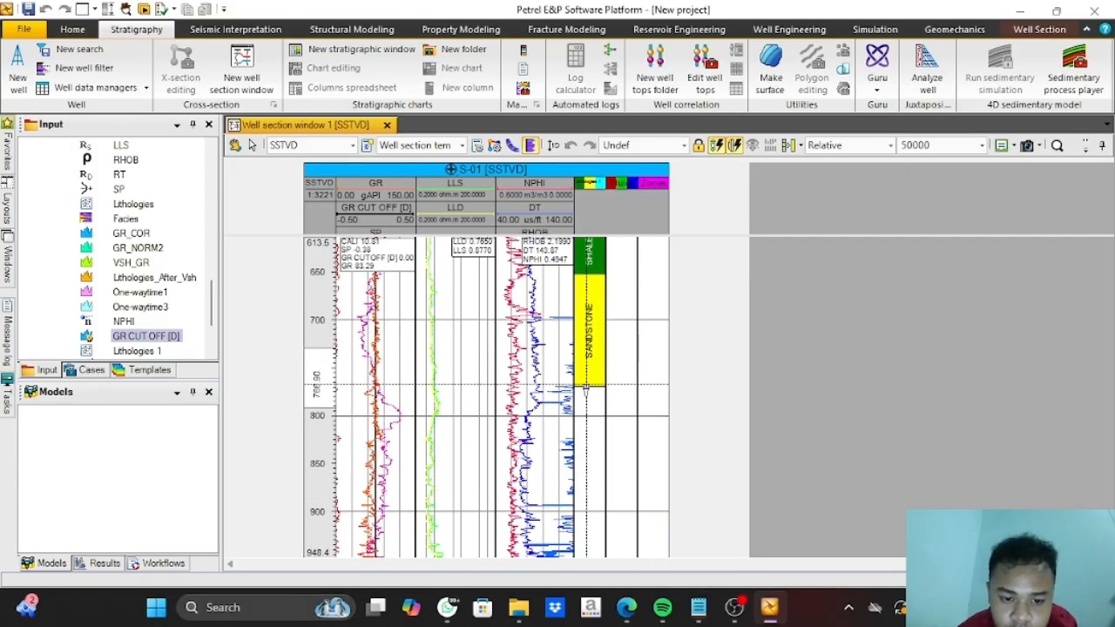
drag(586, 390, 586, 533)
Paint a SANDSTONE interval in the lithology track from about 920 to 1155 SSTVD
scroll(587, 533, down, 3)
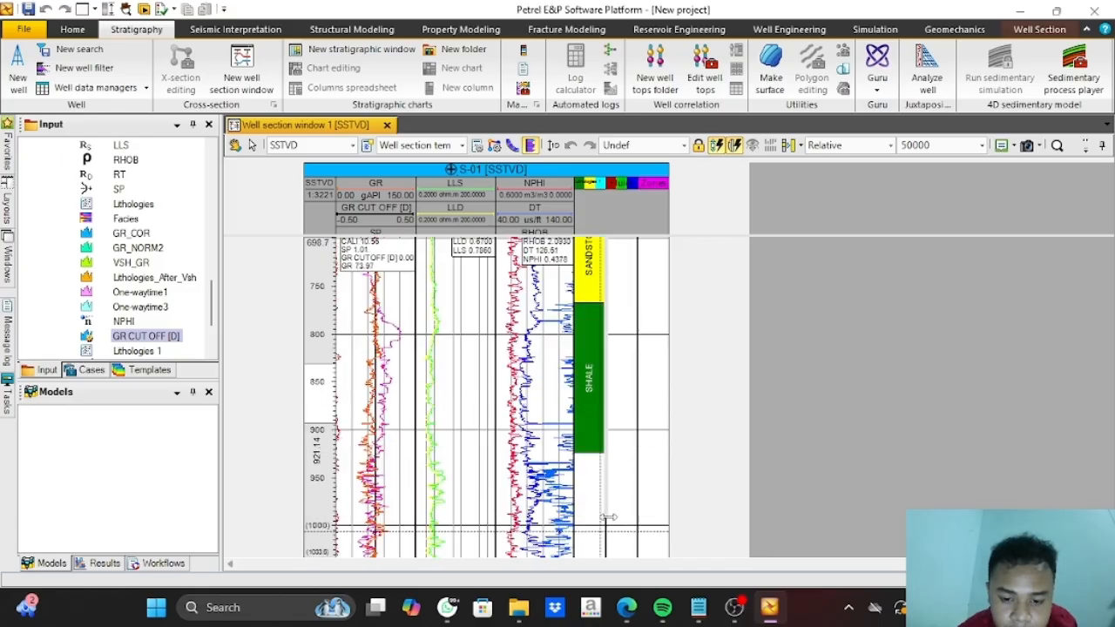
right_click(590, 438)
click(619, 487)
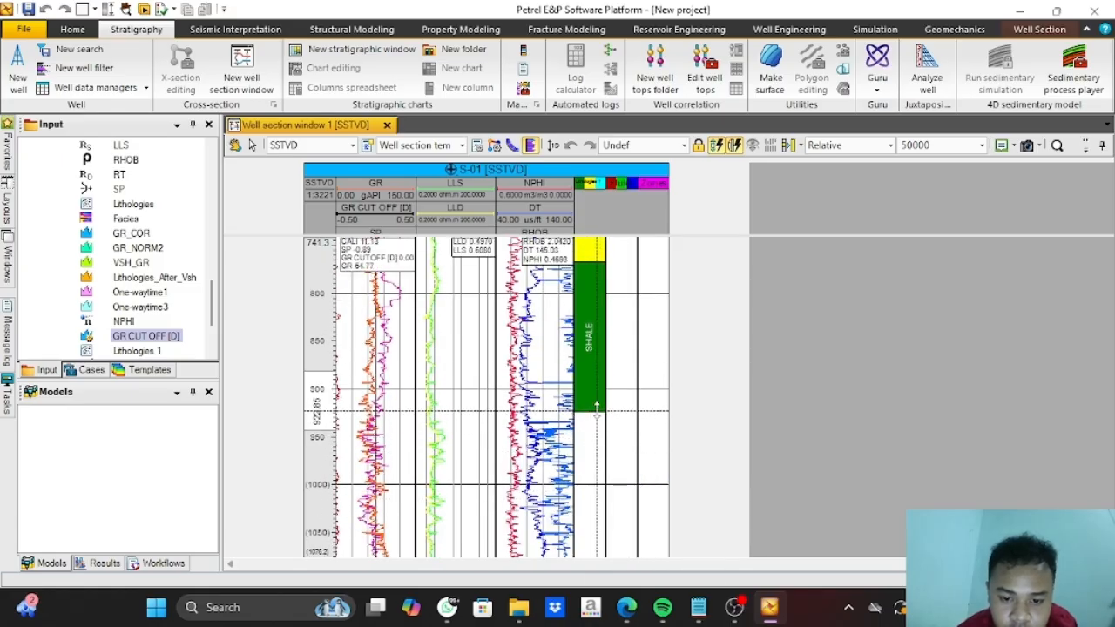
mouse_move(597, 409)
mouse_down()
mouse_move(605, 525)
mouse_move(588, 540)
mouse_up()
scroll(587, 540, down, 3)
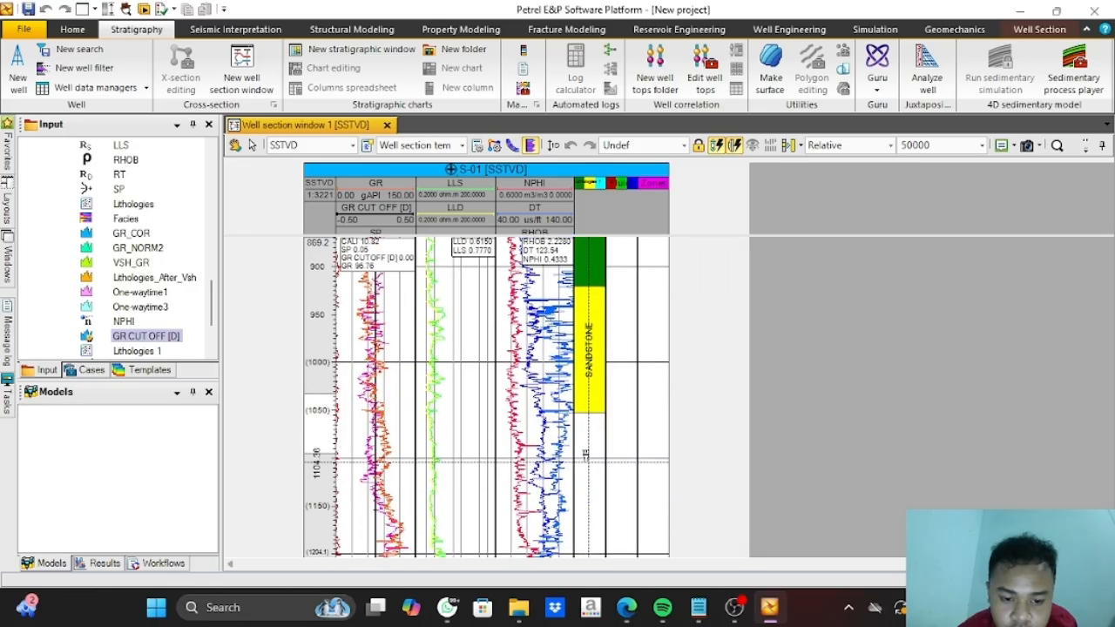
drag(588, 406, 583, 514)
Paint a SHALE interval in the lithology track from about 1135 to 1205 SSTVD
right_click(586, 502)
click(616, 495)
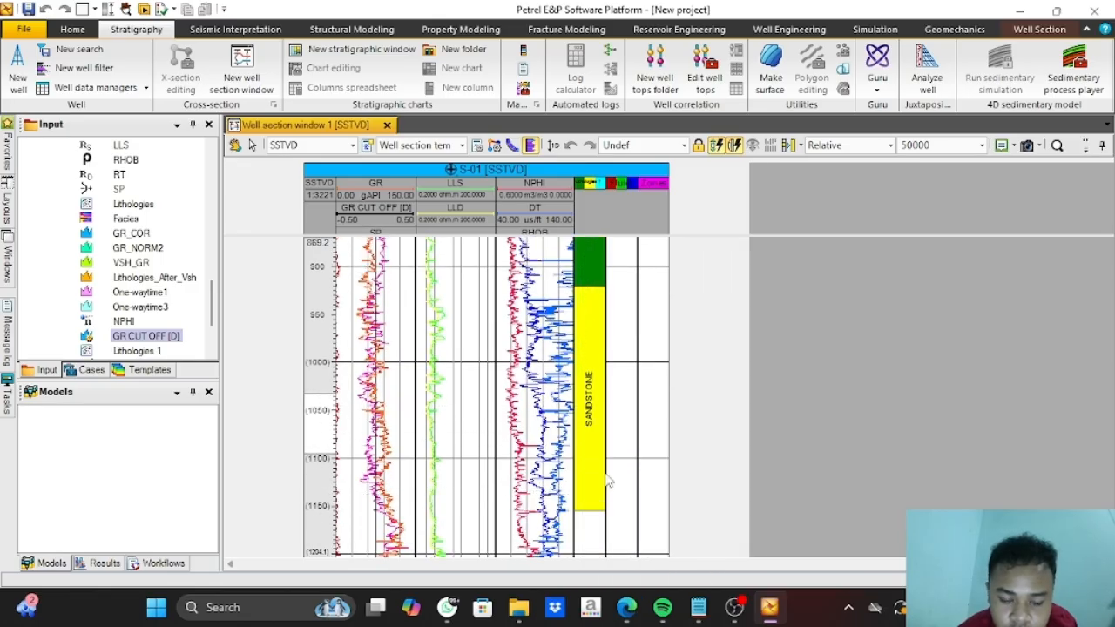
scroll(601, 466, down, 3)
drag(597, 427, 597, 477)
Paint a continuous SANDSTONE interval in the lithology track from about 1205 to 1605 SSTVD
scroll(596, 477, down, 3)
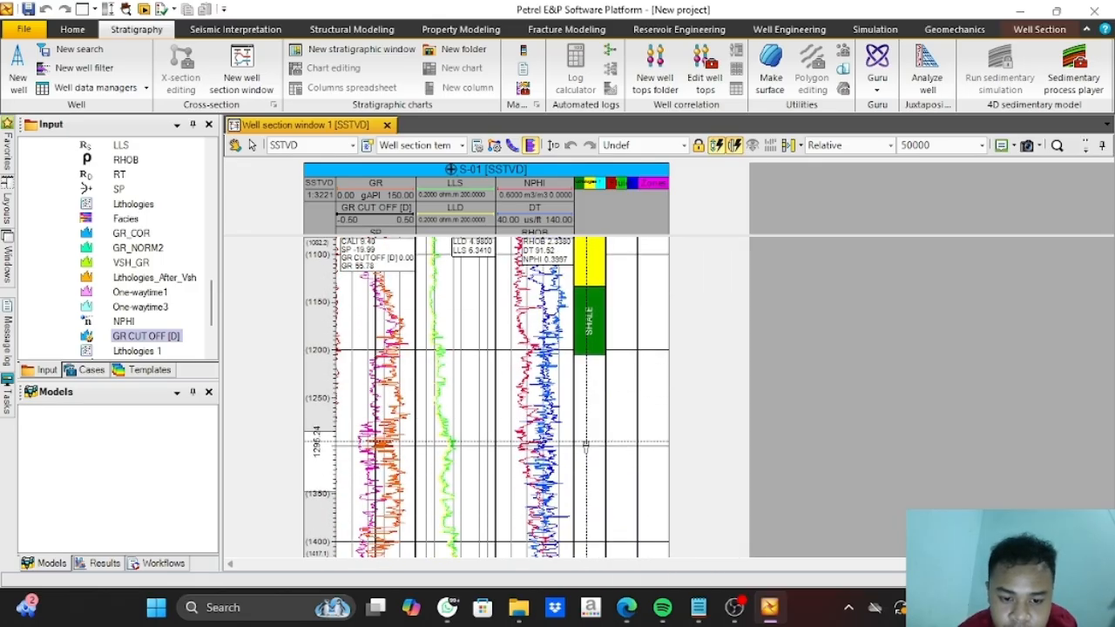
right_click(589, 444)
click(620, 491)
drag(589, 350, 589, 510)
scroll(589, 511, down, 3)
drag(590, 365, 592, 494)
scroll(593, 491, down, 3)
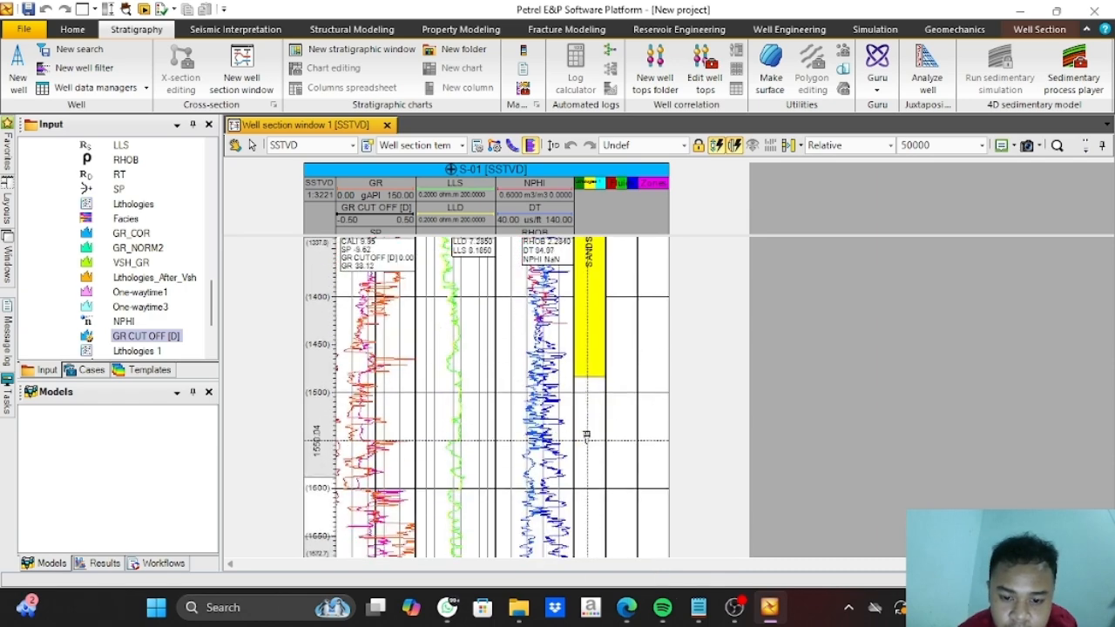
drag(591, 368, 593, 492)
scroll(593, 493, down, 2)
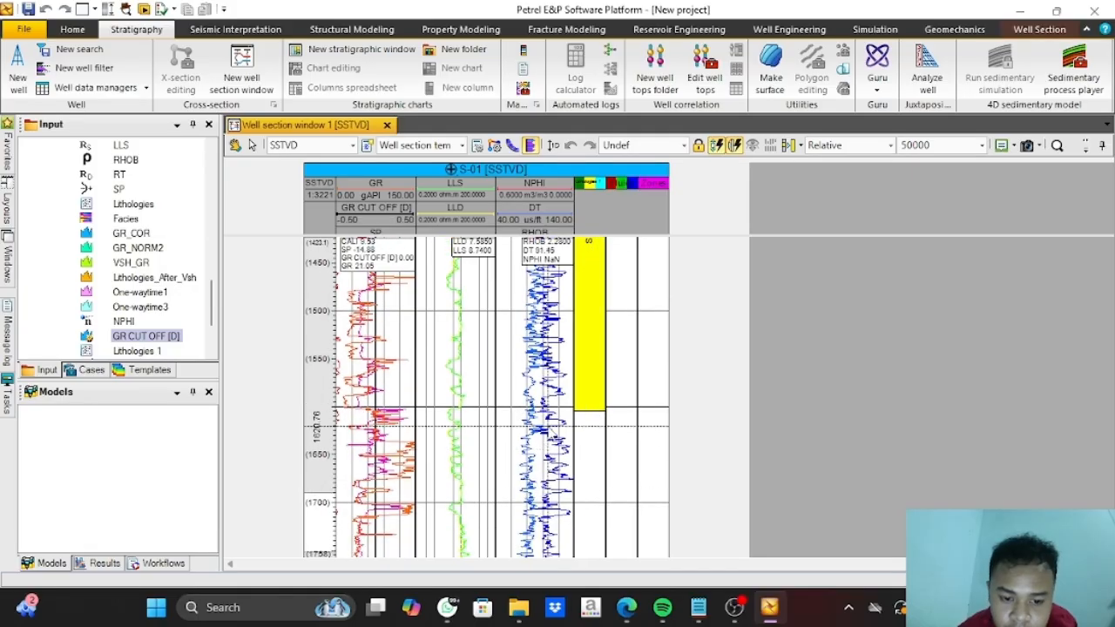
Extend the SANDSTONE interval in the lithology track from about 1605 down to 1790 SSTVD at the base of the logs
drag(588, 400, 595, 516)
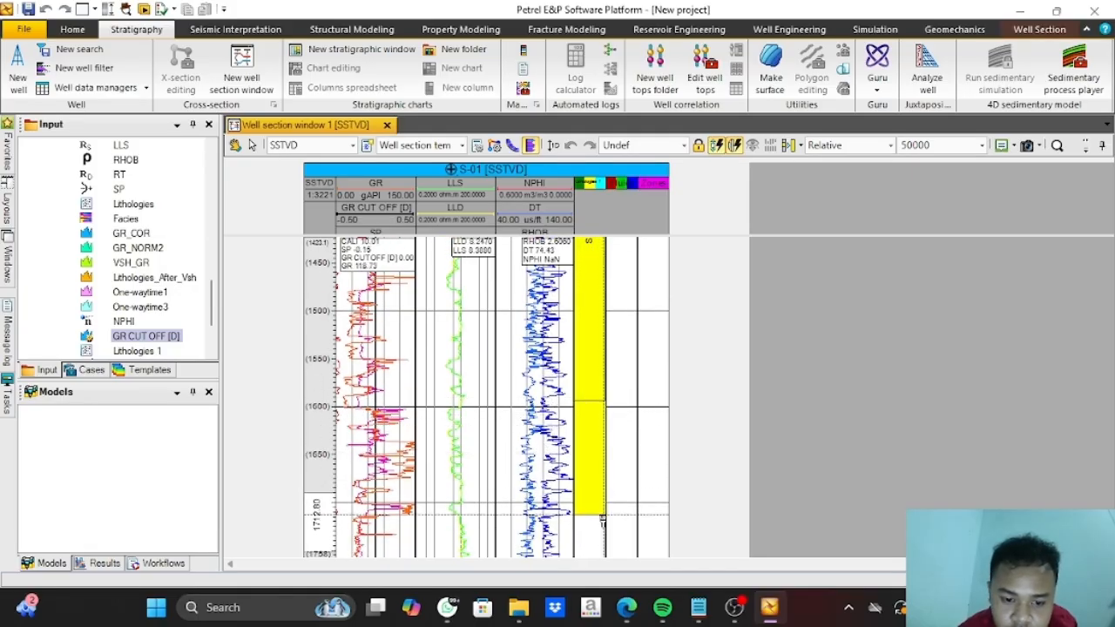
scroll(593, 513, down, 3)
drag(592, 392, 597, 468)
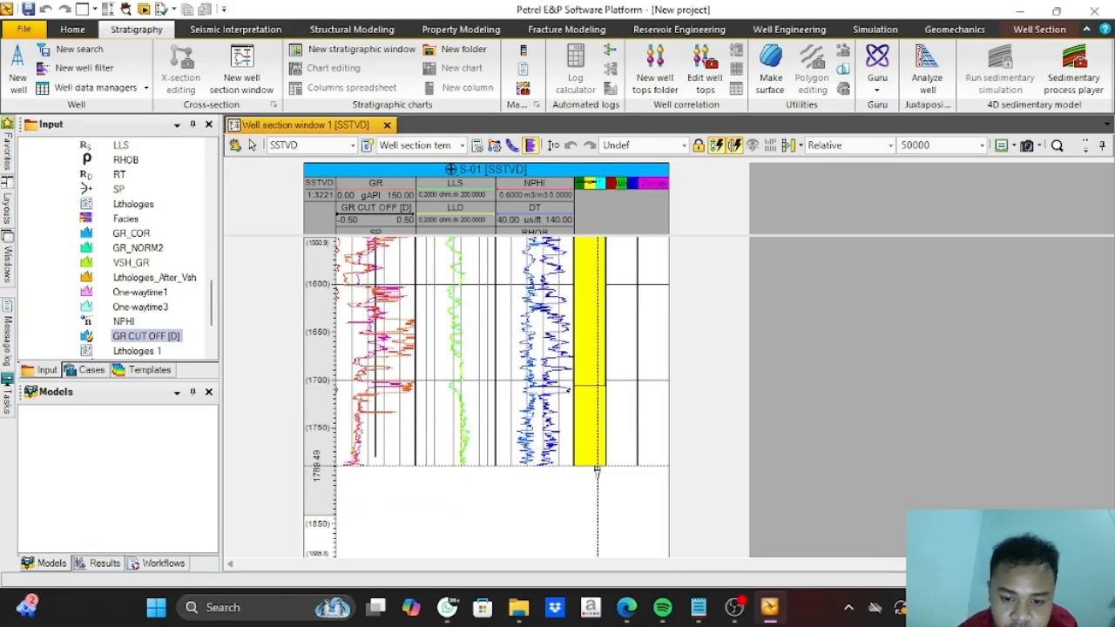
scroll(638, 385, up, 4)
scroll(624, 368, up, 20)
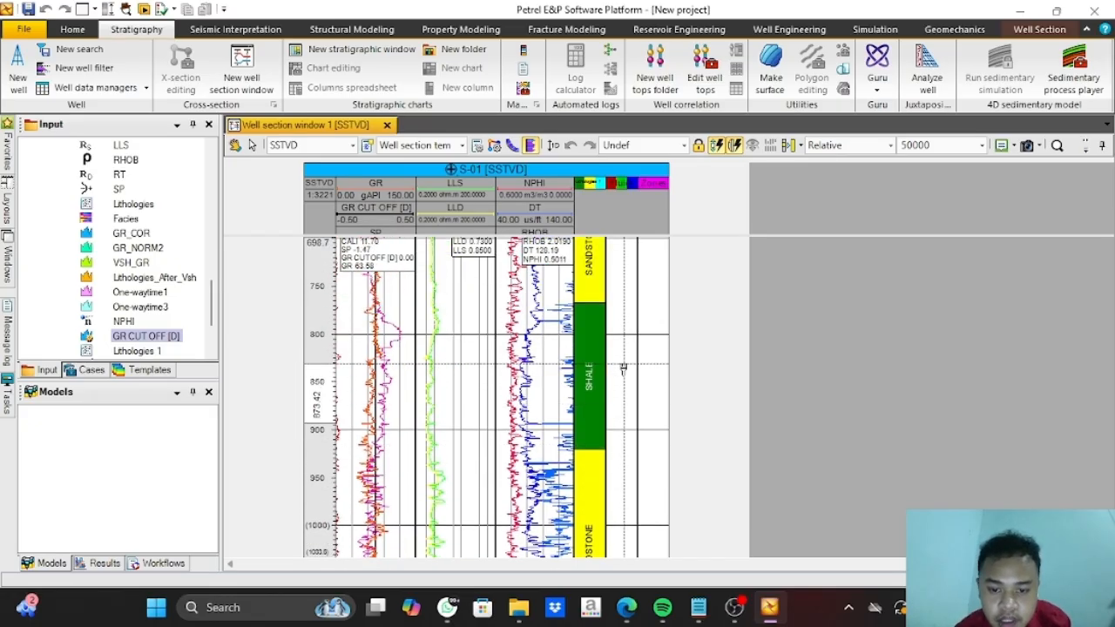
scroll(624, 369, up, 3)
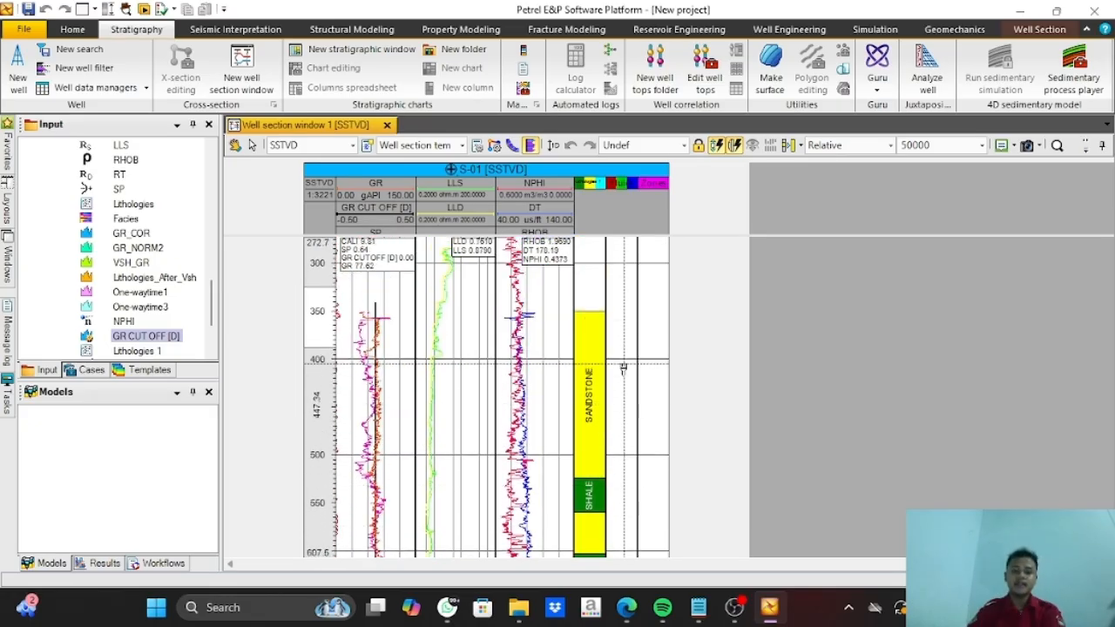
scroll(623, 368, up, 5)
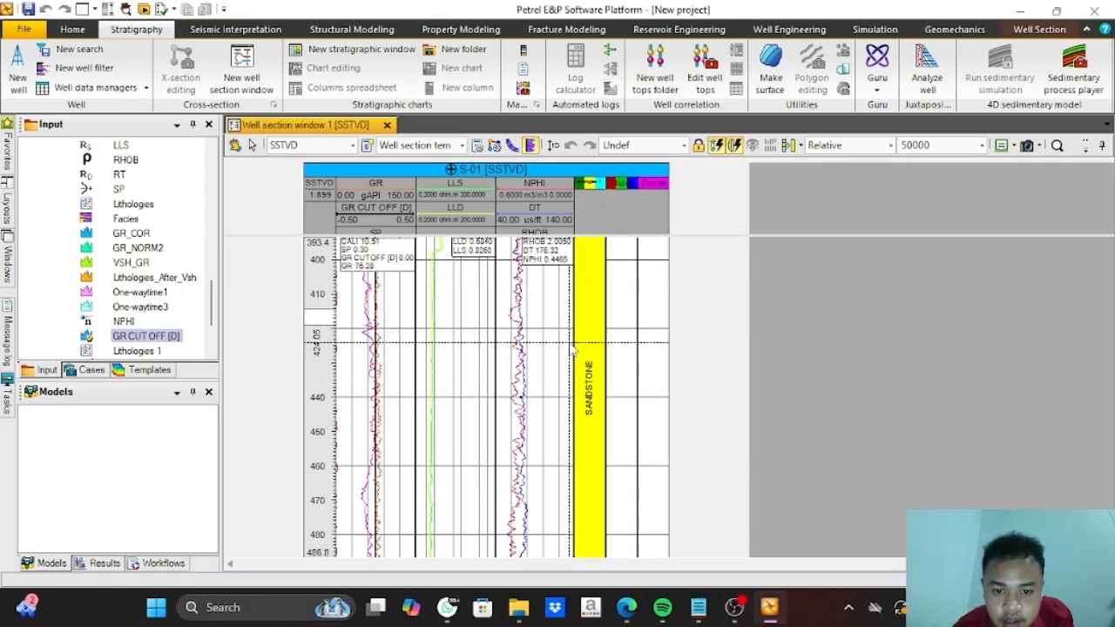
scroll(546, 375, up, 3)
scroll(536, 364, up, 4)
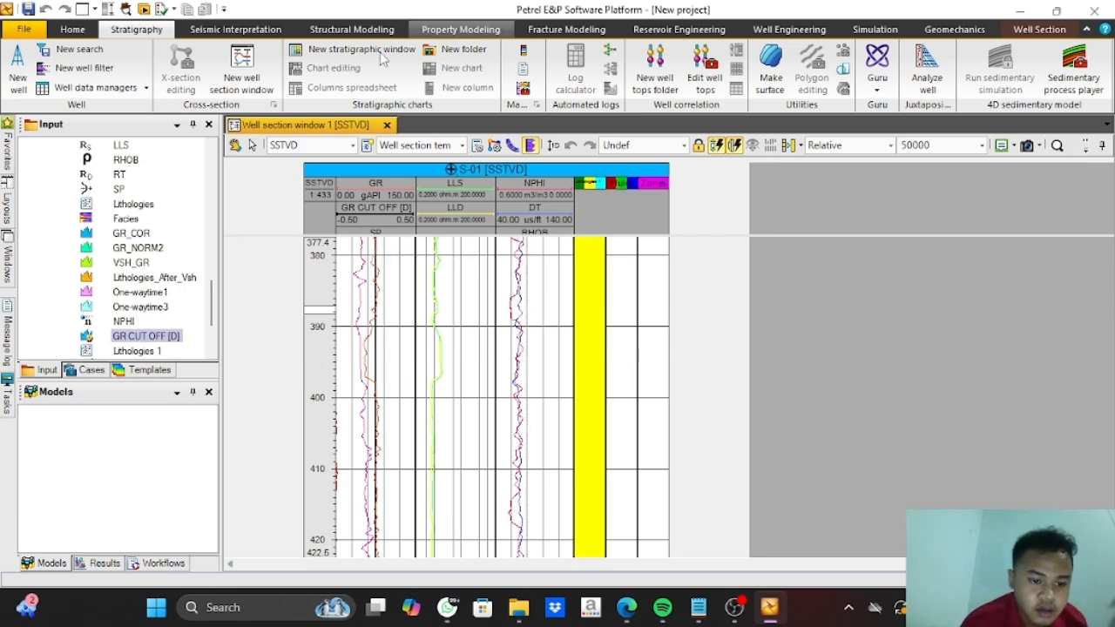
click(477, 145)
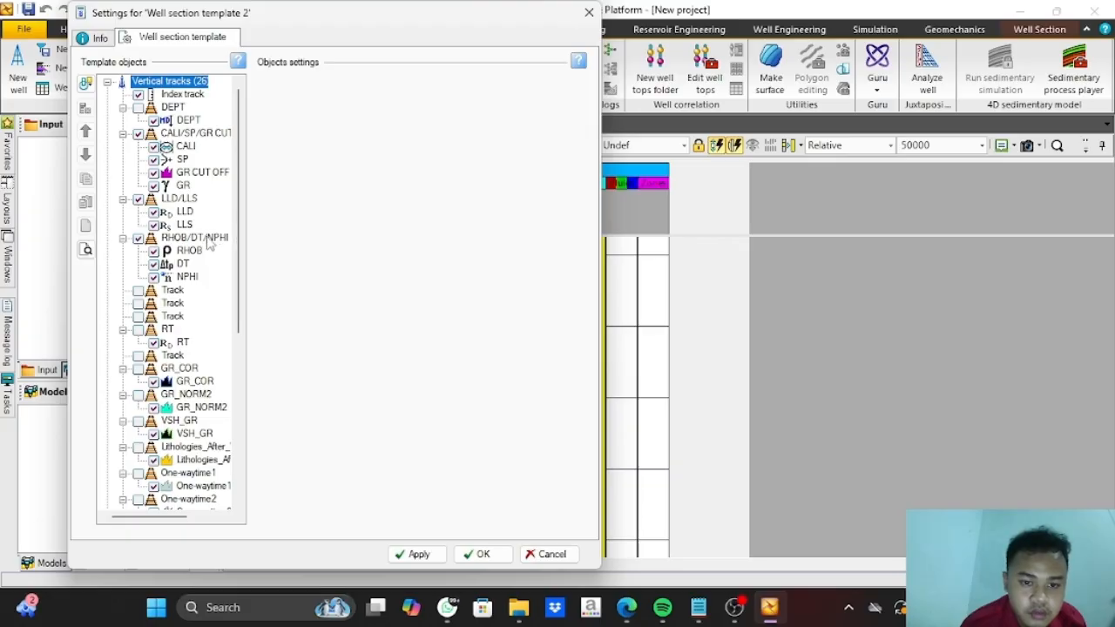
click(200, 238)
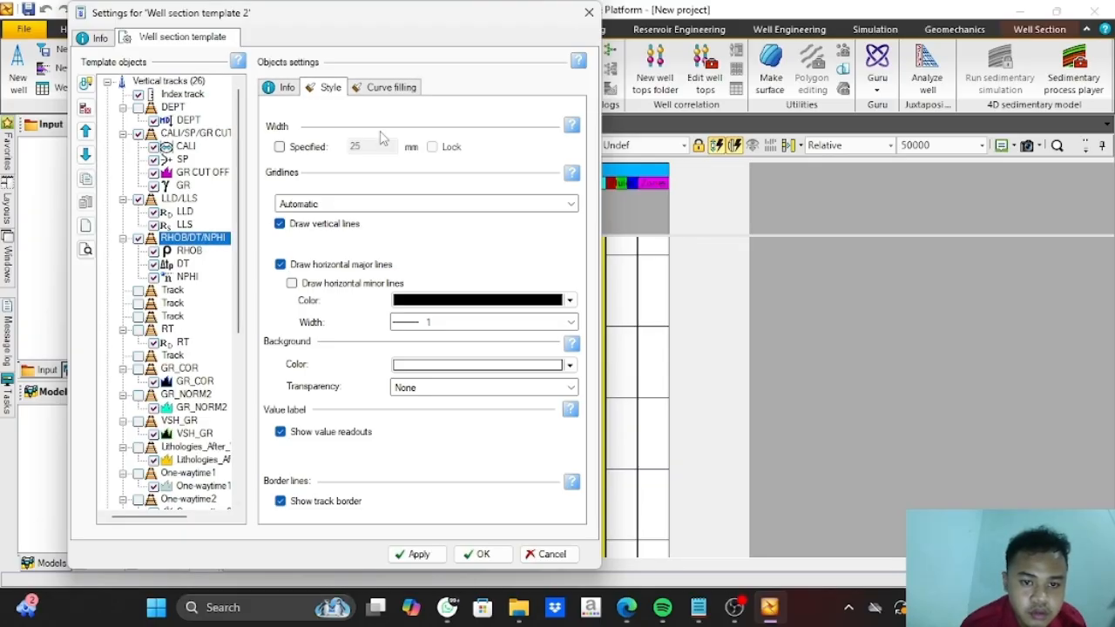
click(392, 88)
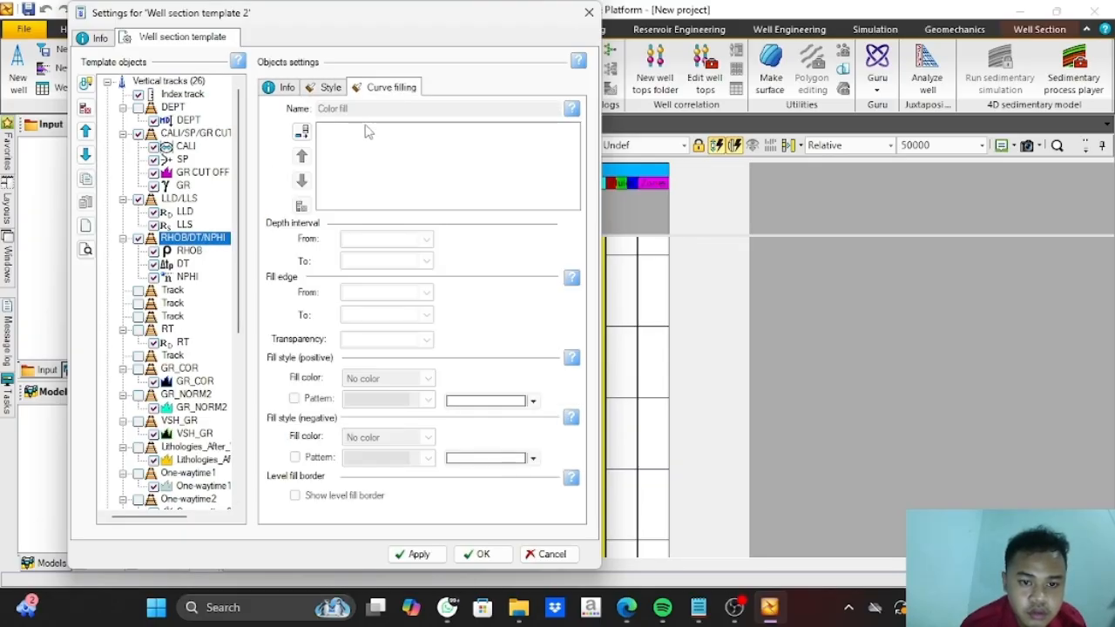
click(302, 133)
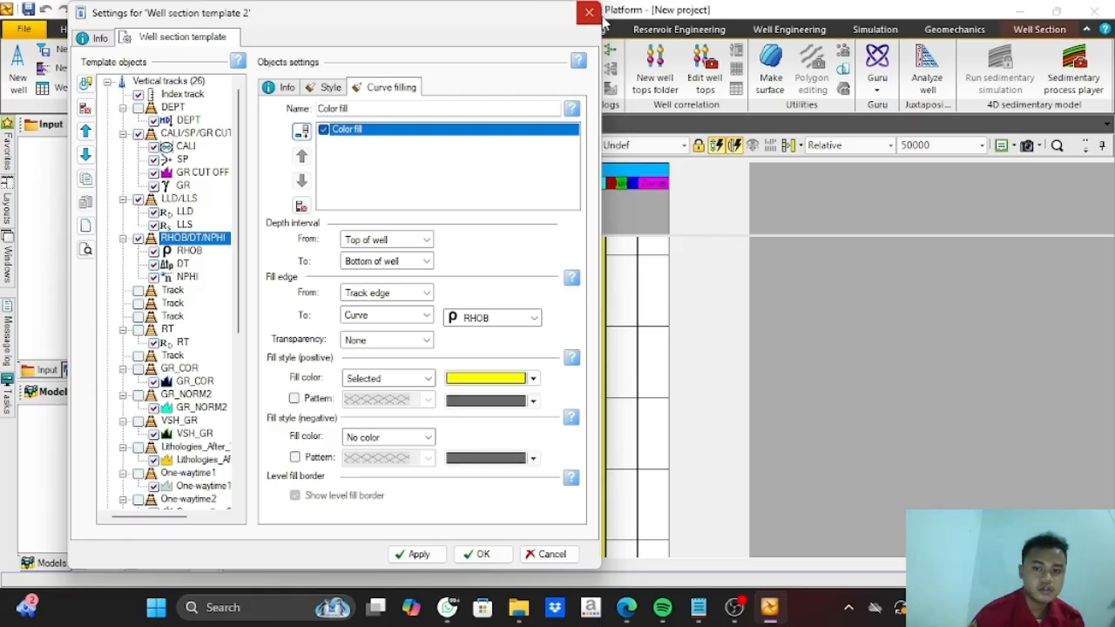
click(590, 13)
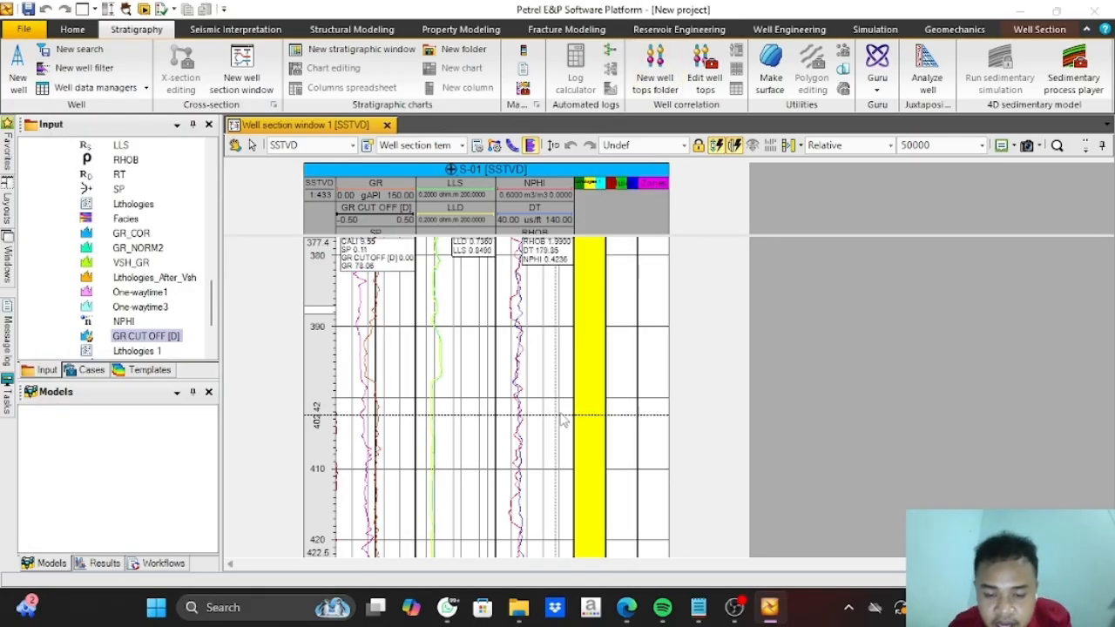
Add a new curve filling to the RHOB/DT/NPHI track in the well section template settings
scroll(551, 364, up, 3)
scroll(551, 365, up, 4)
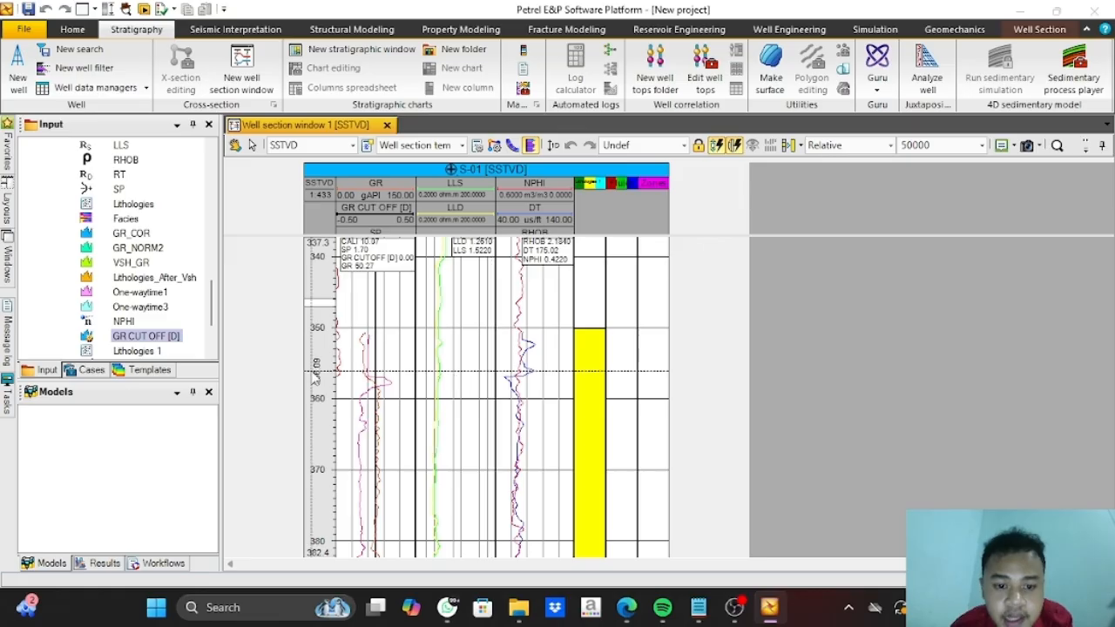
click(476, 147)
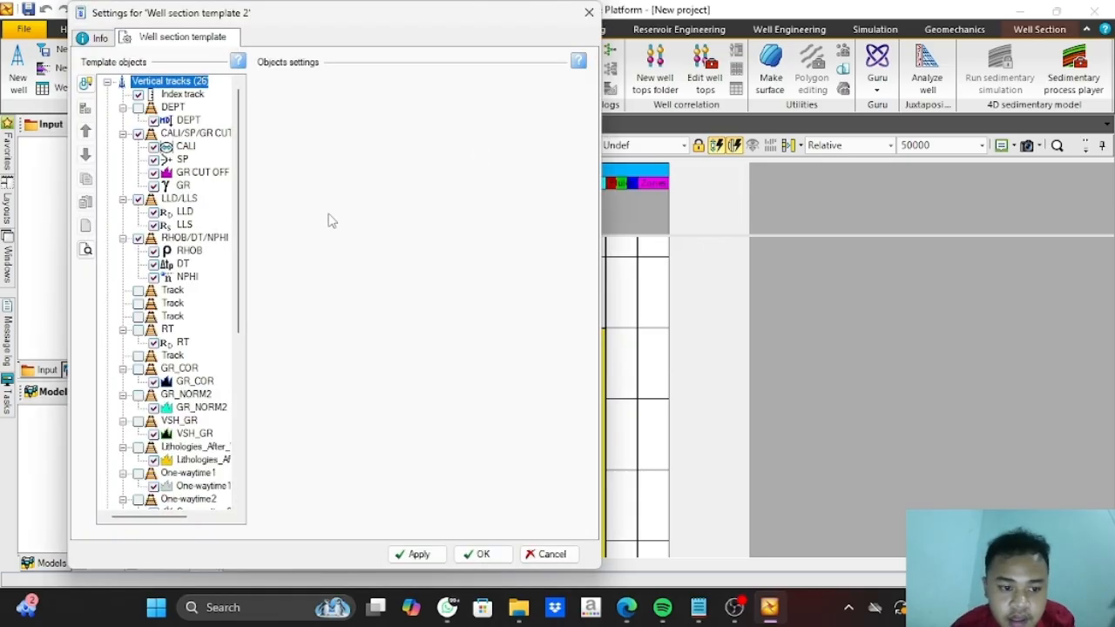
click(197, 237)
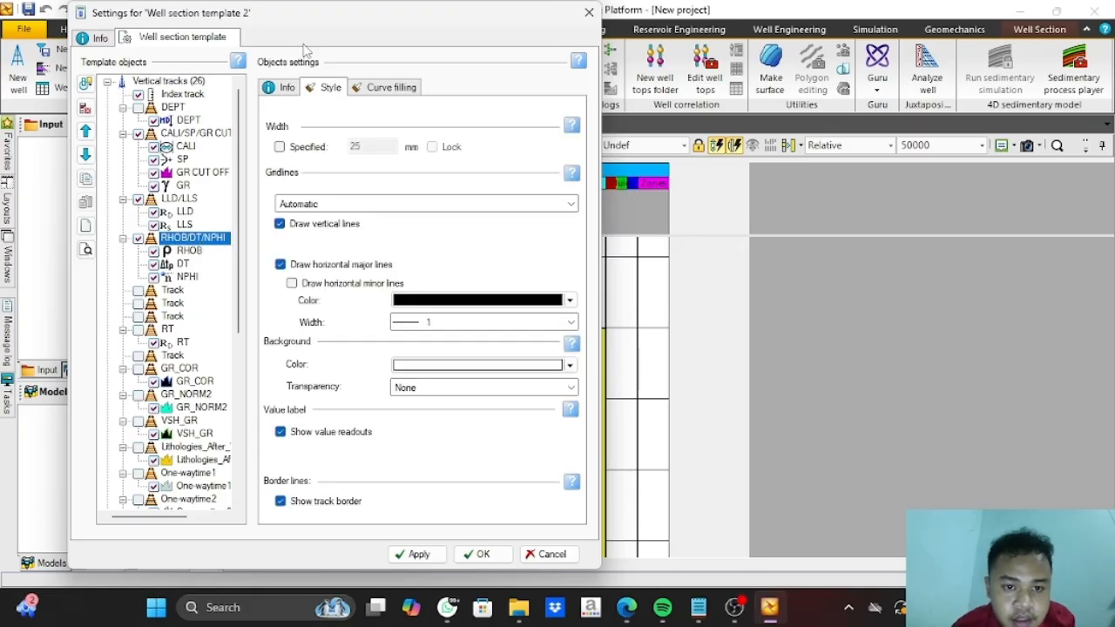
click(396, 90)
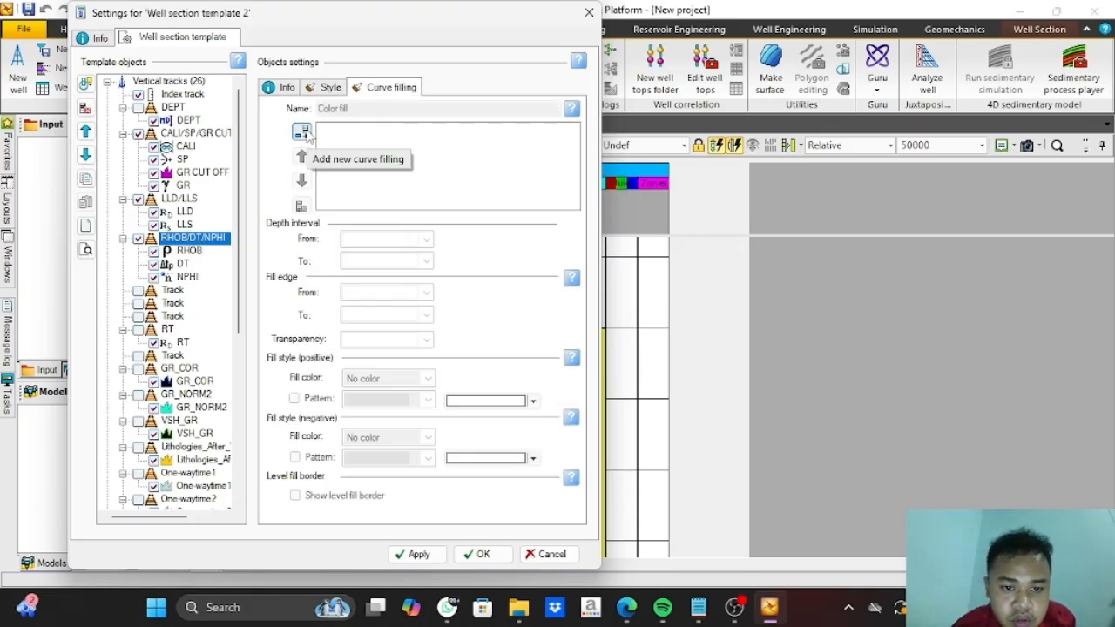
click(302, 131)
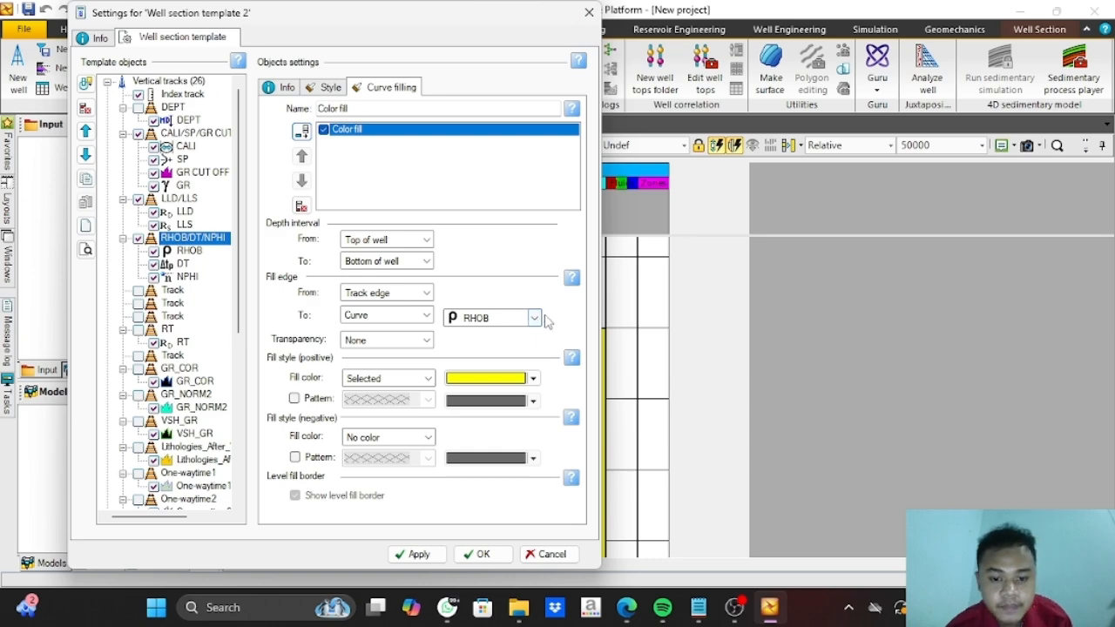
Set the curve filling's edges from the NPHI curve to the RHOB curve and apply the template settings
click(535, 318)
click(558, 324)
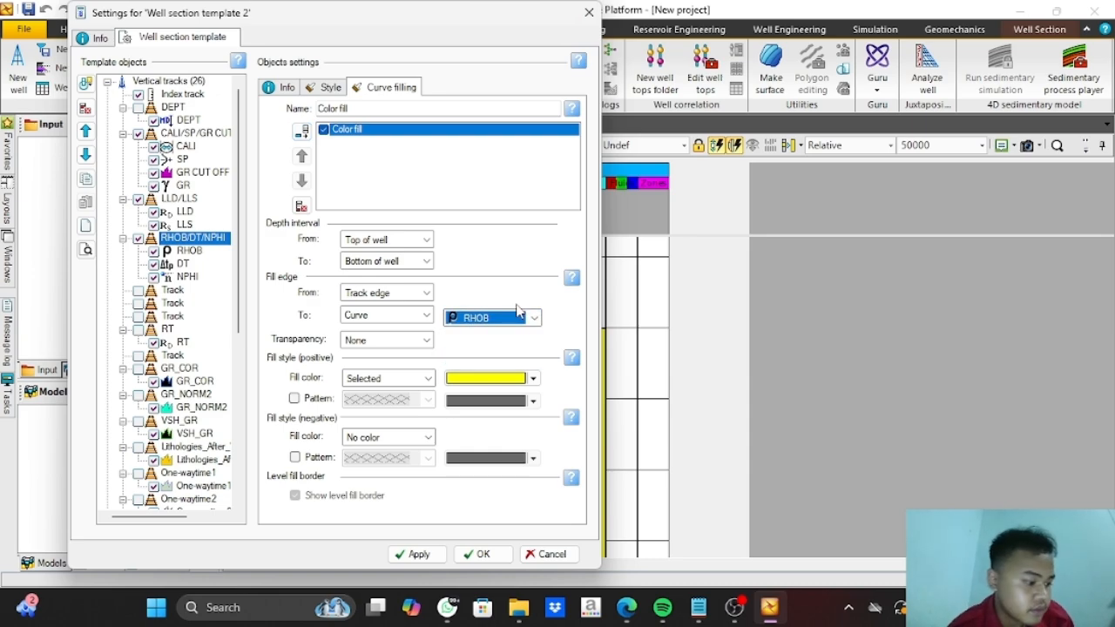
click(426, 292)
click(383, 333)
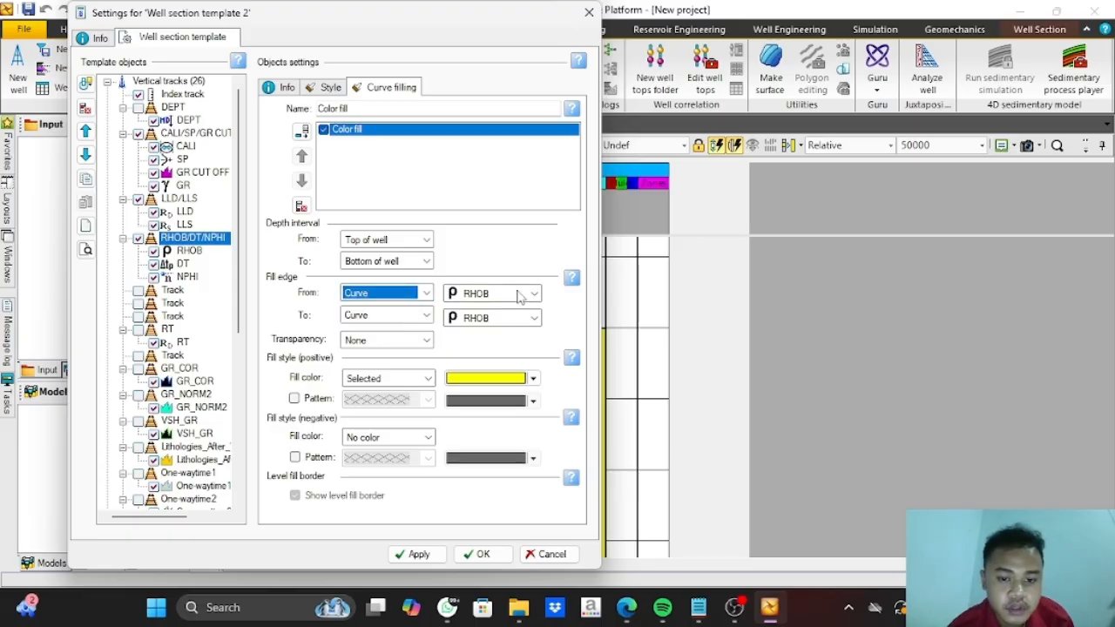
click(533, 294)
click(491, 336)
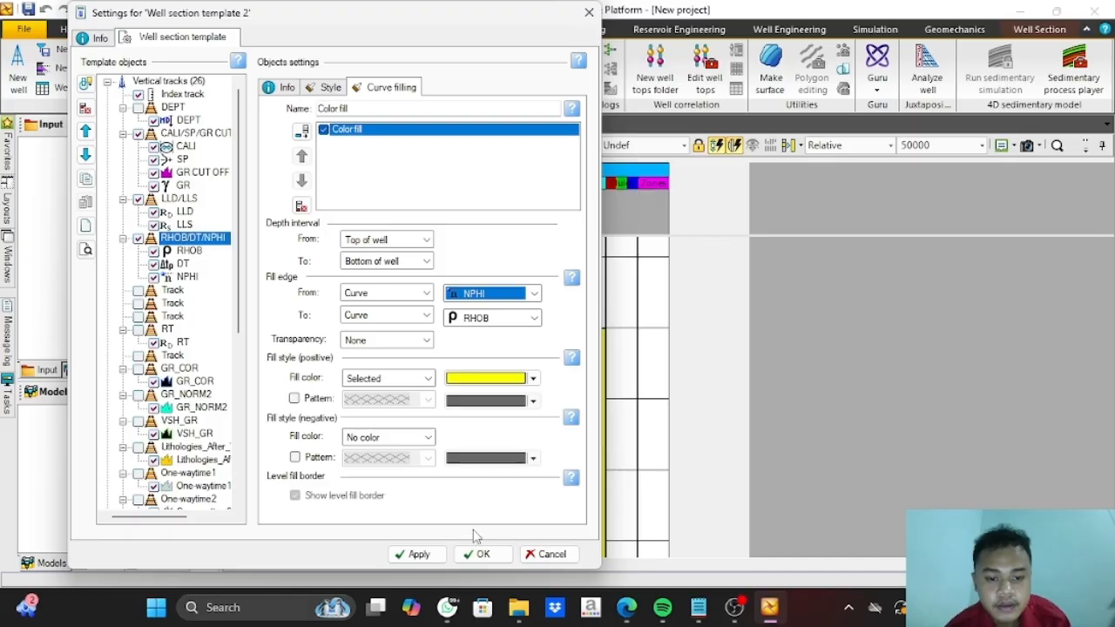
click(482, 554)
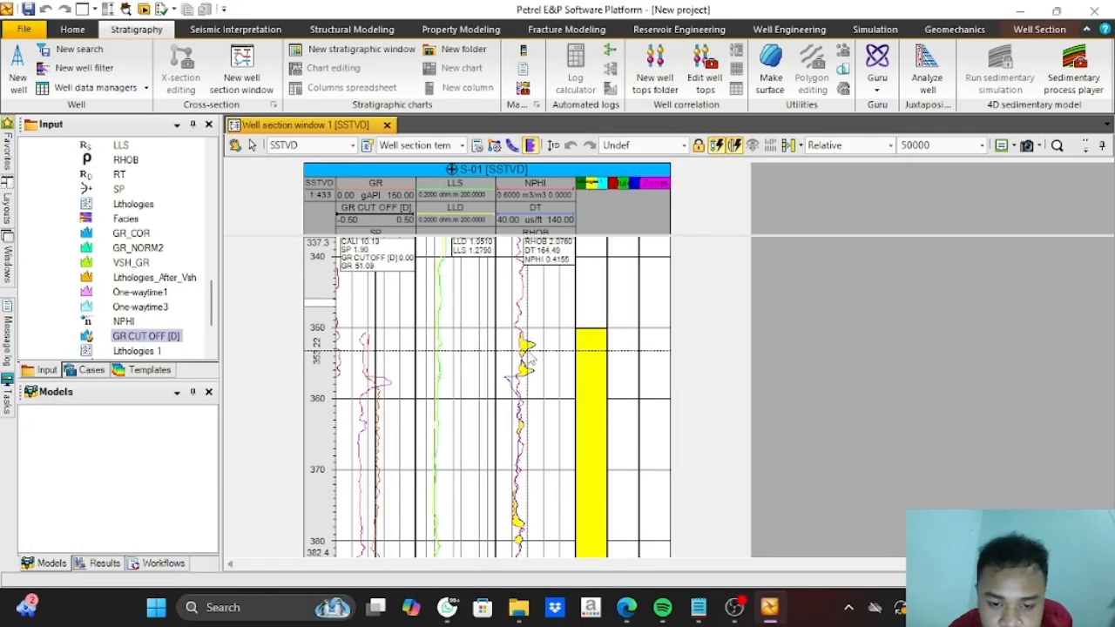
Examine the statistics of the DT log in its settings
right_click(619, 355)
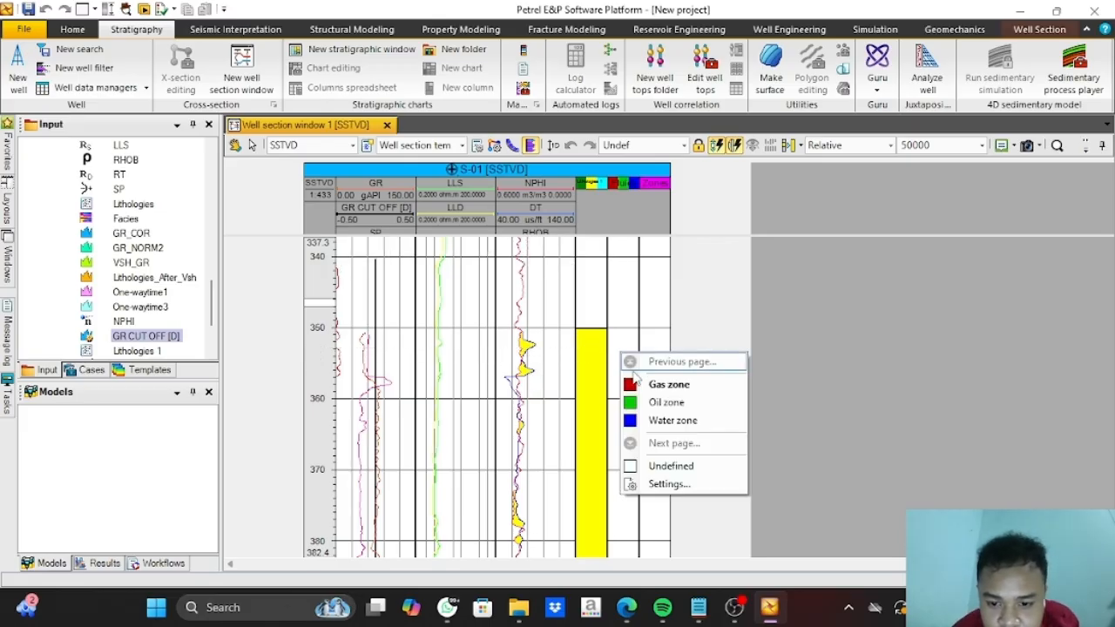
click(617, 340)
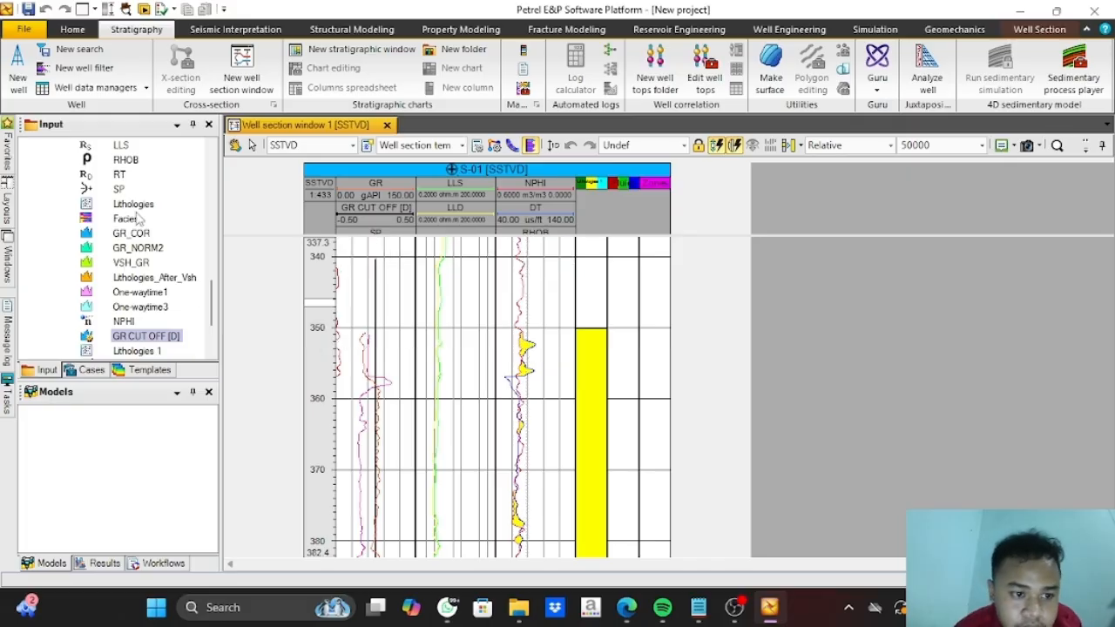
scroll(174, 274, up, 2)
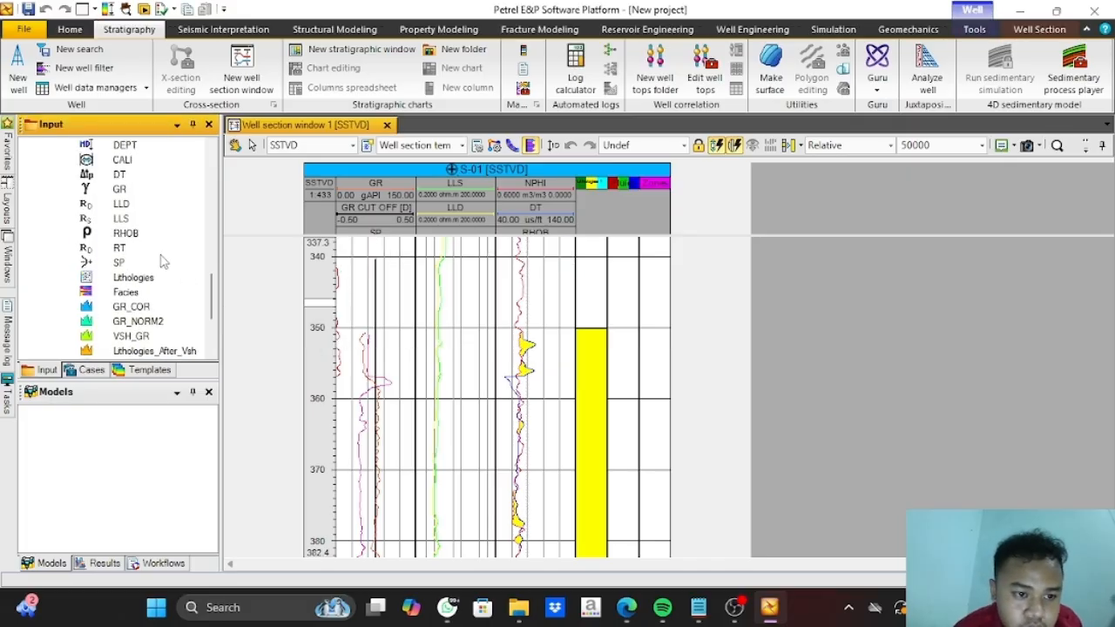
right_click(123, 175)
click(159, 184)
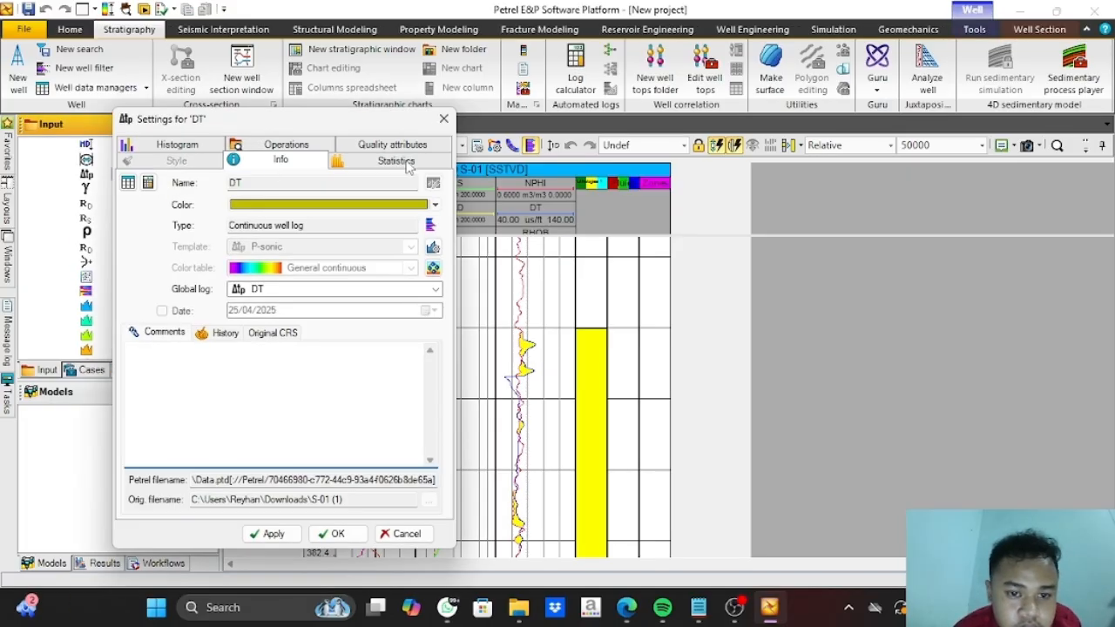
click(402, 162)
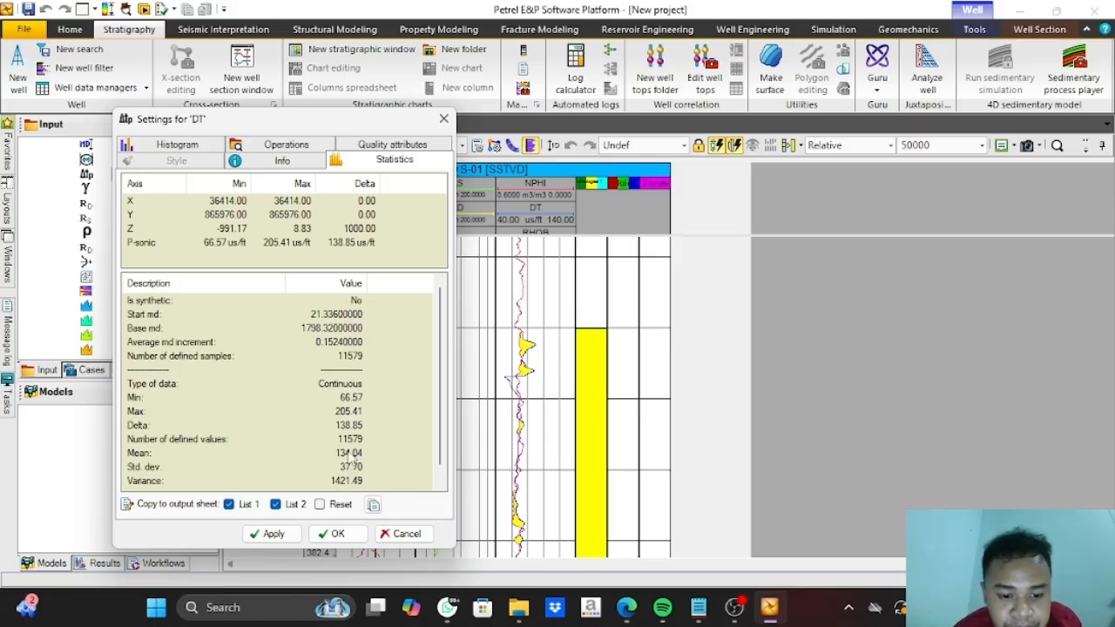
click(339, 535)
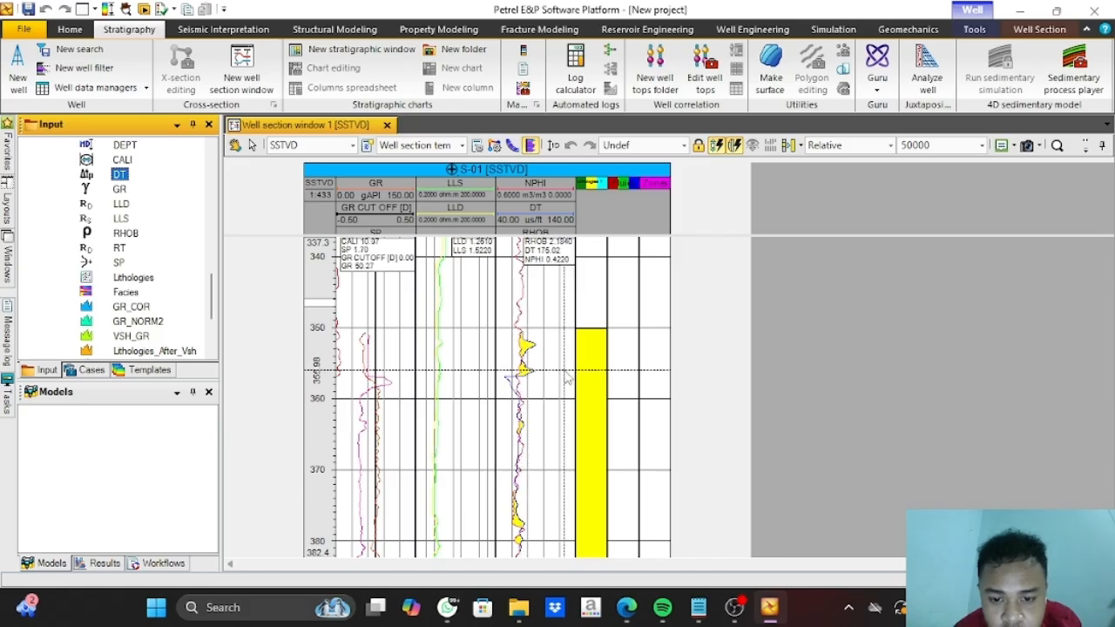
Paint Gas zone intervals in the fluids track at about 350–357, 363–365, 373–378, 379–381 and 384–390 SSTVD
right_click(624, 338)
key(Escape)
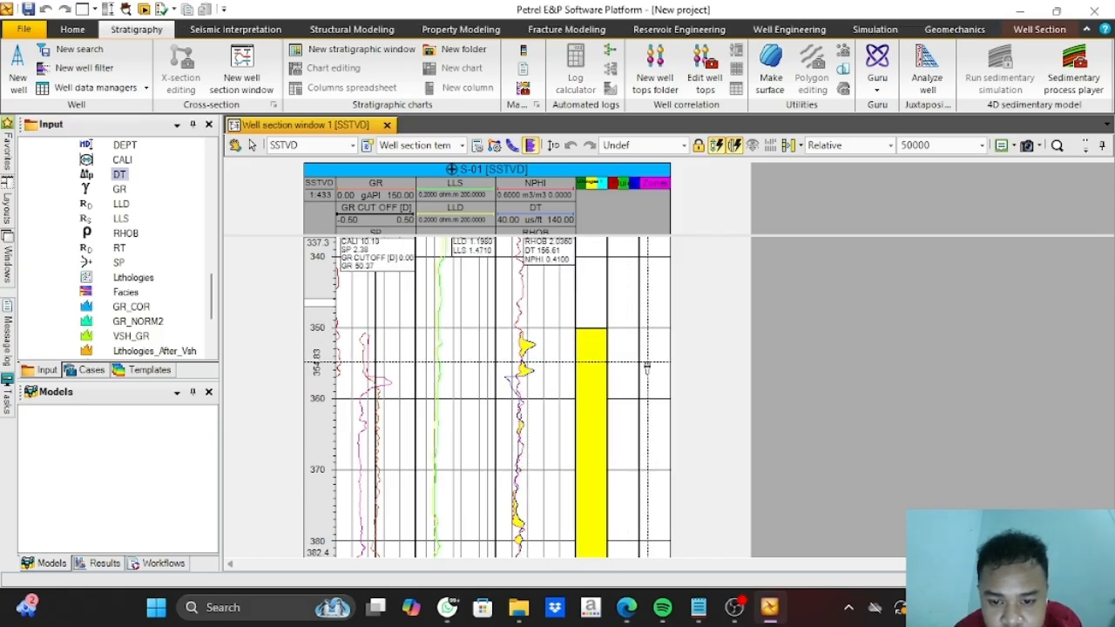
drag(628, 334, 622, 381)
scroll(622, 380, down, 3)
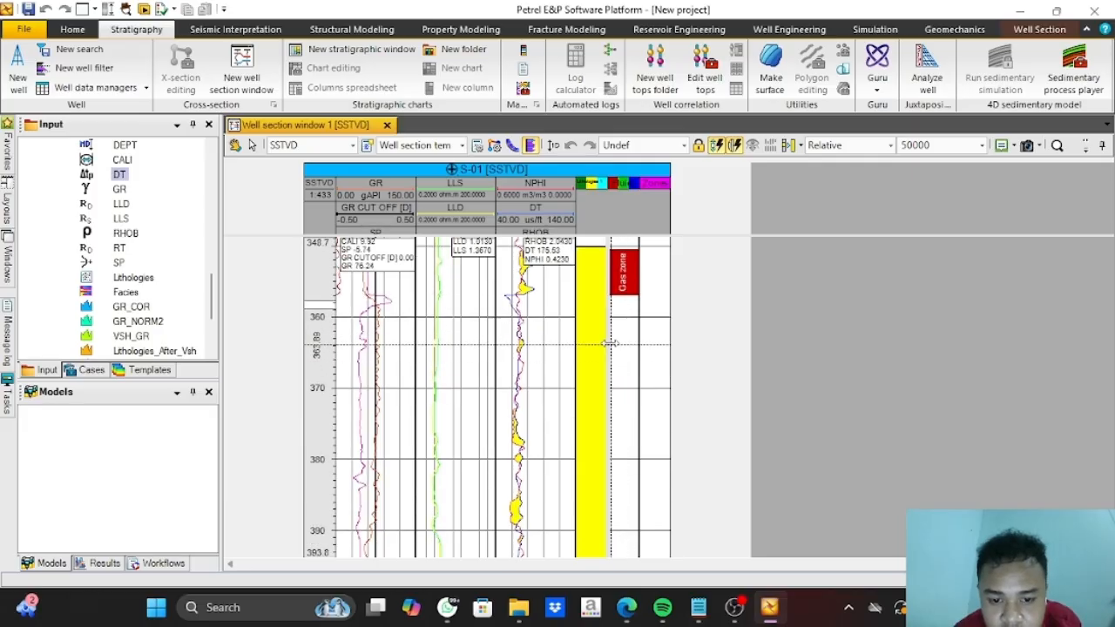
drag(623, 340, 622, 486)
scroll(622, 356, down, 1)
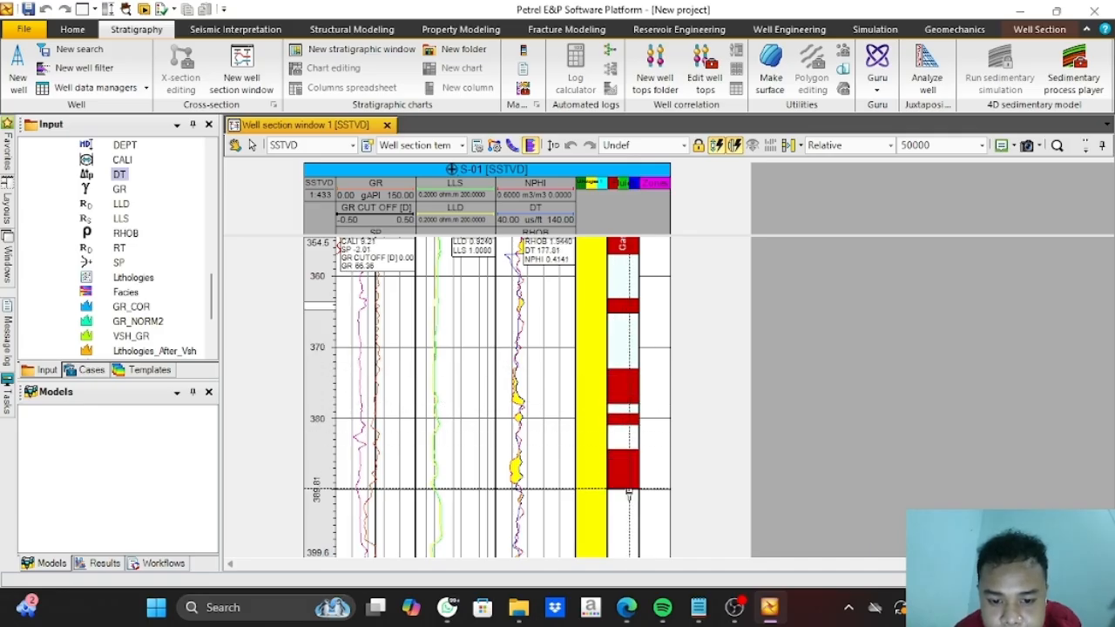
Paint thin Gas zone intervals in the fluids track at about 391–392, 399–401 and 404–406 SSTVD
scroll(622, 486, down, 3)
drag(621, 414, 623, 405)
scroll(622, 418, down, 3)
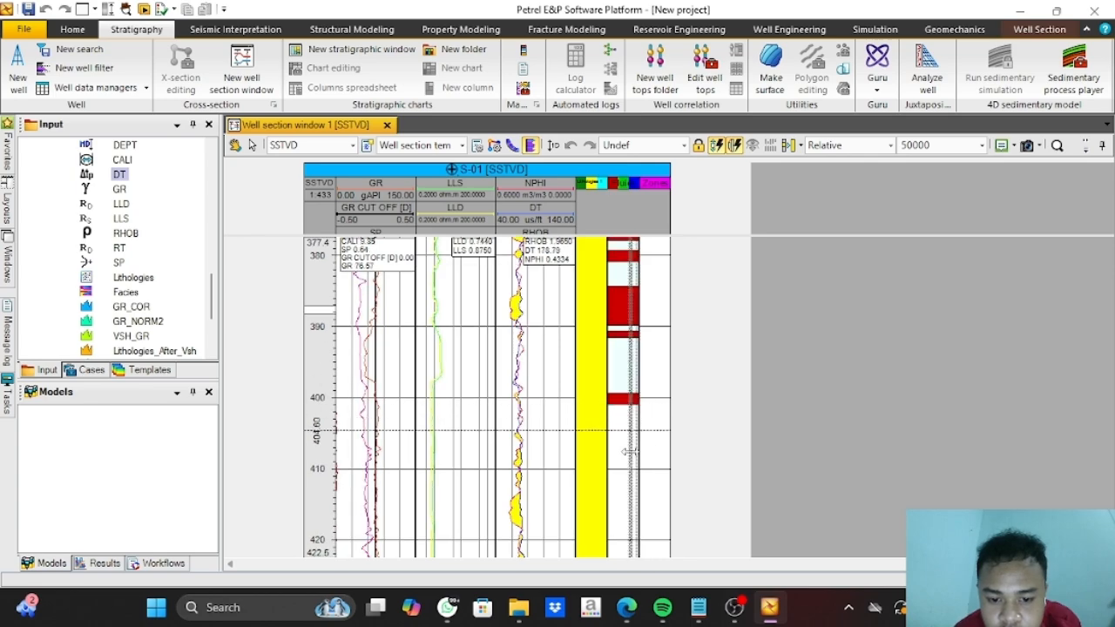
mouse_move(630, 451)
mouse_down()
mouse_move(642, 442)
mouse_move(622, 443)
mouse_up()
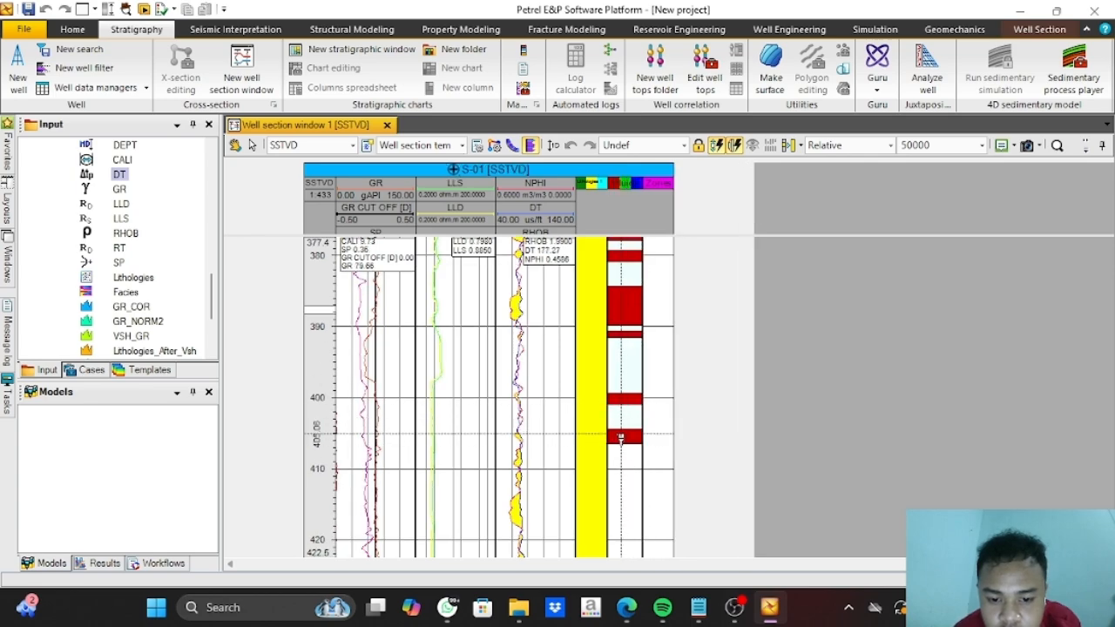
Paint a continuous Gas zone interval in the fluids track from about 407 to 451 SSTVD
scroll(621, 438, down, 3)
drag(622, 365, 624, 532)
scroll(625, 533, down, 3)
drag(625, 381, 632, 500)
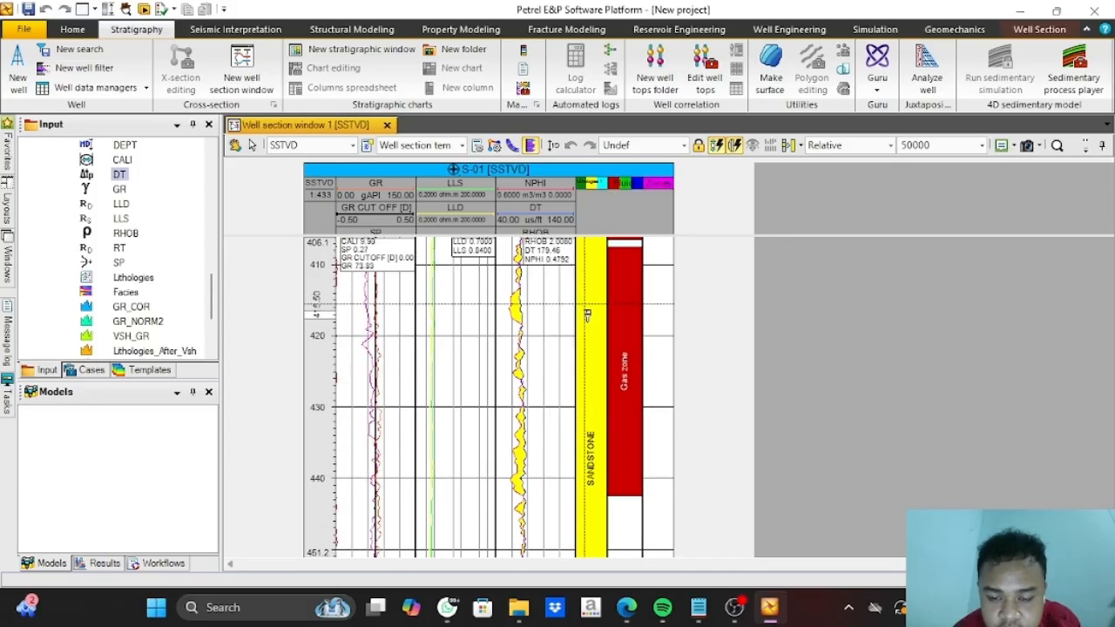
scroll(621, 484, down, 2)
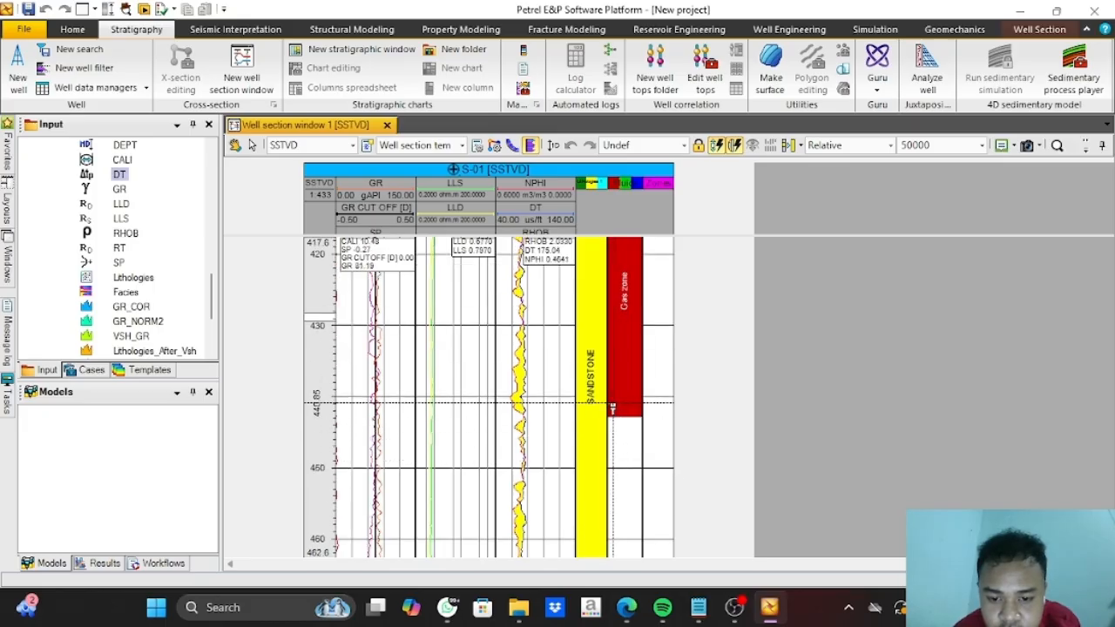
drag(623, 410, 623, 462)
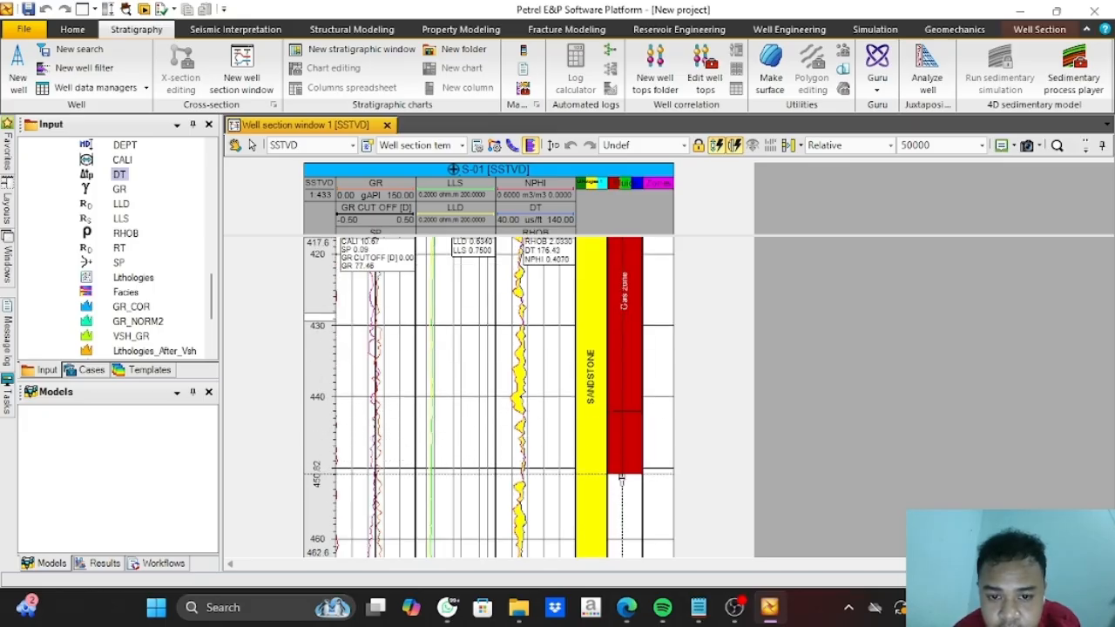
Extend the Gas zone interval in the fluids track from about 451 down to 492 SSTVD
scroll(628, 475, down, 3)
drag(615, 348, 638, 484)
scroll(635, 469, down, 4)
scroll(637, 479, down, 3)
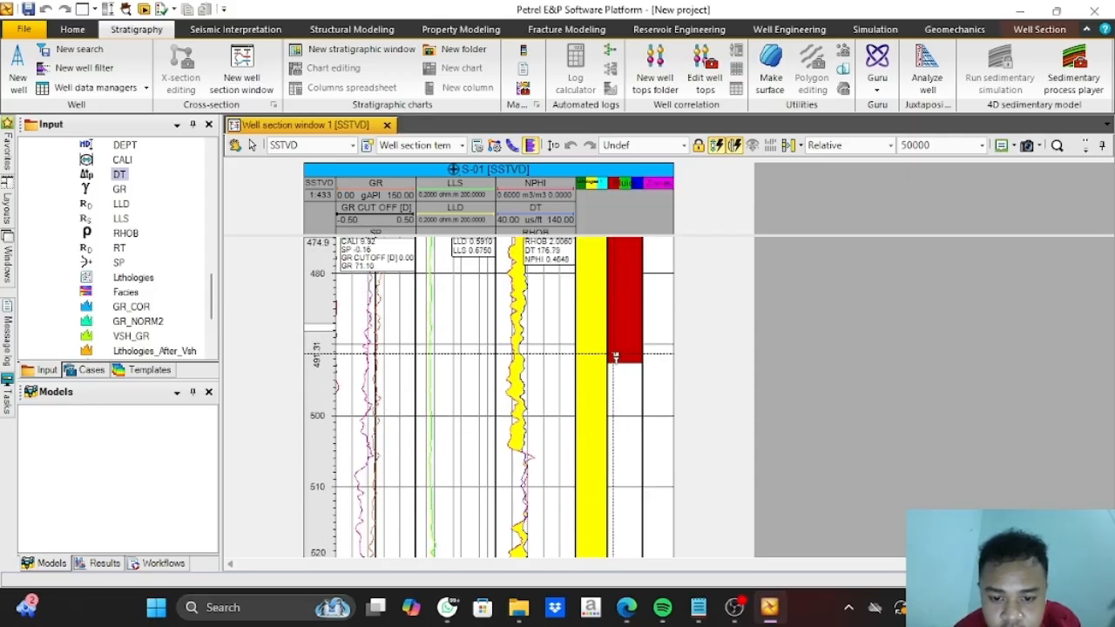
Extend the Gas zone in the fluids track to about 505 SSTVD and paint a thin Gas zone interval at about 507
drag(615, 357, 630, 397)
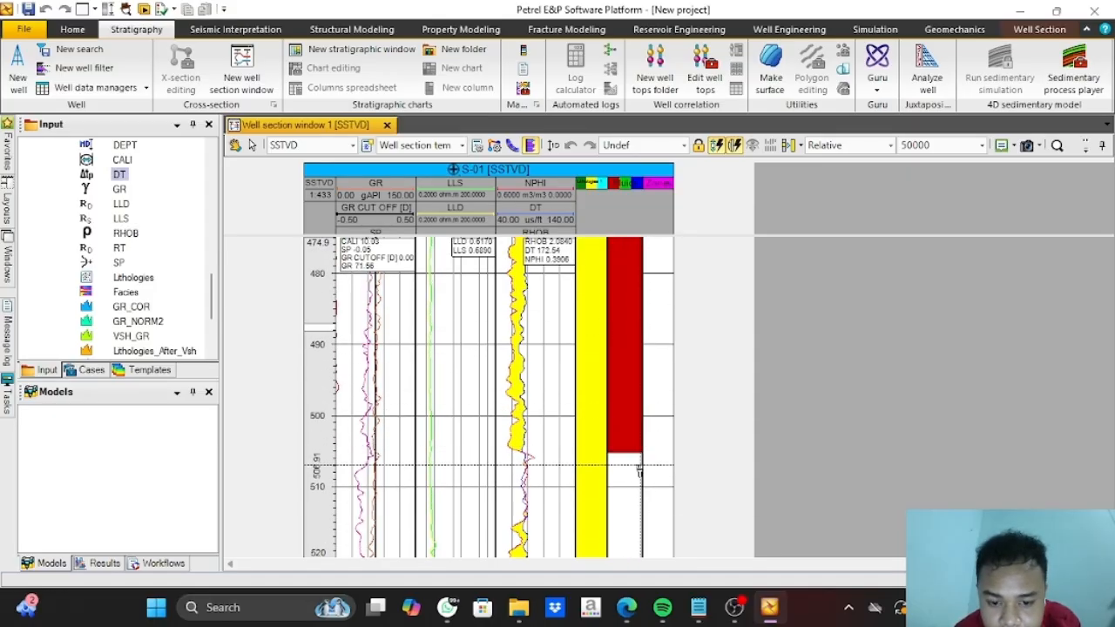
drag(635, 461, 636, 467)
scroll(631, 458, down, 3)
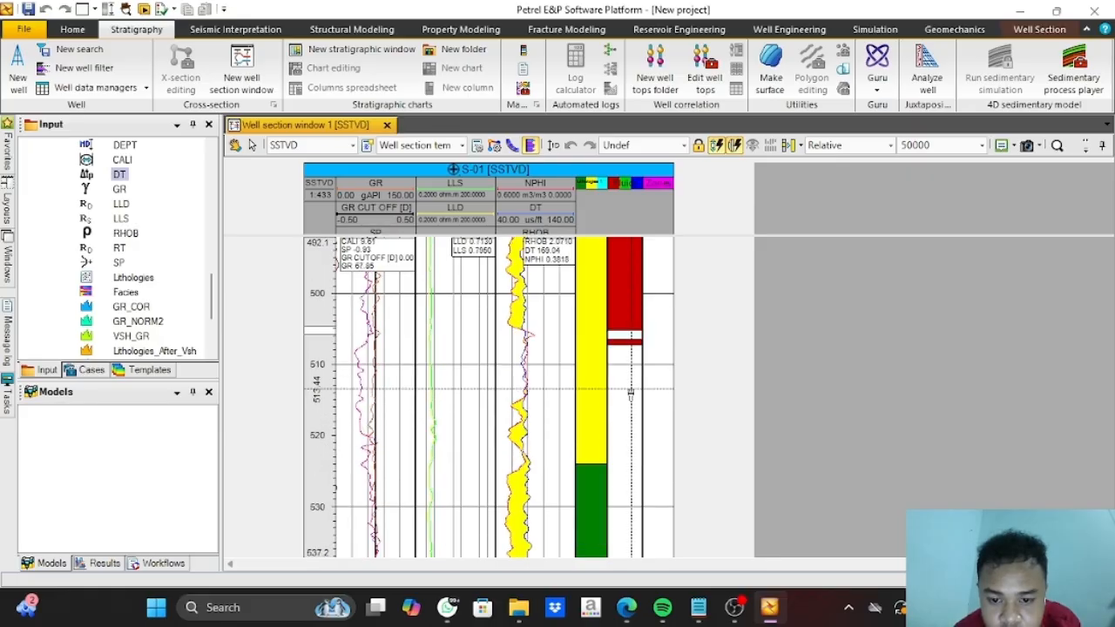
Paint a Gas zone interval in the fluids track from about 513 to 561 SSTVD
mouse_move(623, 387)
mouse_down()
mouse_move(637, 475)
mouse_move(632, 513)
mouse_move(626, 417)
mouse_move(626, 527)
mouse_up()
scroll(629, 486, down, 3)
scroll(627, 505, down, 2)
scroll(621, 488, down, 2)
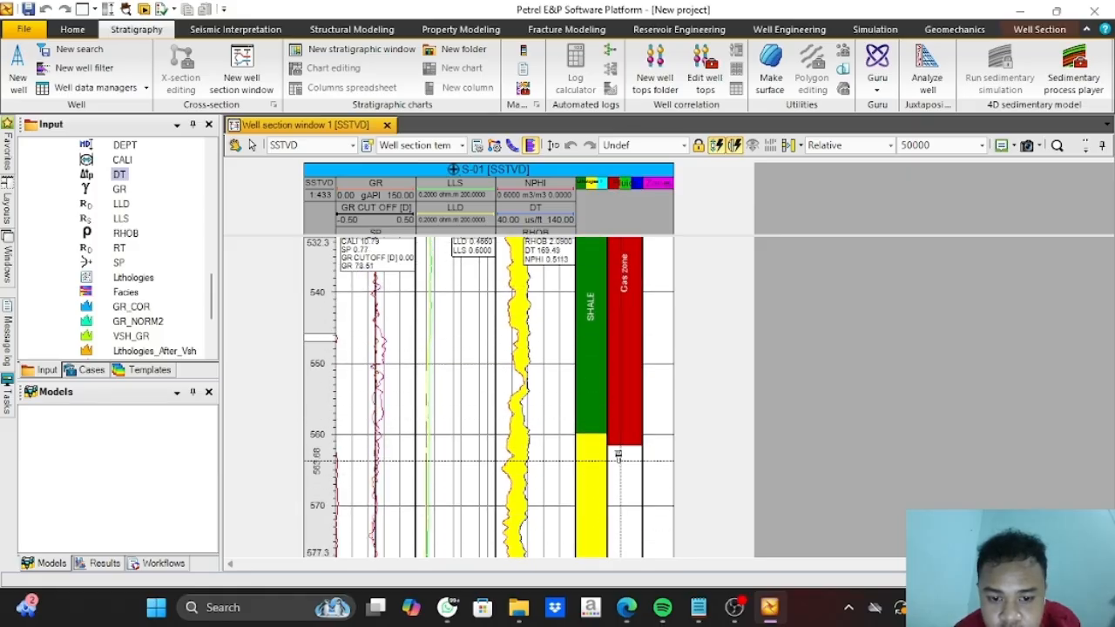
Extend the Gas zone interval in the fluids track from about 561 down to 619 SSTVD
drag(619, 407, 627, 535)
scroll(622, 444, down, 6)
drag(614, 327, 622, 527)
scroll(627, 470, down, 2)
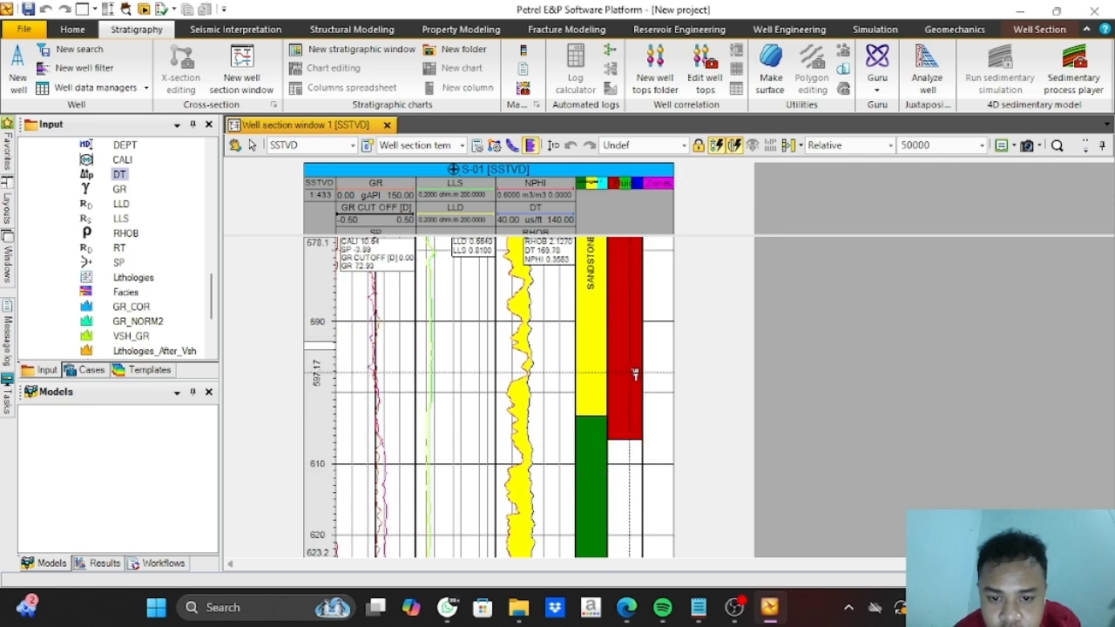
drag(634, 375, 629, 534)
scroll(620, 484, down, 5)
scroll(612, 451, down, 2)
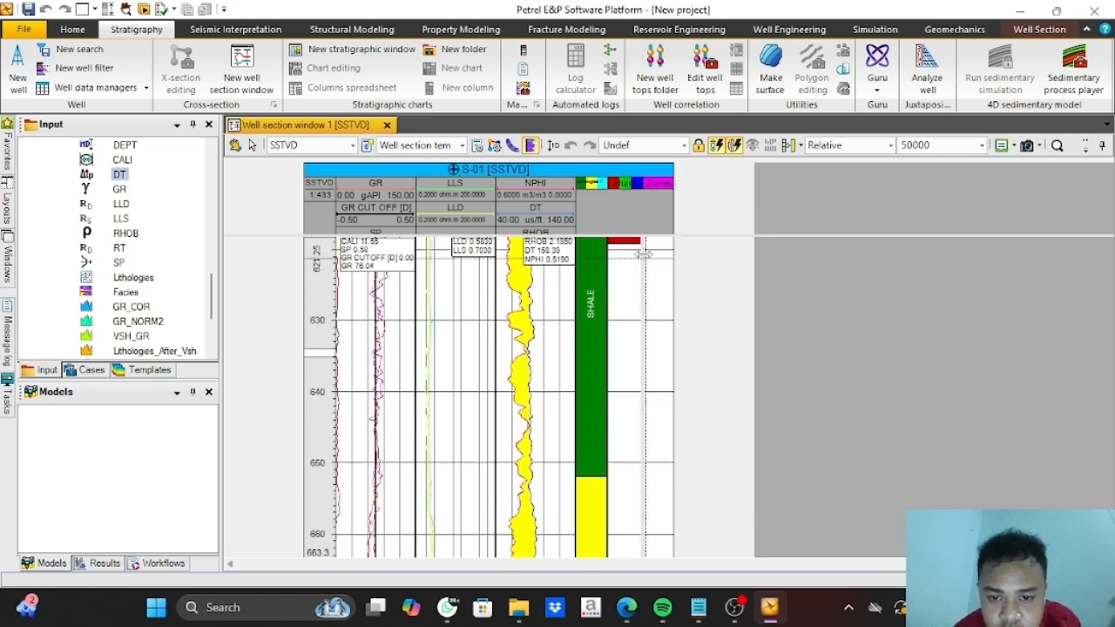
Paint a Gas zone interval in the fluids track from about 620 to 691 SSTVD
drag(634, 247, 633, 511)
scroll(616, 466, down, 3)
scroll(602, 408, down, 1)
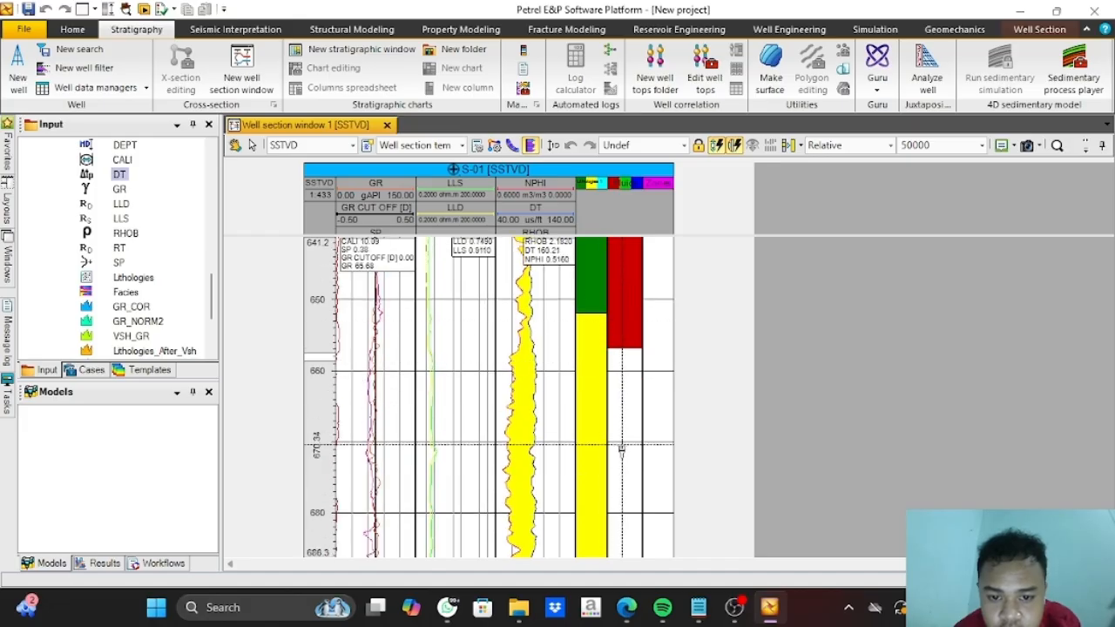
click(625, 522)
drag(635, 337, 640, 532)
scroll(641, 379, down, 3)
drag(639, 379, 640, 473)
scroll(619, 451, down, 2)
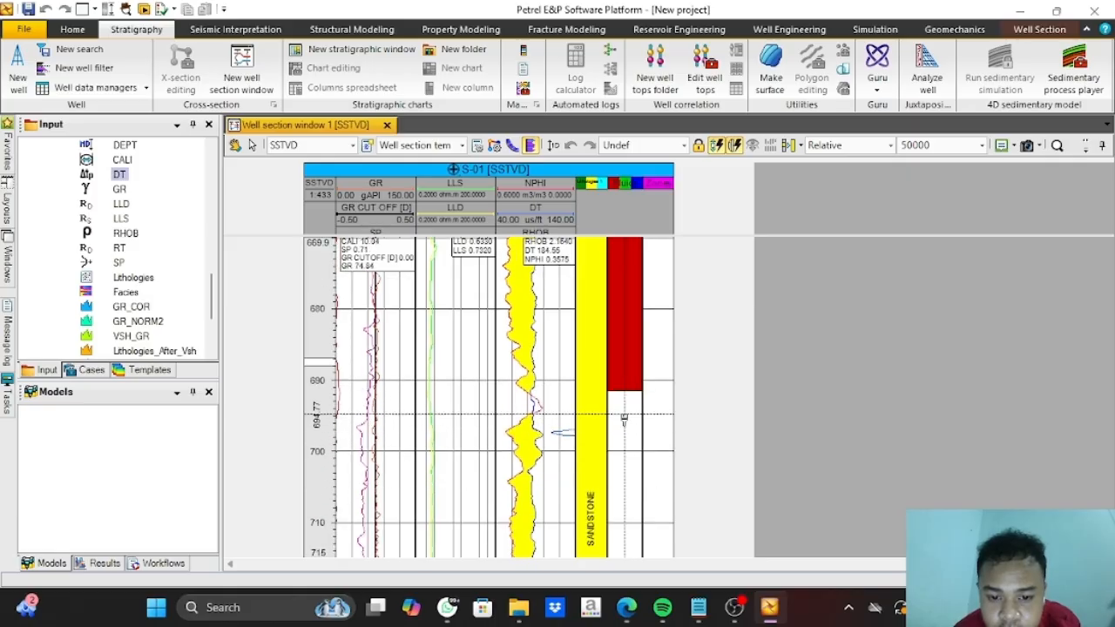
Paint a Gas zone interval in the fluids track from about 695 to 714 SSTVD
drag(625, 415, 634, 527)
scroll(635, 495, down, 4)
mouse_move(626, 347)
mouse_down()
mouse_move(615, 442)
mouse_move(626, 373)
mouse_move(630, 393)
mouse_up()
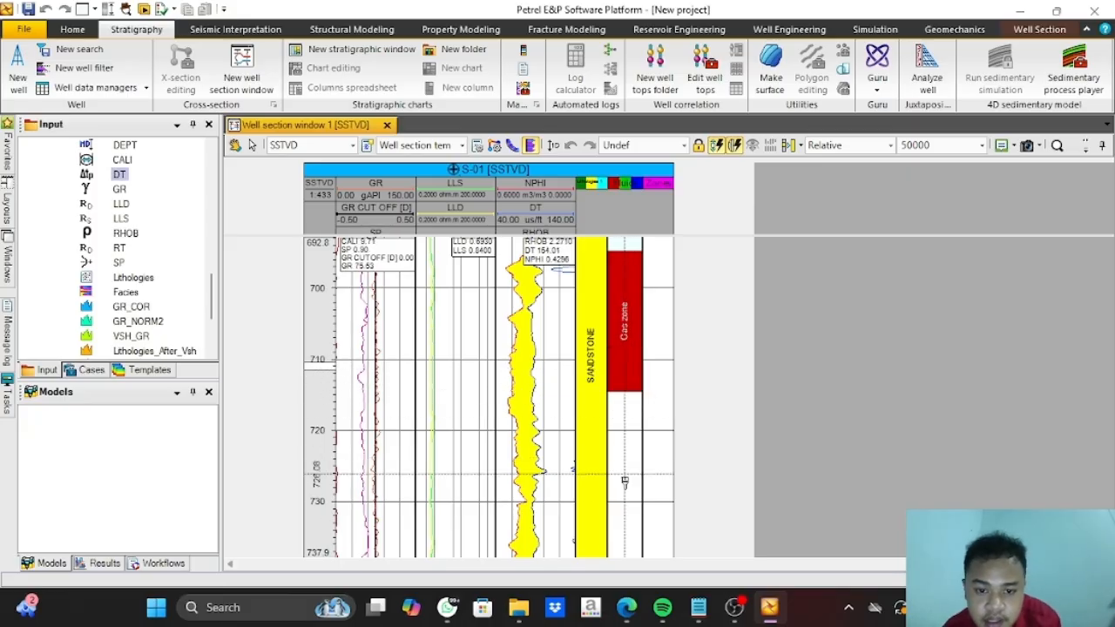
Switch the fluids class to Oil zone and paint it from about 714 to 771 SSTVD
scroll(609, 366, down, 3)
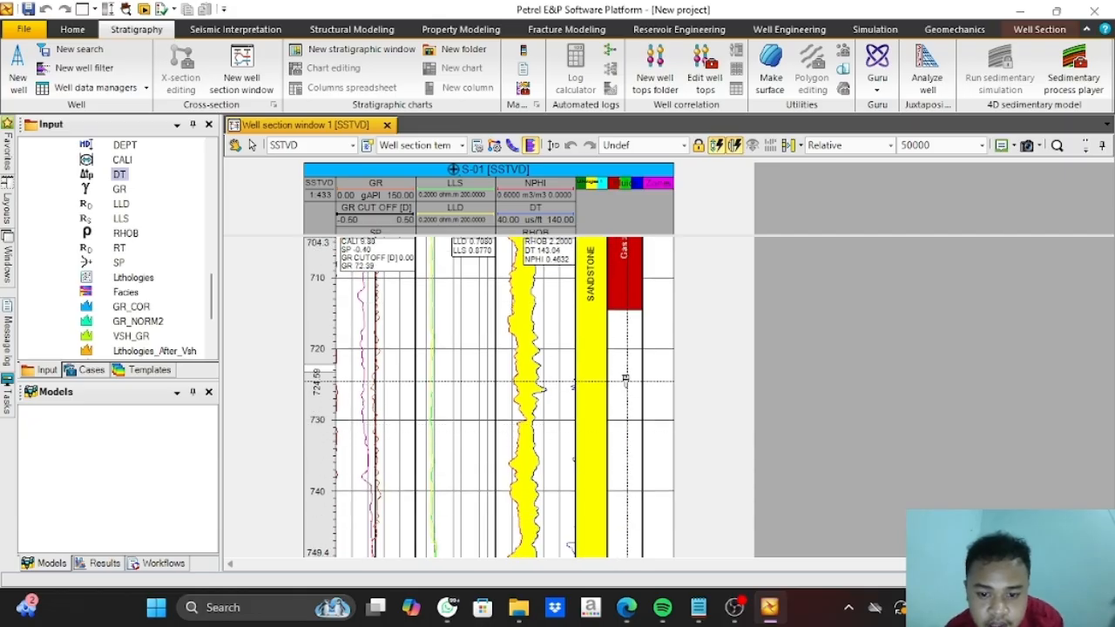
right_click(645, 377)
click(649, 427)
drag(628, 384, 617, 309)
drag(633, 354, 639, 490)
scroll(634, 453, down, 3)
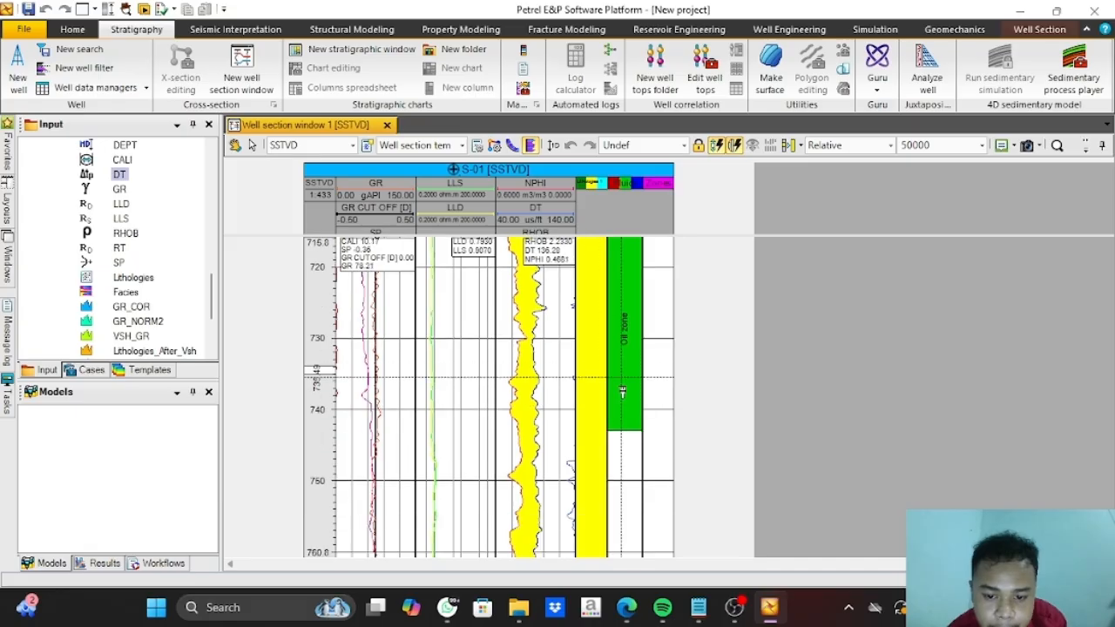
scroll(637, 487, down, 3)
drag(630, 330, 637, 507)
scroll(637, 501, down, 2)
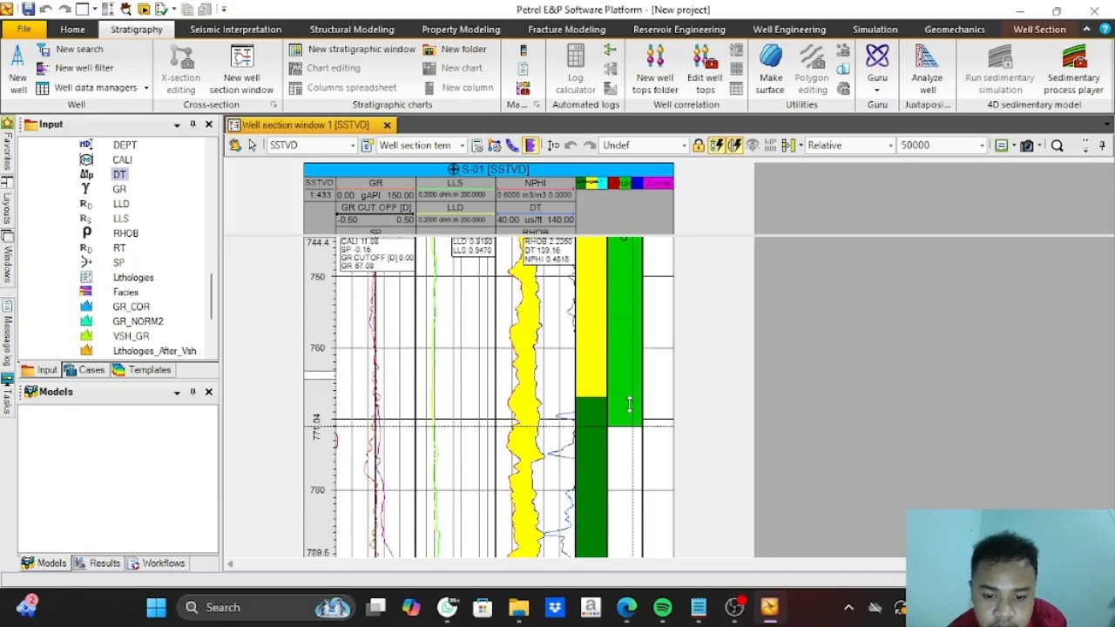
Extend the Oil zone interval in the fluids track from about 771 down to 819 SSTVD
drag(630, 418, 628, 509)
scroll(627, 497, down, 3)
drag(629, 374, 628, 527)
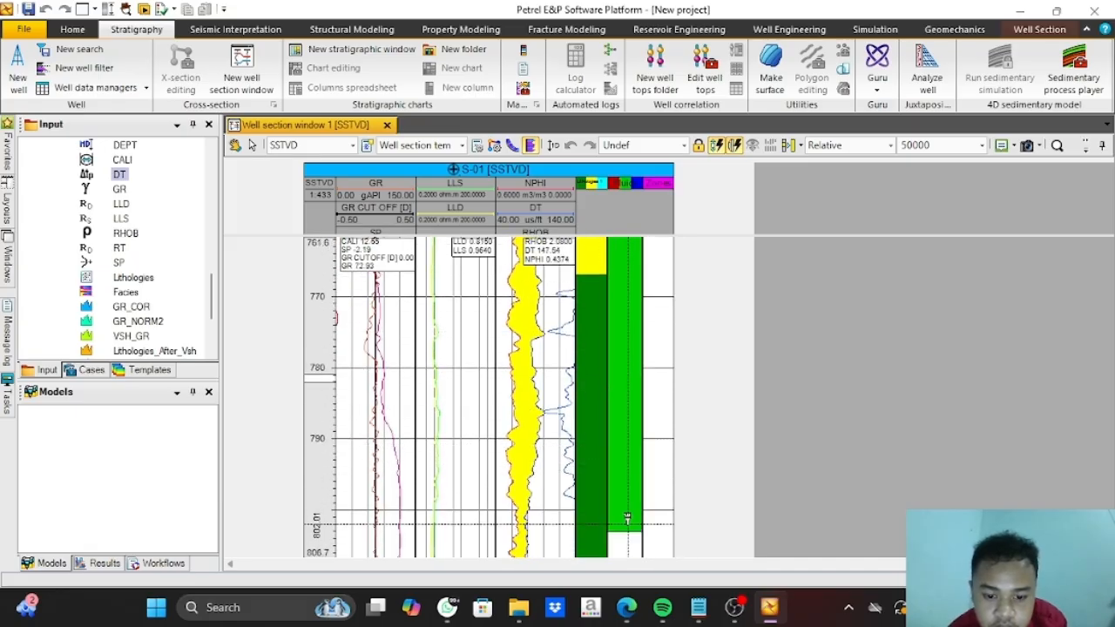
scroll(626, 488, down, 3)
drag(625, 410, 630, 513)
scroll(638, 470, down, 5)
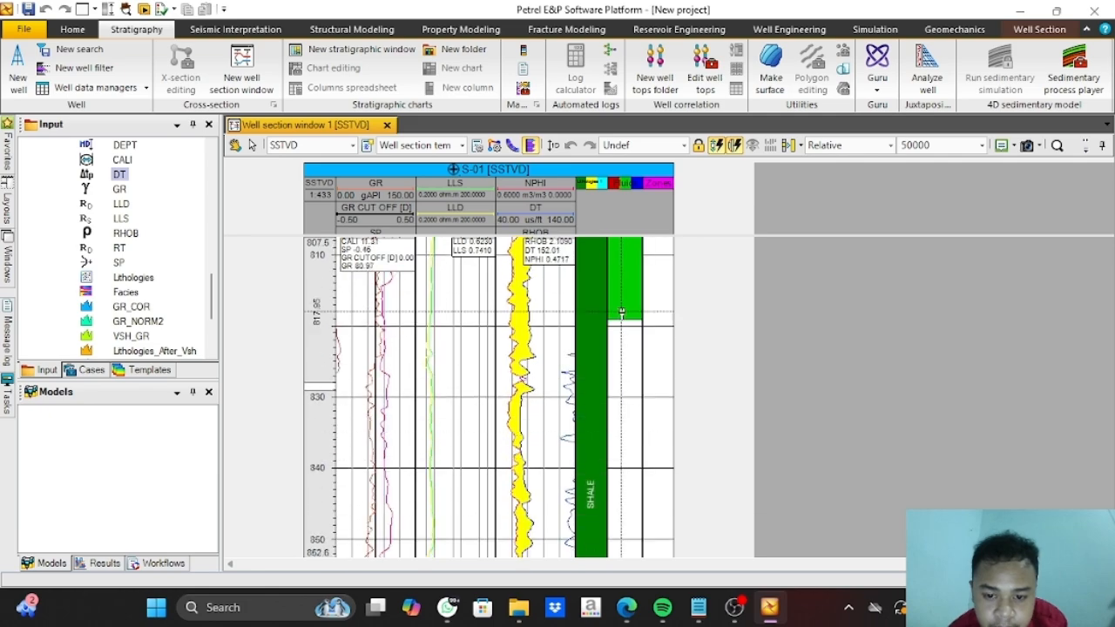
Extend the Oil zone interval in the fluids track from about 819 down to 905 SSTVD
drag(623, 312, 617, 520)
scroll(613, 484, down, 4)
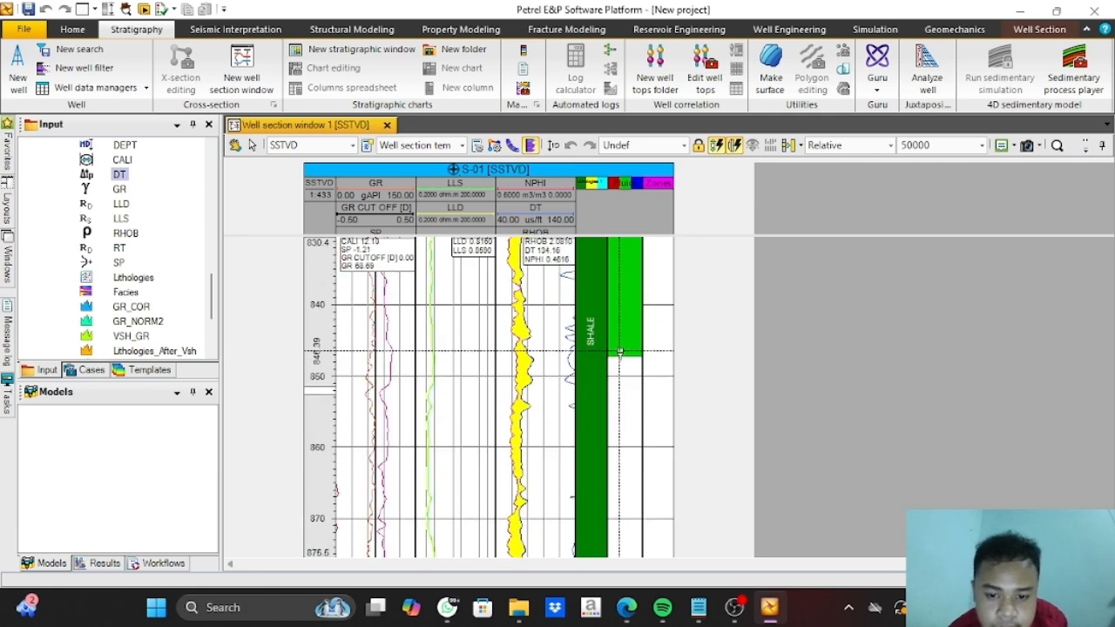
drag(618, 346, 611, 532)
scroll(593, 461, down, 6)
drag(616, 278, 610, 525)
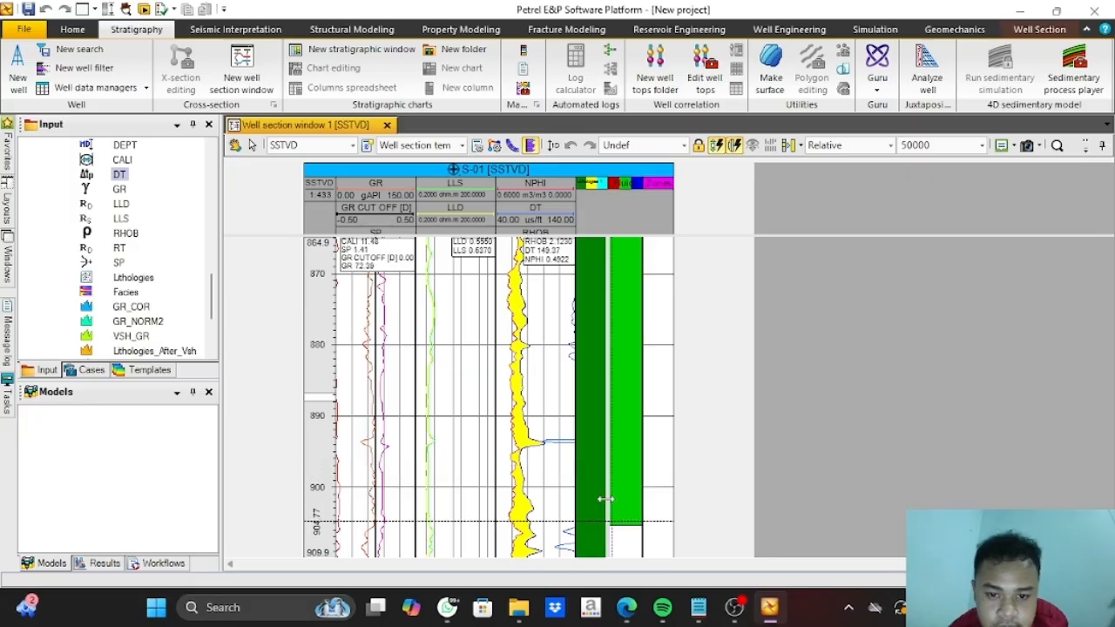
Extend the Oil zone interval in the fluids track from about 905 down to 948 SSTVD
scroll(608, 444, down, 4)
mouse_move(615, 386)
mouse_down()
mouse_move(611, 523)
mouse_move(634, 542)
mouse_up()
scroll(611, 450, down, 3)
scroll(617, 461, down, 5)
scroll(623, 272, up, 4)
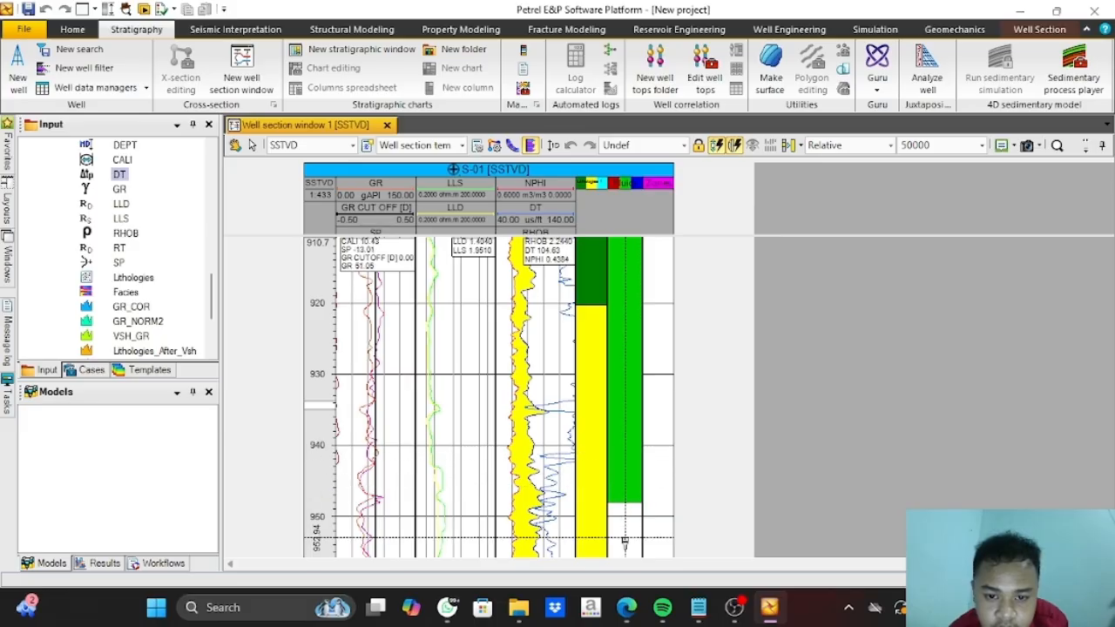
Switch the fluids class to Water zone and paint its intervals below the Oil zone down to about 1426 SSTVD
right_click(640, 448)
click(733, 516)
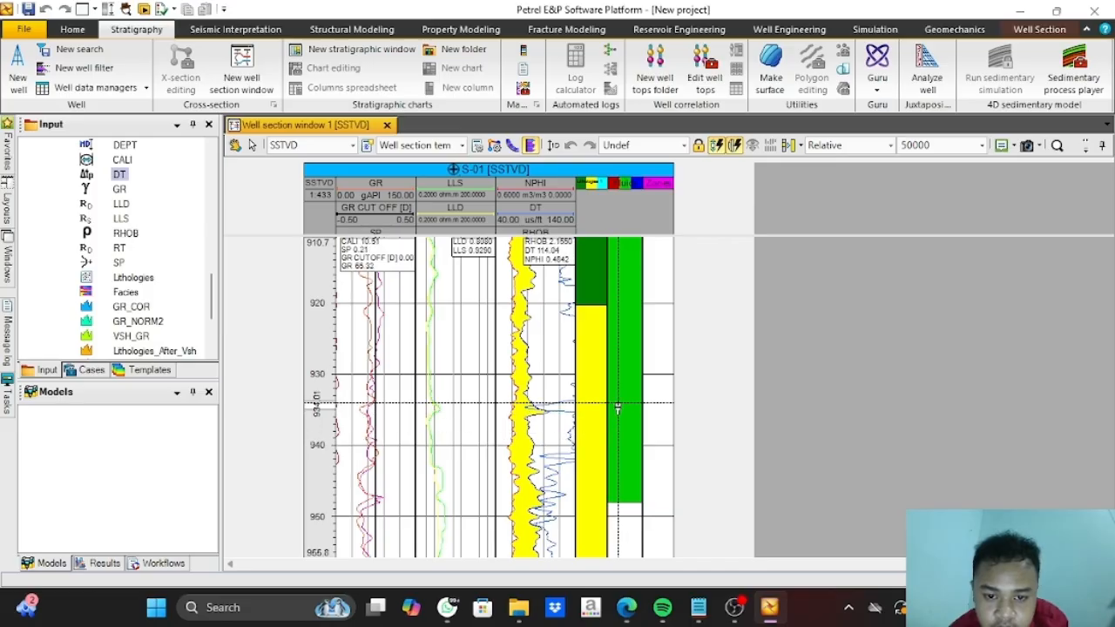
drag(633, 449, 625, 398)
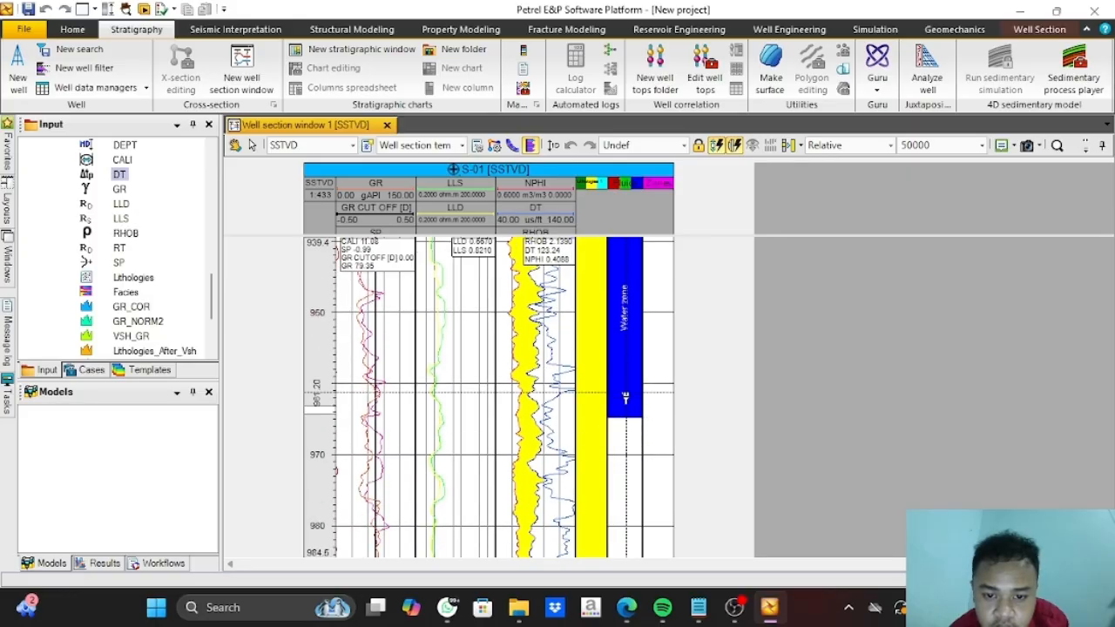
drag(638, 482, 637, 311)
drag(632, 497, 619, 303)
drag(636, 555, 632, 334)
drag(642, 510, 623, 395)
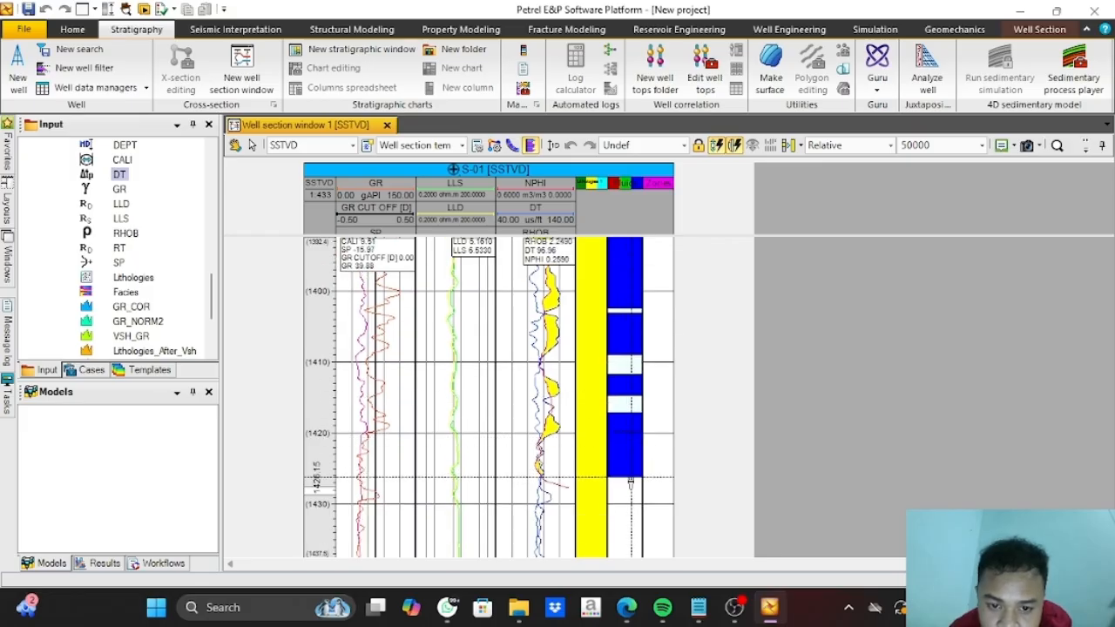
scroll(622, 433, down, 3)
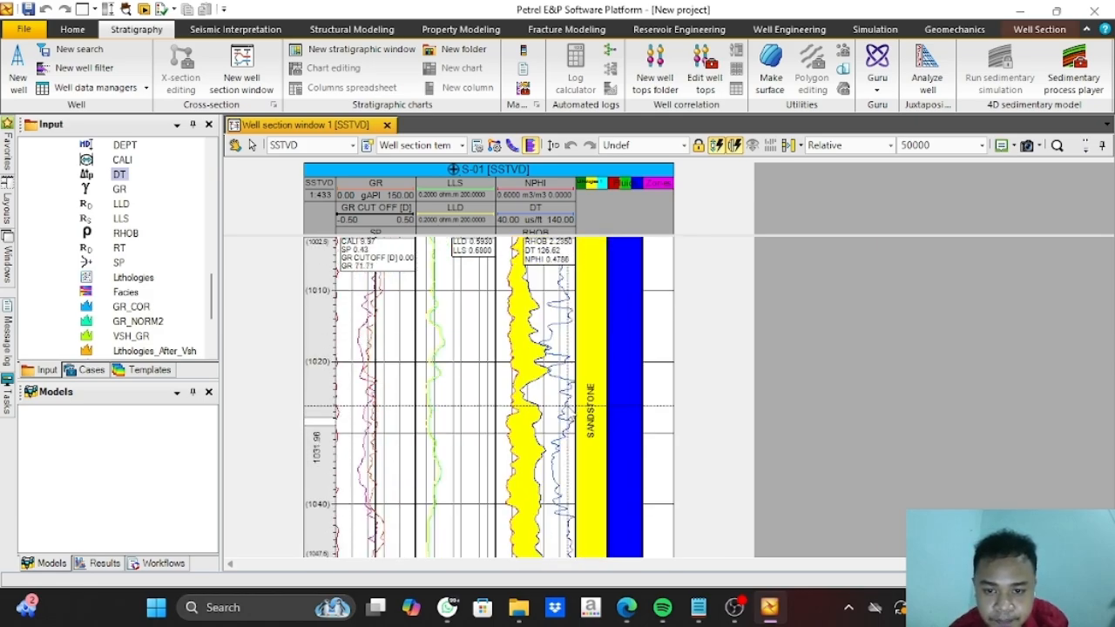
Choose the PROSPEC class for the empty track beside the fluids track and paint it upward to about 695 SSTVD
right_click(650, 442)
click(678, 477)
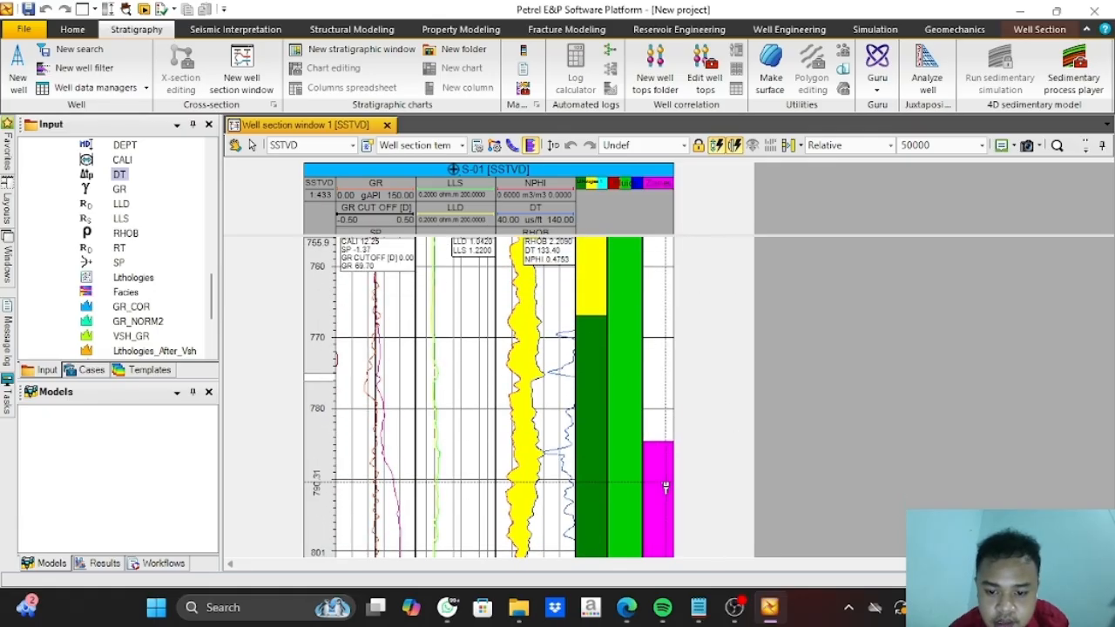
scroll(650, 510, up, 3)
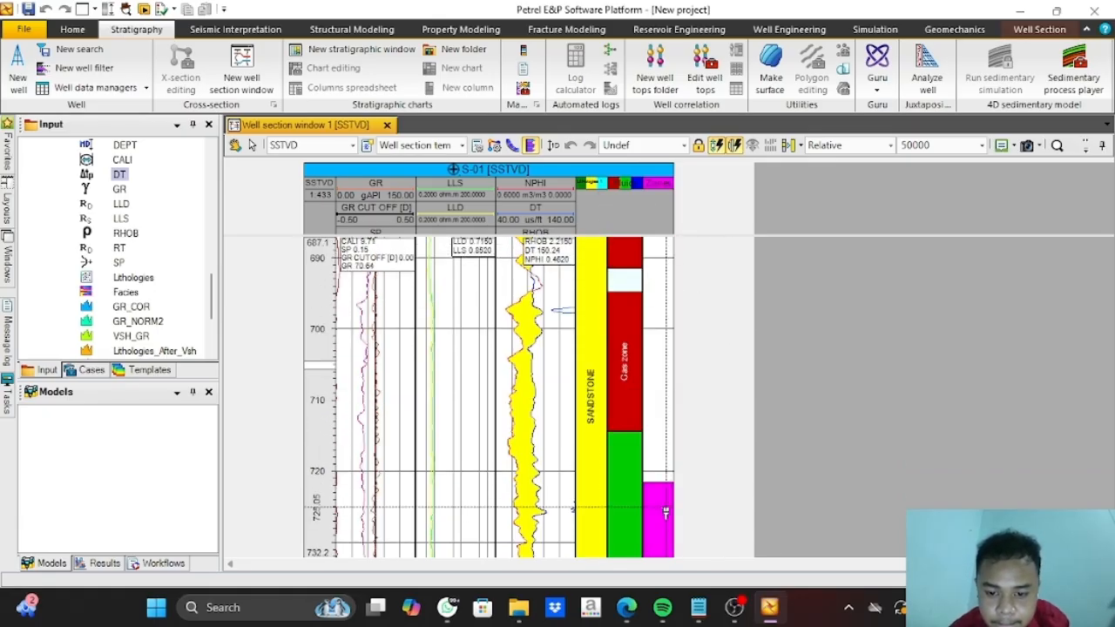
scroll(657, 301, up, 2)
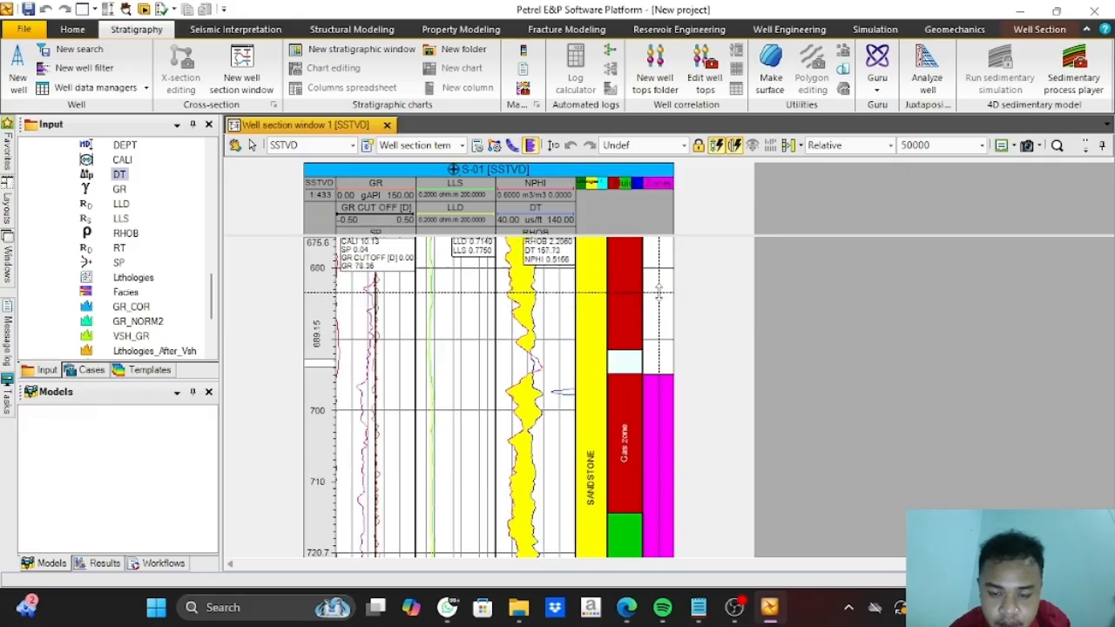
Paint PROSPEC intervals beside the Gas zone from about 691 up to 620 and from 619 up to 601 SSTVD
scroll(655, 396, up, 4)
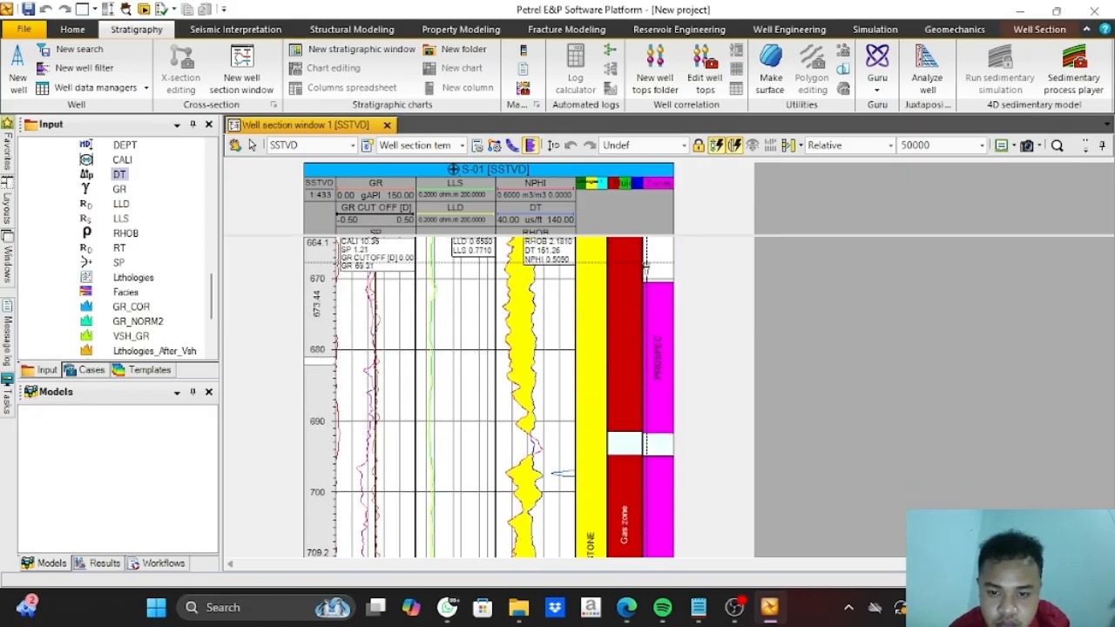
scroll(619, 291, up, 5)
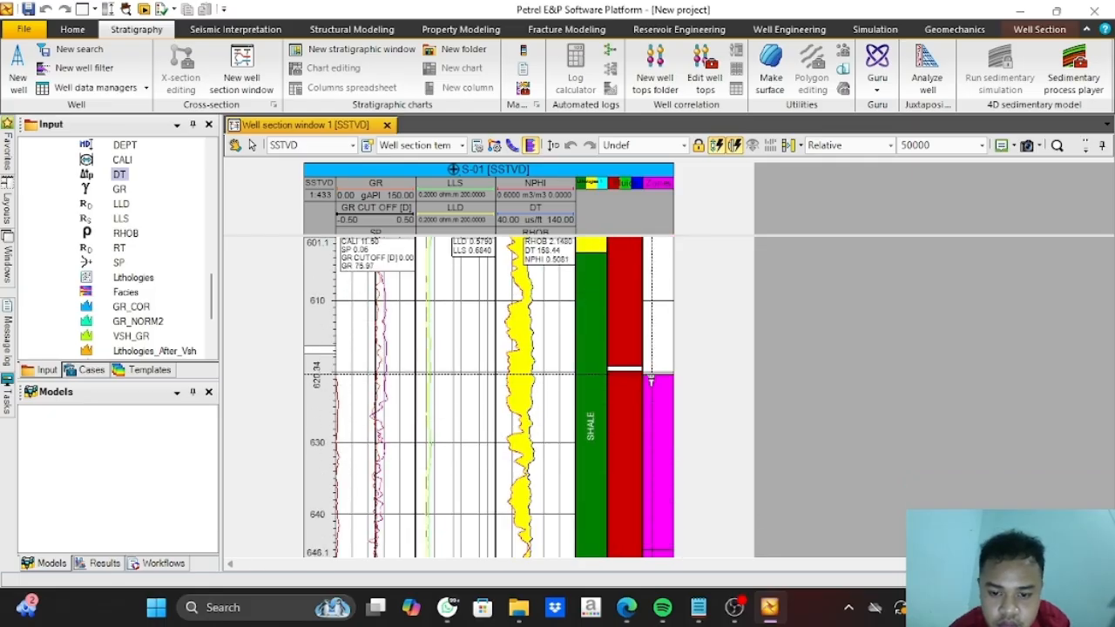
drag(651, 375, 651, 243)
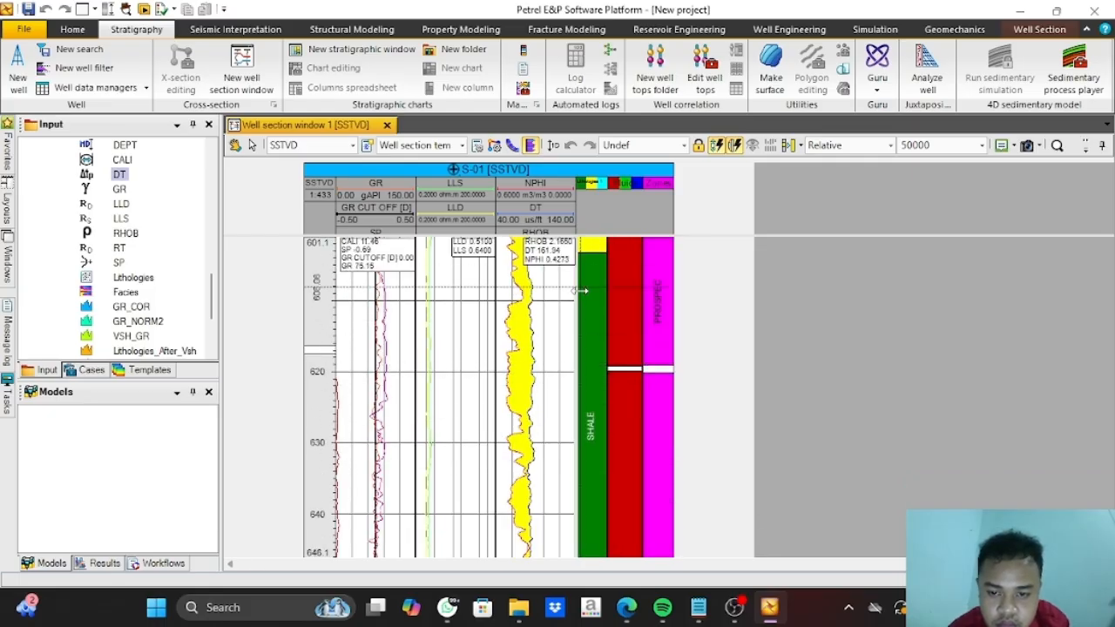
Extend the PROSPEC interval beside the Gas zone from about 601 up to 558 SSTVD
scroll(584, 289, up, 3)
drag(667, 365, 662, 241)
scroll(652, 279, up, 7)
drag(647, 521, 682, 234)
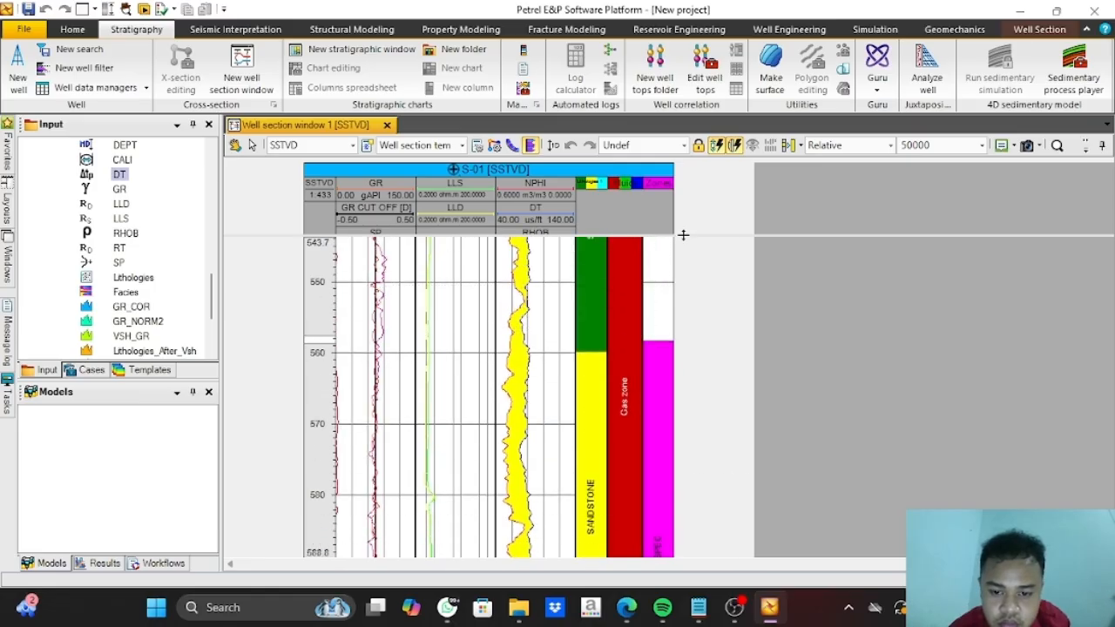
Extend the PROSPEC interval beside the Gas zone from about 558 up to 513 SSTVD
scroll(672, 297, up, 2)
drag(668, 426, 653, 246)
scroll(654, 279, up, 4)
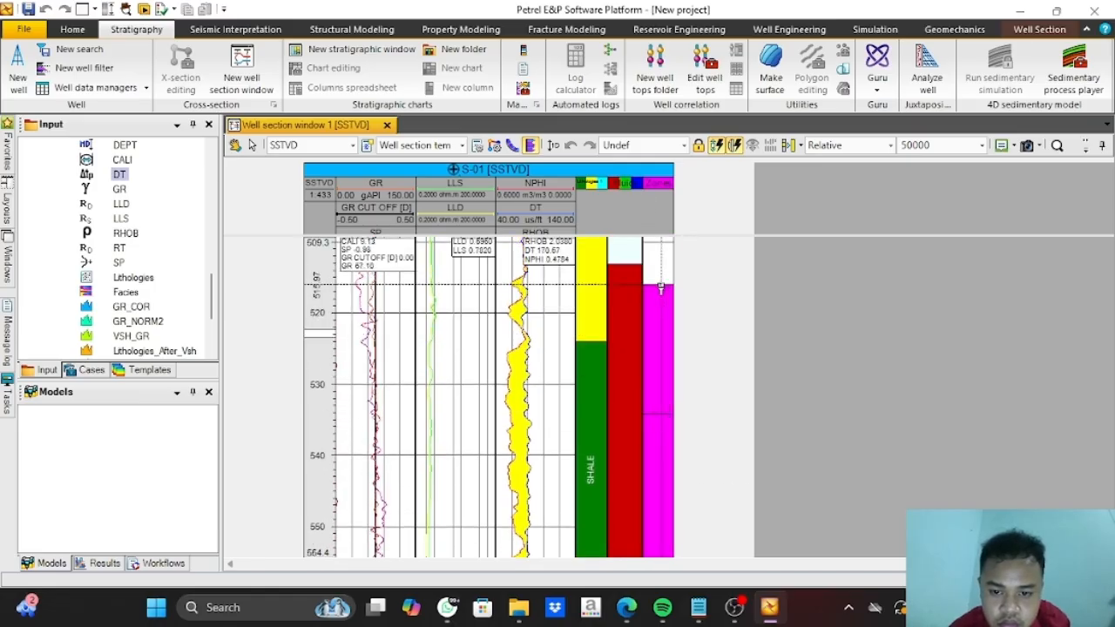
scroll(662, 288, up, 5)
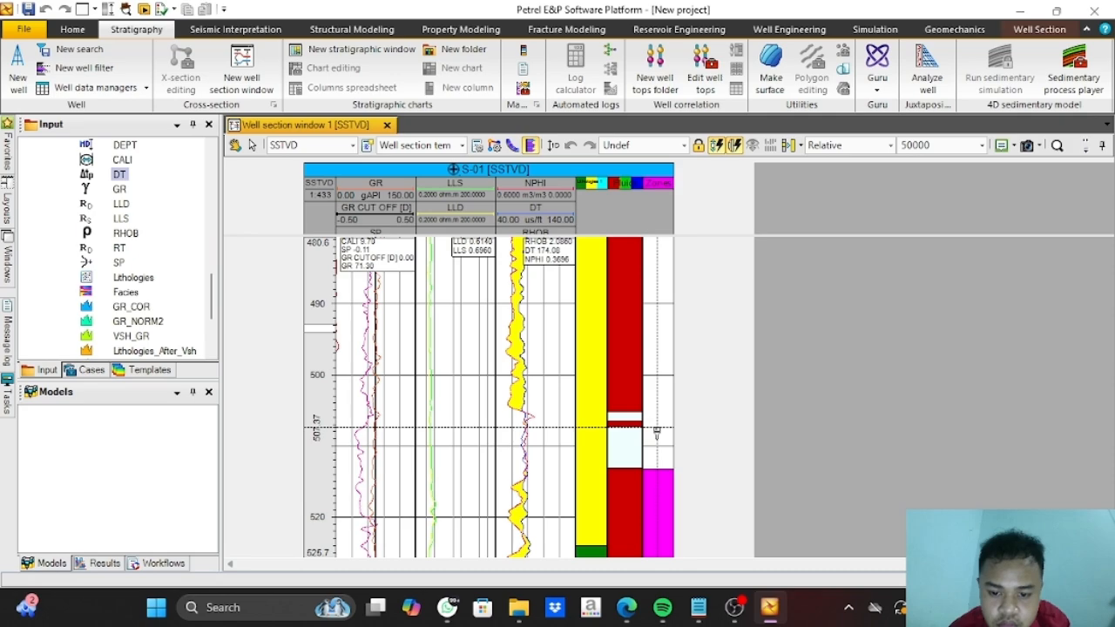
Paint PROSPEC beside the Gas zone from about 507 up to 412 SSTVD
drag(657, 427, 659, 245)
scroll(662, 288, up, 5)
scroll(666, 297, up, 7)
drag(663, 525, 653, 245)
scroll(648, 281, up, 3)
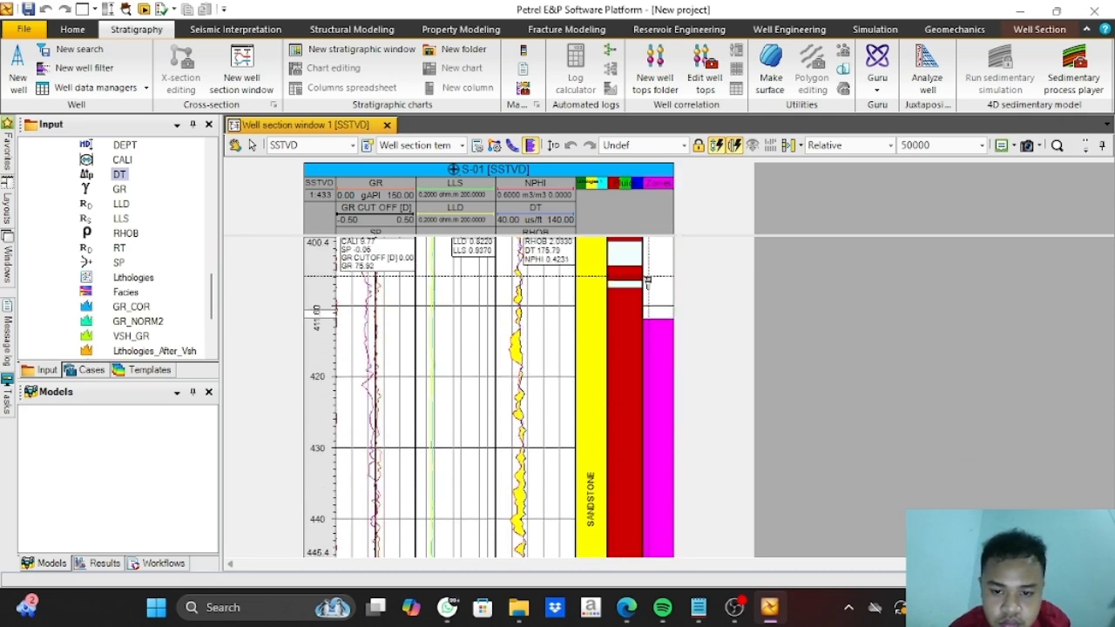
Extend PROSPEC to about 407 SSTVD and paint matching intervals at about 404–406, 399–401, 391–392 and 384–390
drag(659, 369, 659, 327)
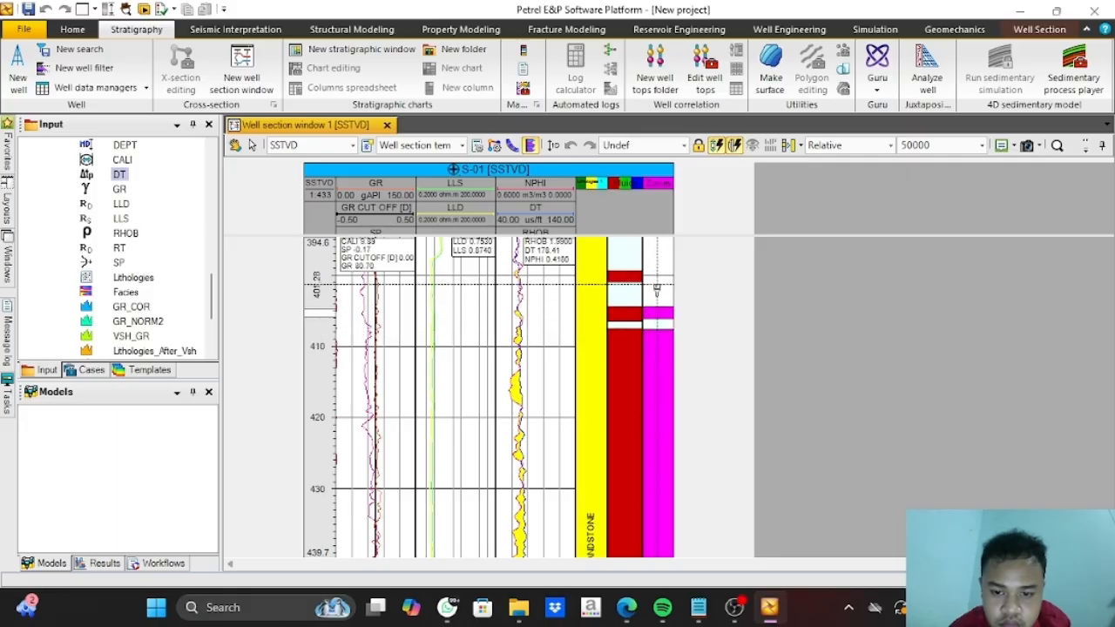
scroll(653, 276, up, 3)
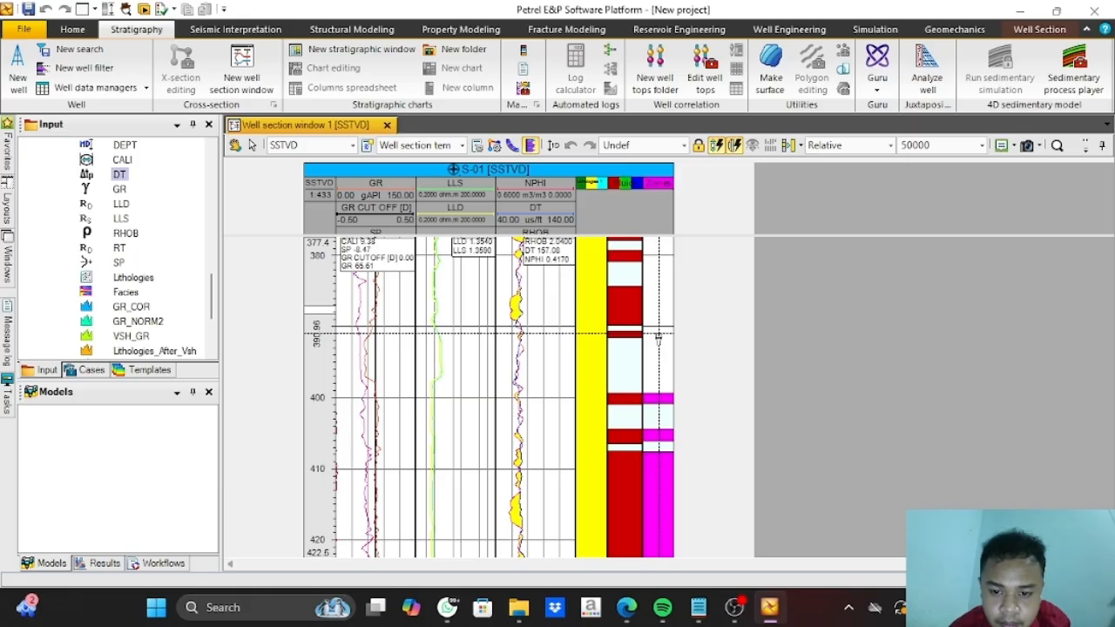
drag(659, 338, 654, 298)
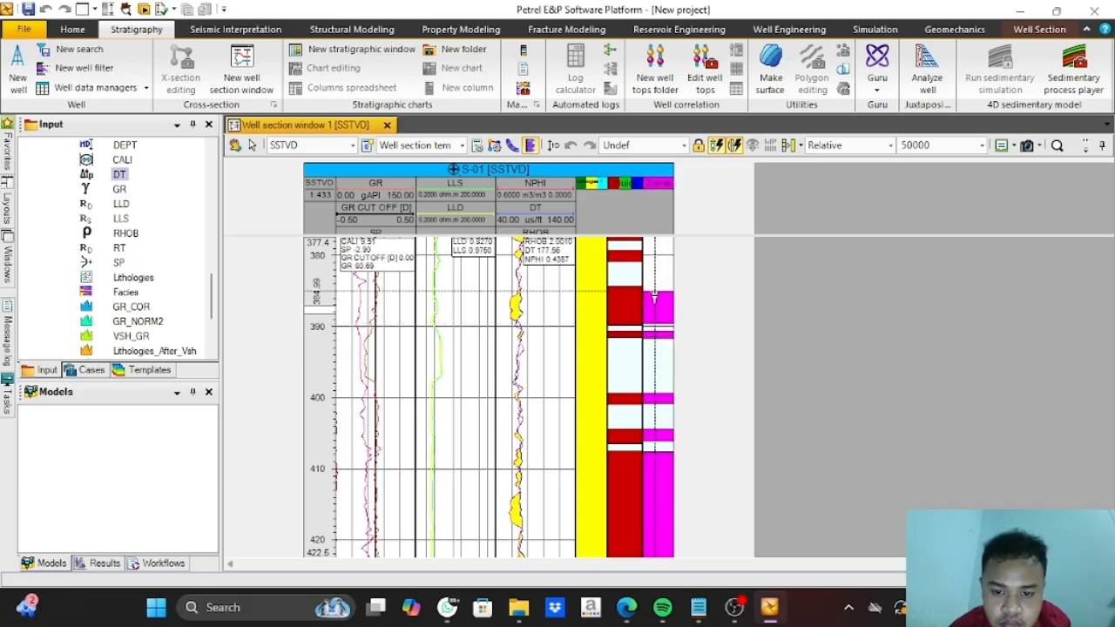
Paint PROSPEC intervals beside the Gas zone at about 379–381, 373–378 and 363–365 SSTVD
scroll(655, 291, up, 2)
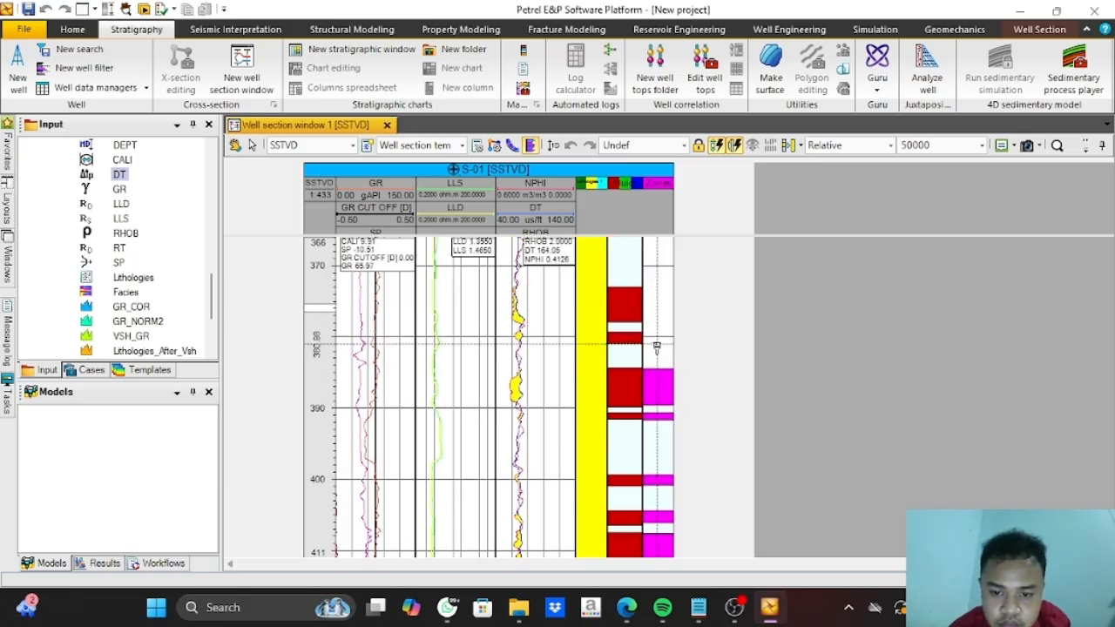
drag(655, 344, 653, 291)
scroll(654, 296, up, 5)
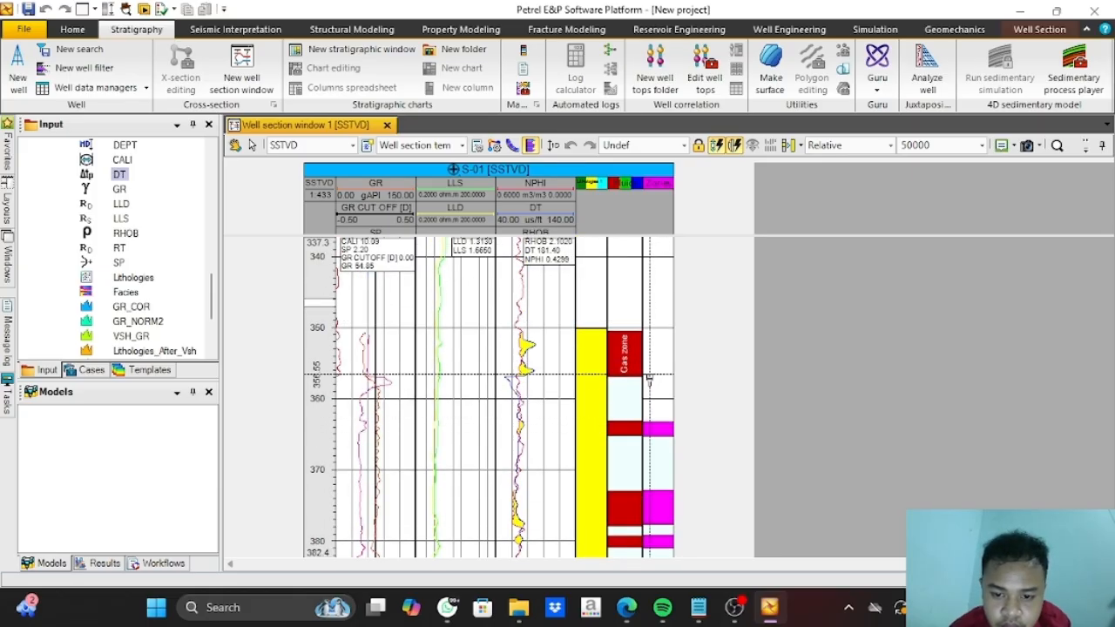
Paint PROSPEC beside the uppermost Gas zone interval at about 350–357 SSTVD and check the log above and below it
click(650, 378)
click(650, 332)
scroll(647, 329, up, 8)
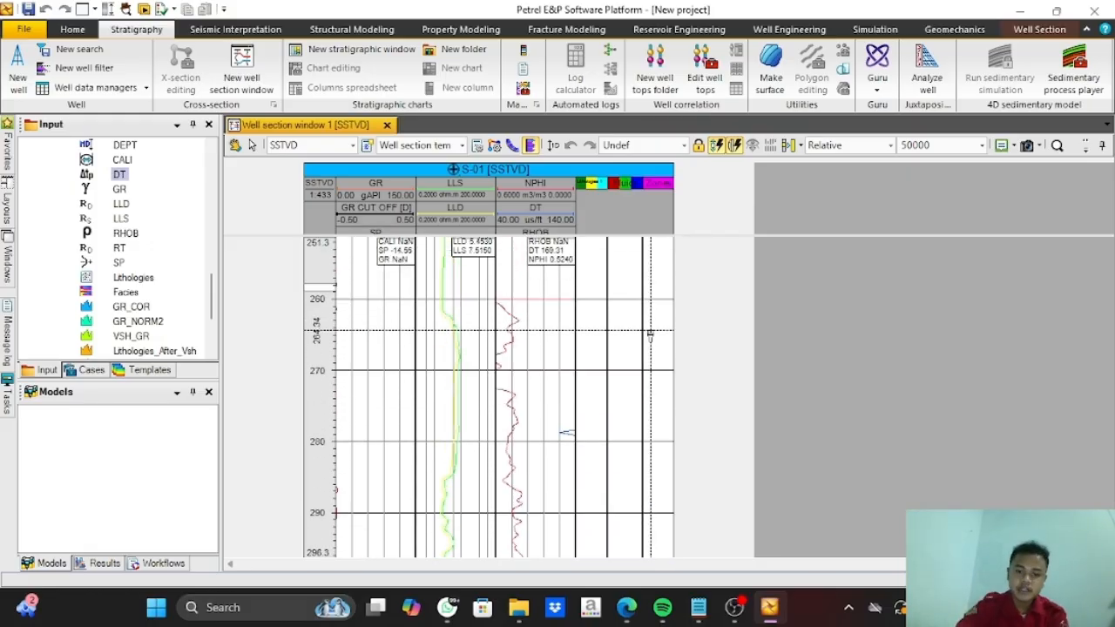
scroll(649, 333, down, 5)
scroll(638, 422, down, 8)
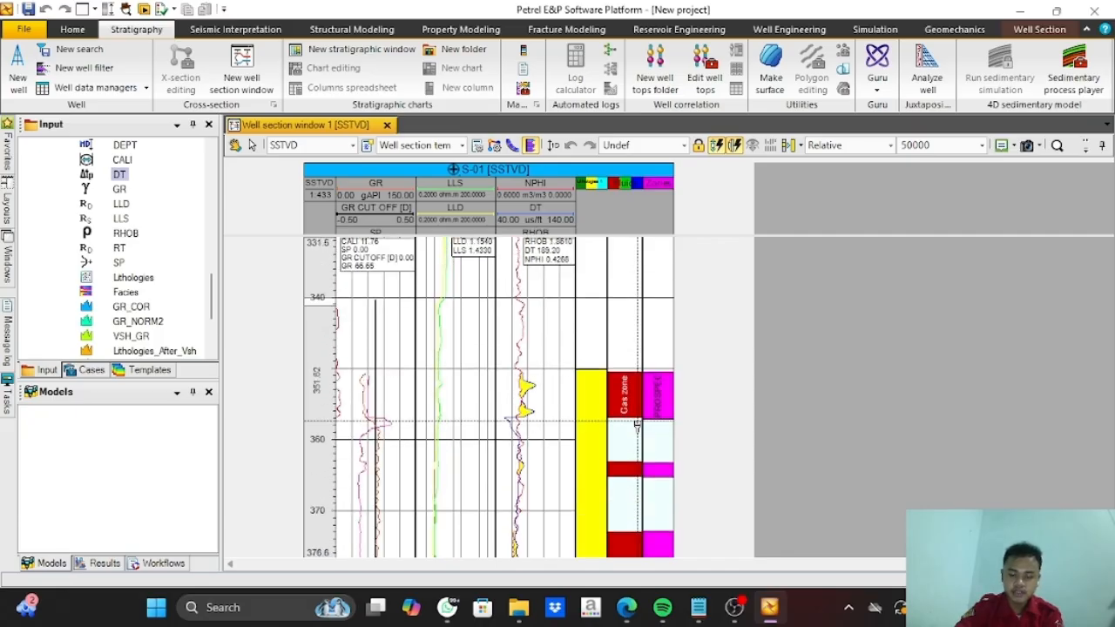
scroll(637, 425, down, 1)
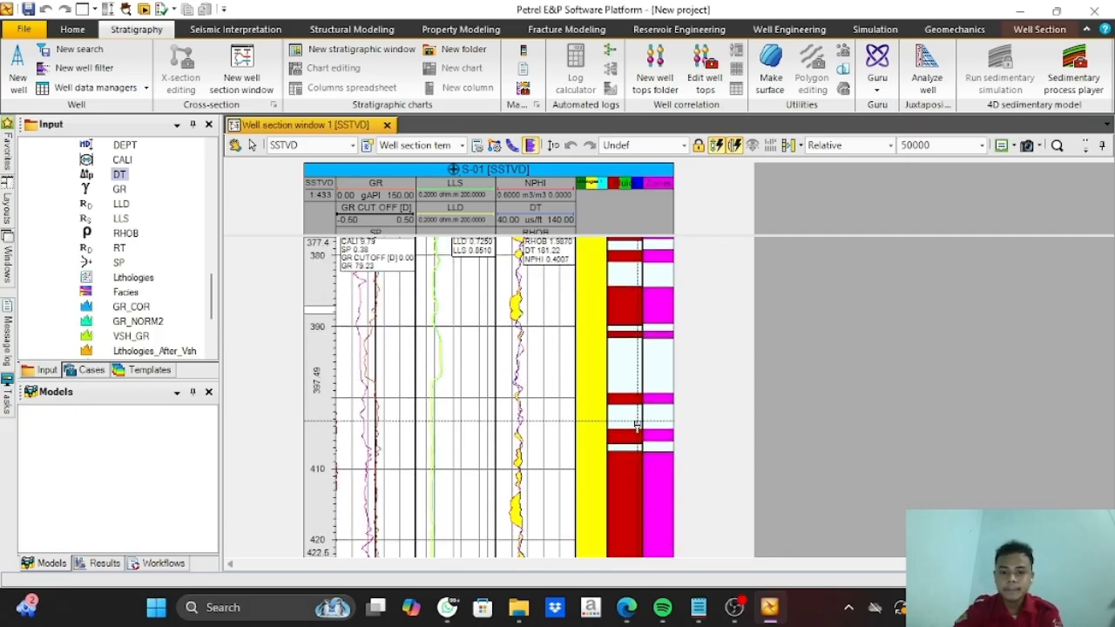
click(1085, 148)
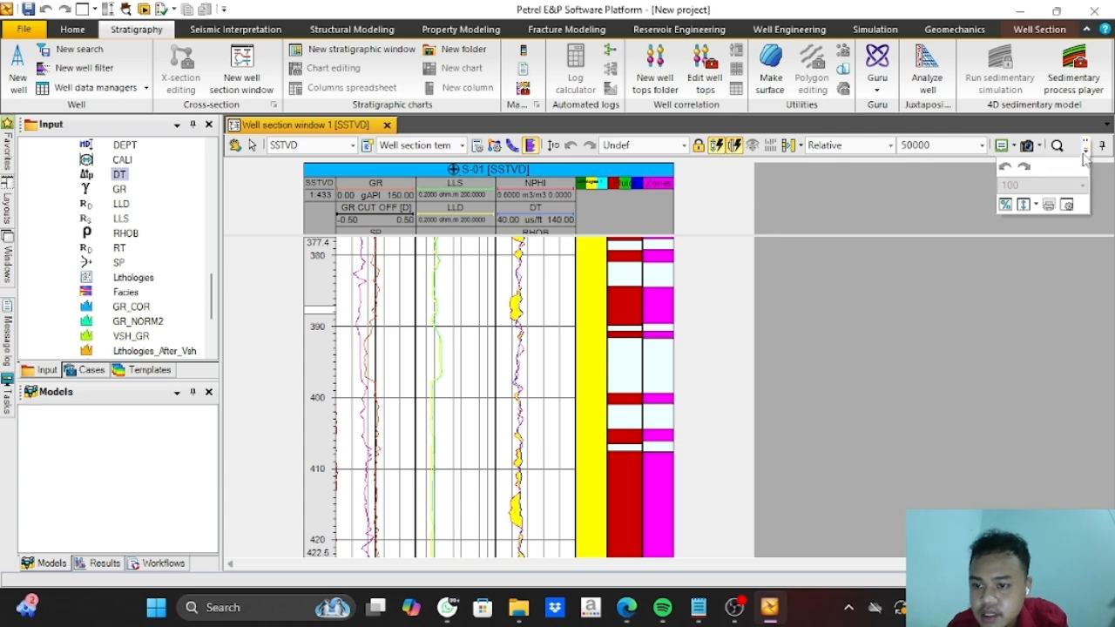
click(1067, 206)
click(345, 167)
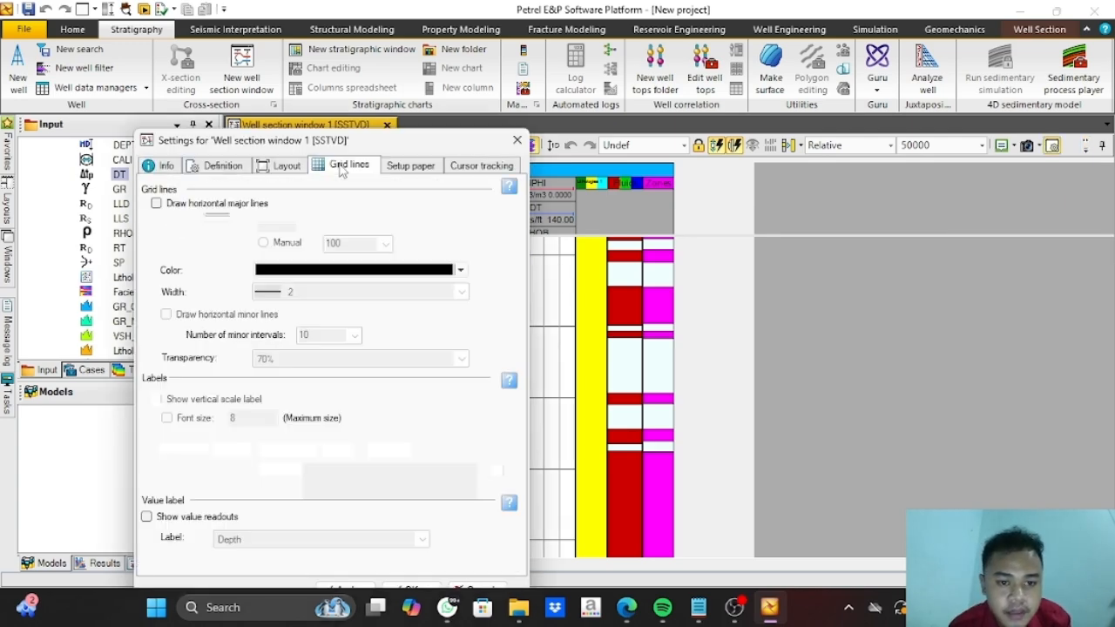
click(279, 170)
click(413, 167)
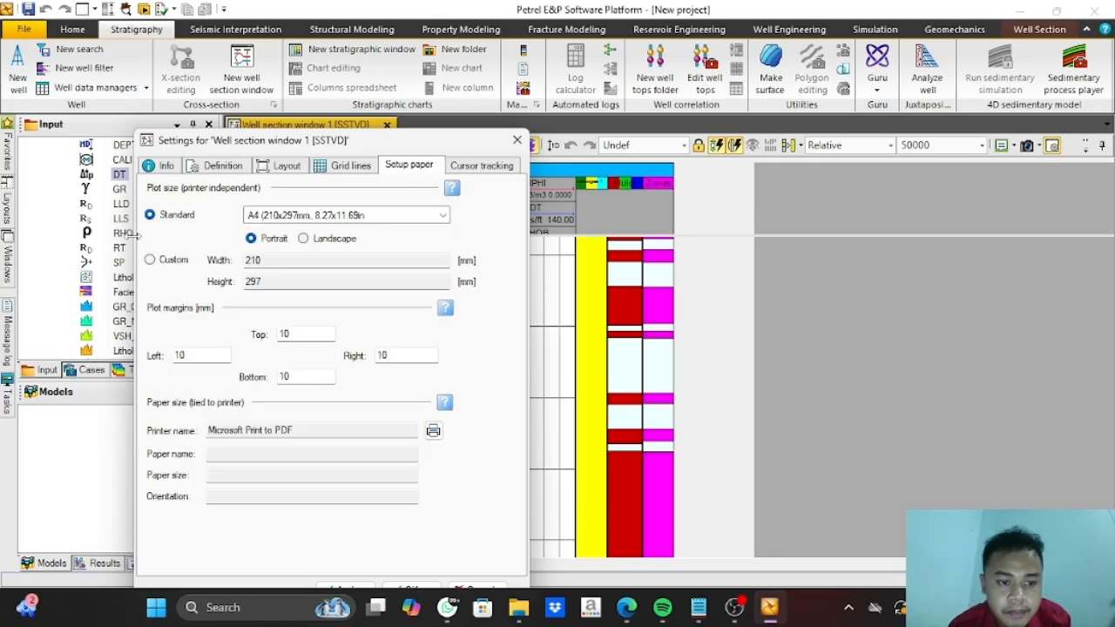
click(174, 260)
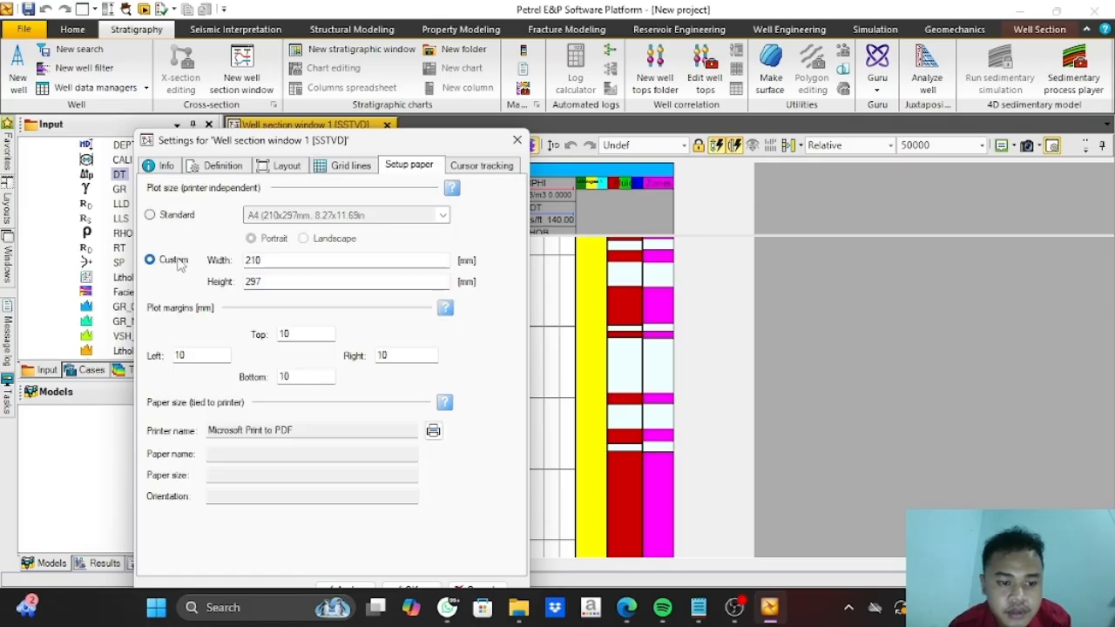
click(517, 140)
click(1053, 146)
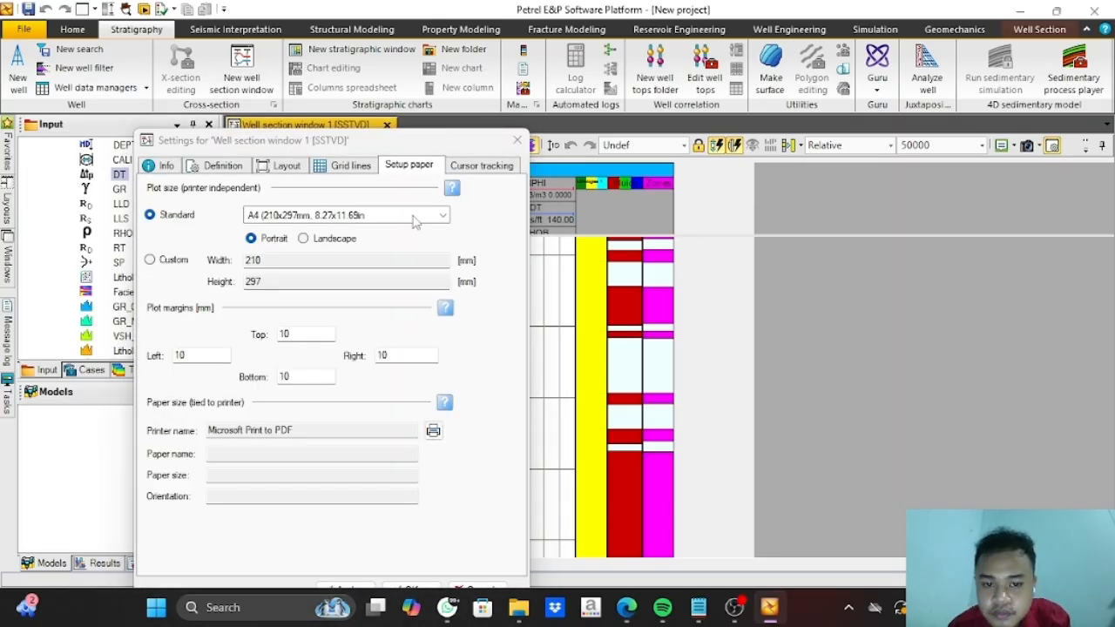
Set the well section display to fit to height and close the window settings
click(1085, 148)
click(1087, 153)
click(1086, 151)
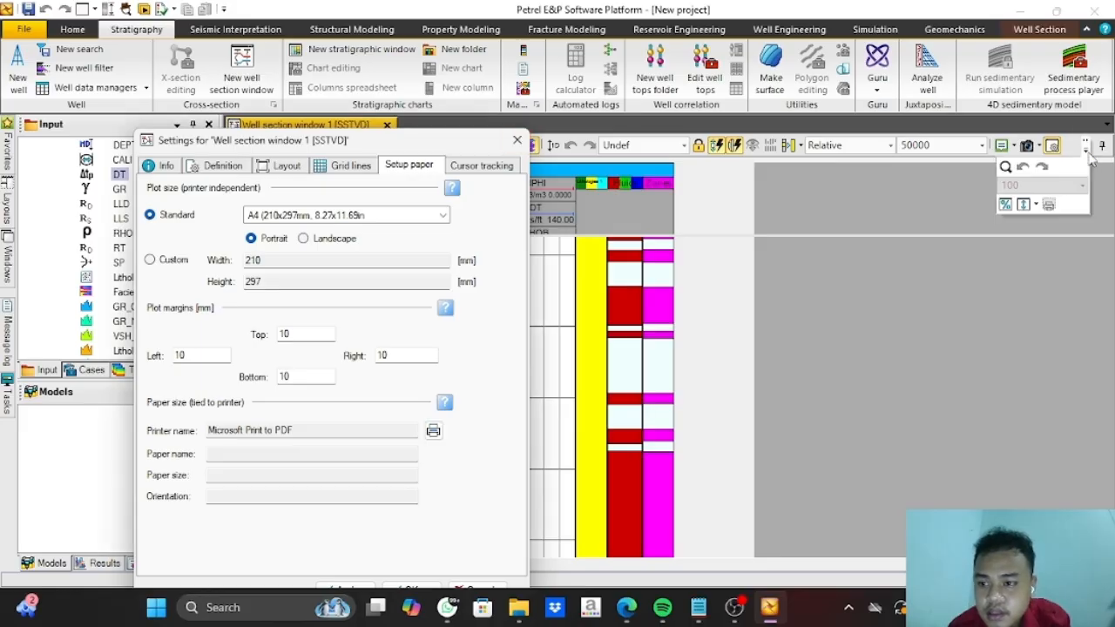
click(1036, 207)
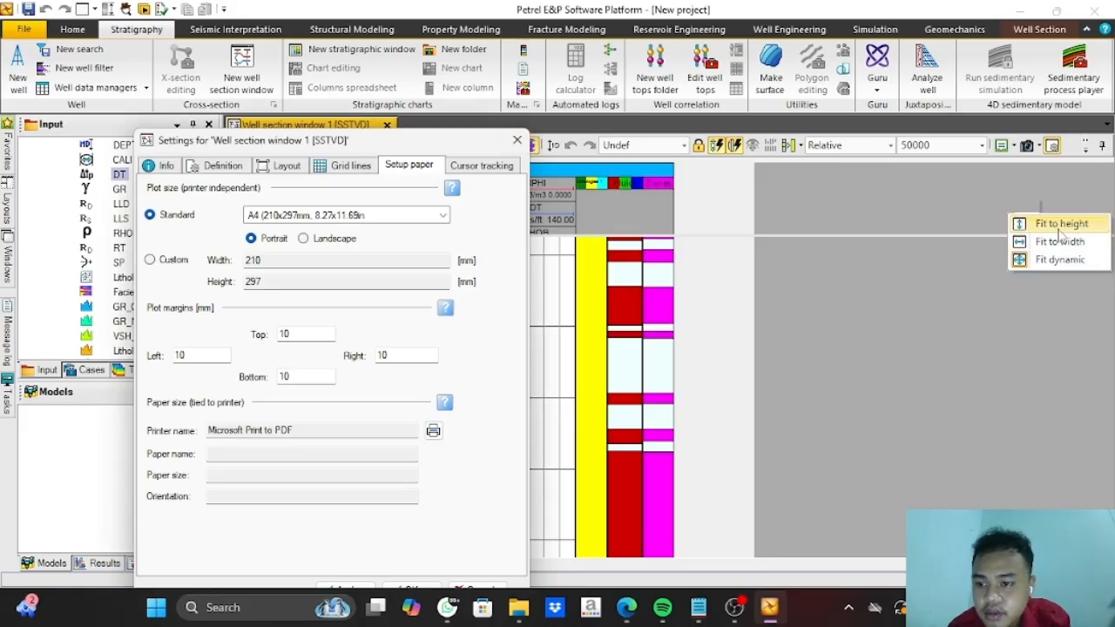
click(1058, 229)
click(517, 141)
click(24, 29)
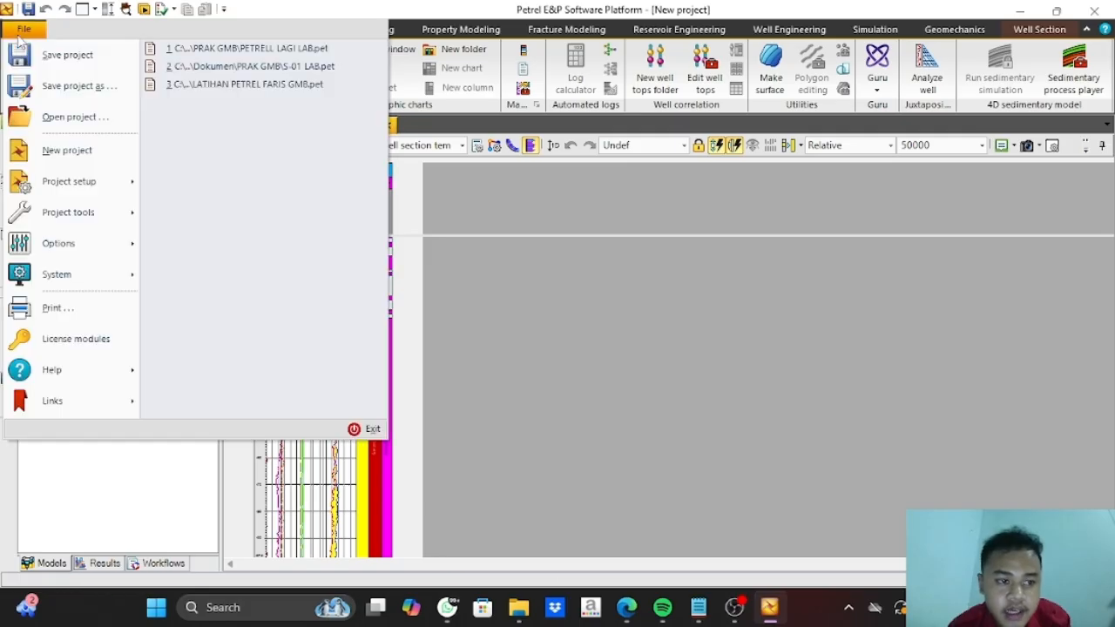
click(69, 304)
click(405, 172)
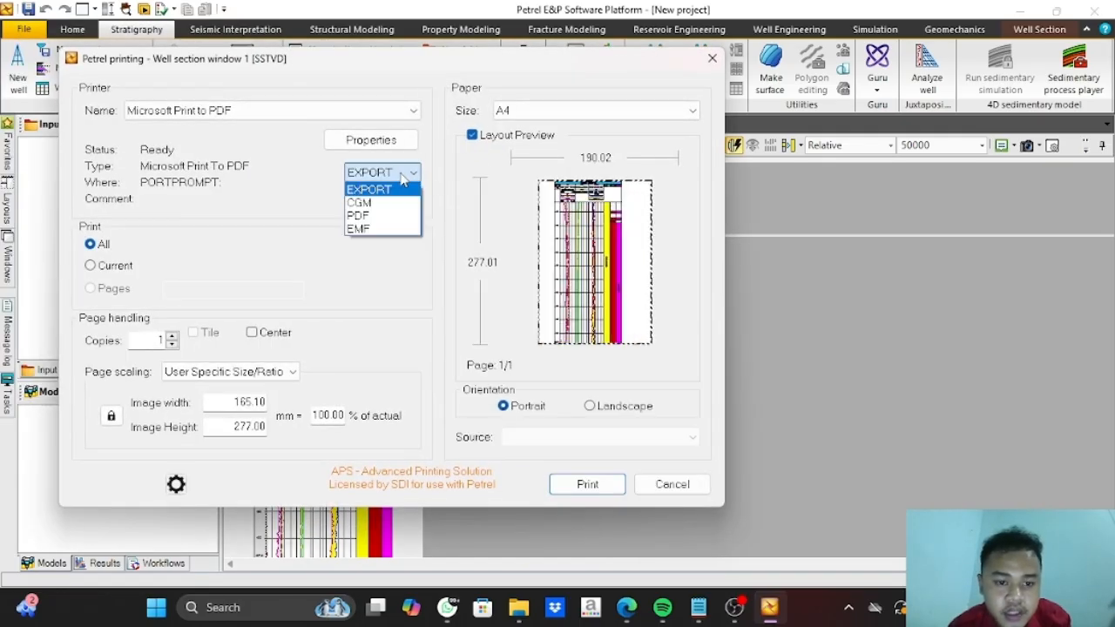
click(381, 215)
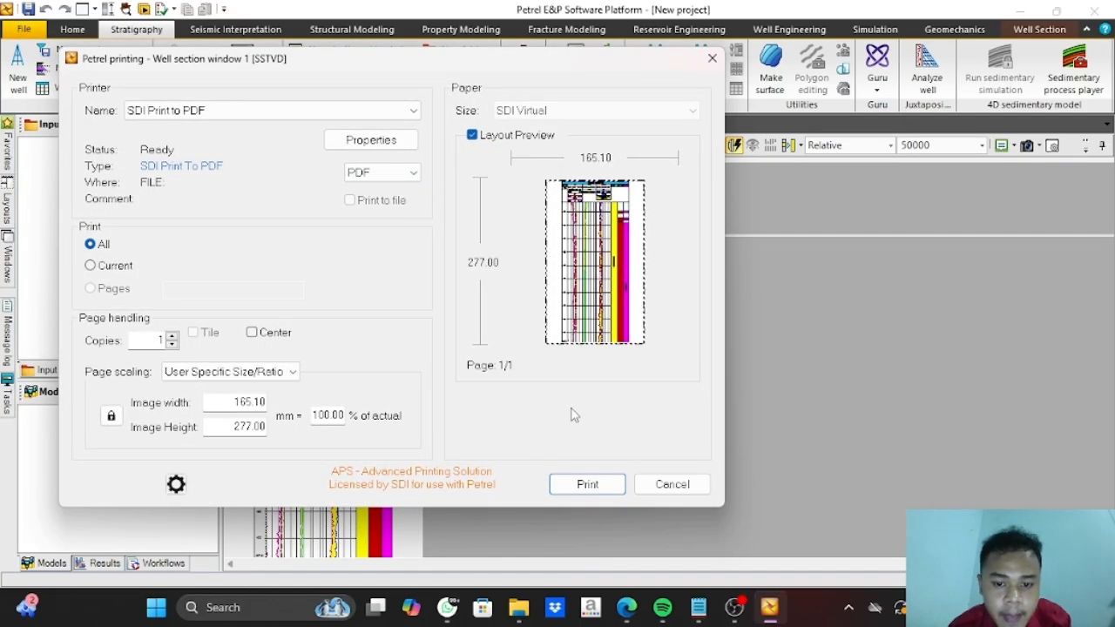
click(714, 58)
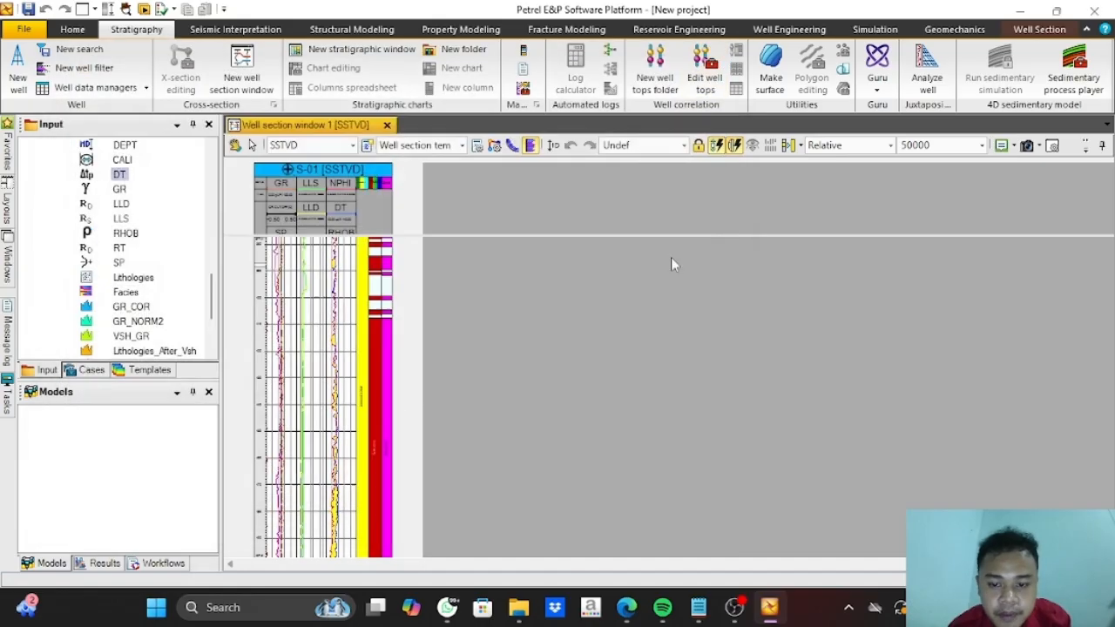
Turn on the print layout display for the well section and open the window's paper setup settings
click(1085, 146)
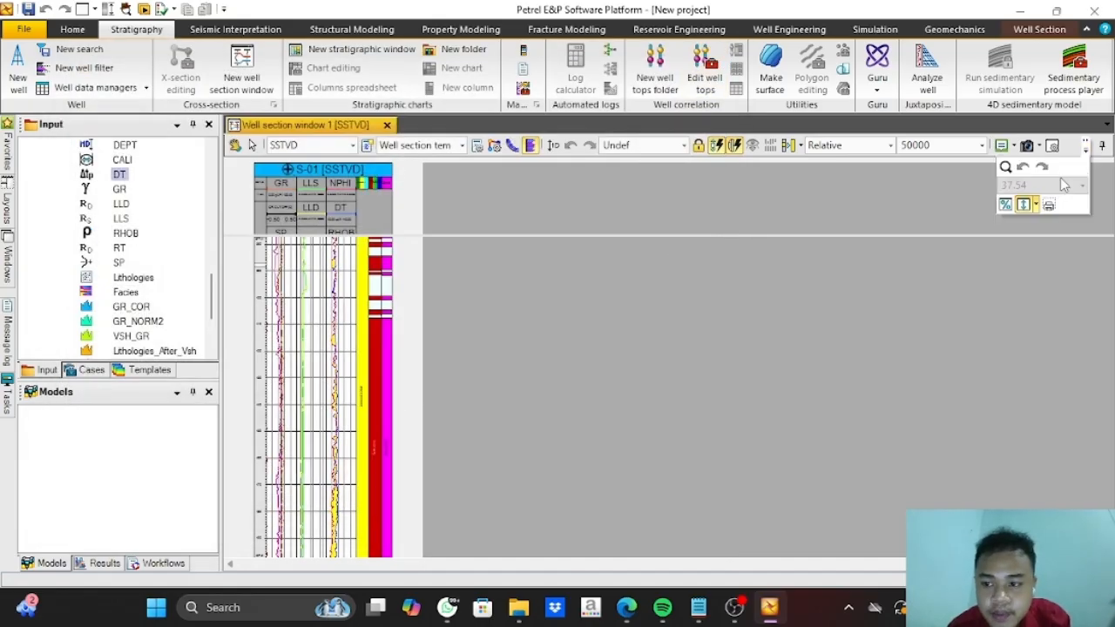
click(1048, 206)
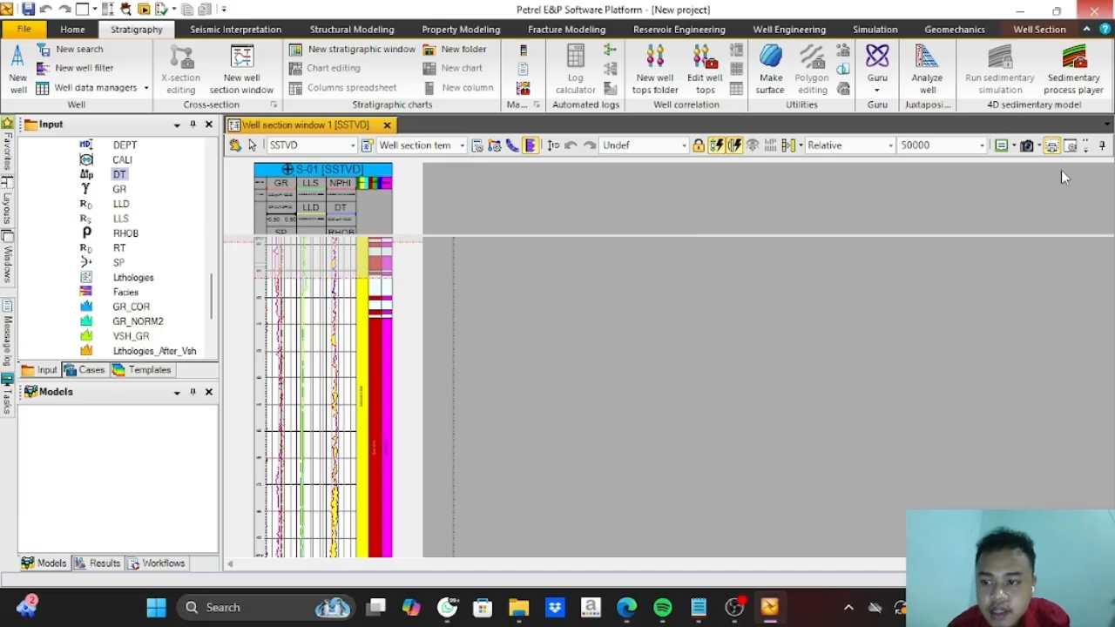
click(1071, 147)
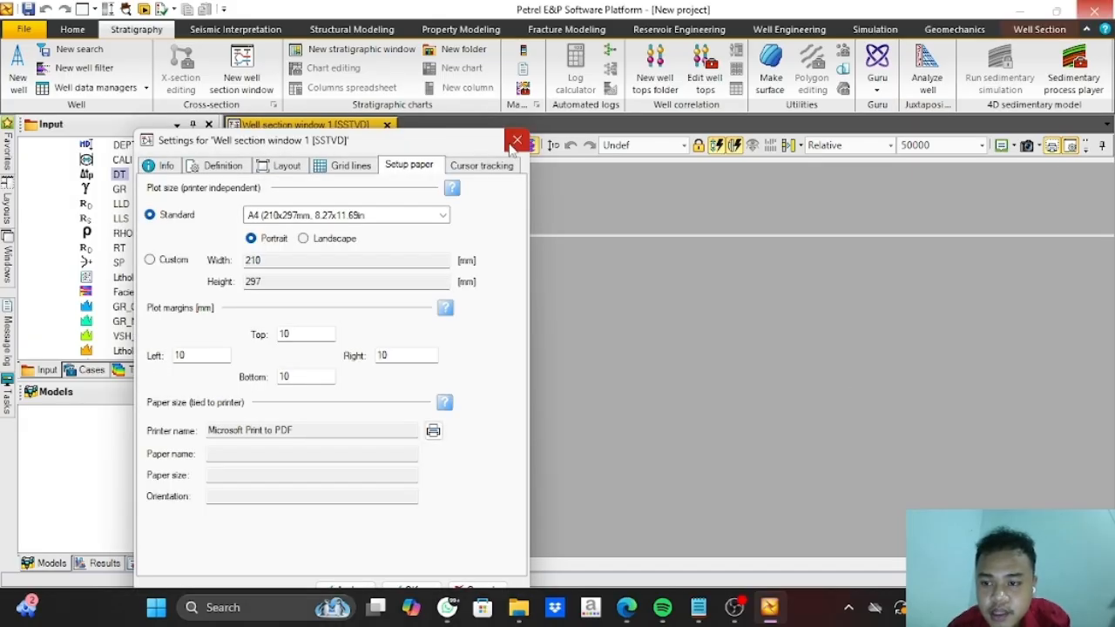